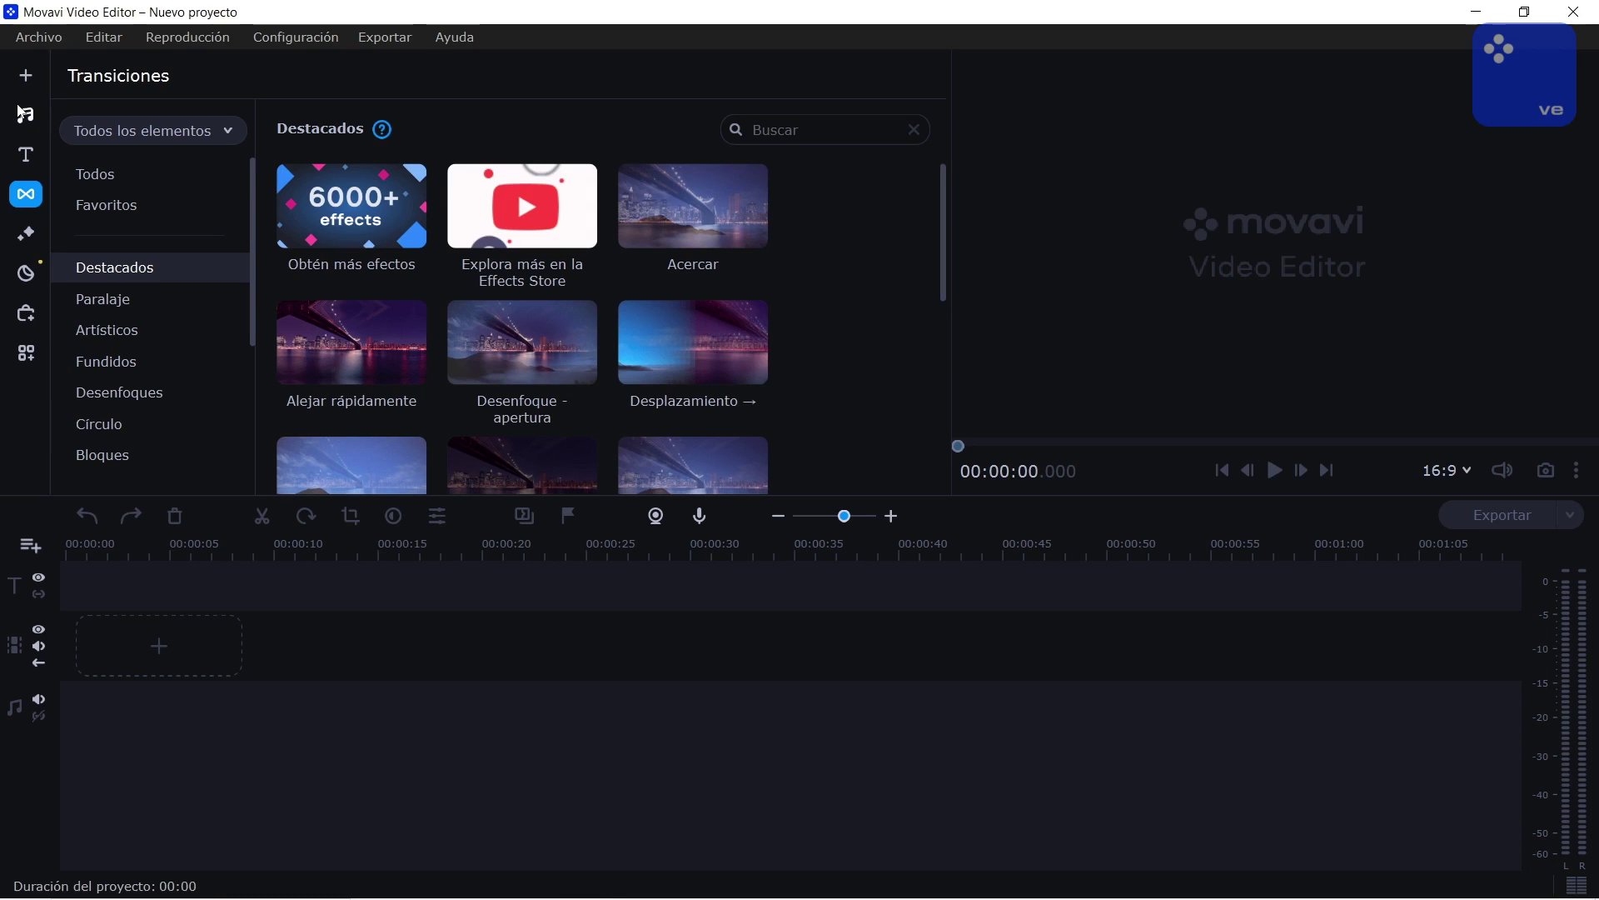
- Browse the Música and Títulos libraries, scrolling through each grid
left_click(27, 119)
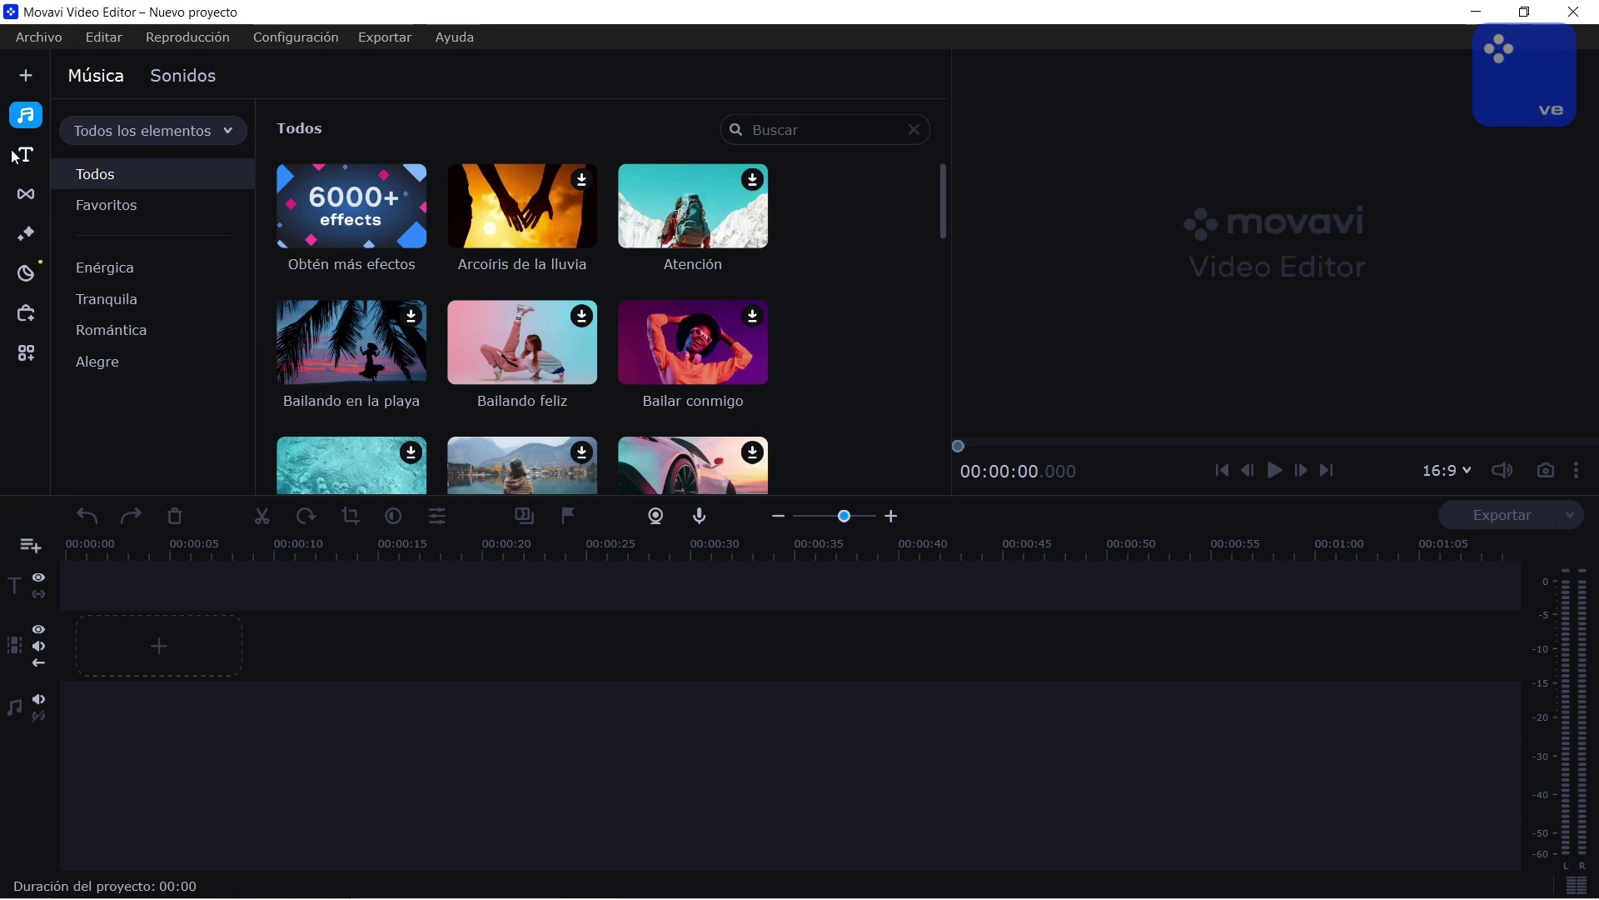
scroll(547, 194, "down", 10)
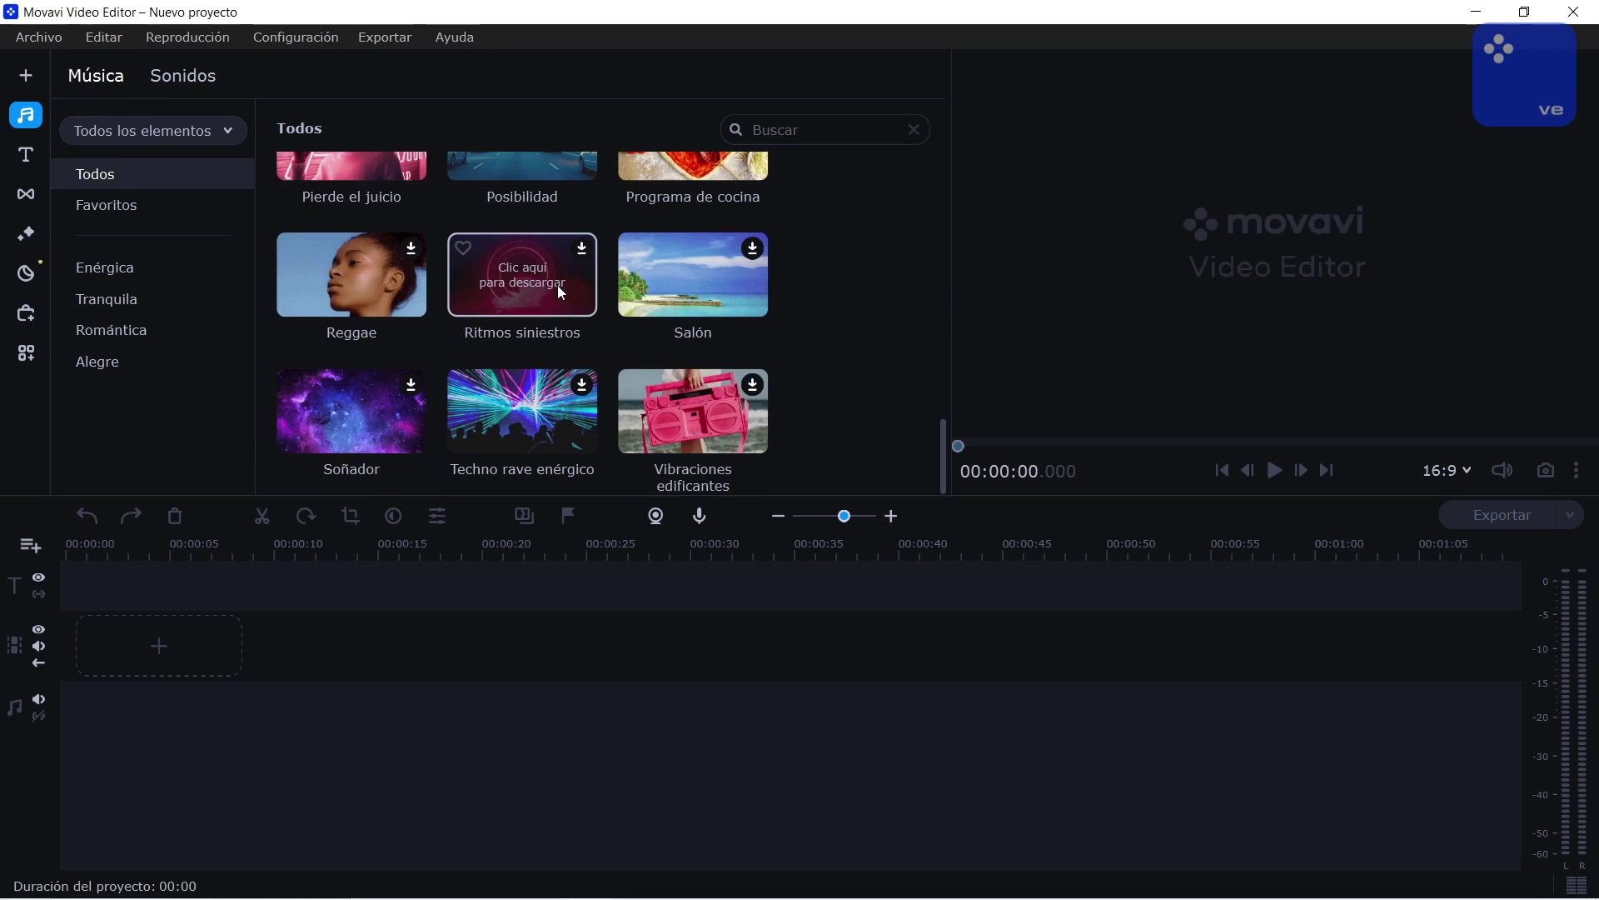
left_click(25, 155)
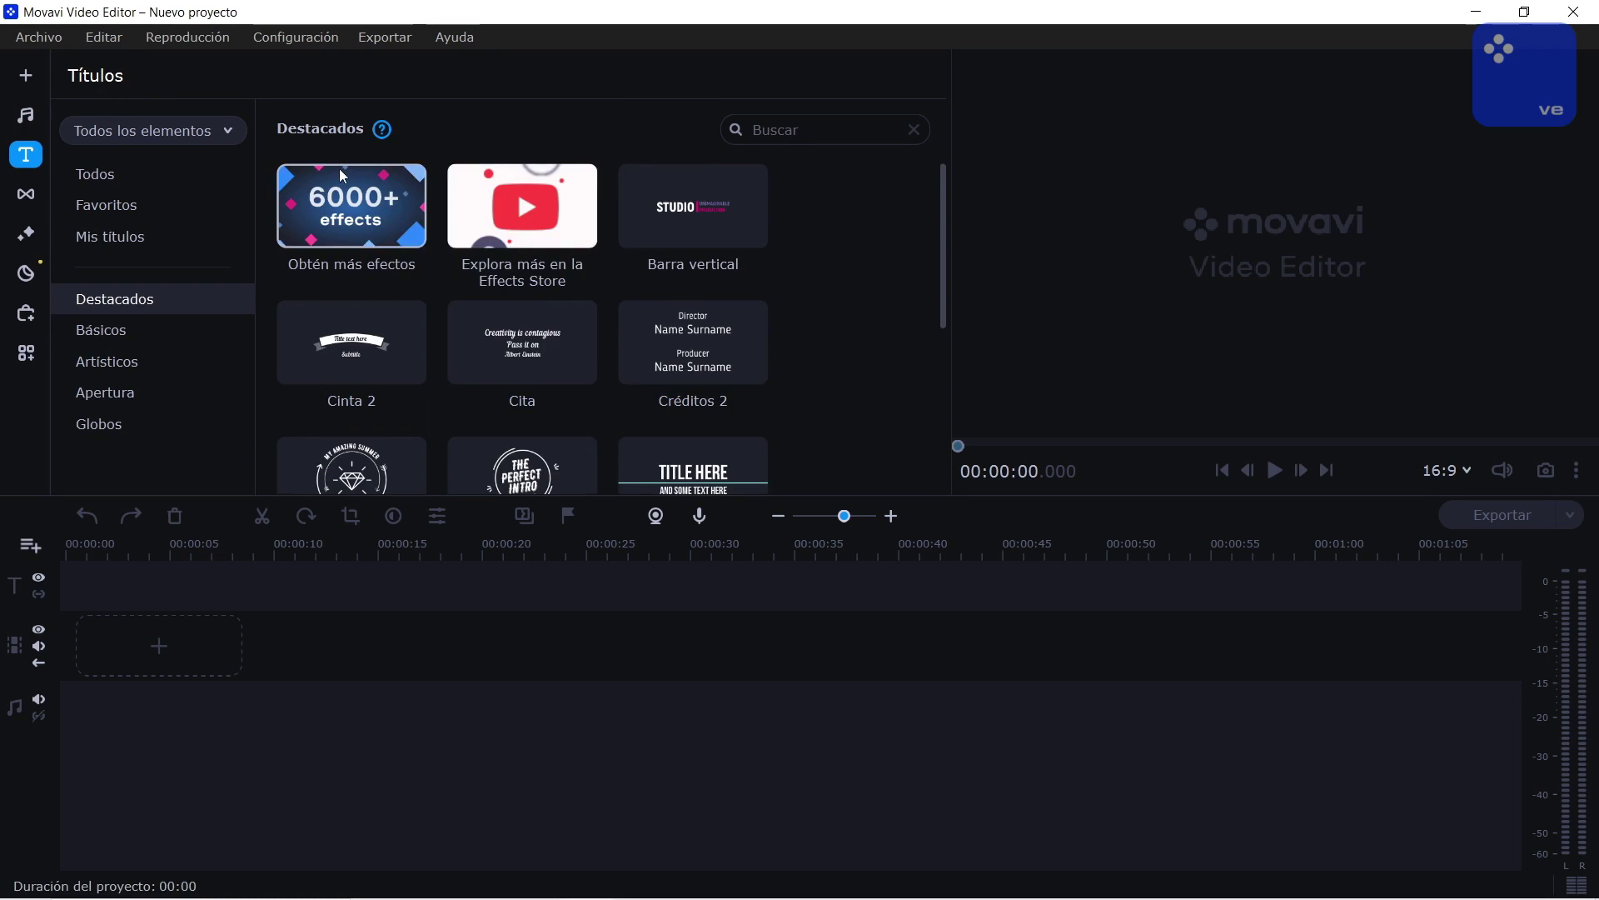
scroll(442, 287, "down", 3)
scroll(309, 266, "up", 3)
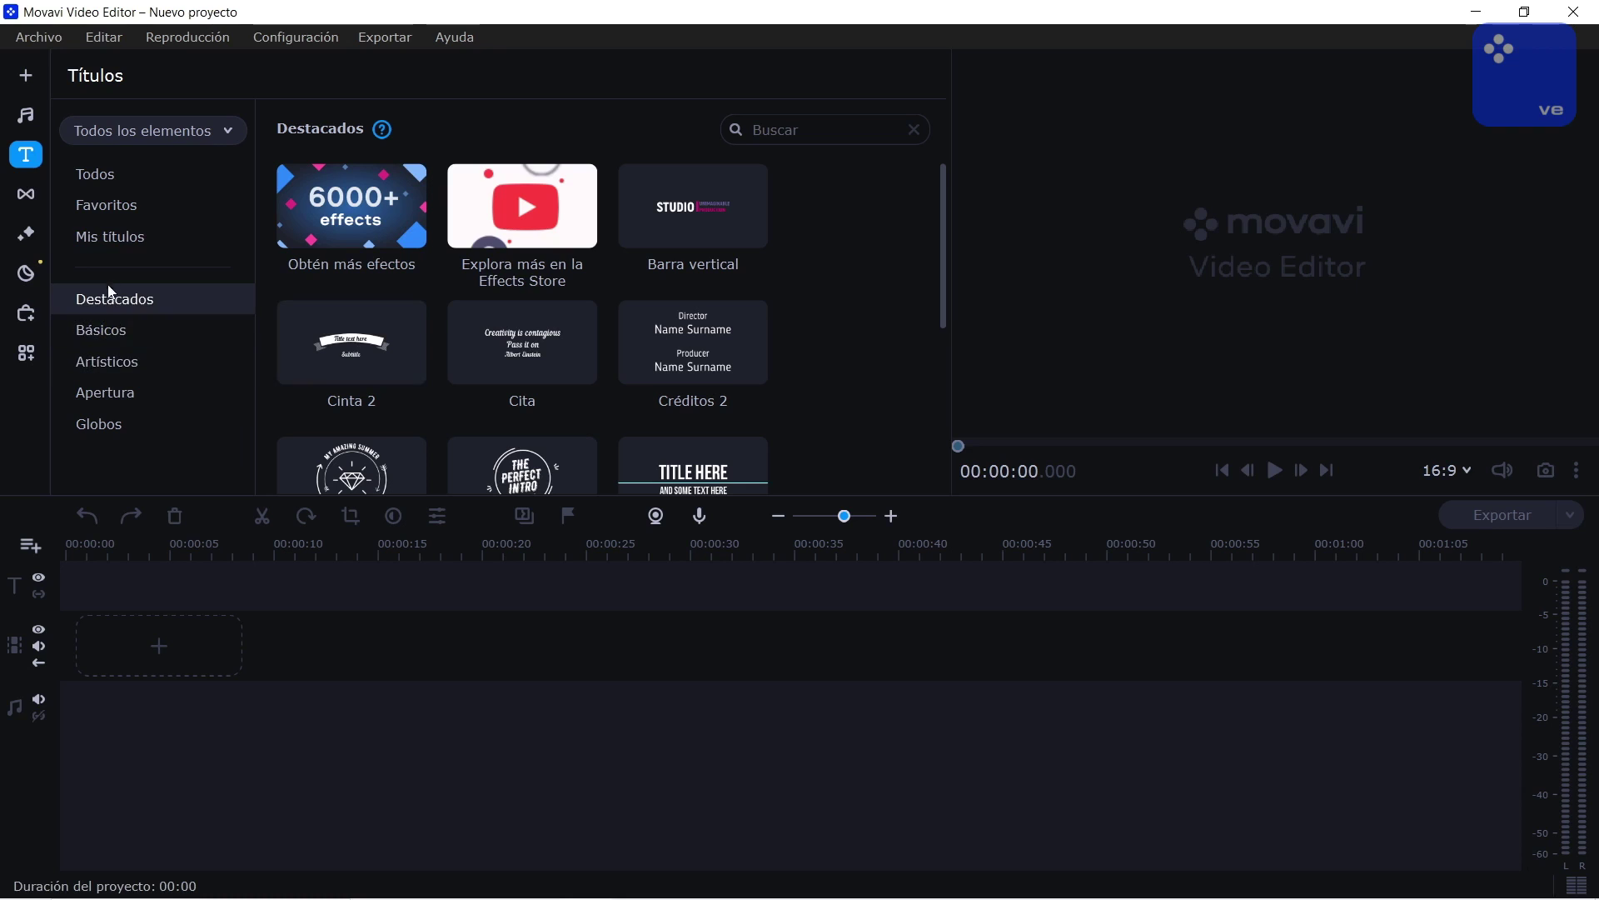
- Scroll through the Transiciones library, then show the Filtros collection
left_click(25, 194)
scroll(451, 293, "down", 5)
scroll(350, 299, "up", 3)
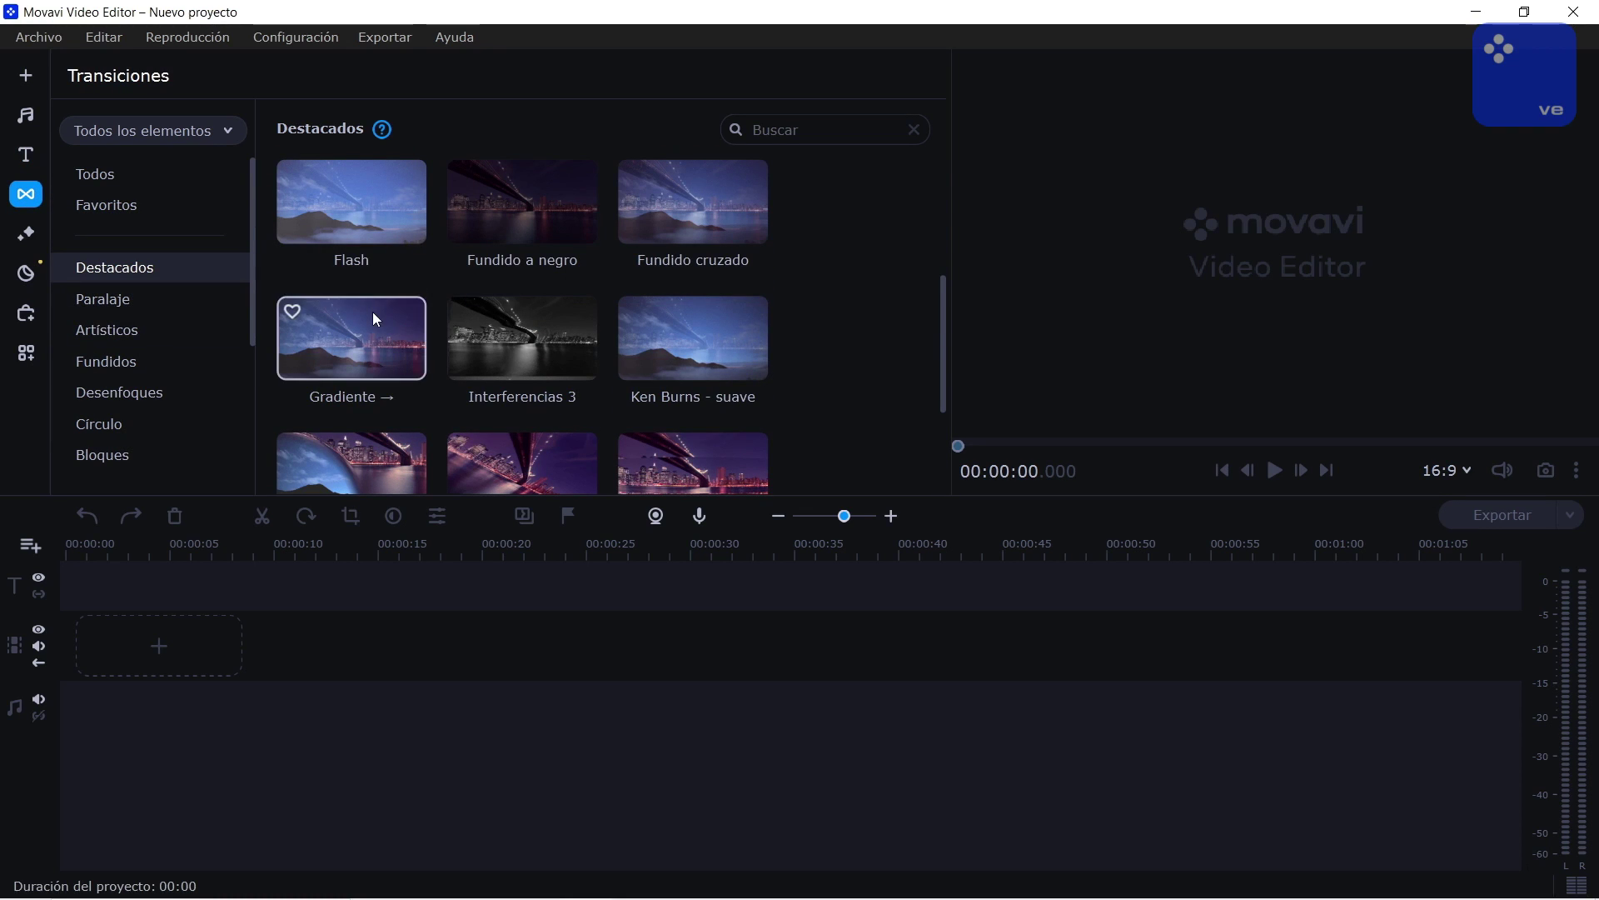
left_click(25, 233)
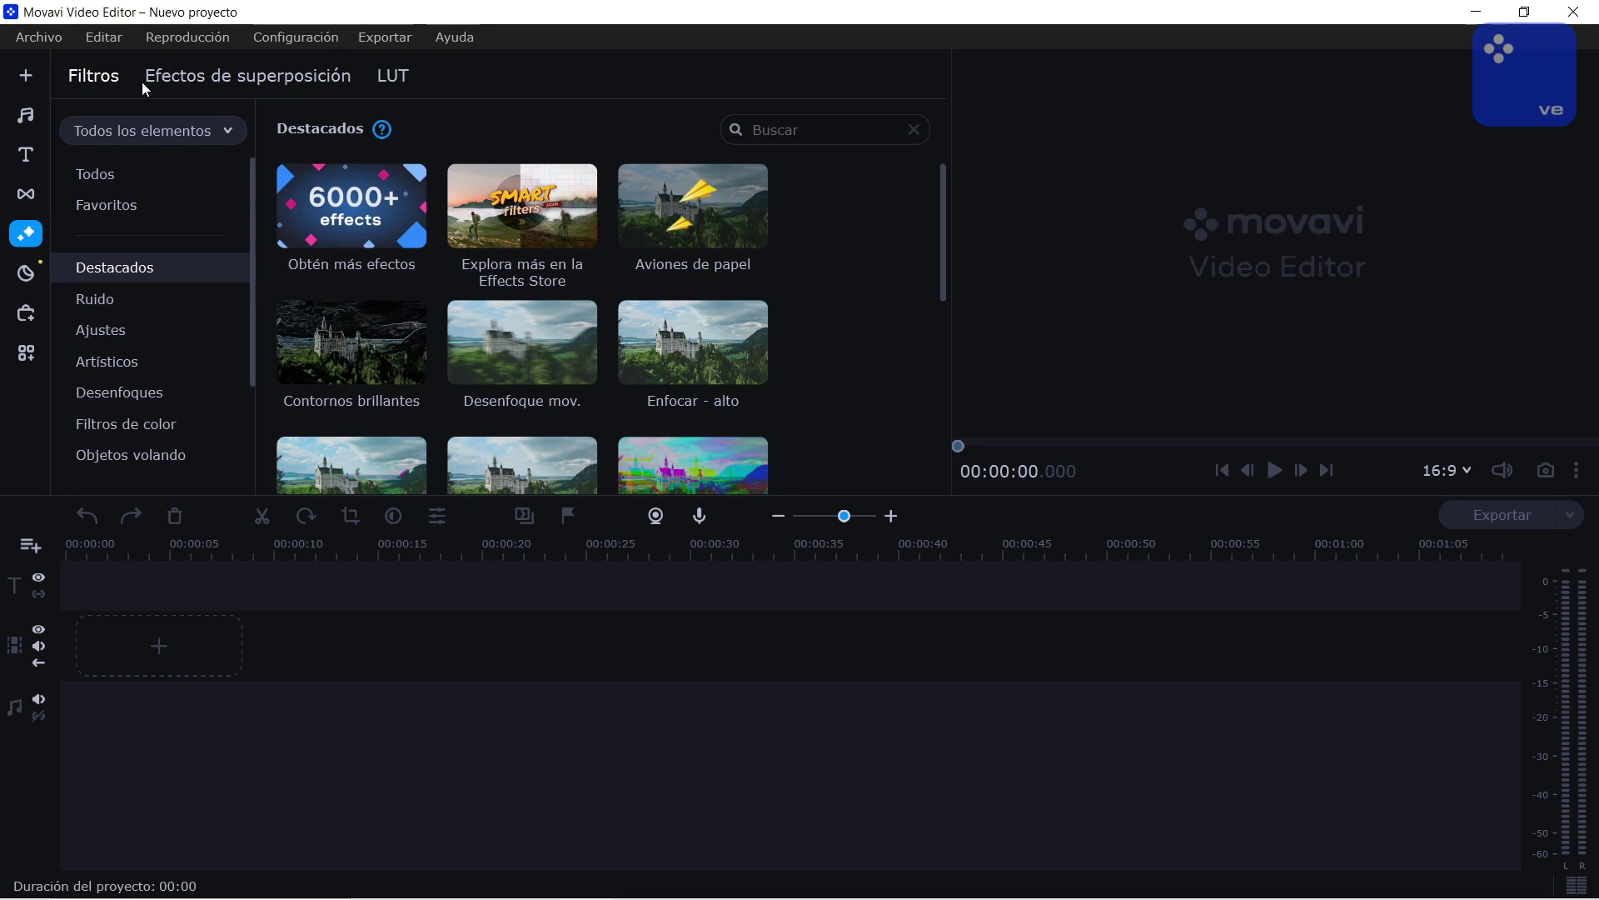
- Preview the Pop art - 4 cuadros filter, browse stickers and callouts, then show the video tools
scroll(563, 346, "down", 5)
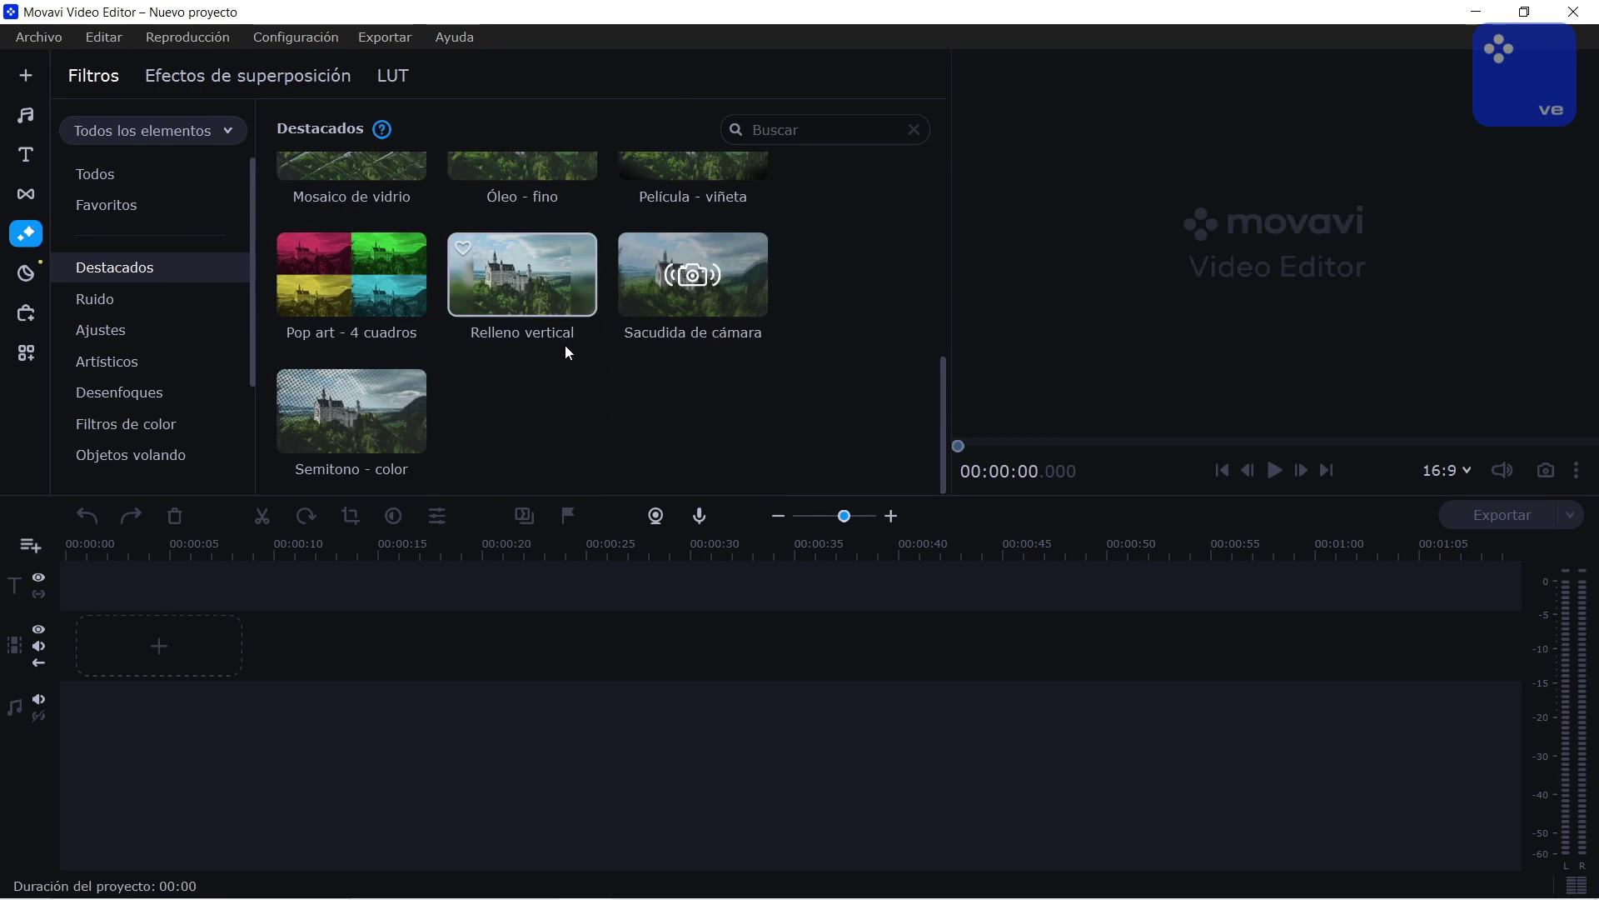
left_click(351, 308)
left_click(25, 274)
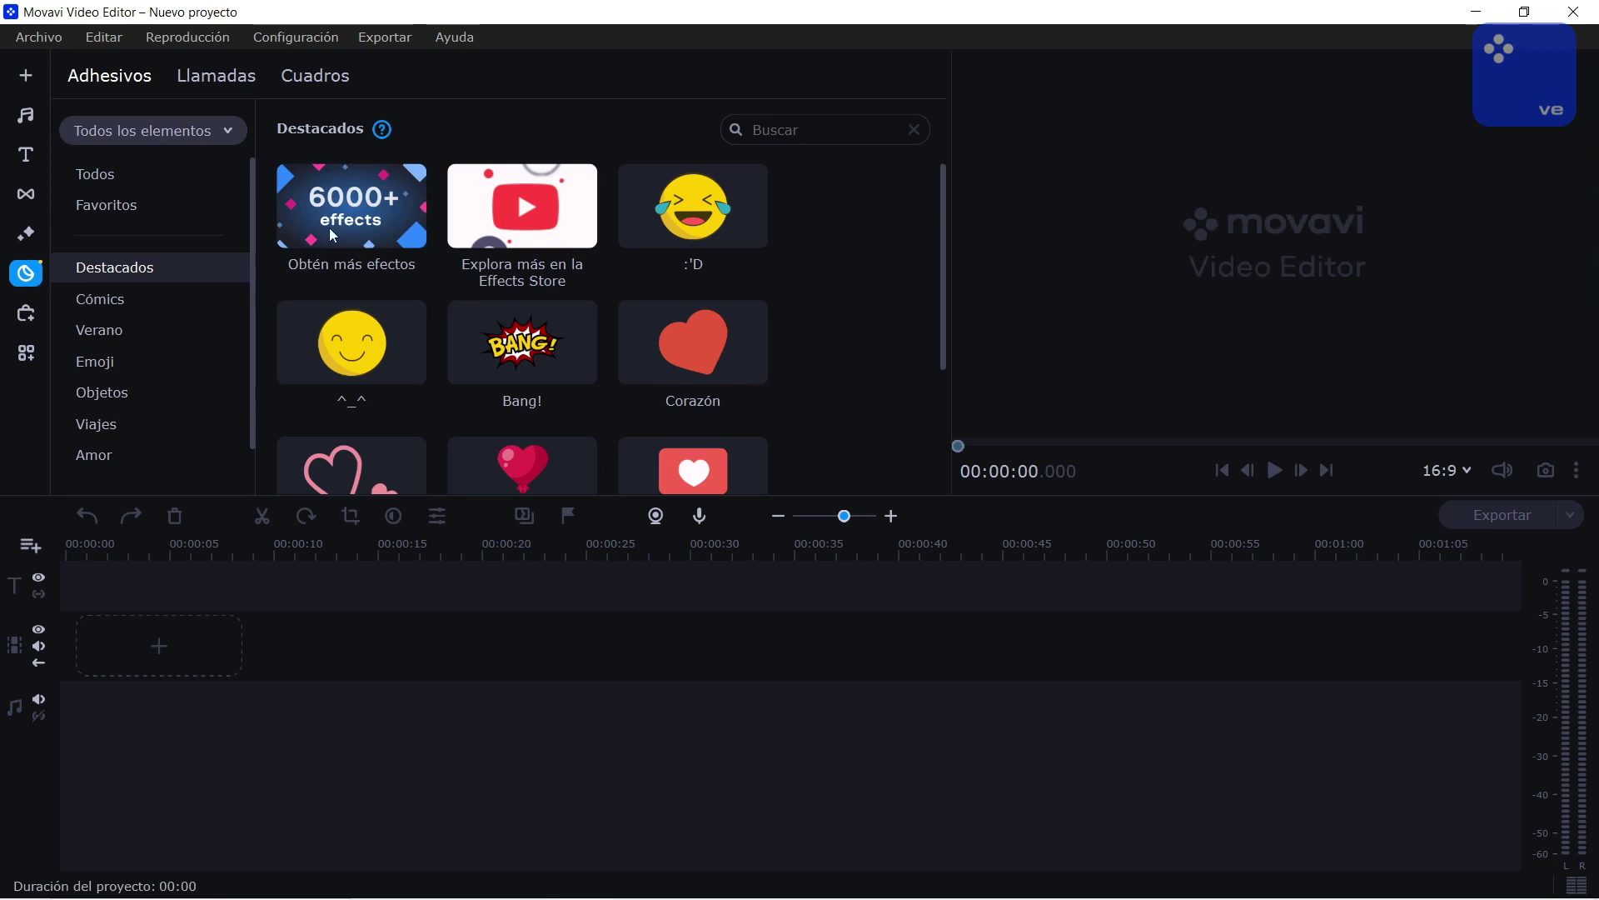
scroll(394, 258, "up", 3)
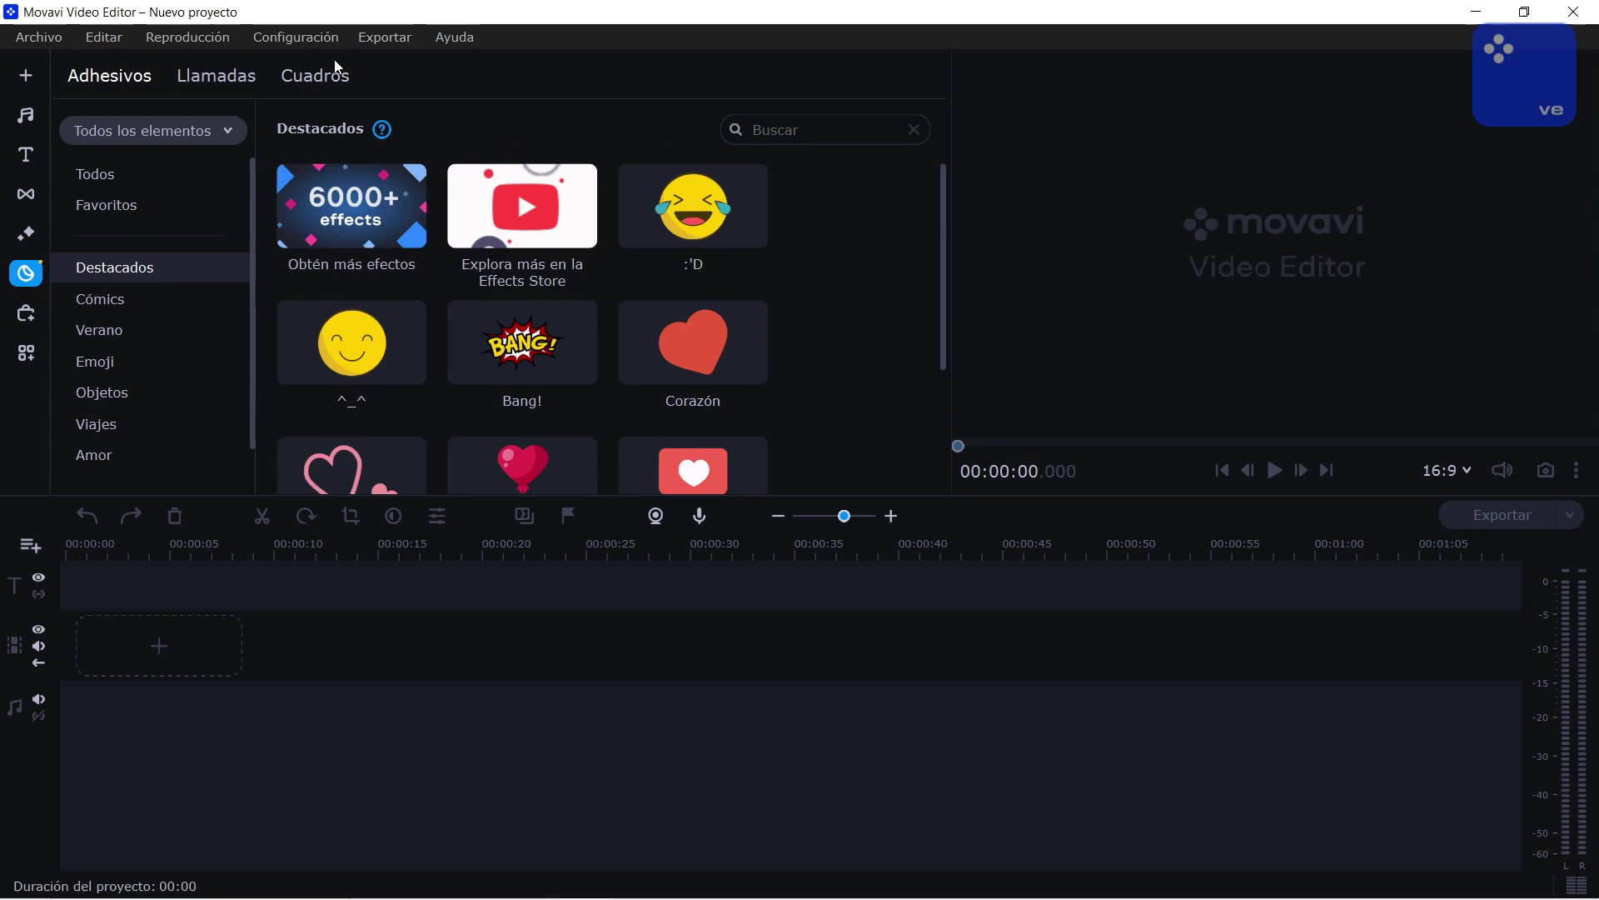
left_click(236, 77)
scroll(649, 372, "down", 3)
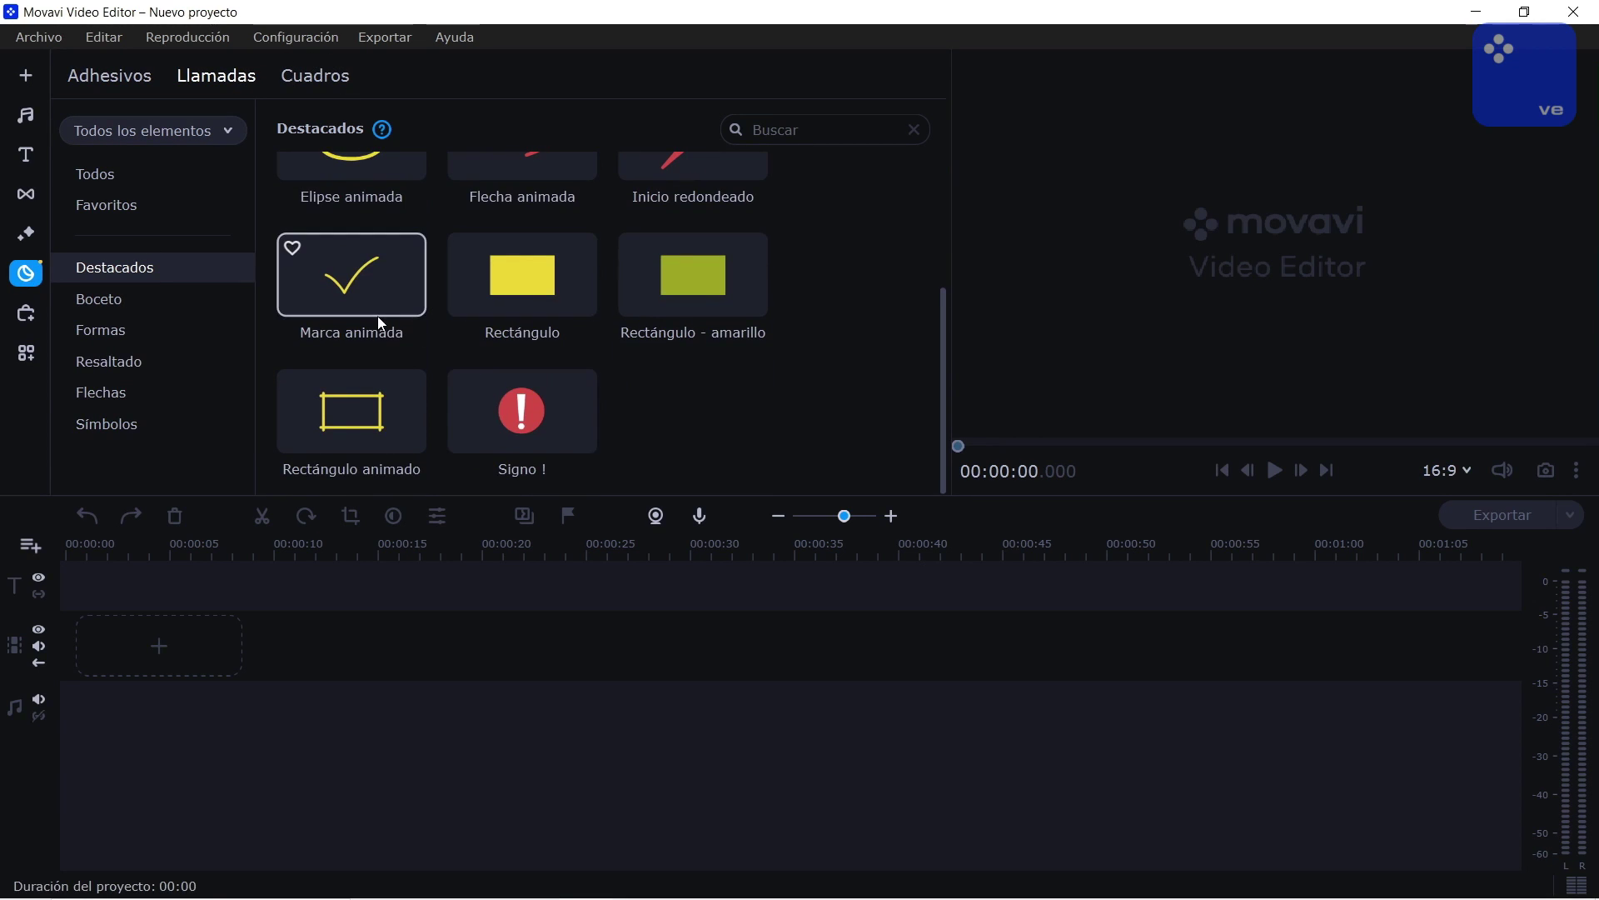
left_click(26, 353)
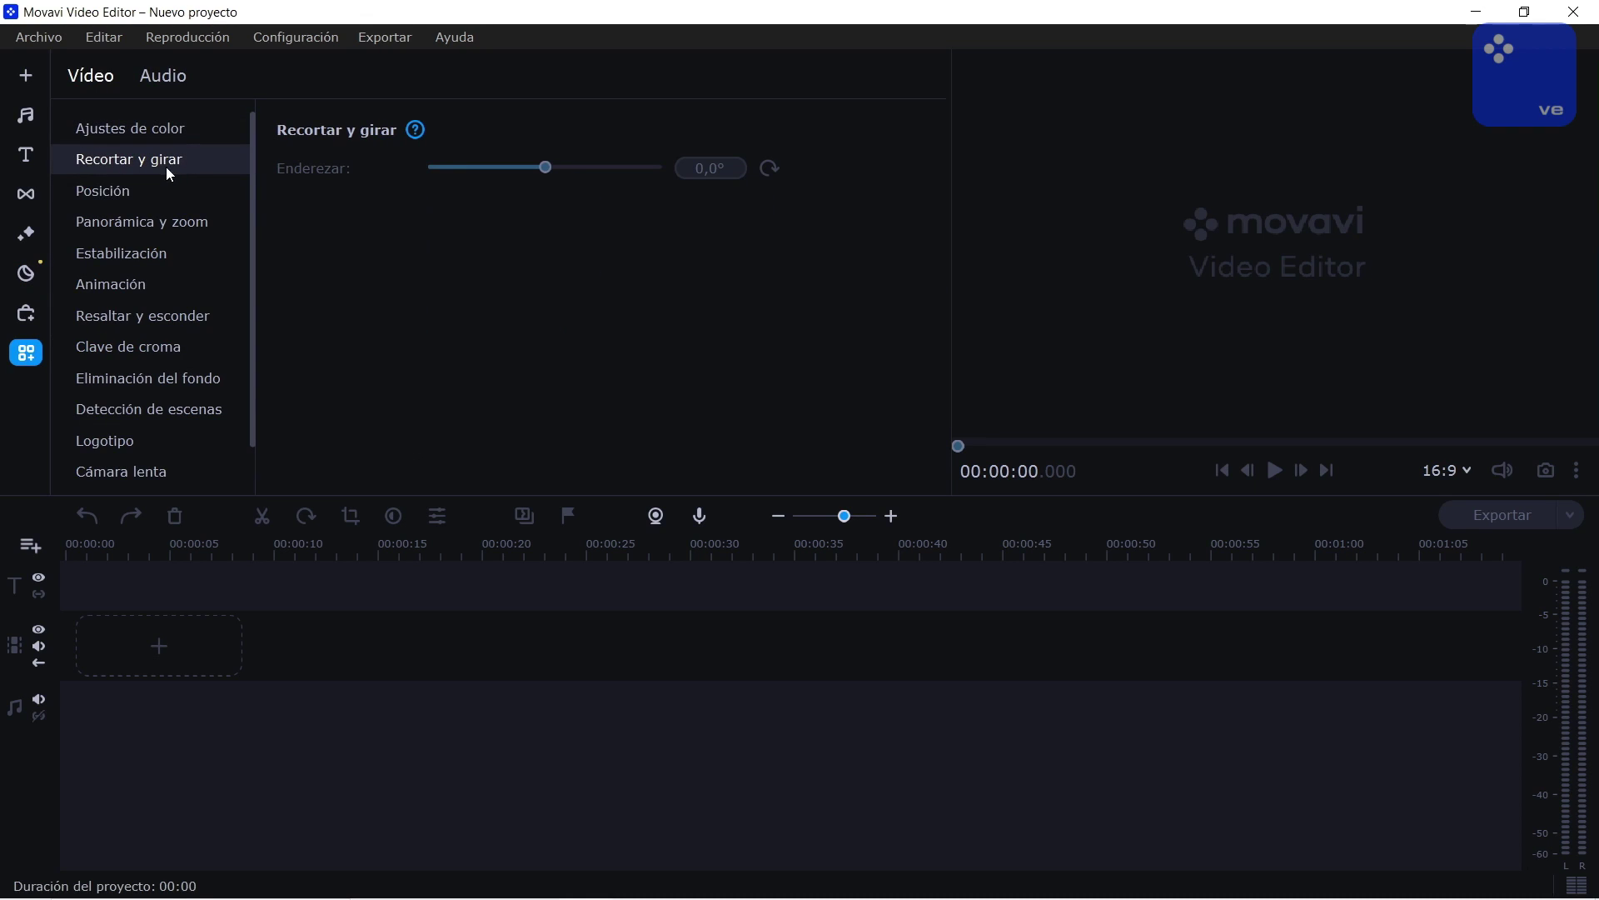
- Review the Panorámica y zoom, stabilisation, animation and mask tool panels
left_click(158, 223)
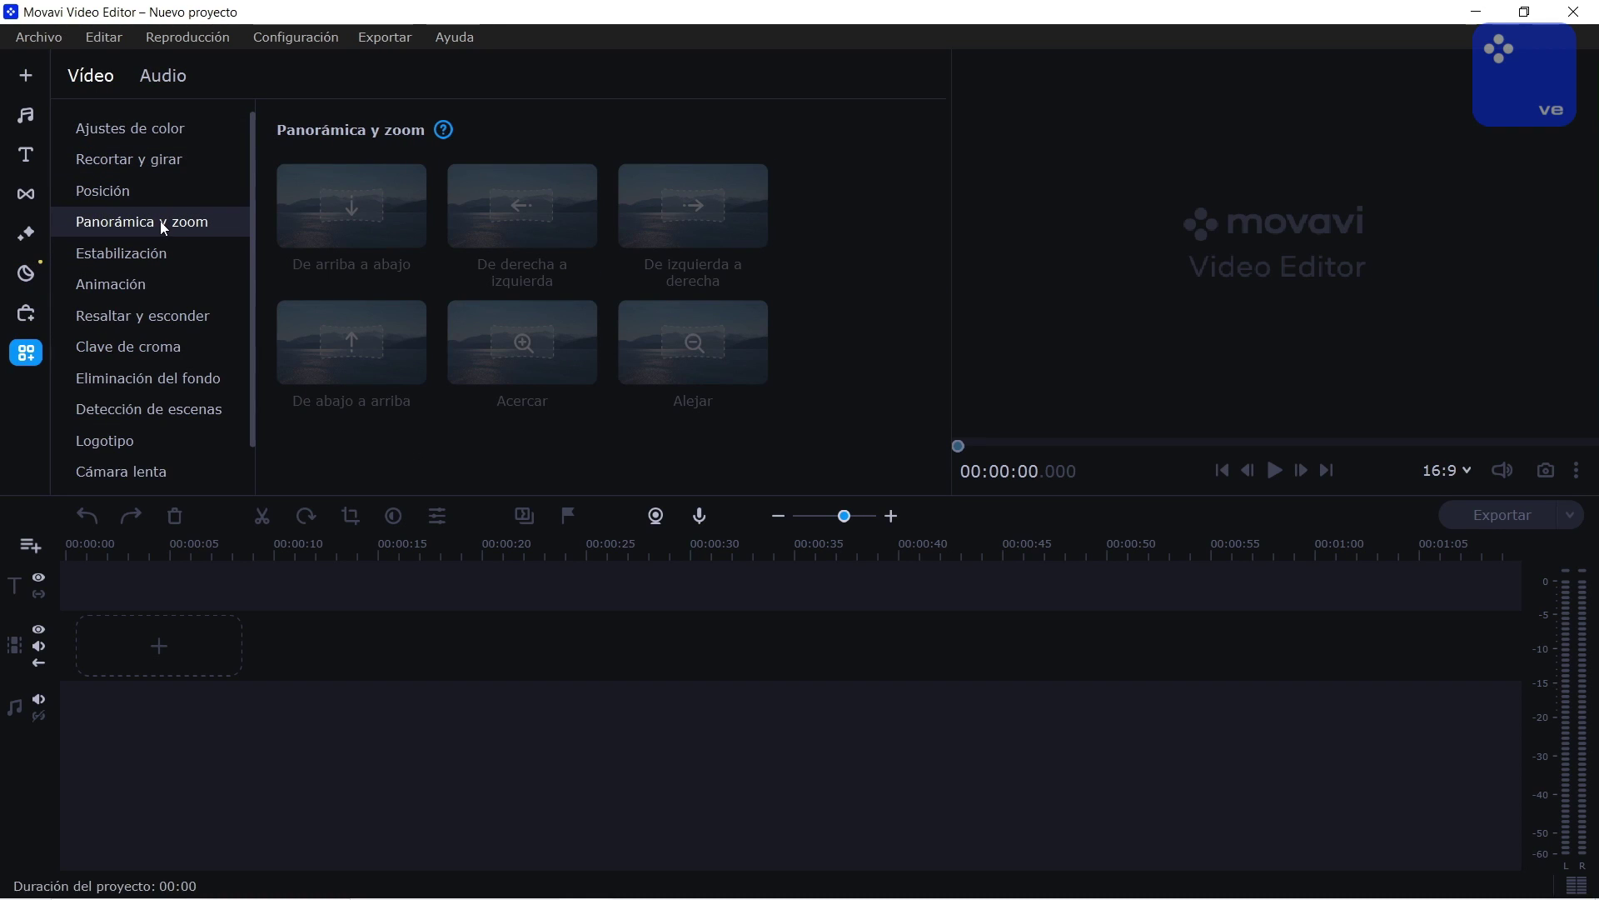
left_click(185, 251)
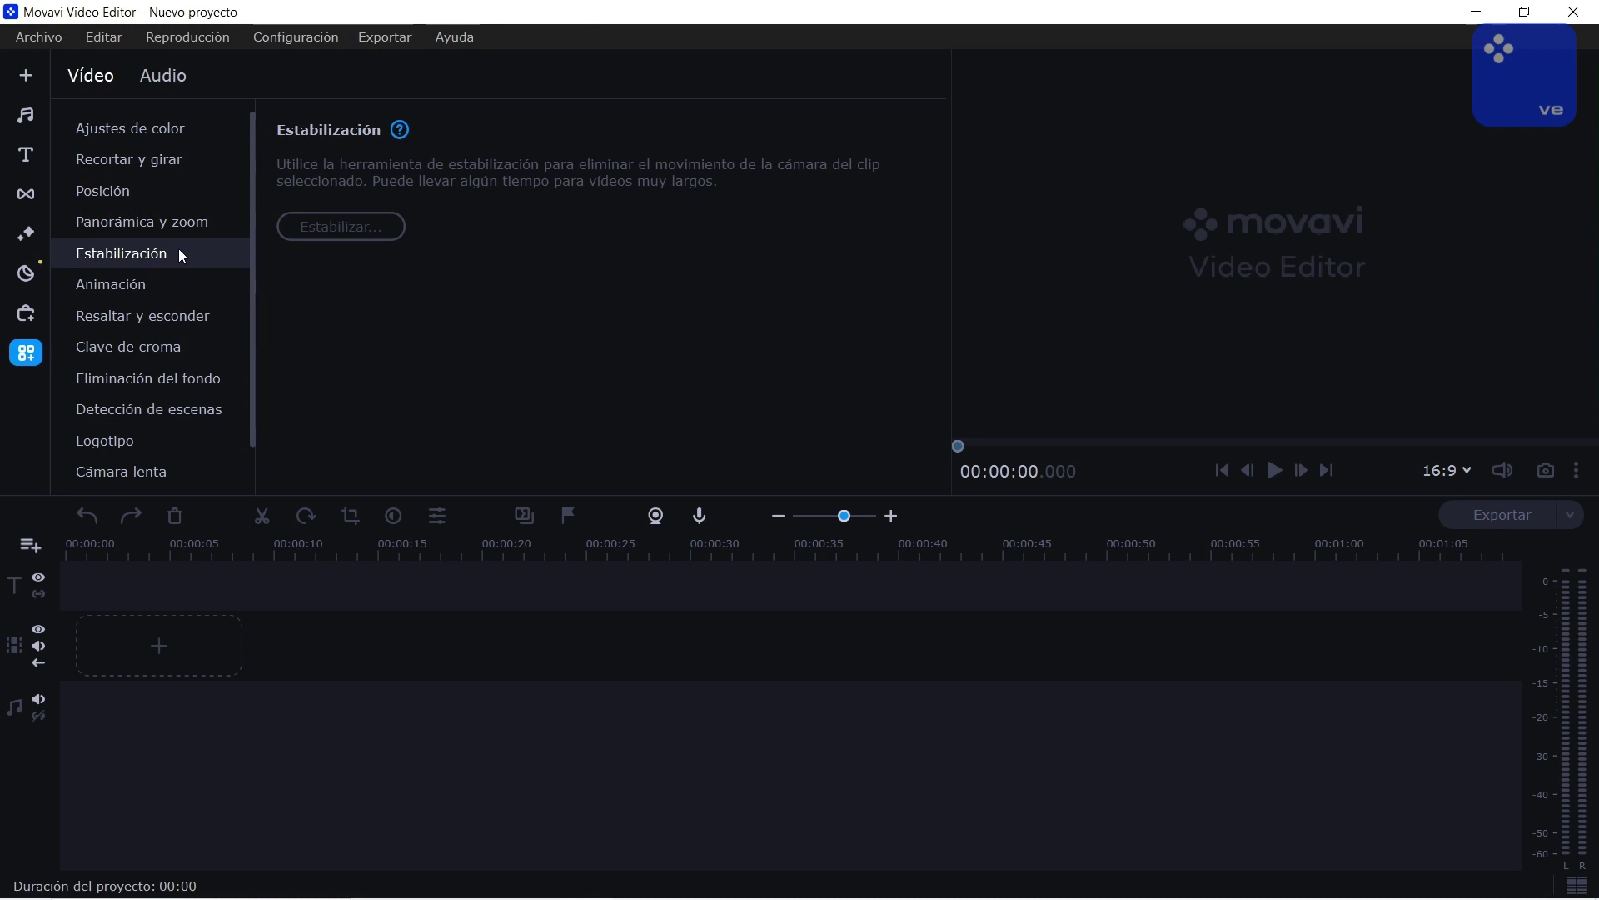
left_click(173, 285)
left_click(156, 315)
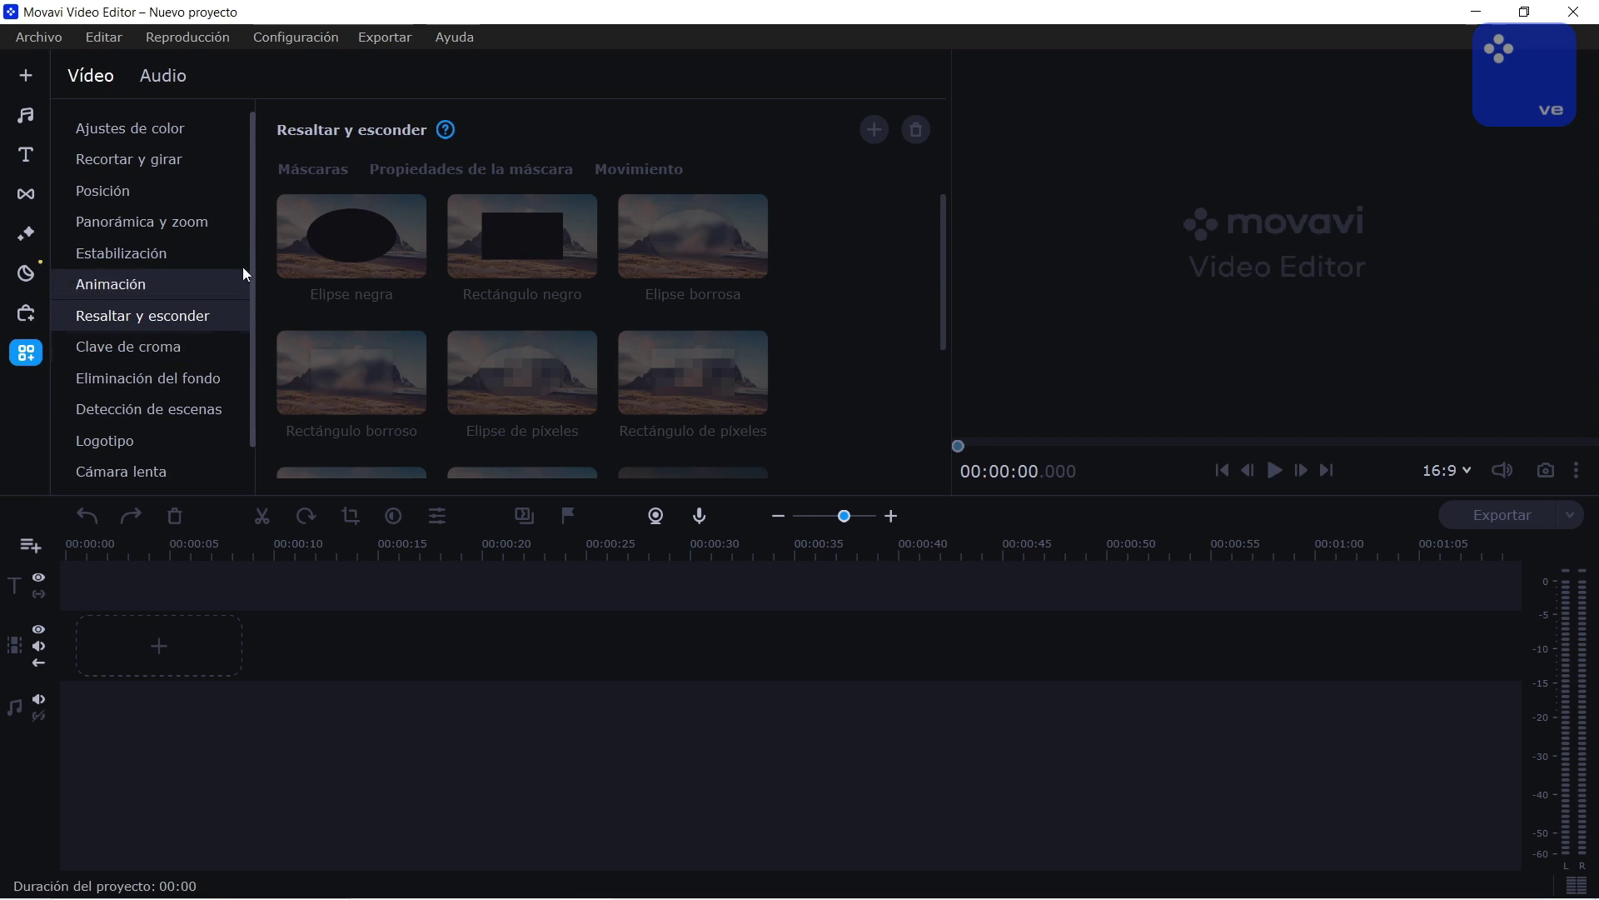
- Review the chroma key, AI background removal and scene detection settings
left_click(174, 341)
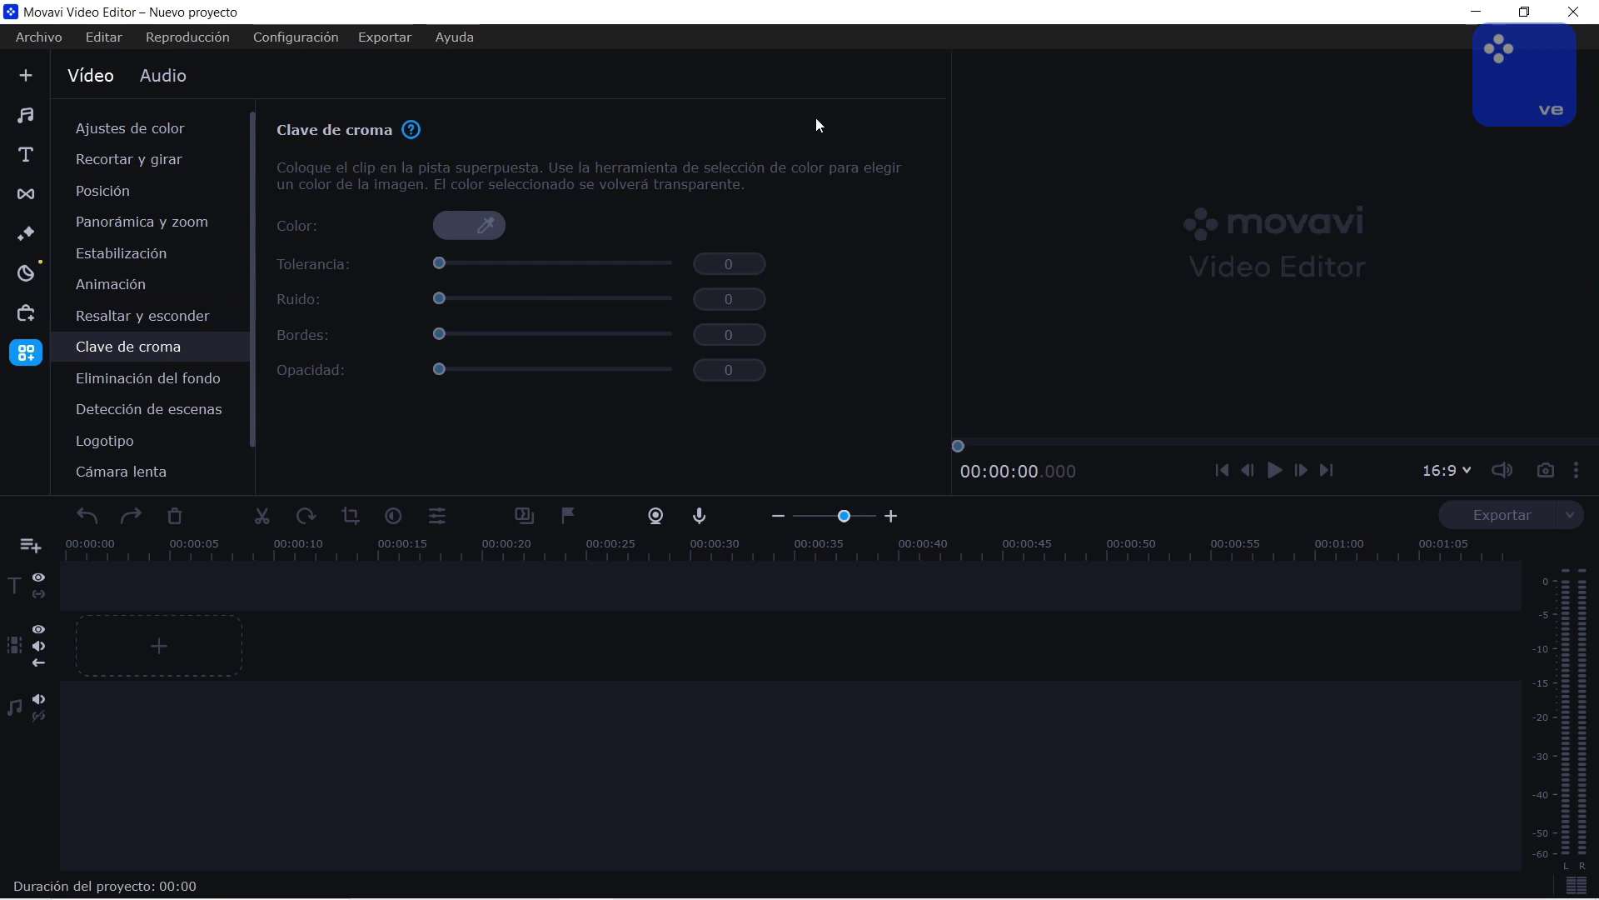
left_click(165, 385)
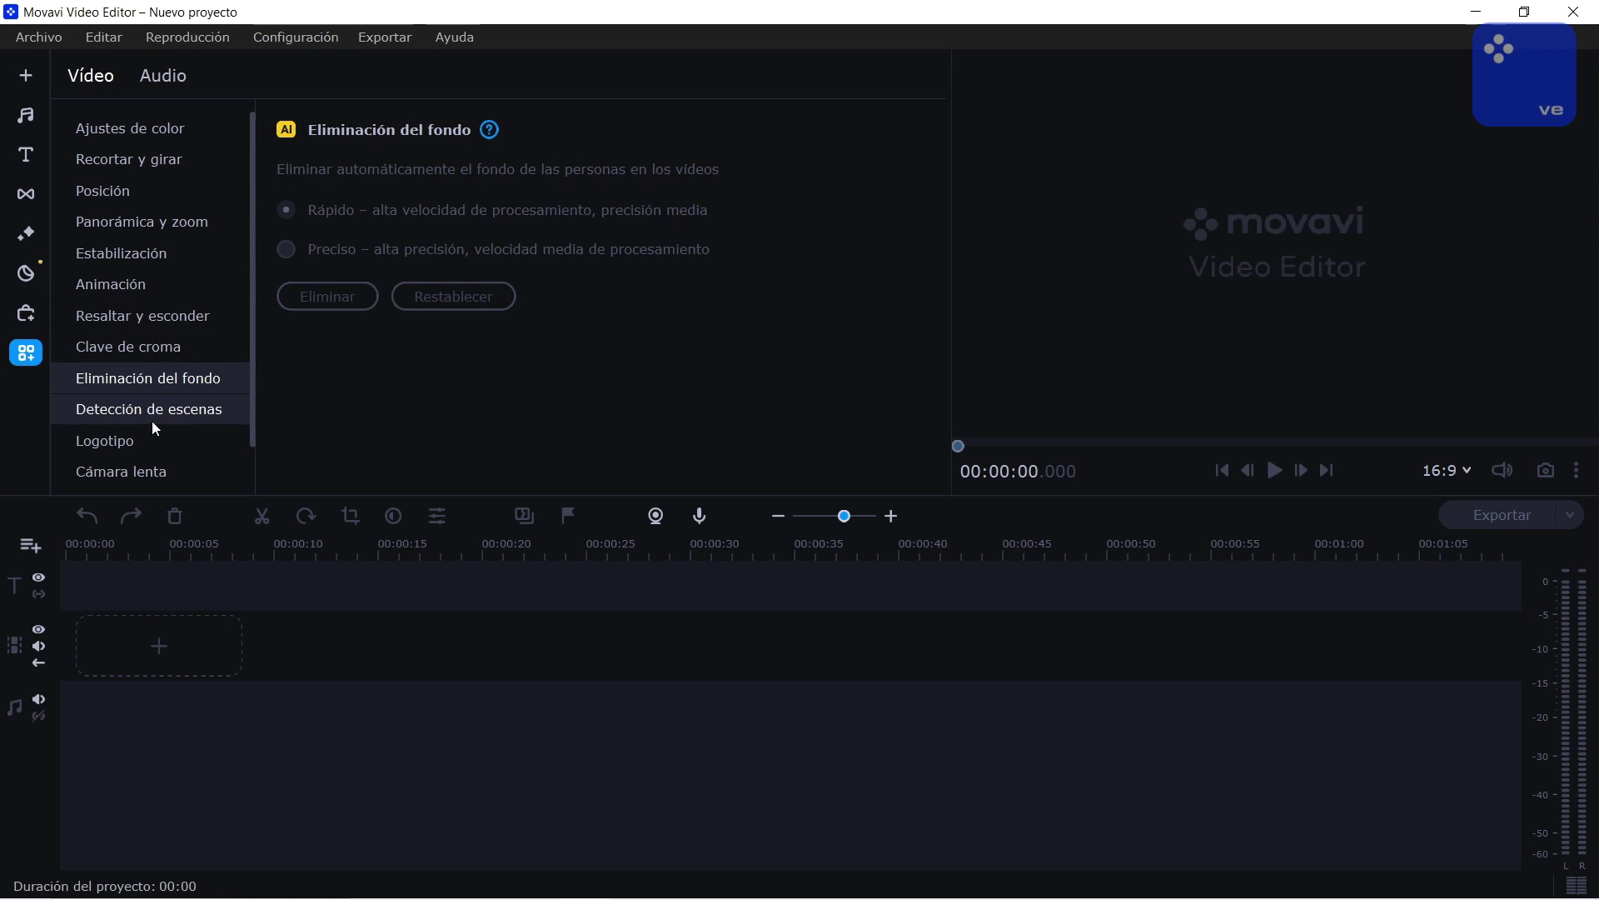
left_click(153, 418)
scroll(115, 291, "down", 1)
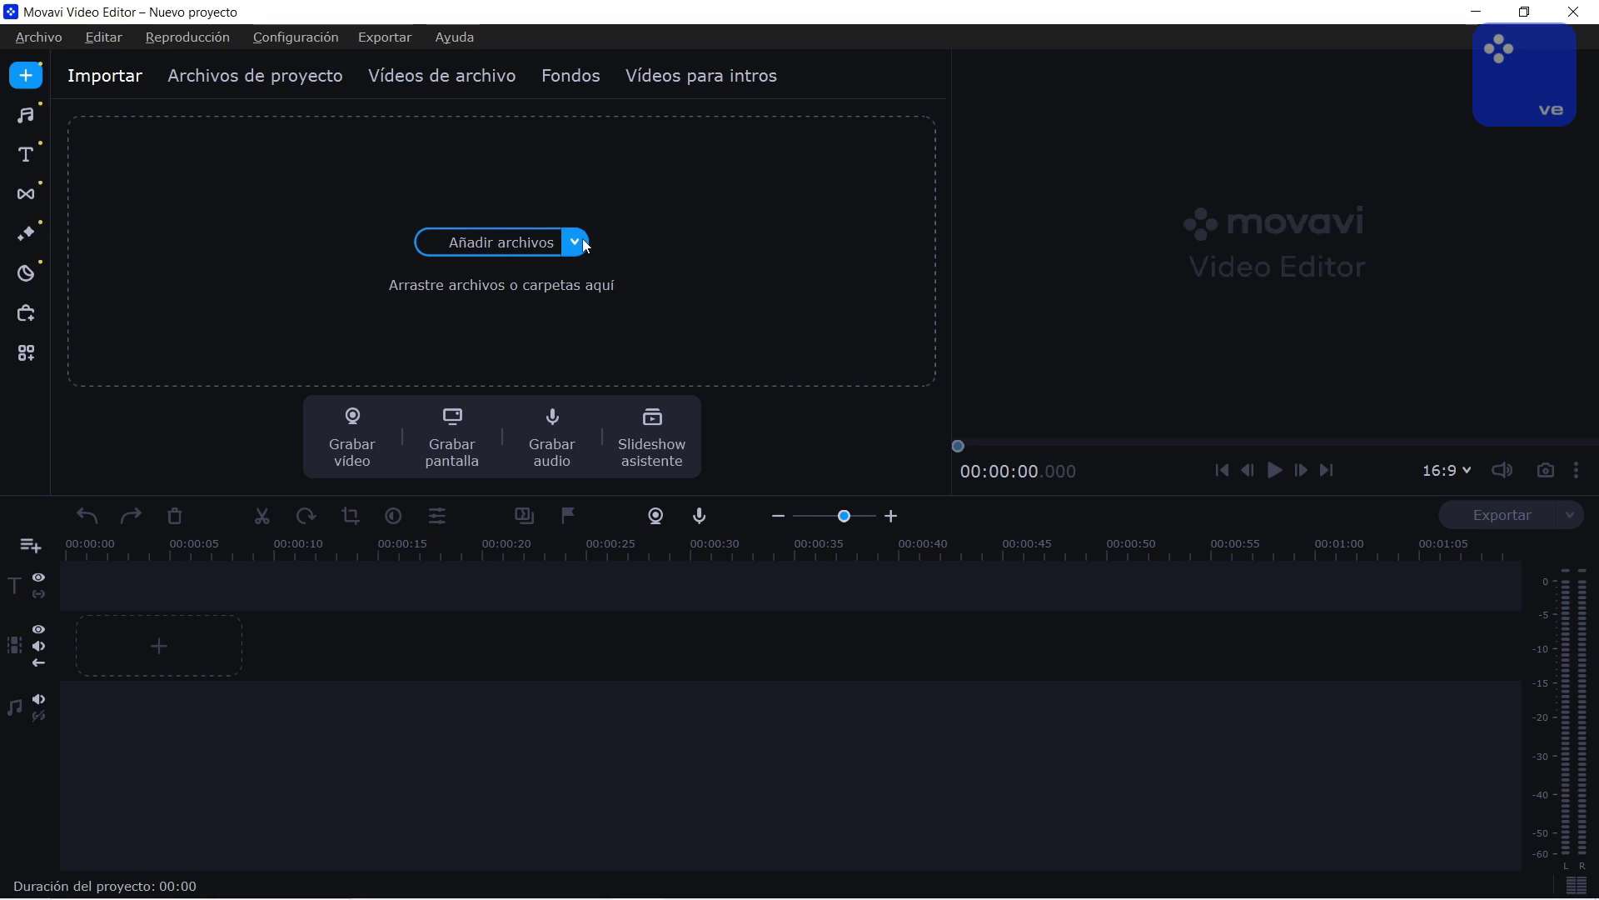
- Browse Vídeos de archivo and Fondos, then scroll through the Vídeos para intros templates
left_click(438, 82)
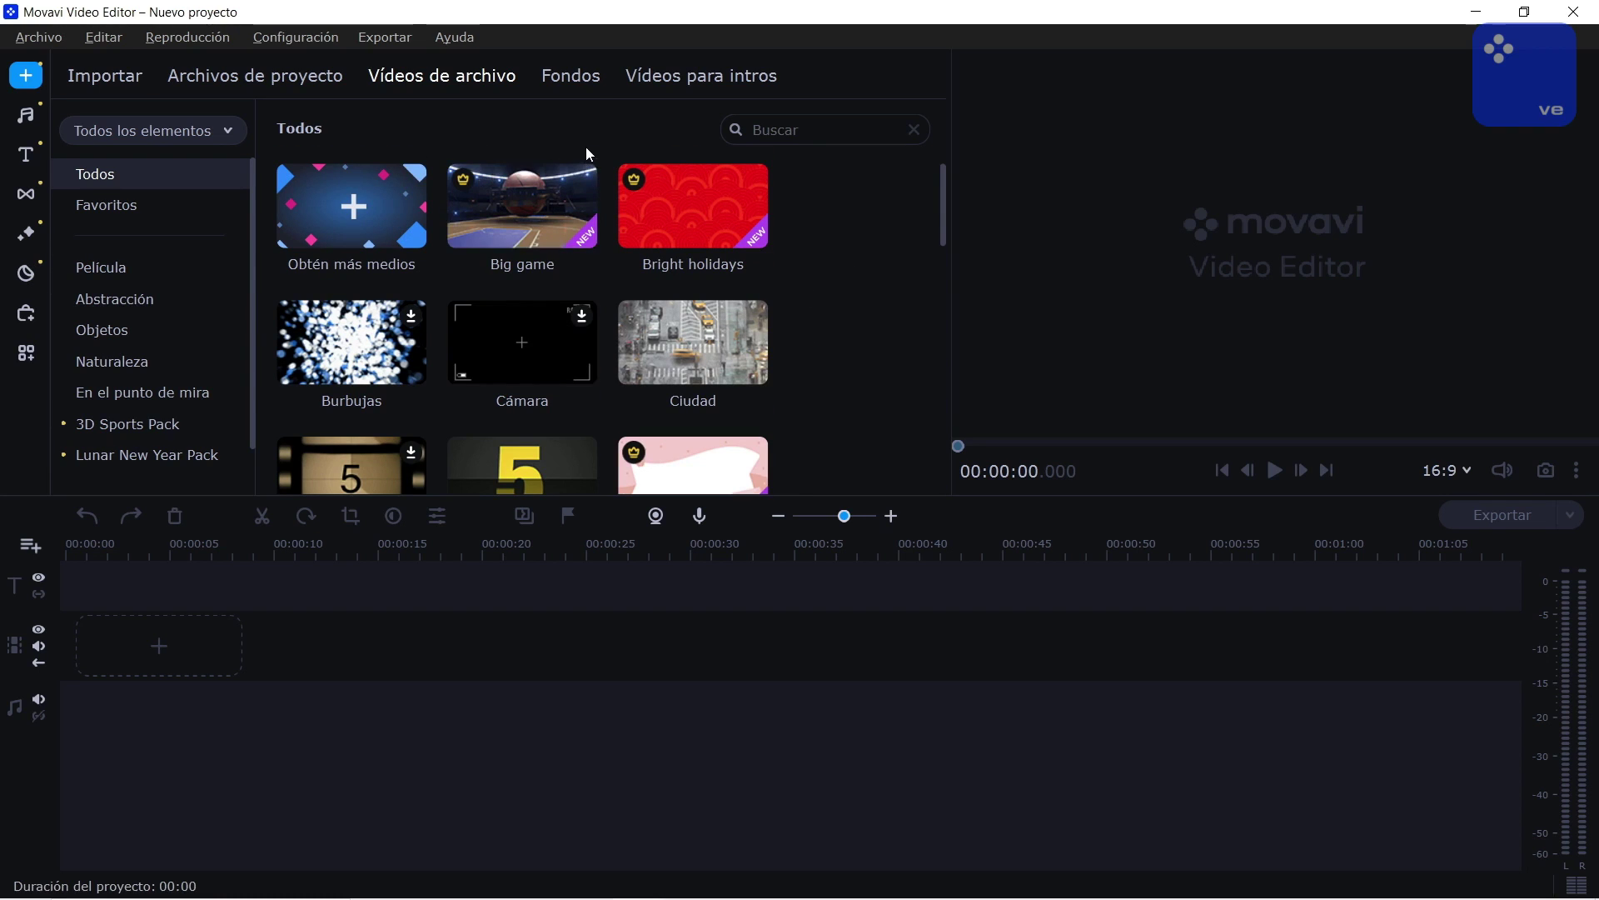
left_click(575, 76)
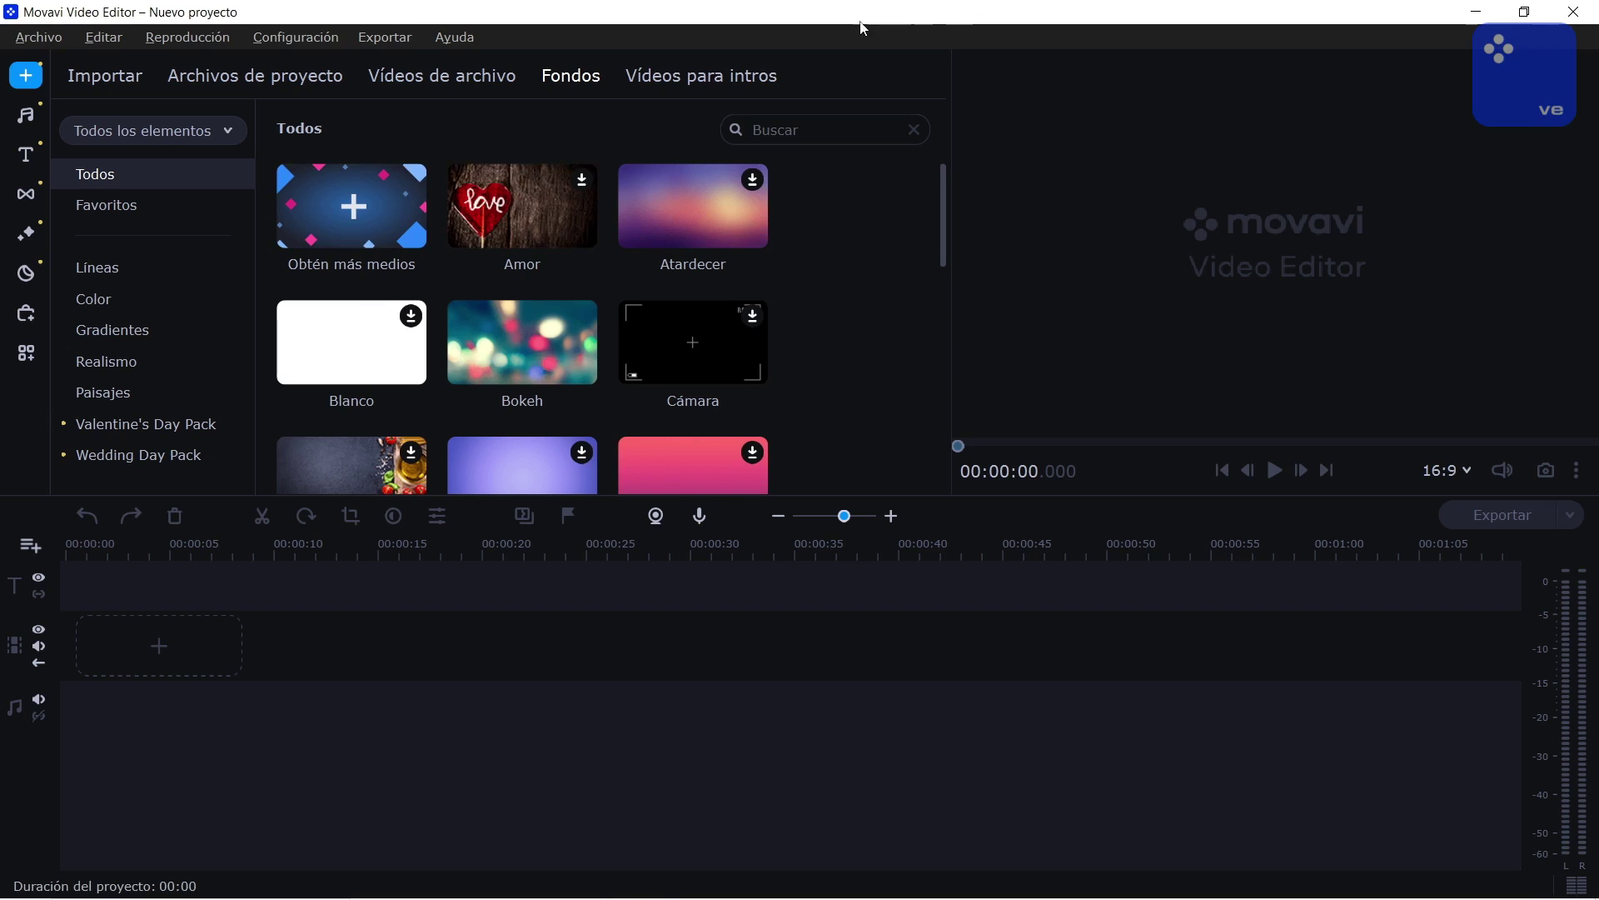
left_click(764, 76)
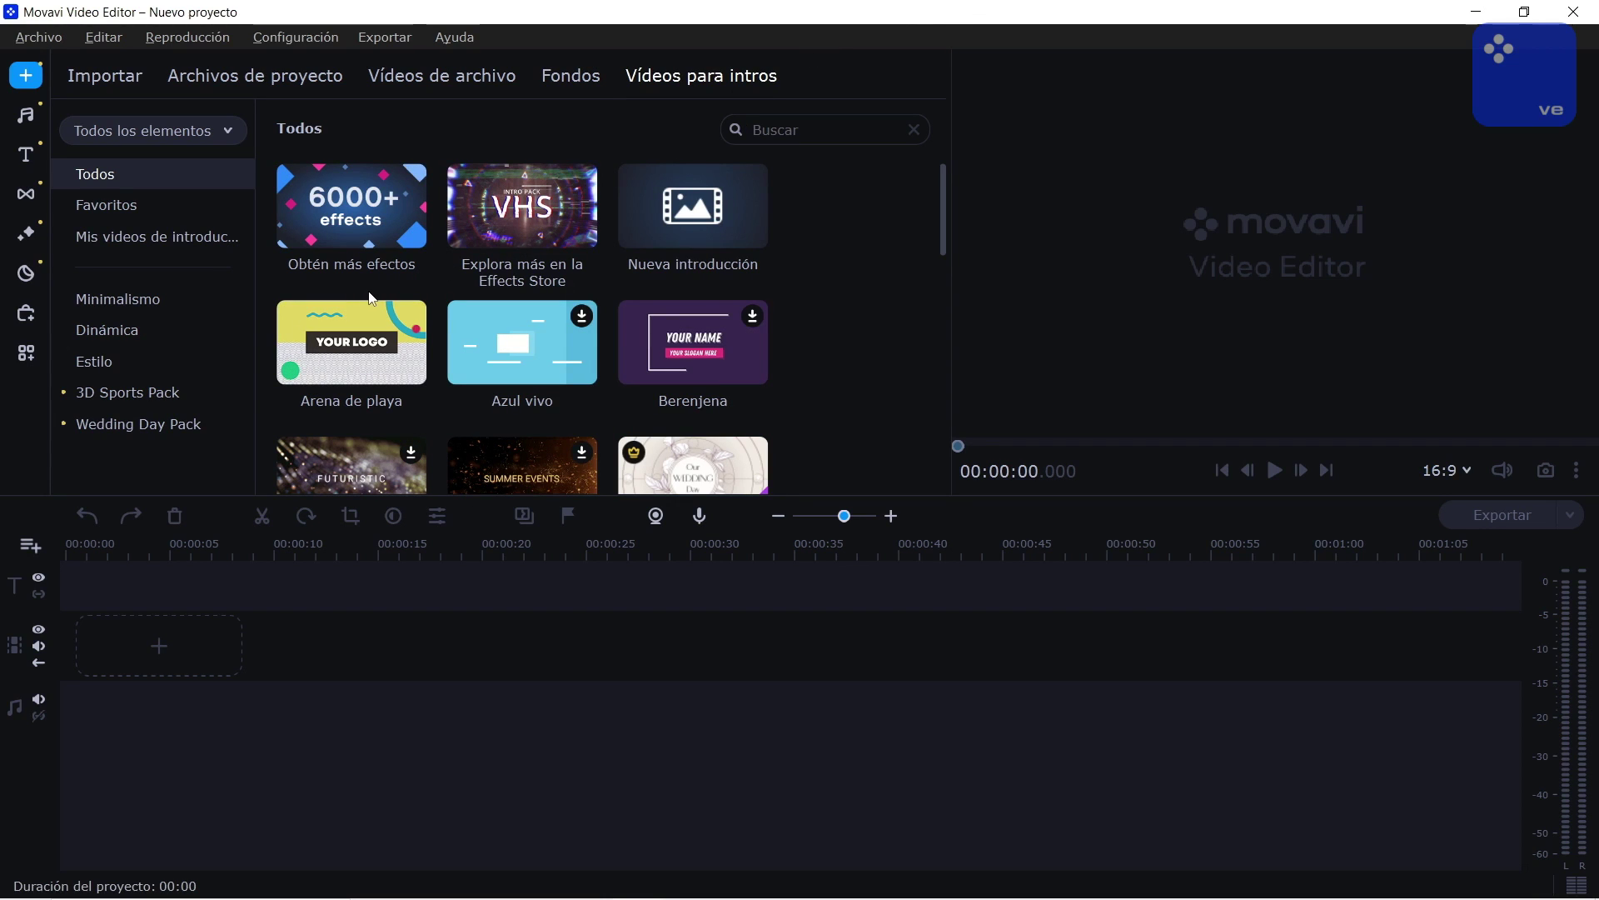
scroll(588, 413, "down", 3)
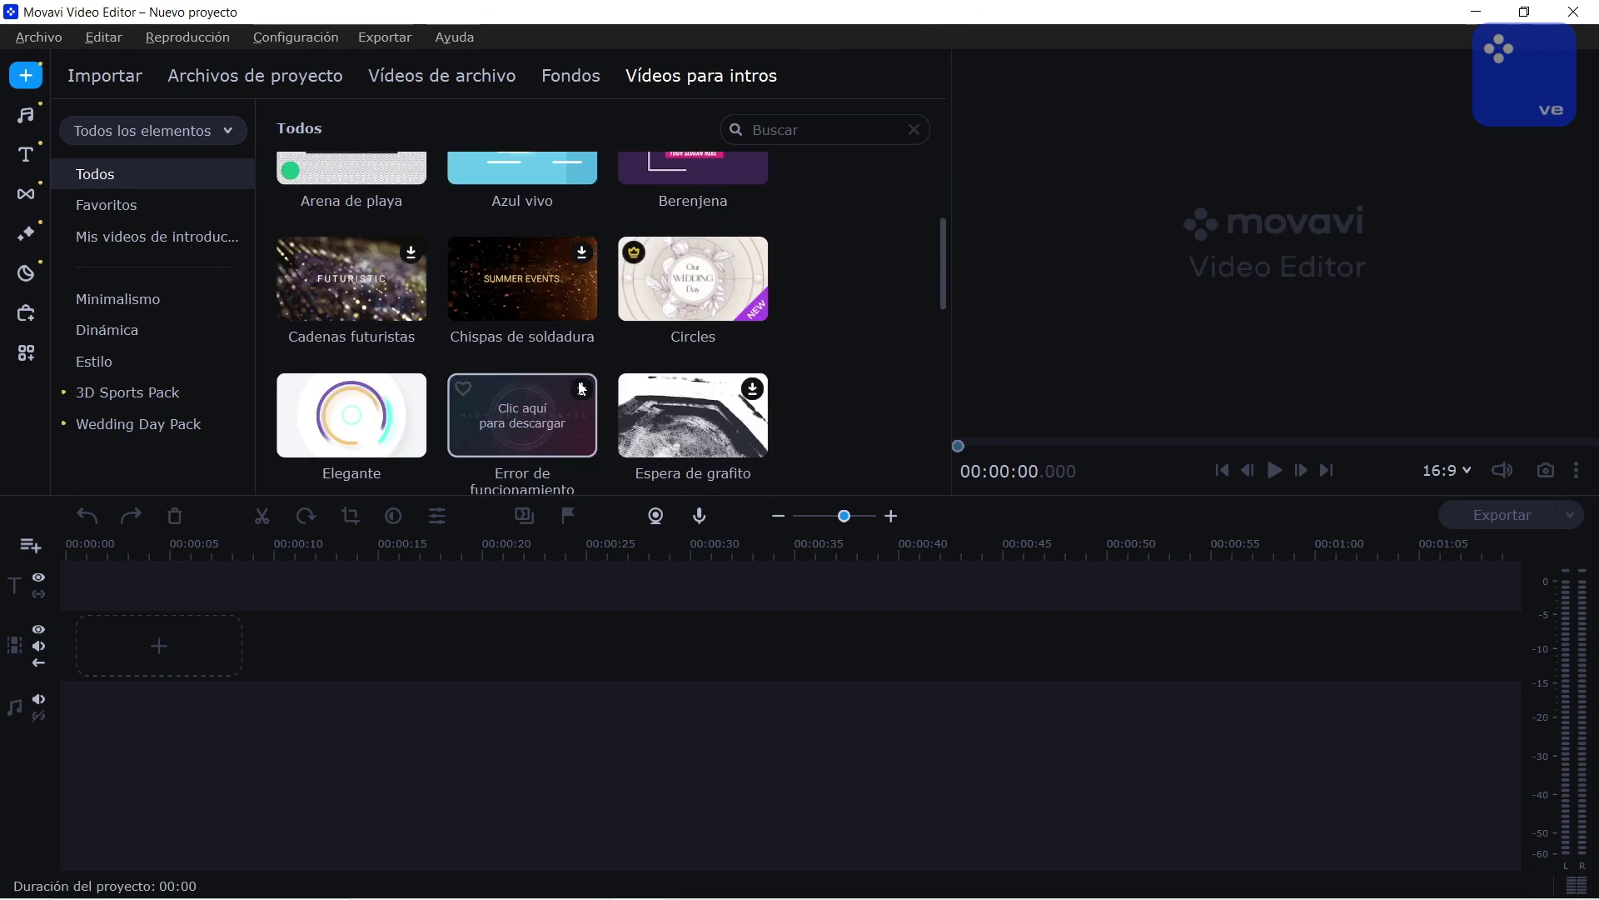
scroll(576, 373, "down", 5)
scroll(573, 356, "up", 8)
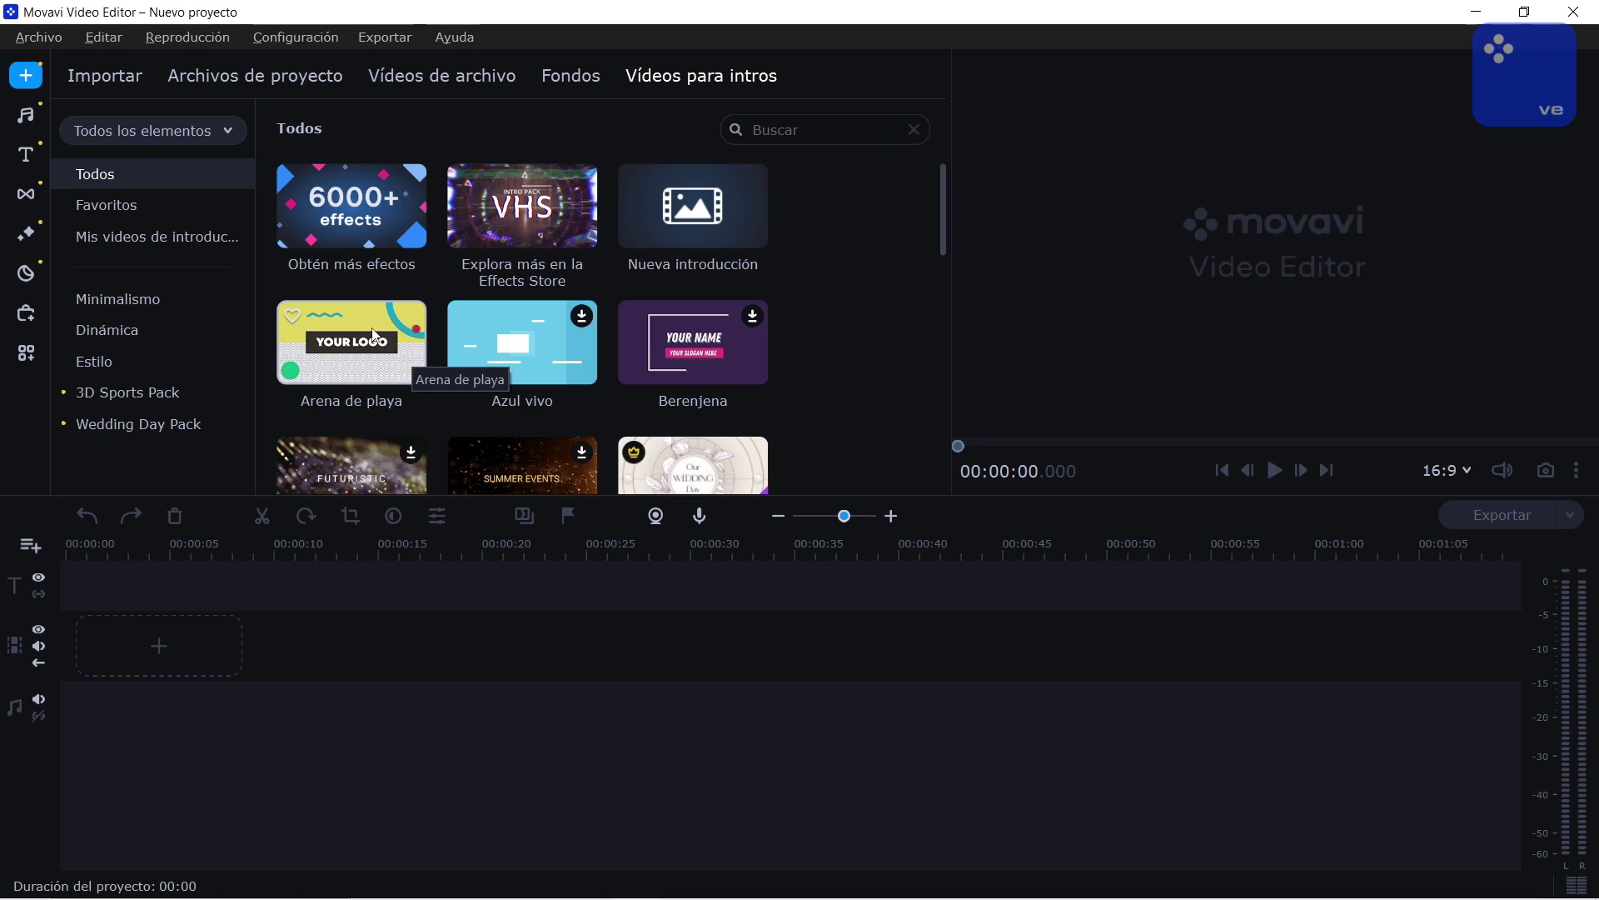
- Drag the Arena de playa intro template to the start of the timeline
left_click_drag(372, 334, 63, 628)
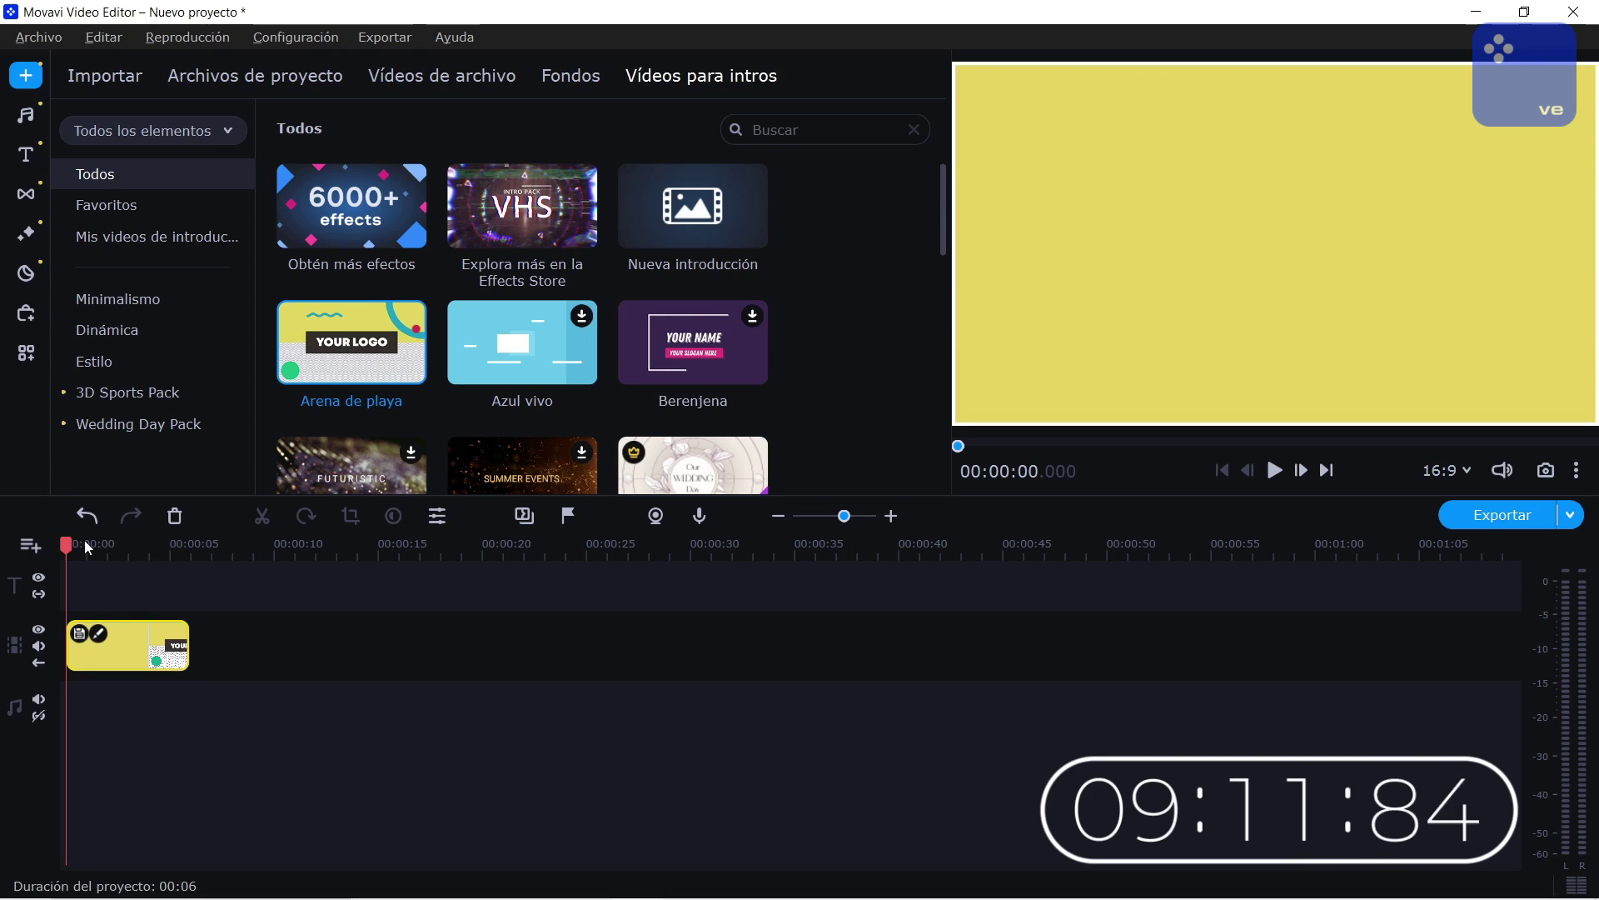
left_click(43, 541)
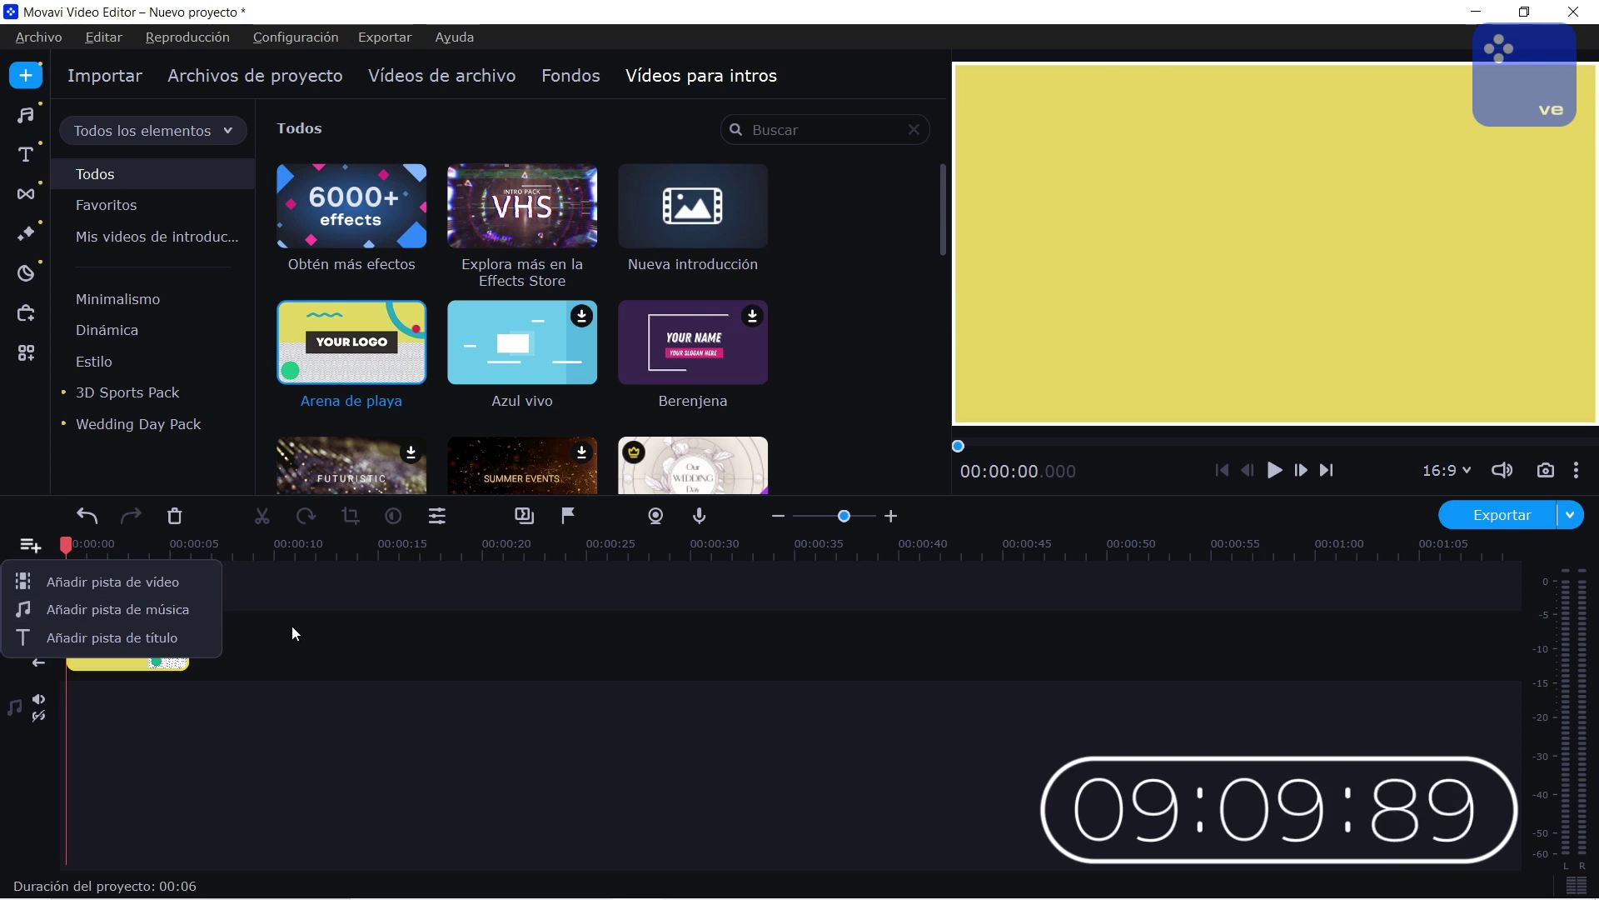
left_click(1476, 478)
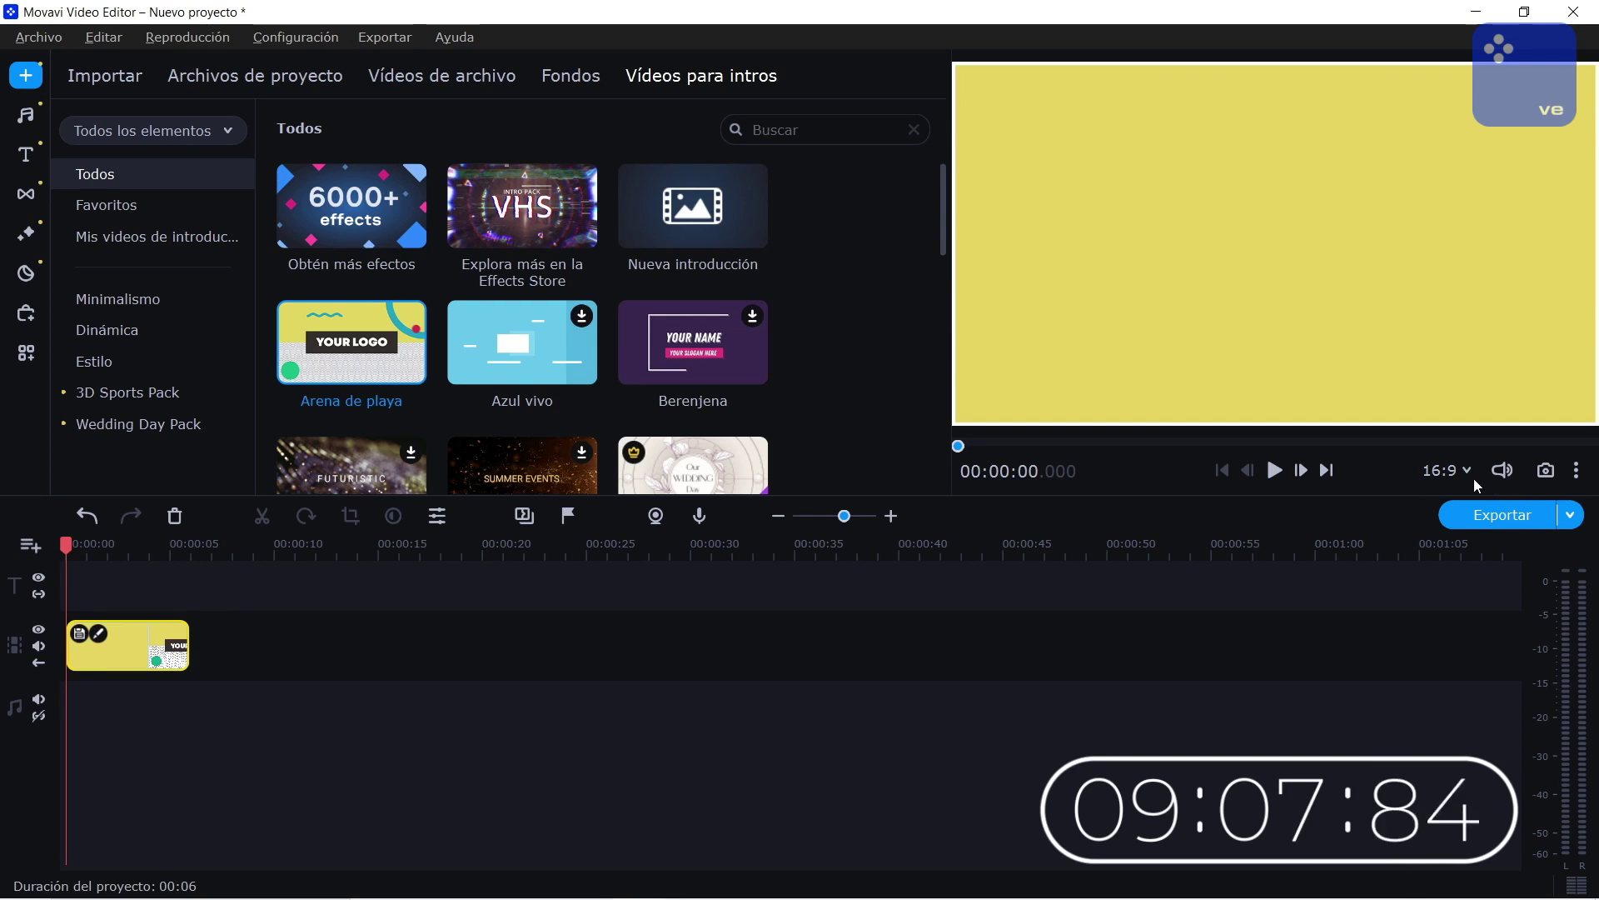
- Check the 16:9 custom resolution settings, leaving 1920x1080 unchanged
left_click(1469, 475)
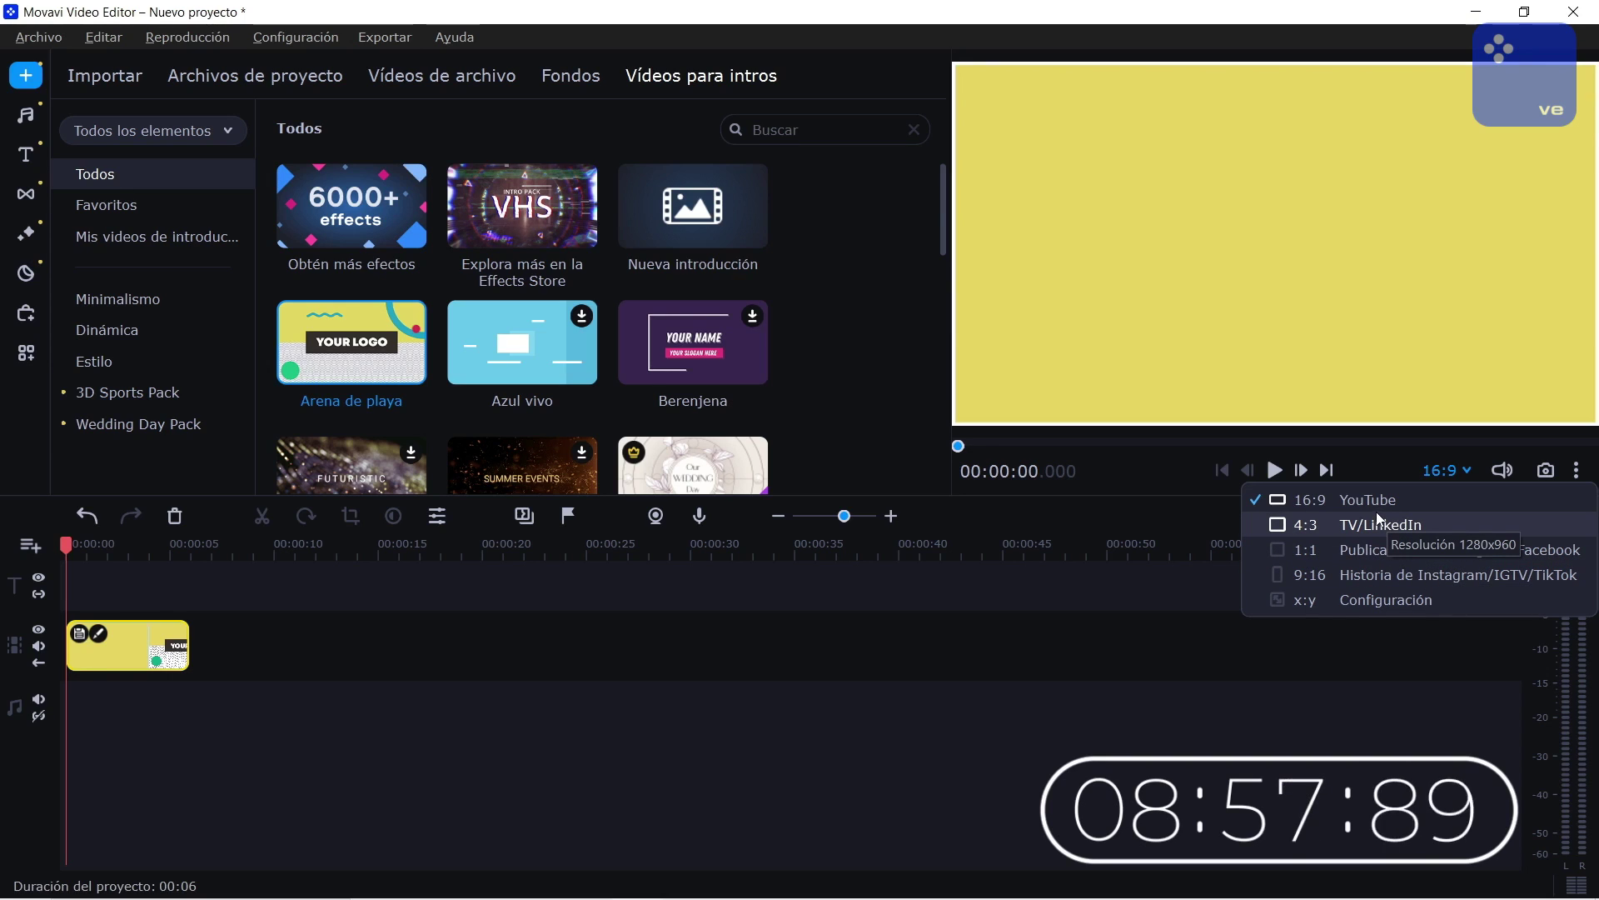
left_click(1372, 601)
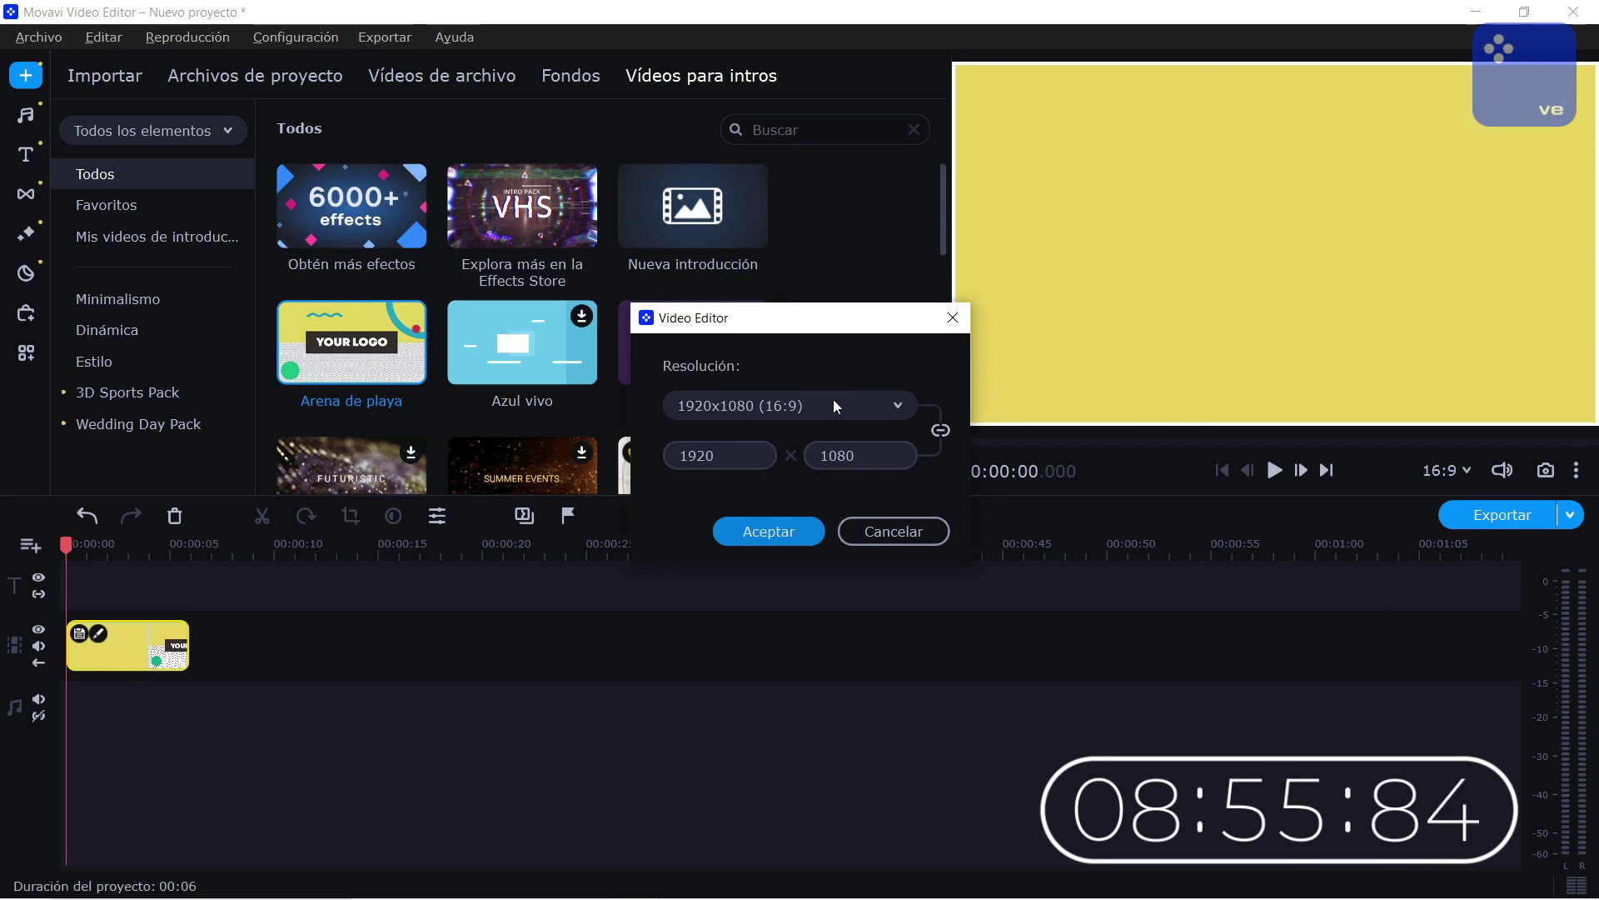
left_click(864, 534)
left_click(24, 35)
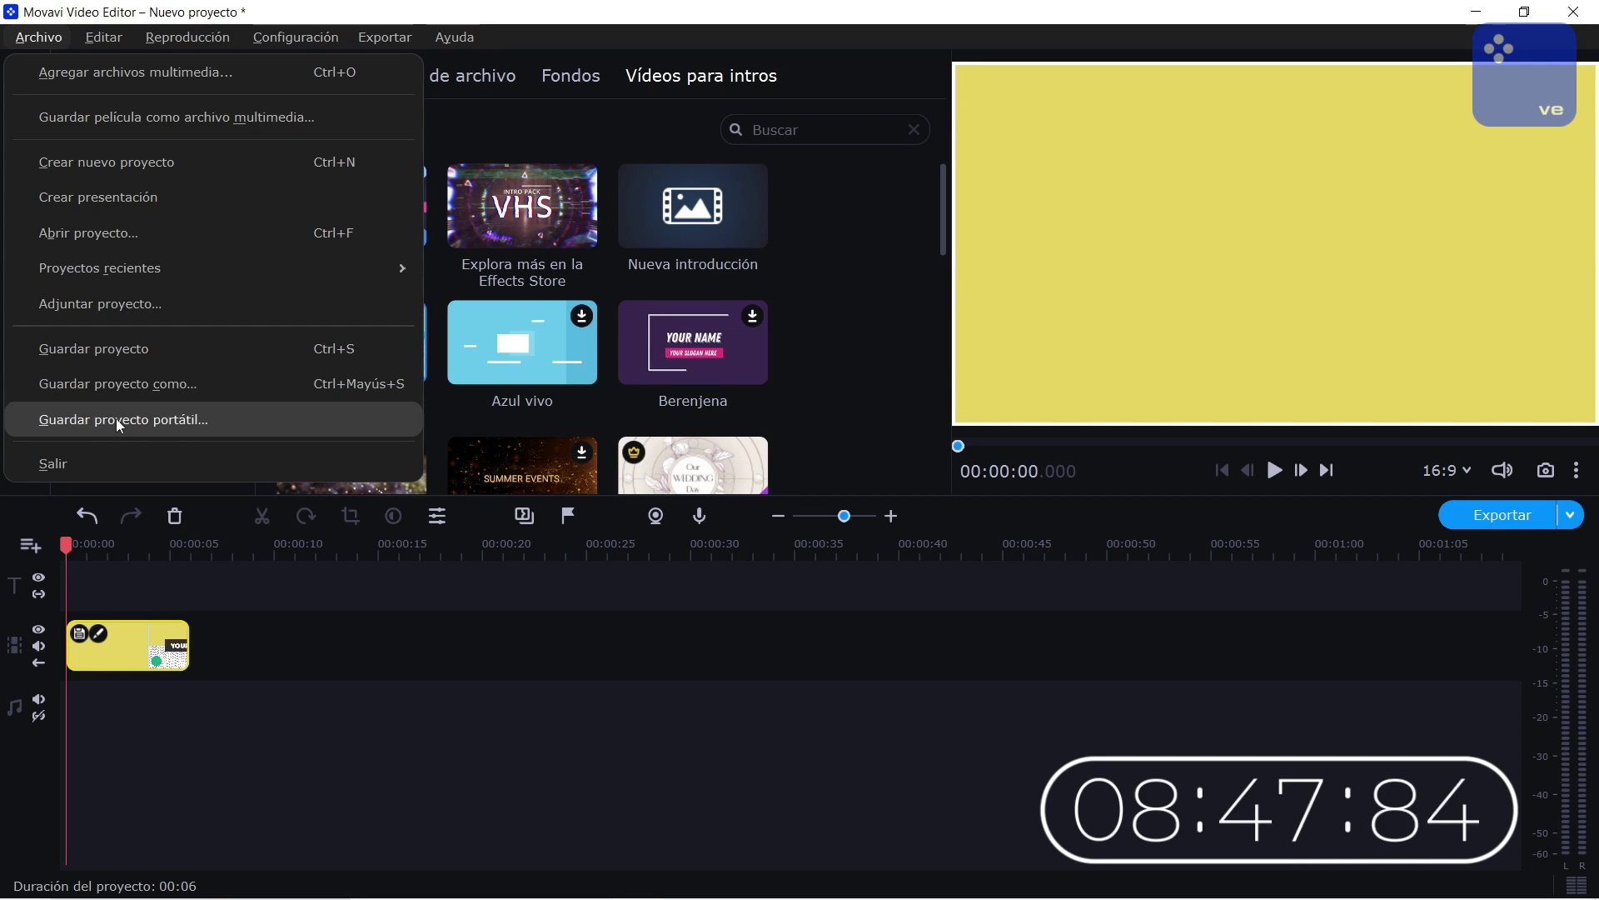
- In Preferencias > Archivos, set the project files folder to Descargas
mouse_move(117, 42)
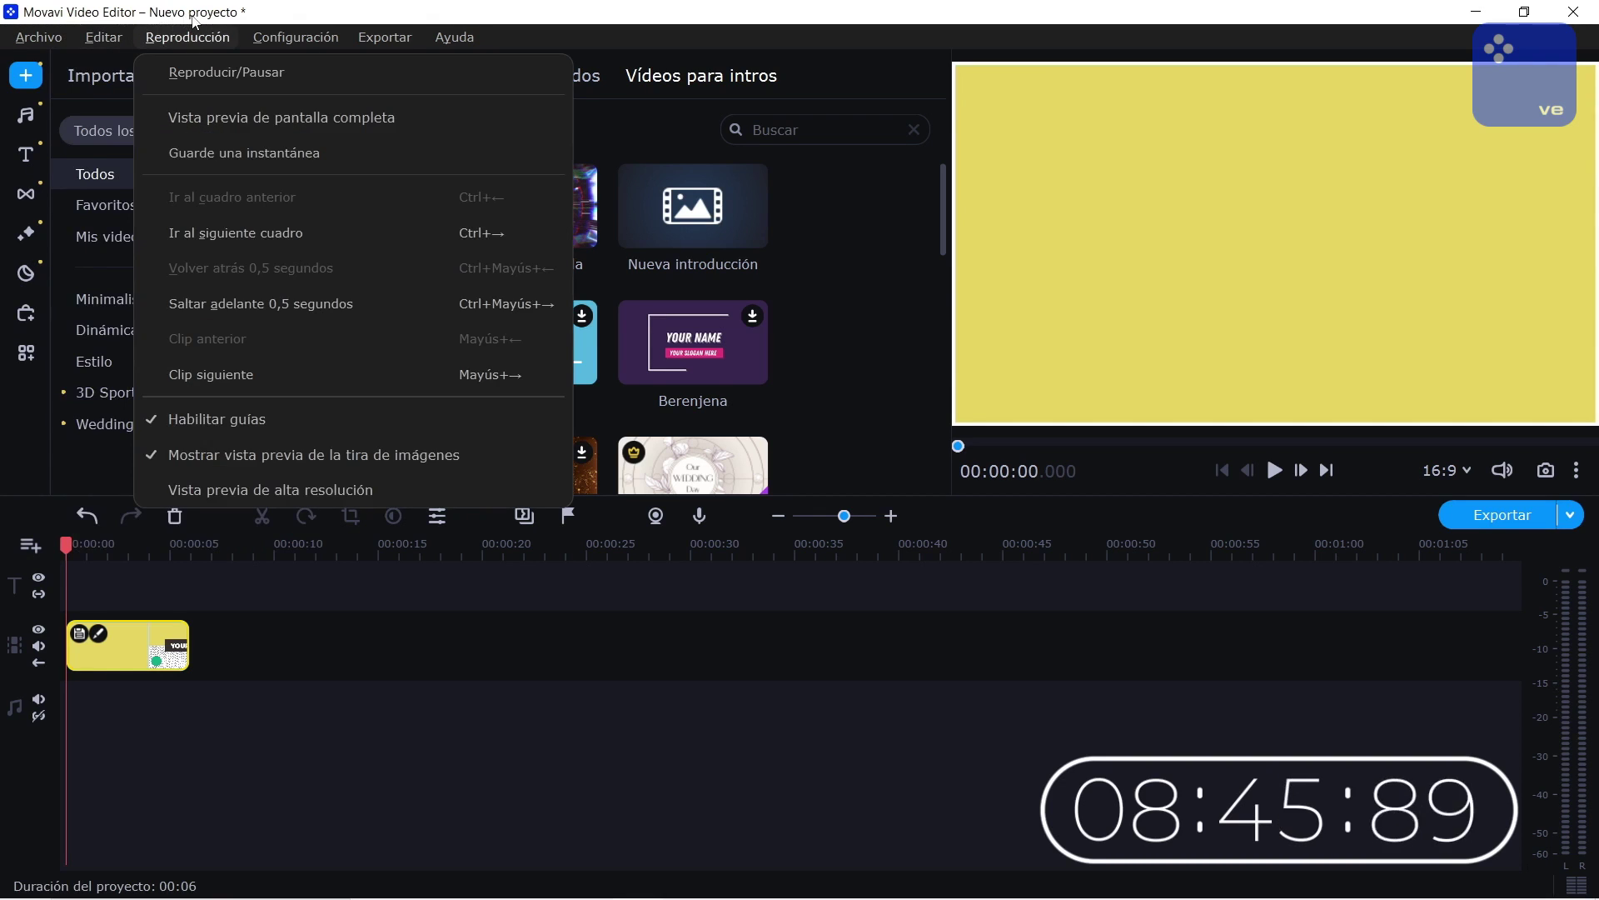
mouse_move(363, 44)
mouse_move(287, 39)
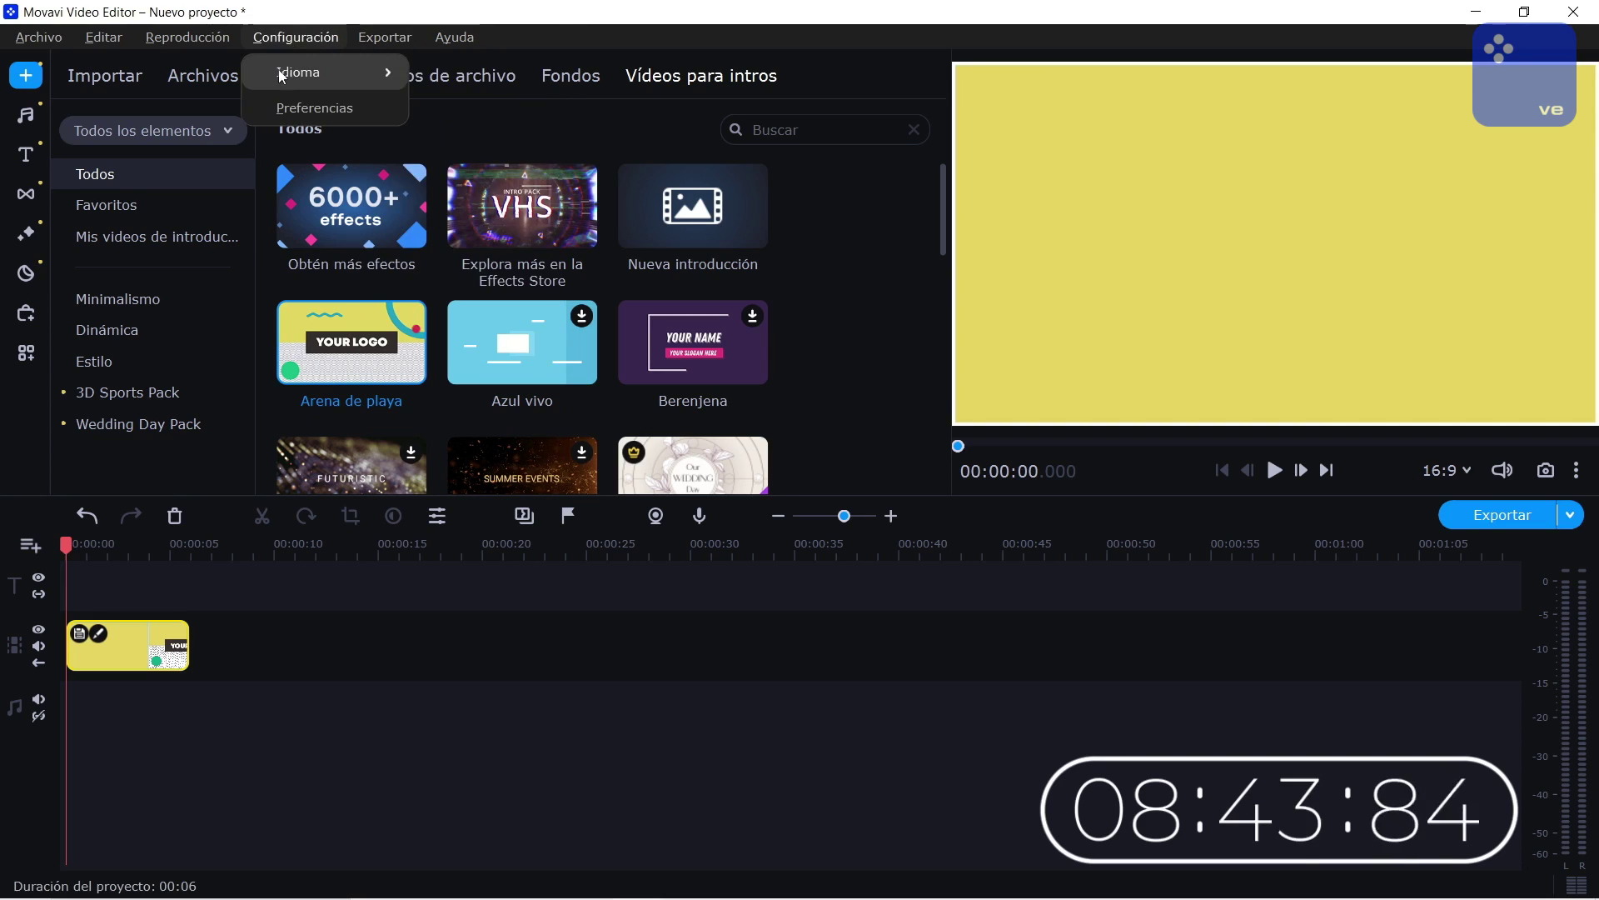
left_click(275, 111)
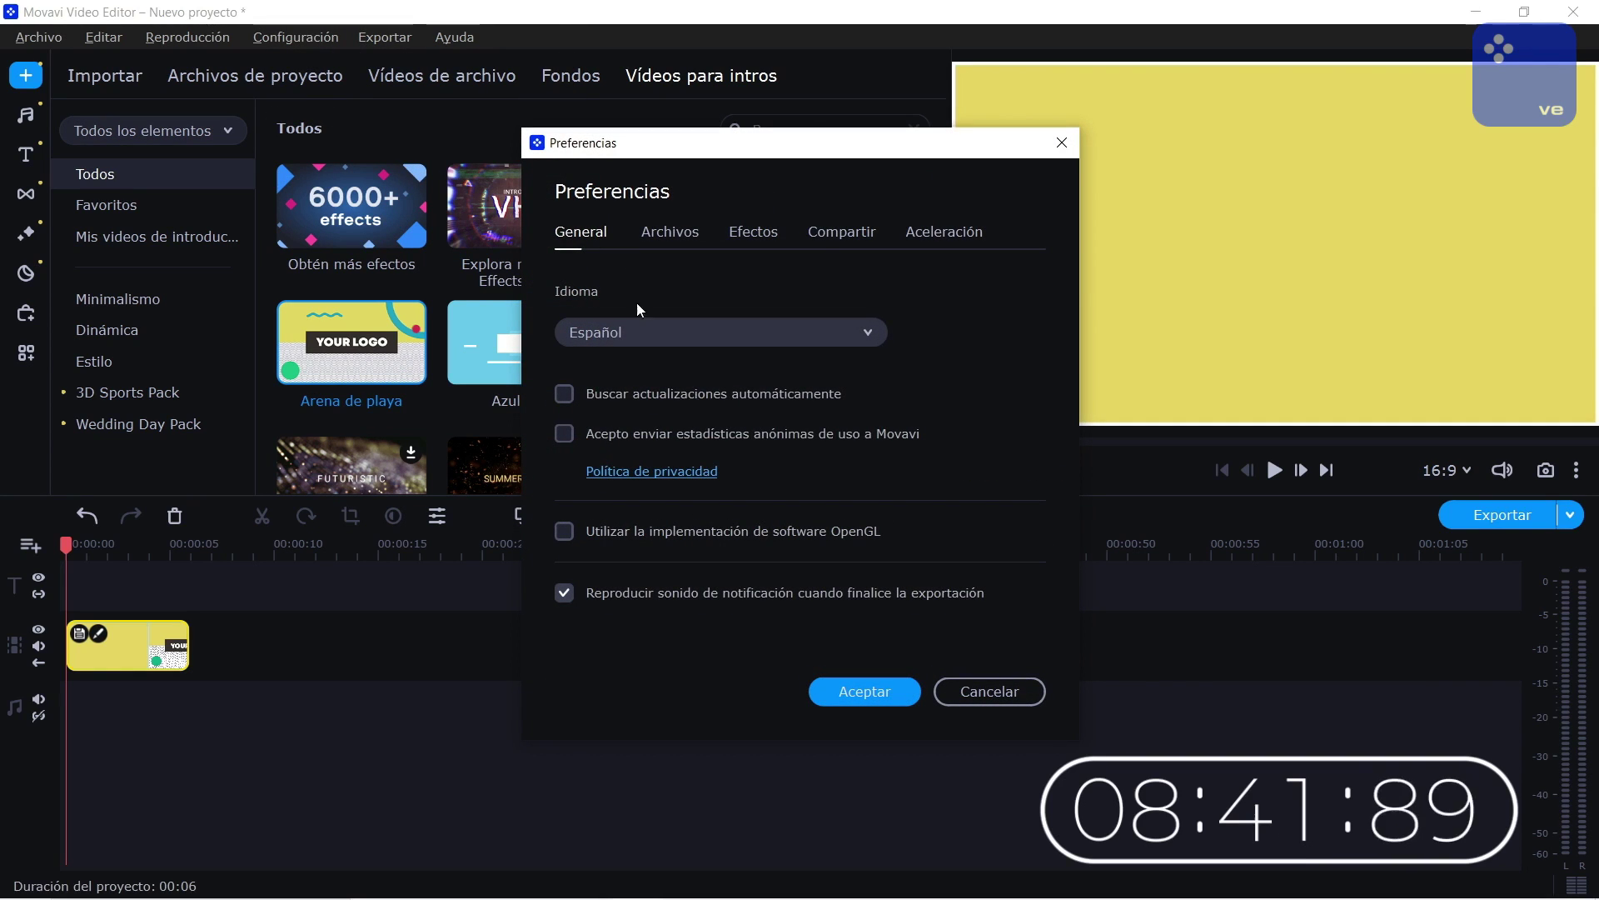
left_click(667, 238)
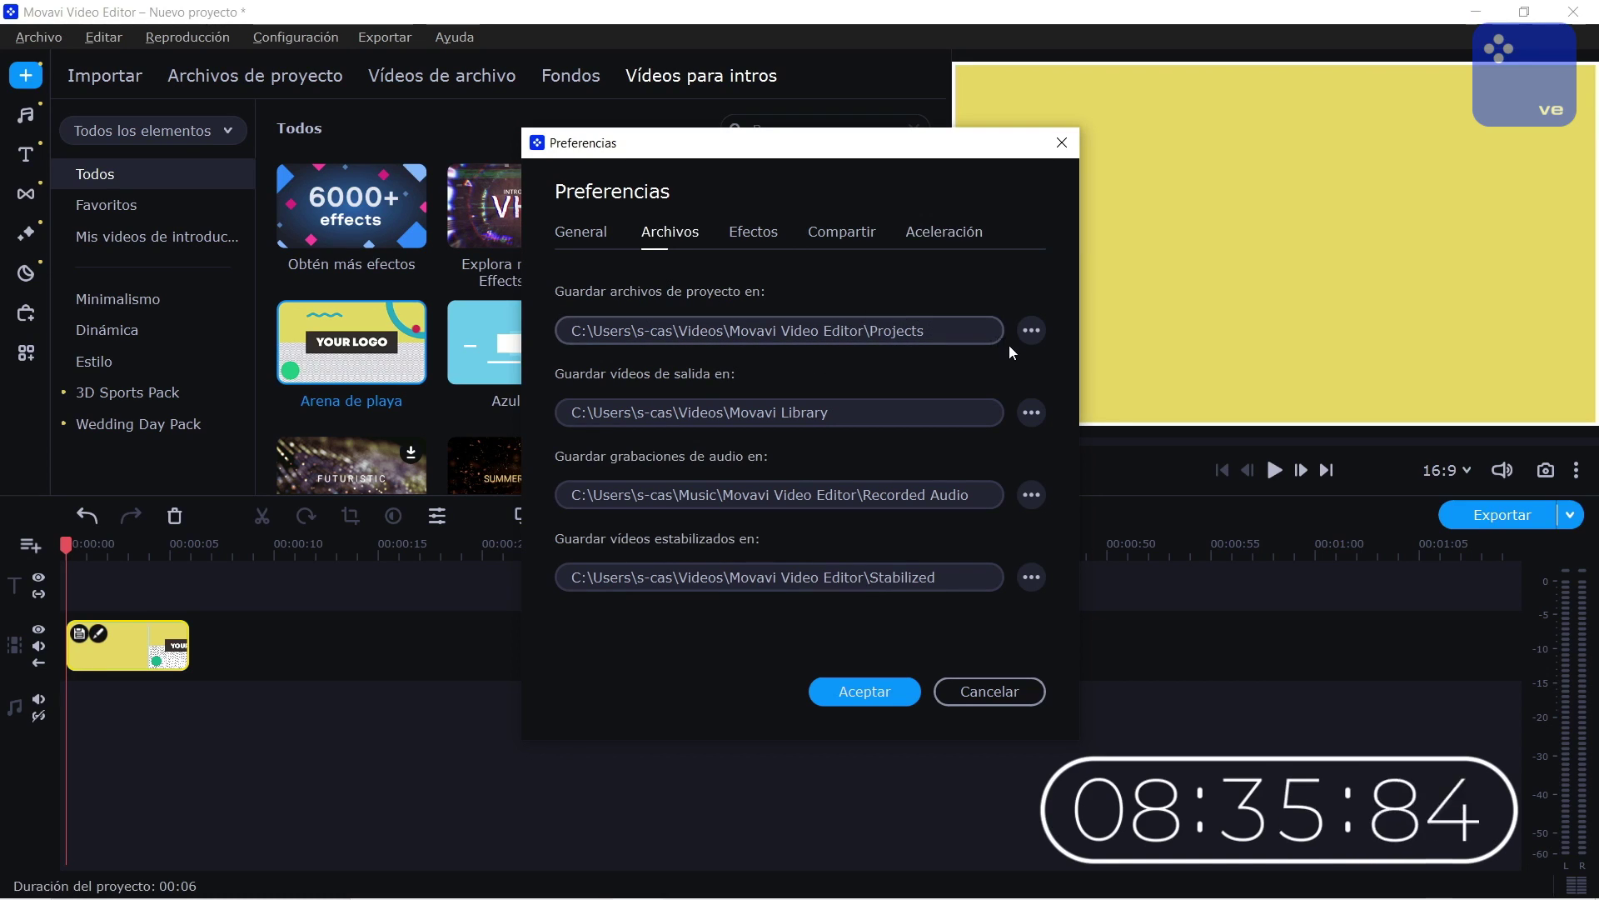
left_click(1025, 342)
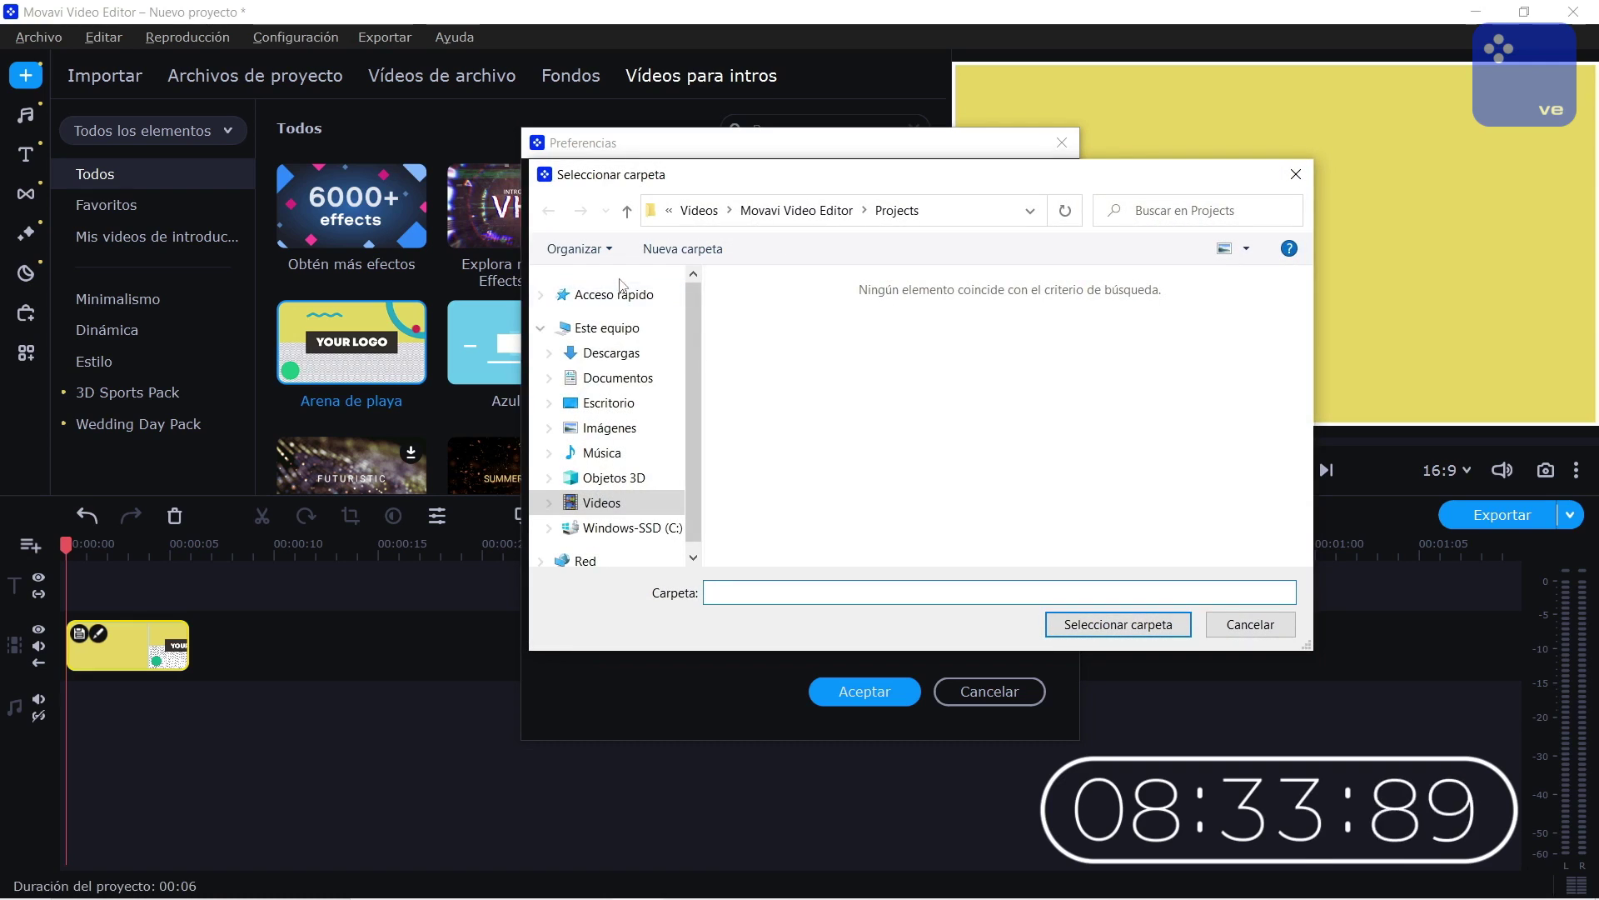
left_click(587, 366)
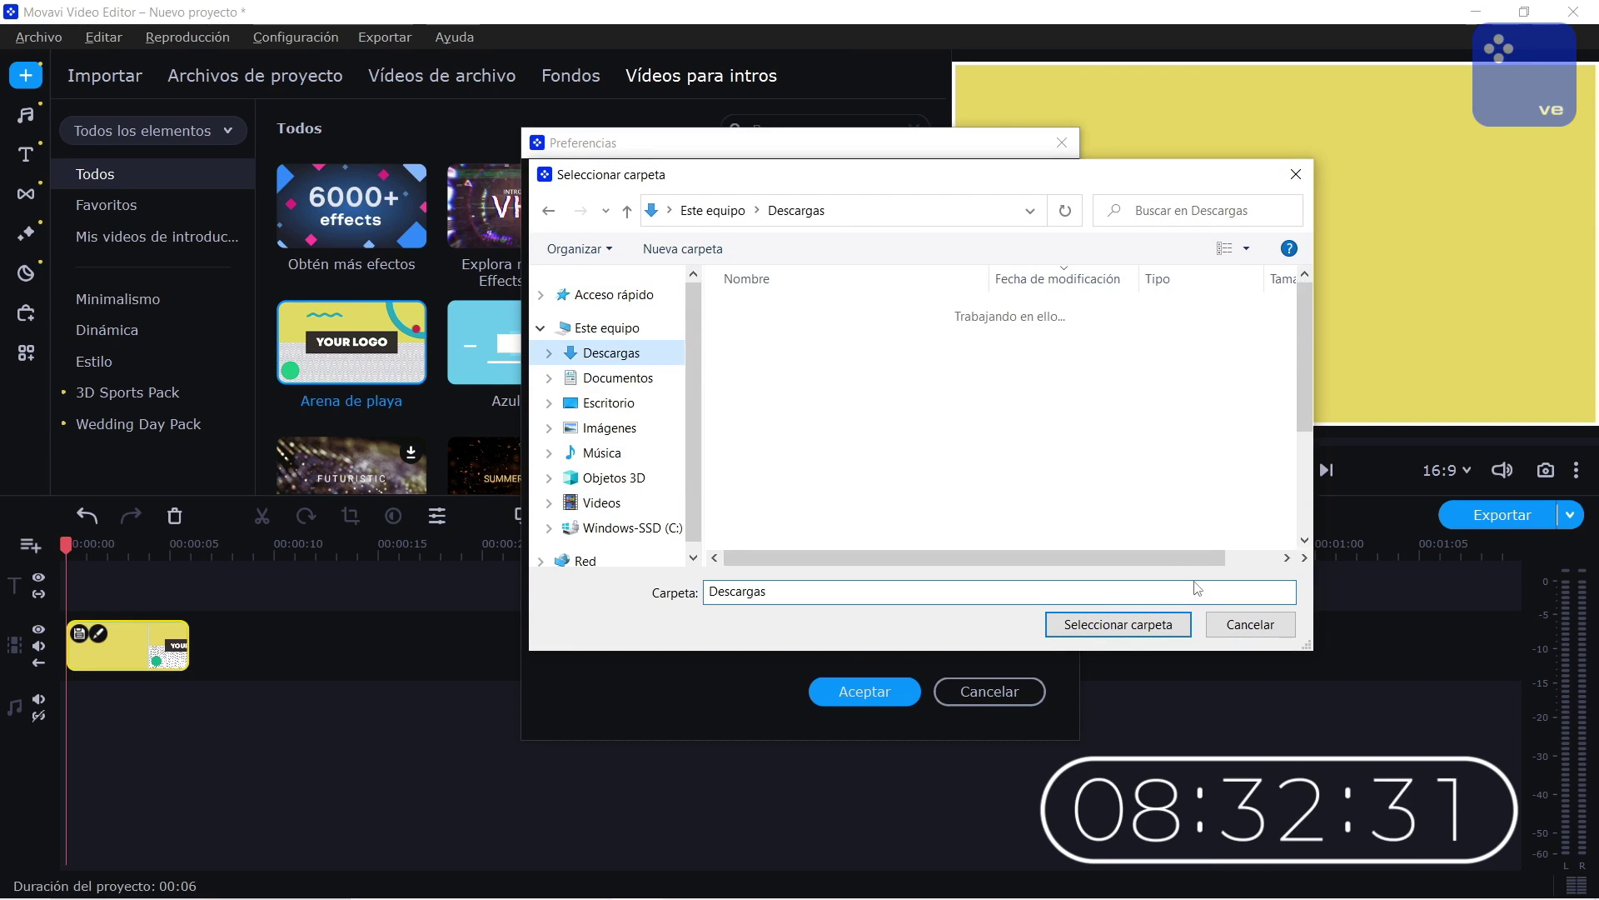
left_click(1118, 624)
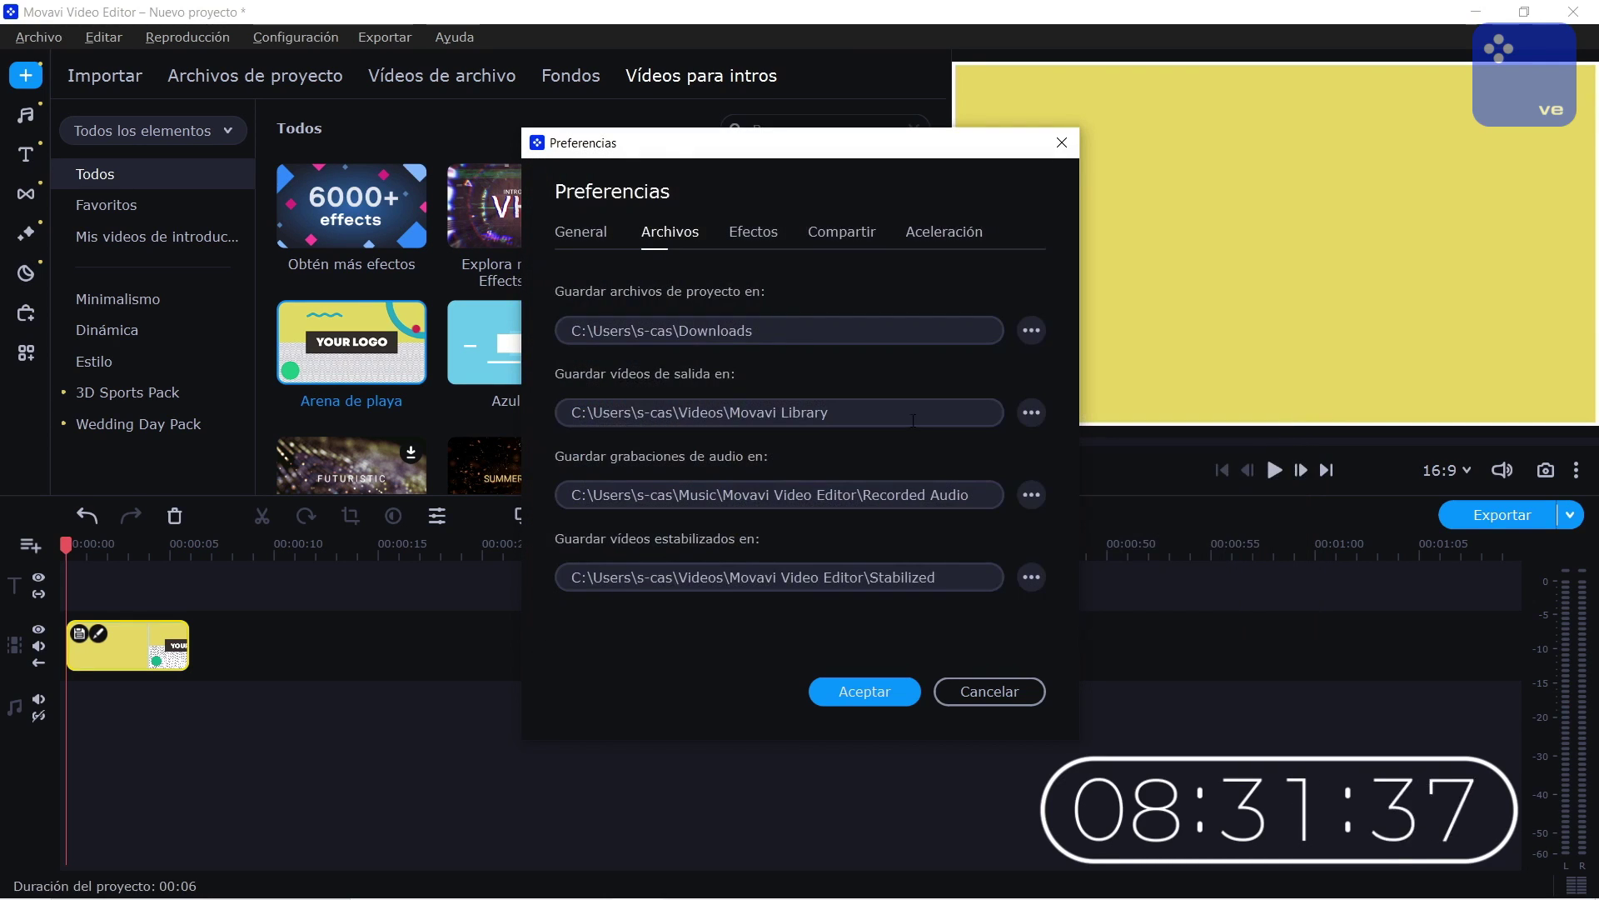
- Set the exported videos folder to Descargas as well
left_click(1032, 412)
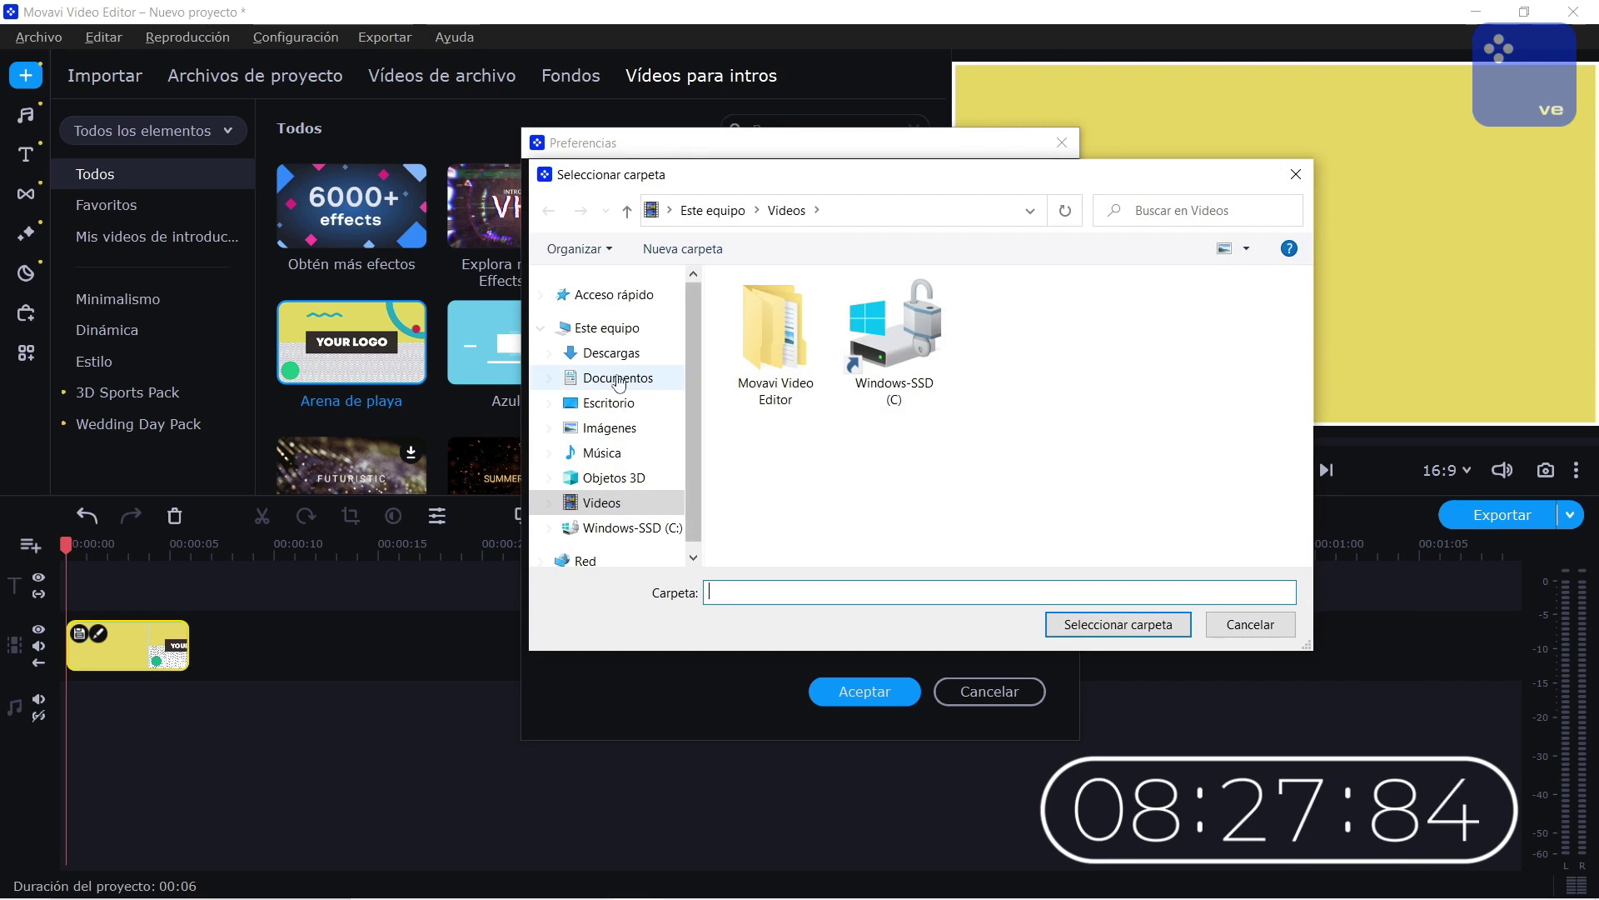
left_click(606, 359)
left_click(1083, 624)
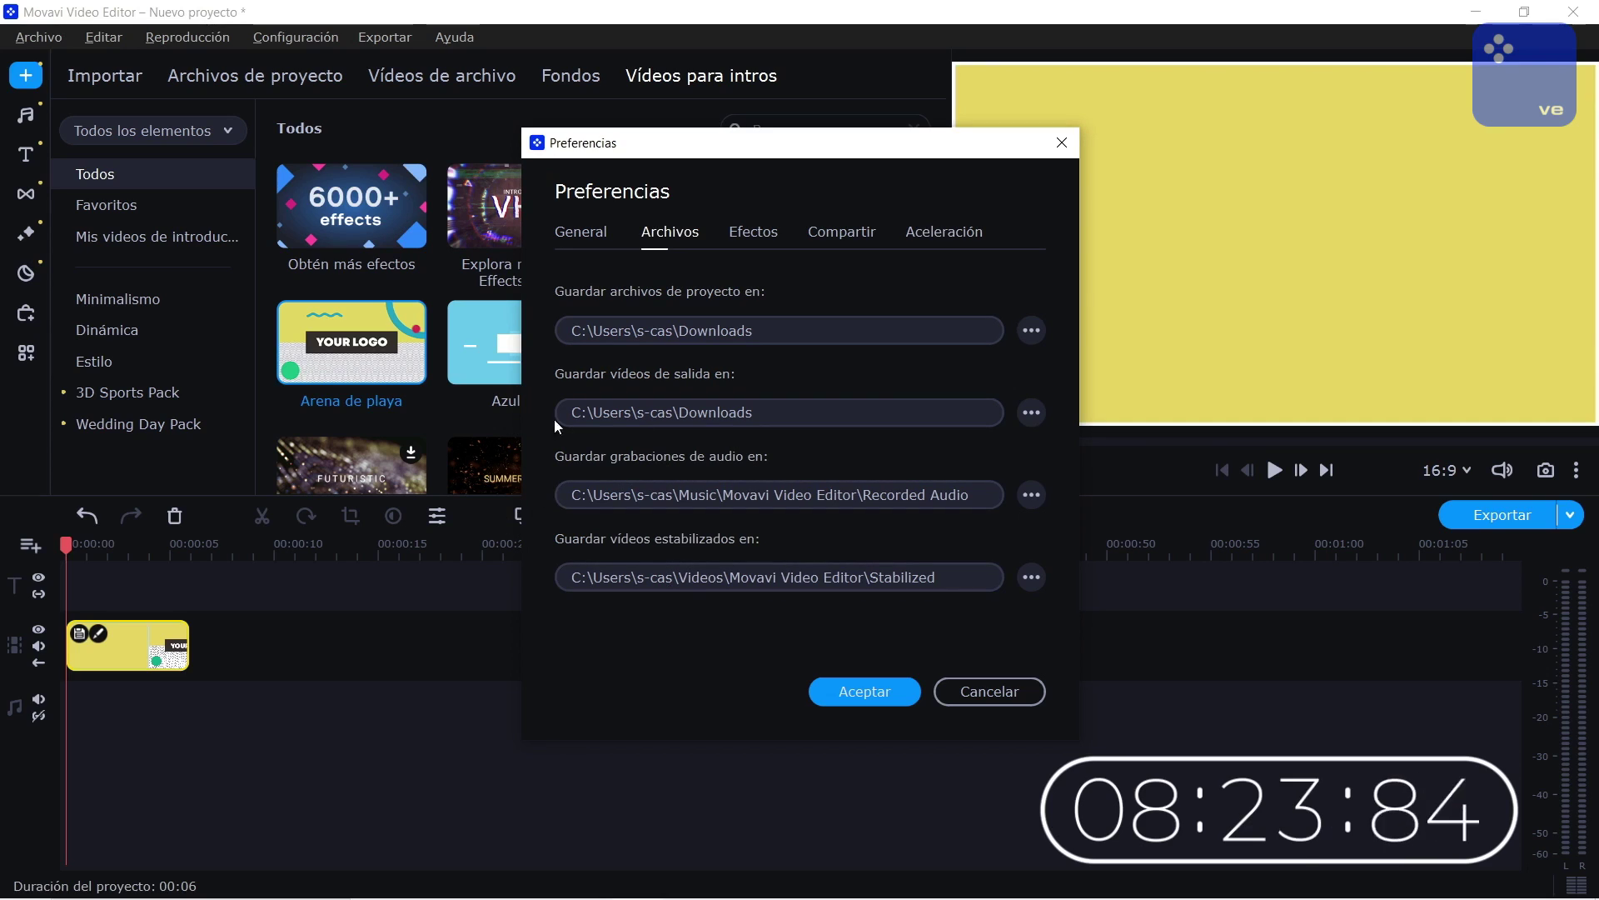
- Review the effects, sharing and hardware acceleration tabs, ending on sharing accounts
left_click(773, 240)
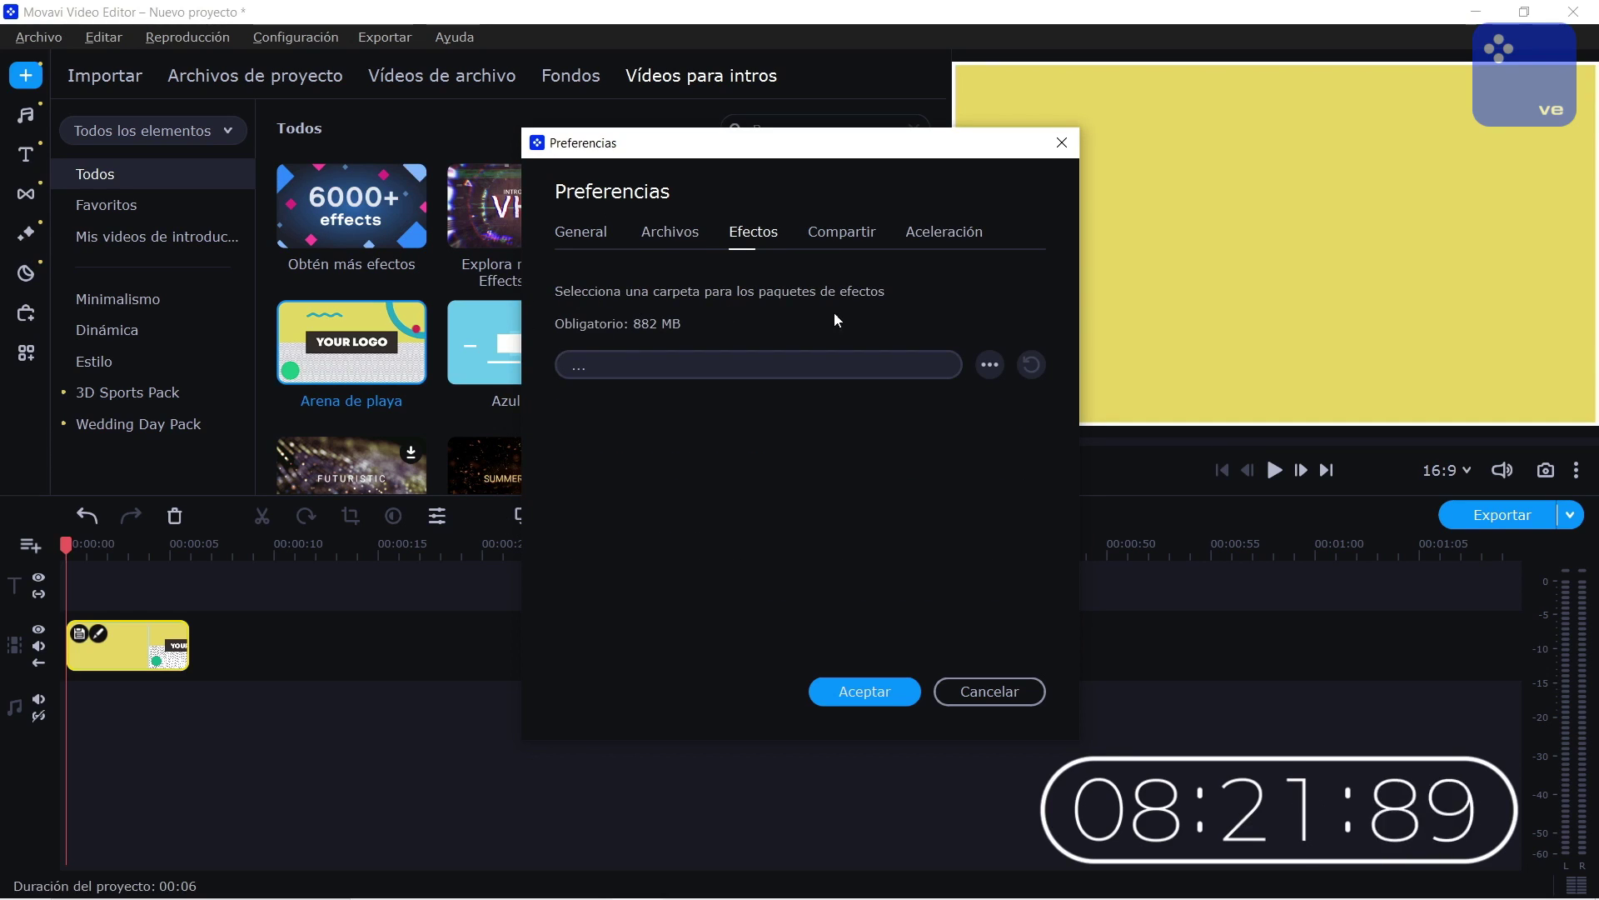
left_click(877, 228)
left_click(925, 232)
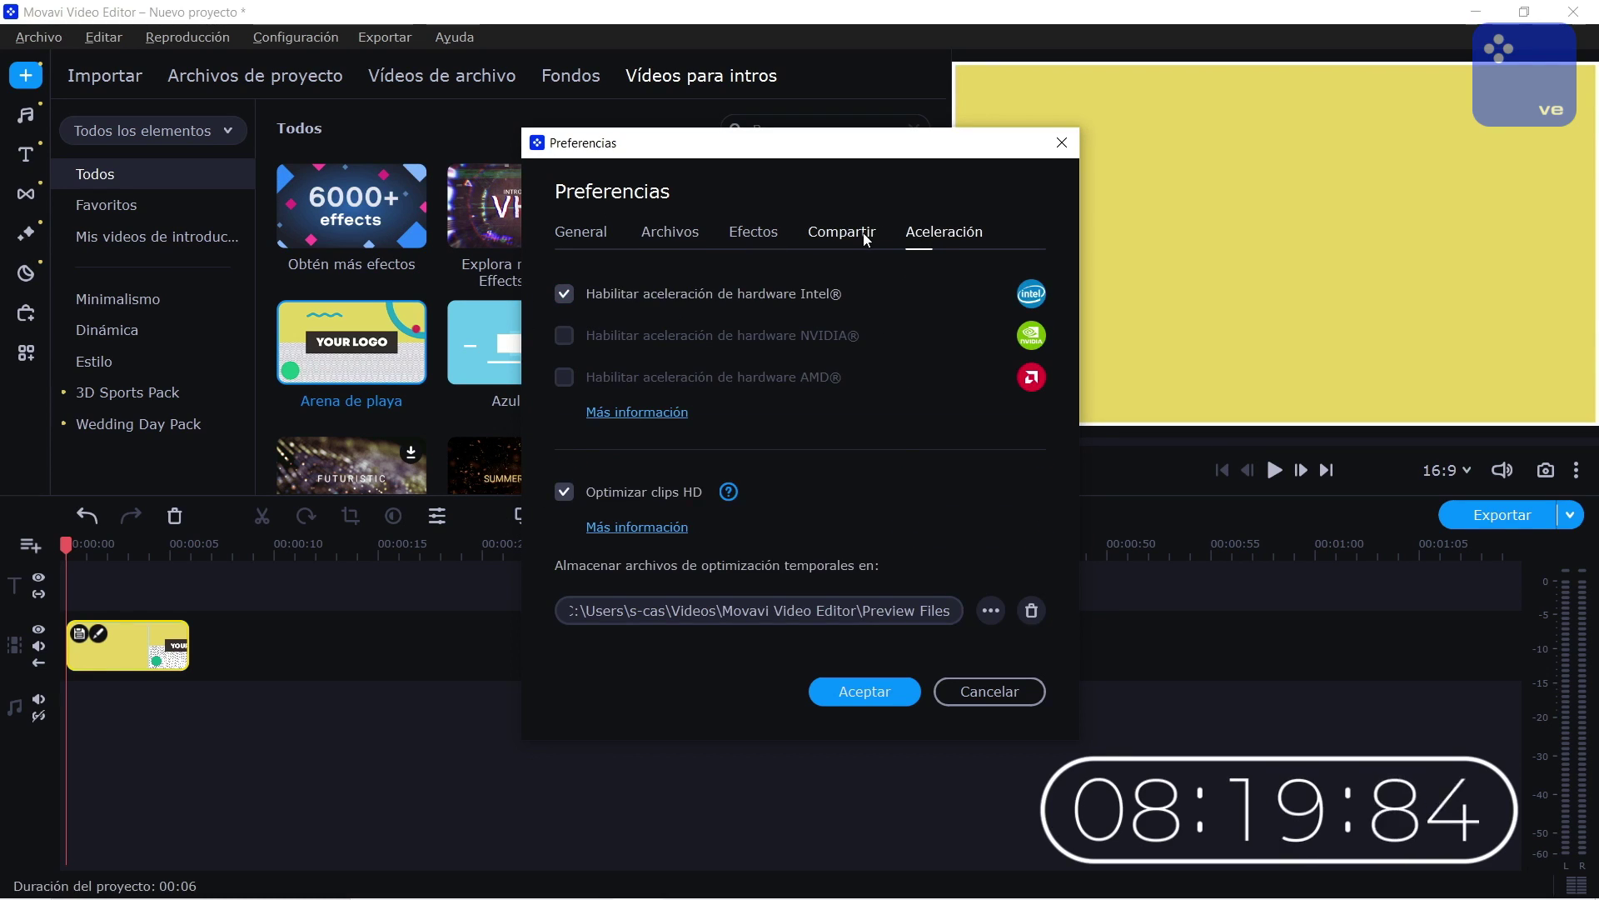
left_click(861, 237)
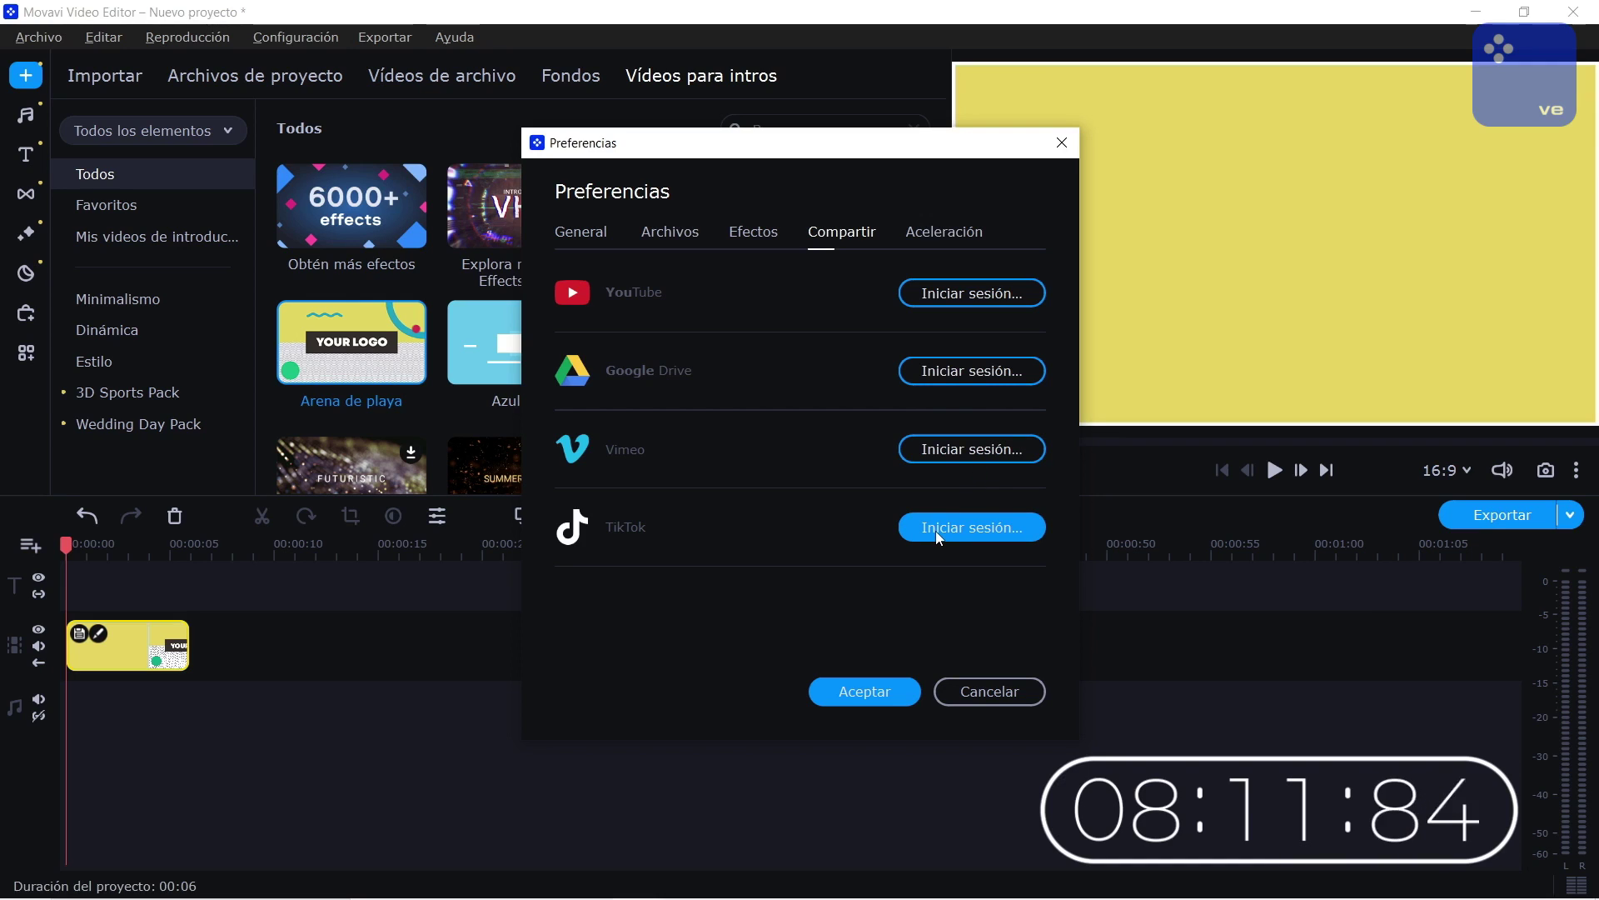
- Play the Arena de playa intro, open it for editing and select its YOUR LOGO title
key("Escape")
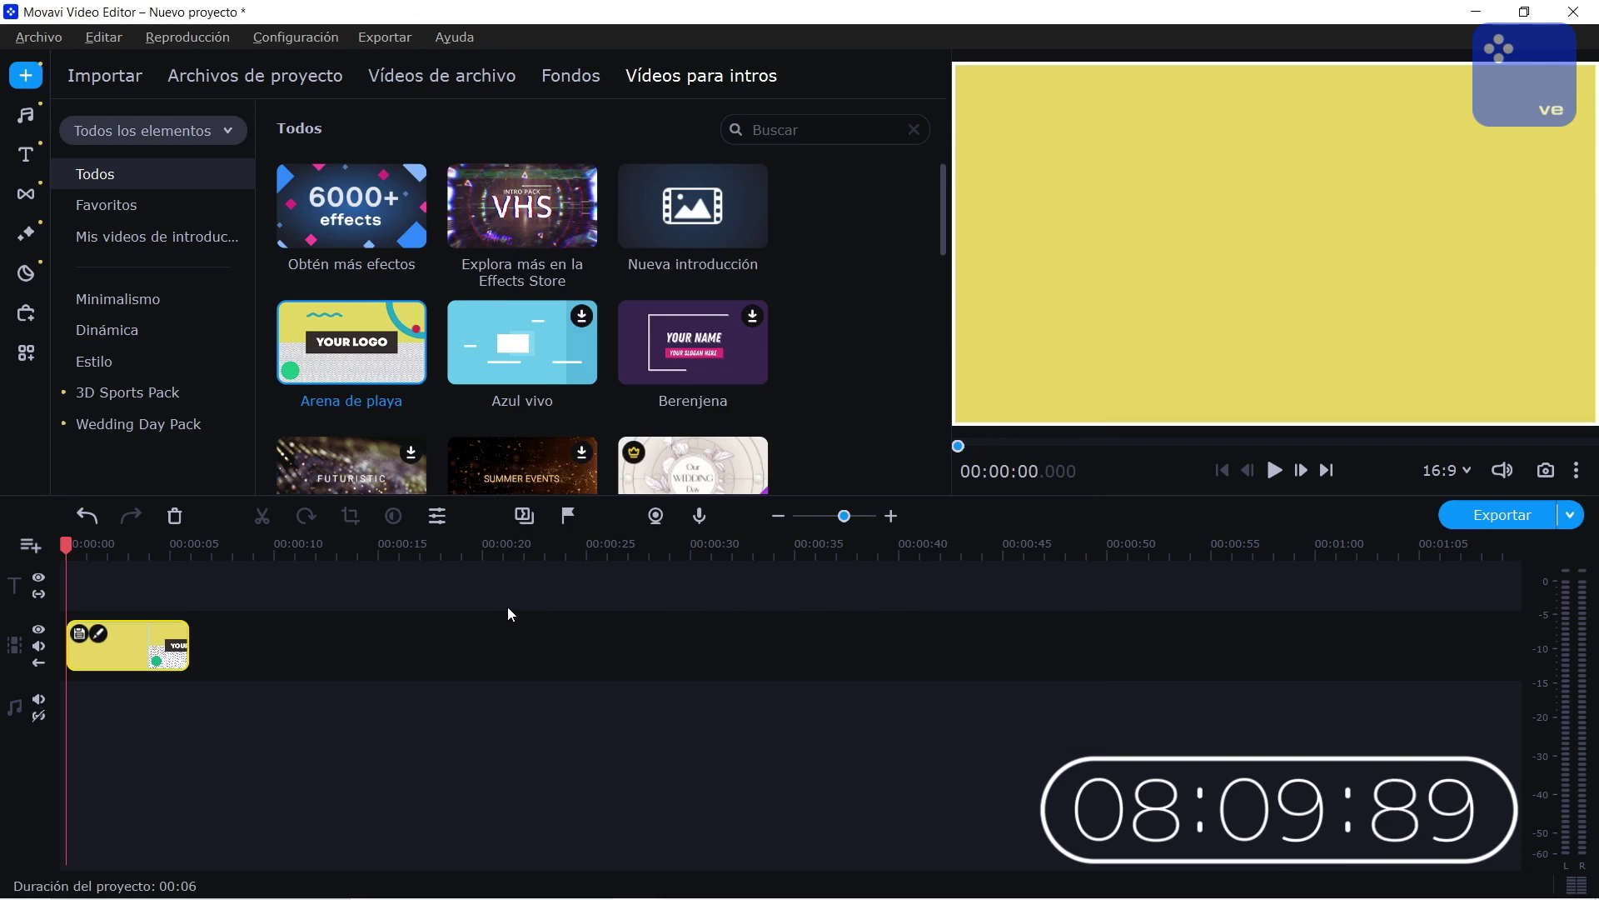
key("space")
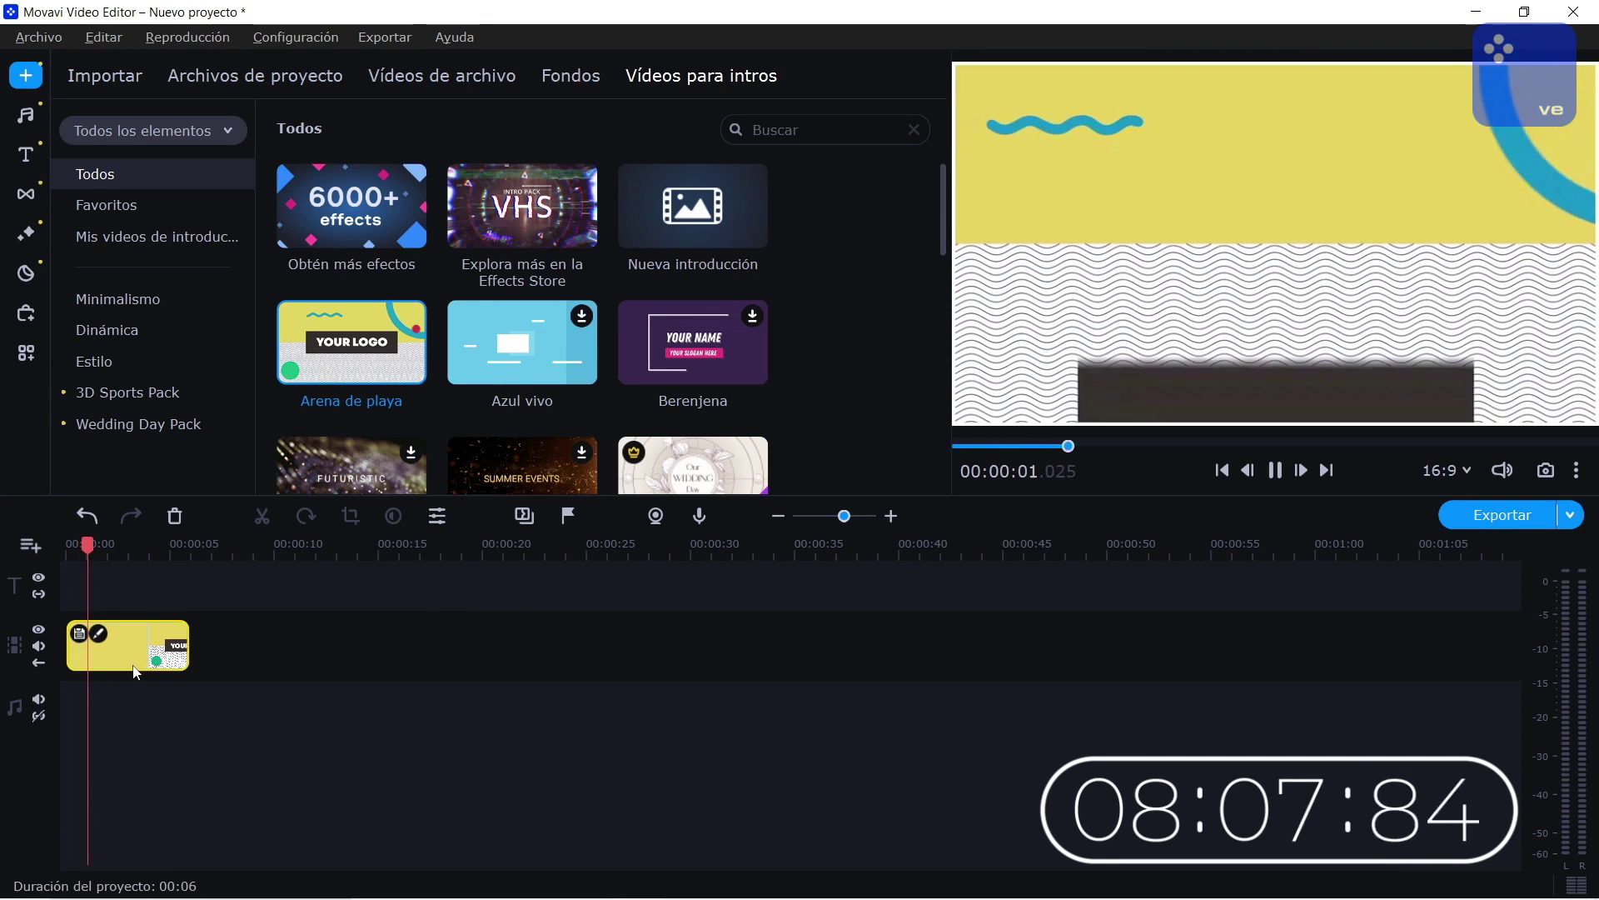
double_click(140, 657)
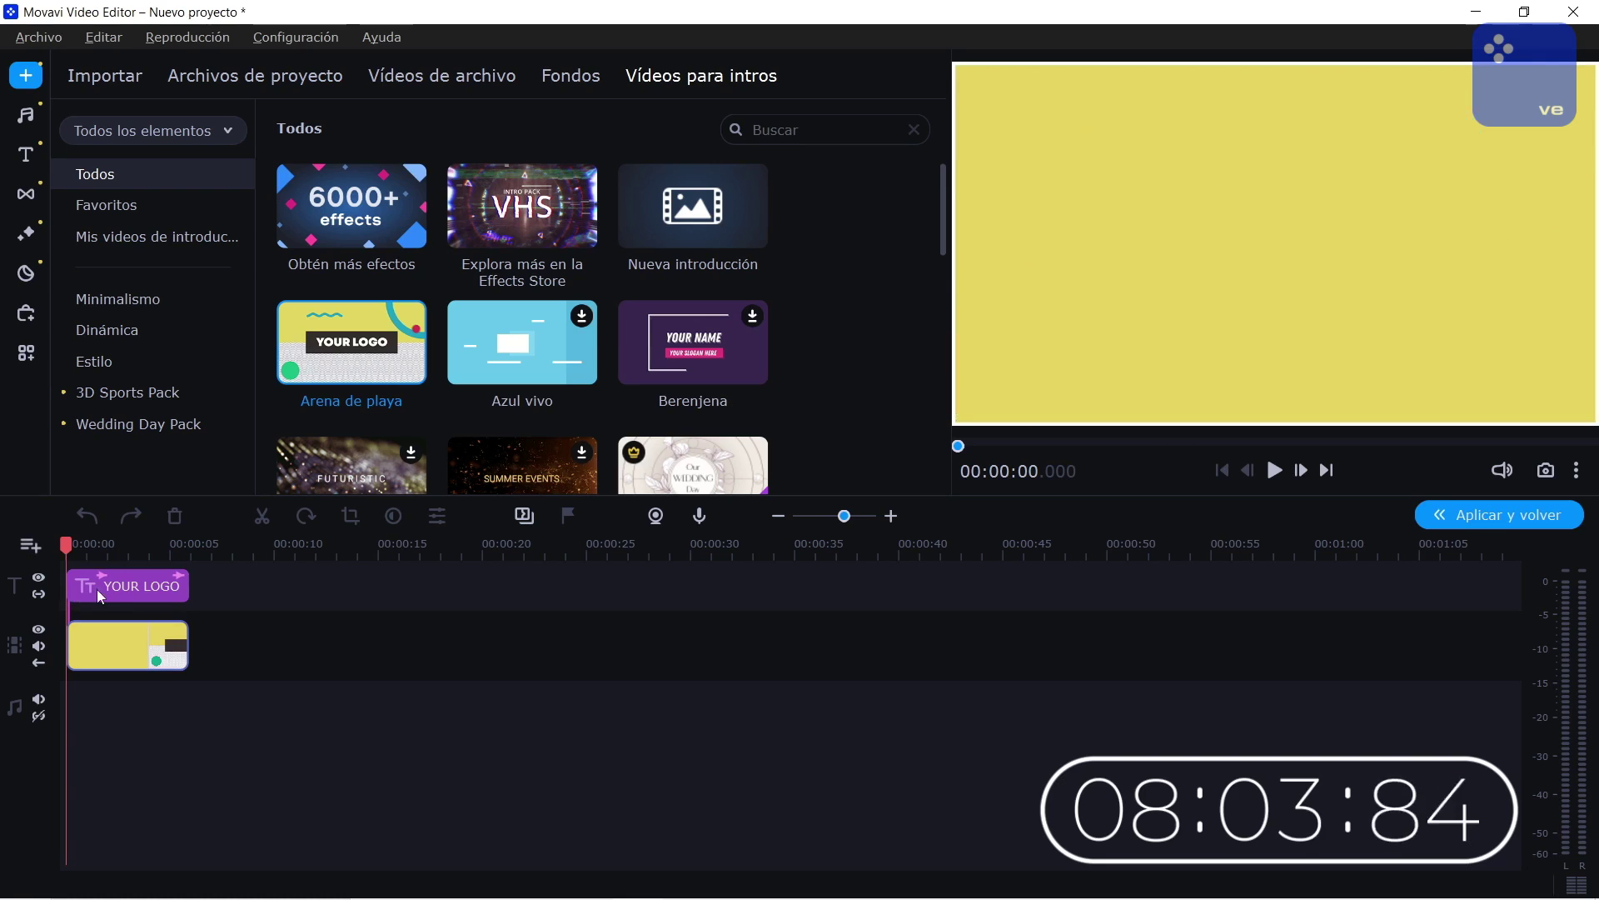
left_click(126, 588)
left_click(124, 587)
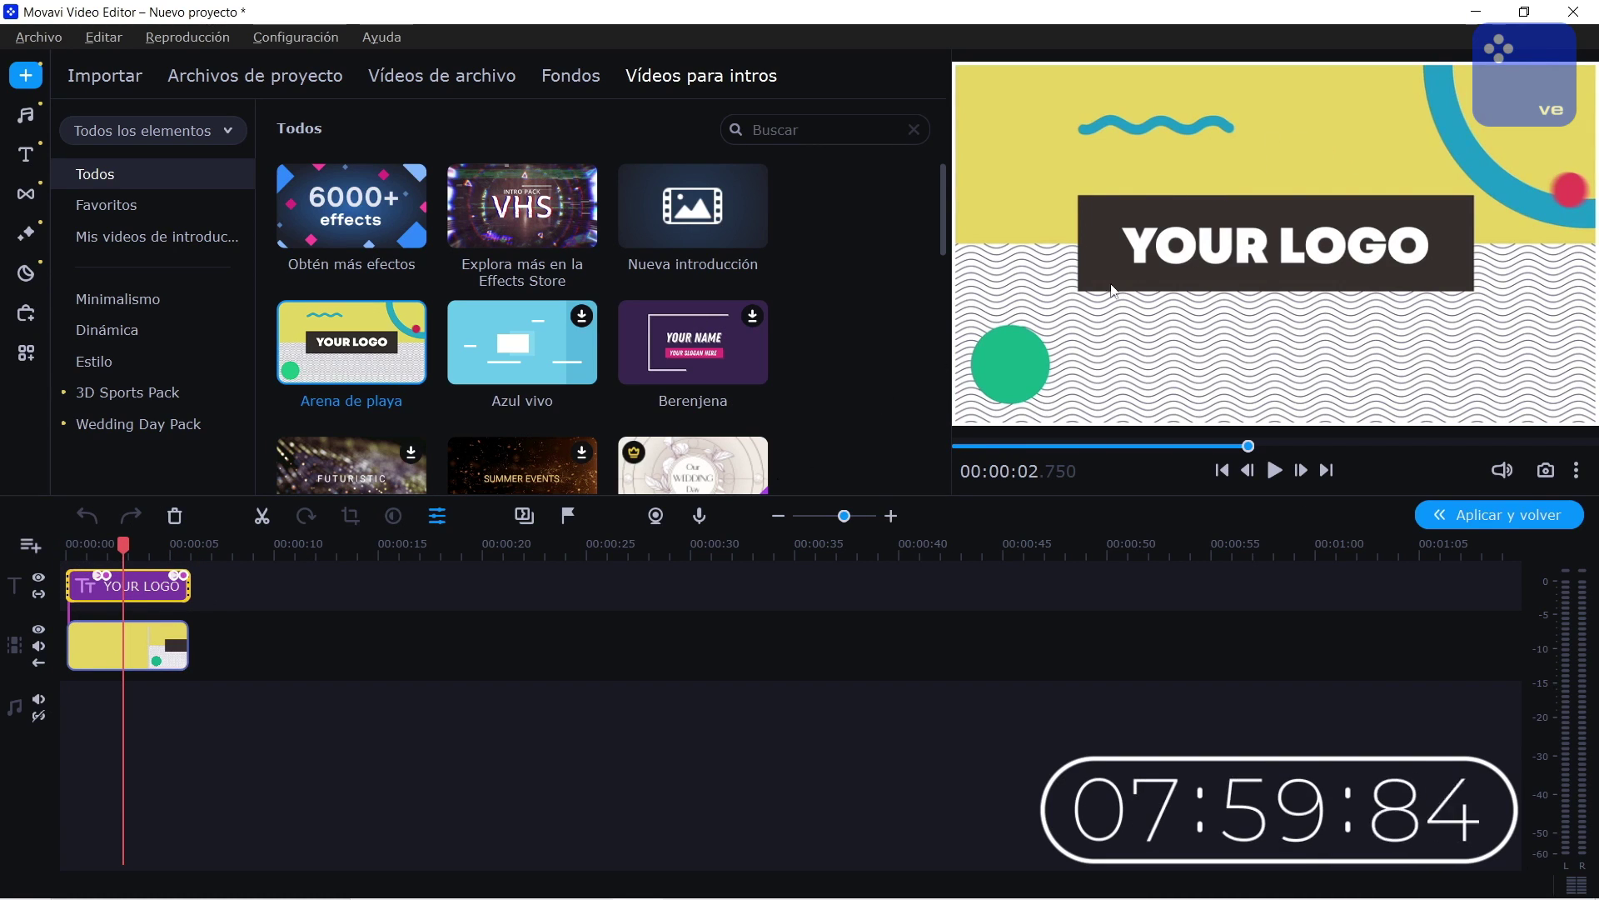
- Replace the title text YOUR LOGO with PREDE TRONIX, without italic
double_click(1188, 238)
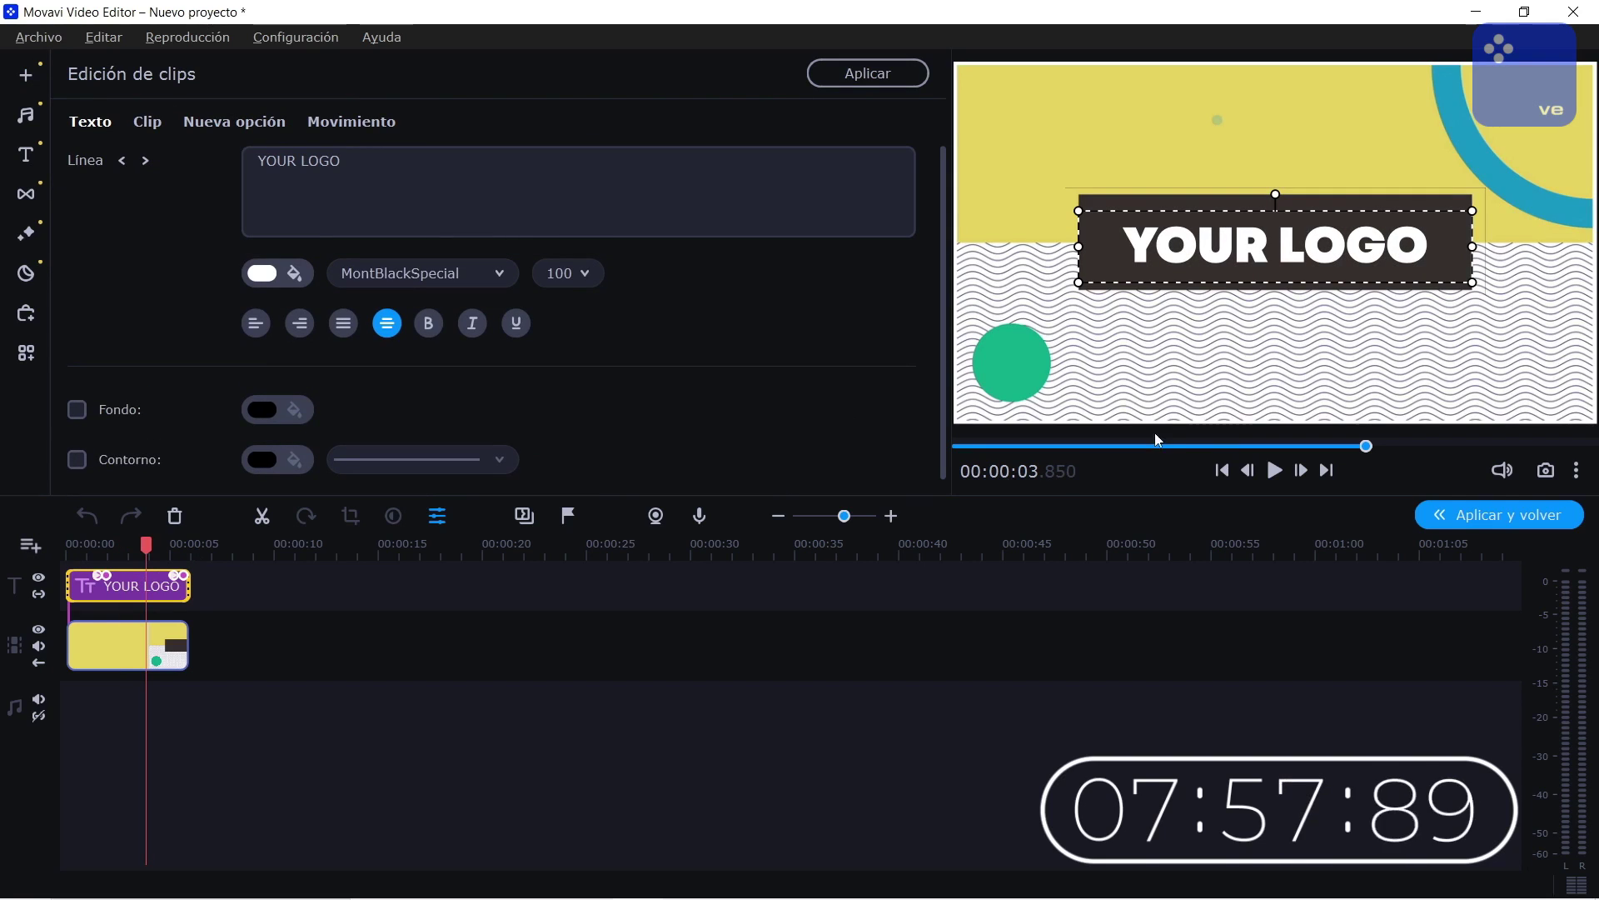
triple_click(1188, 236)
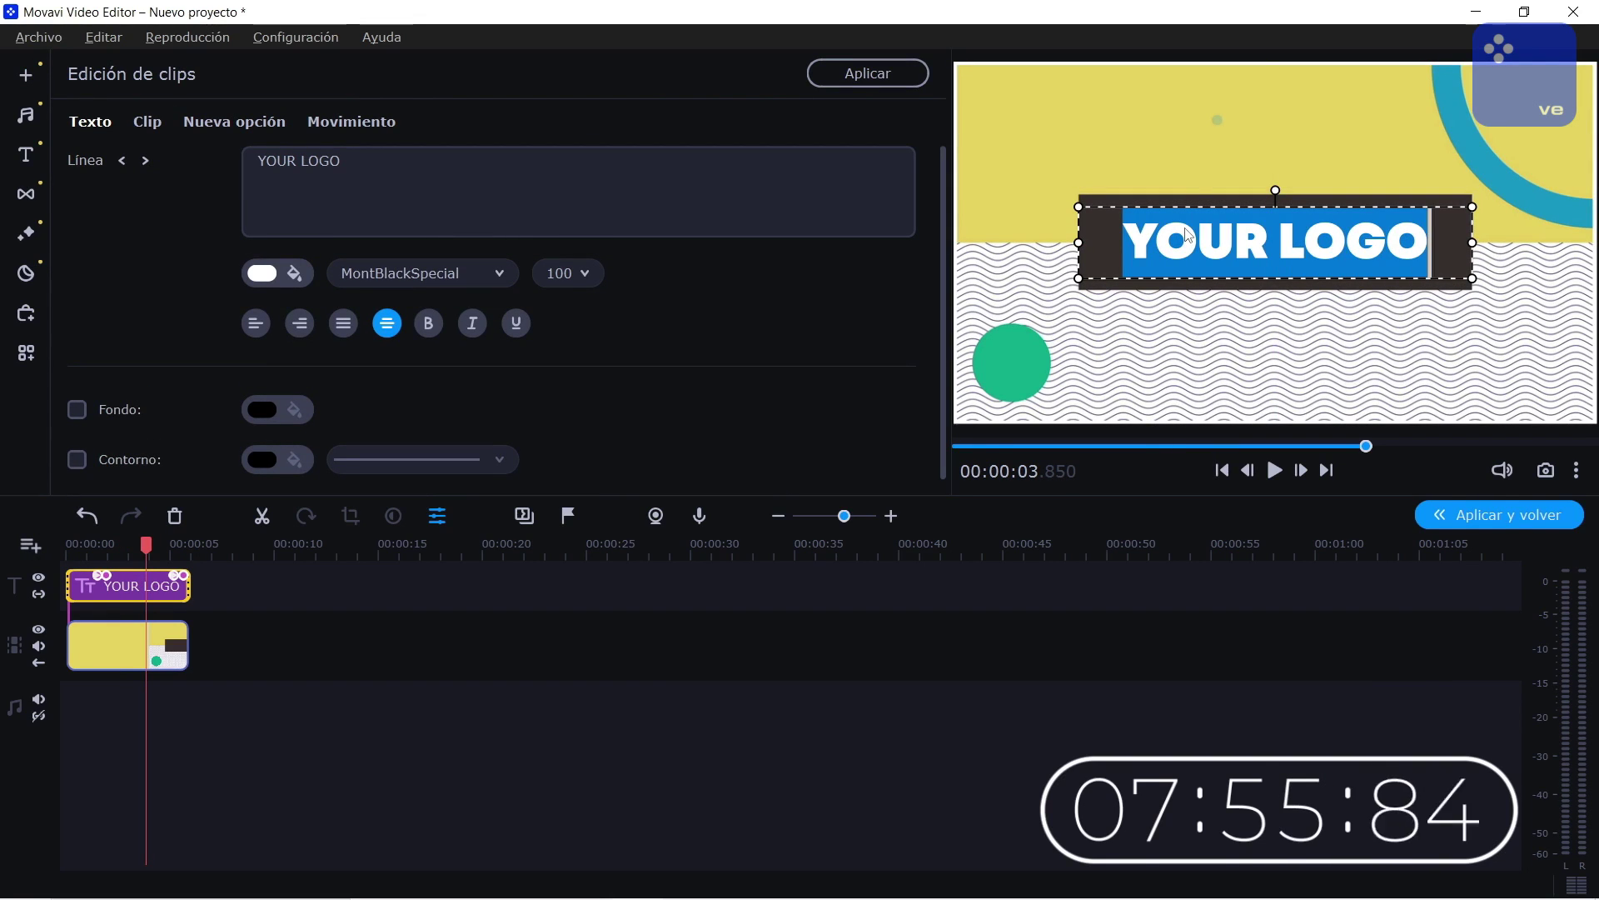
type("PREDE TR")
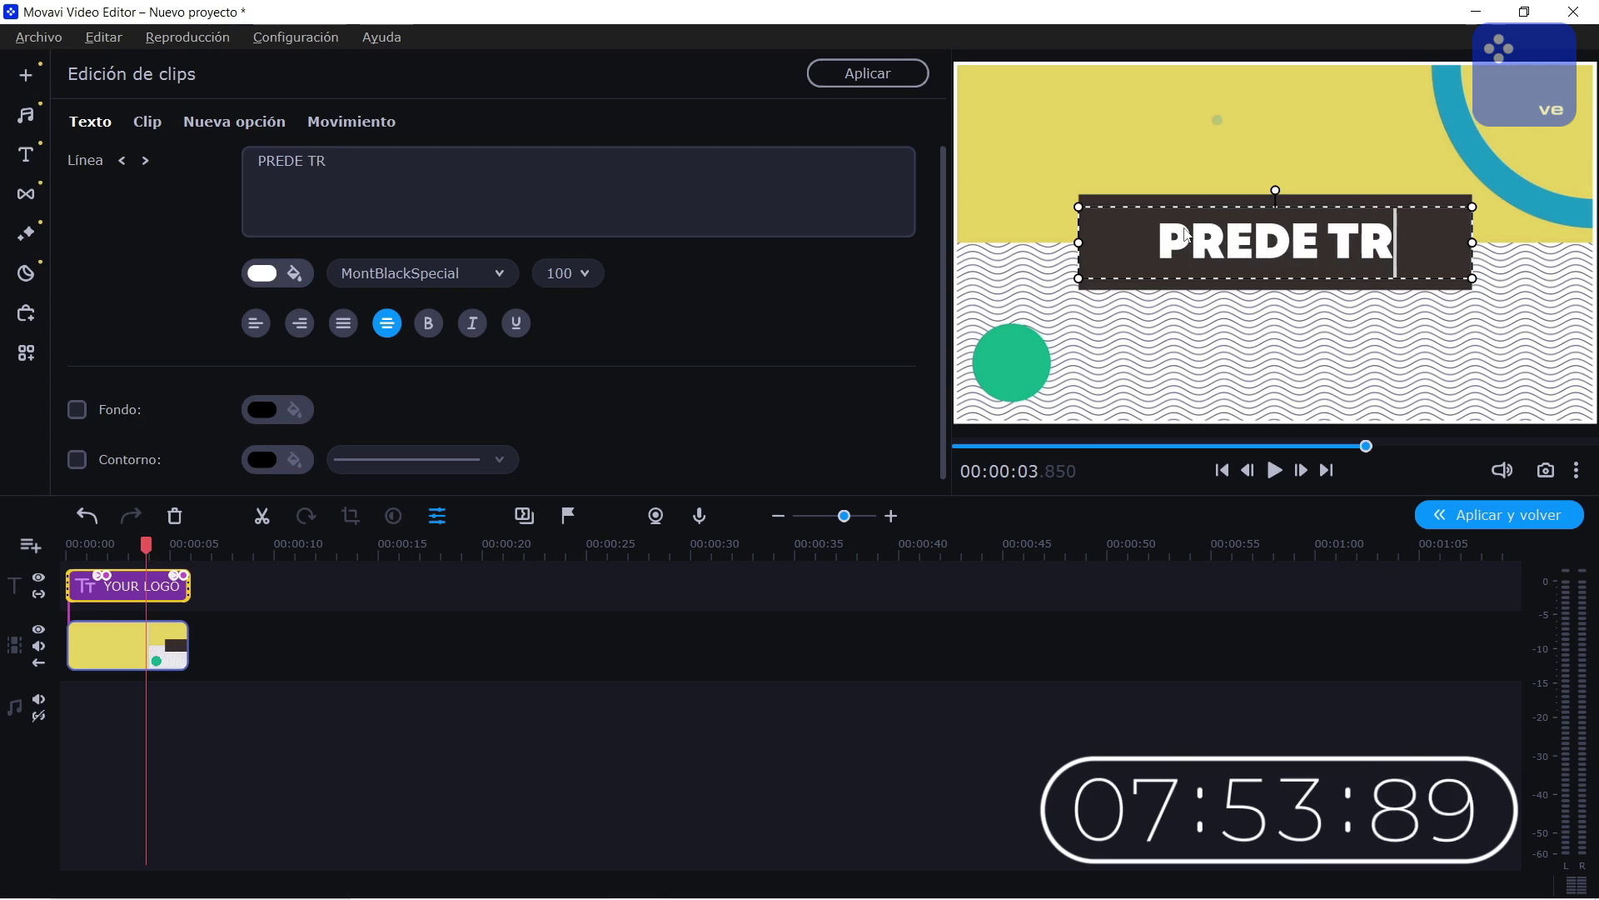
type("ONIX")
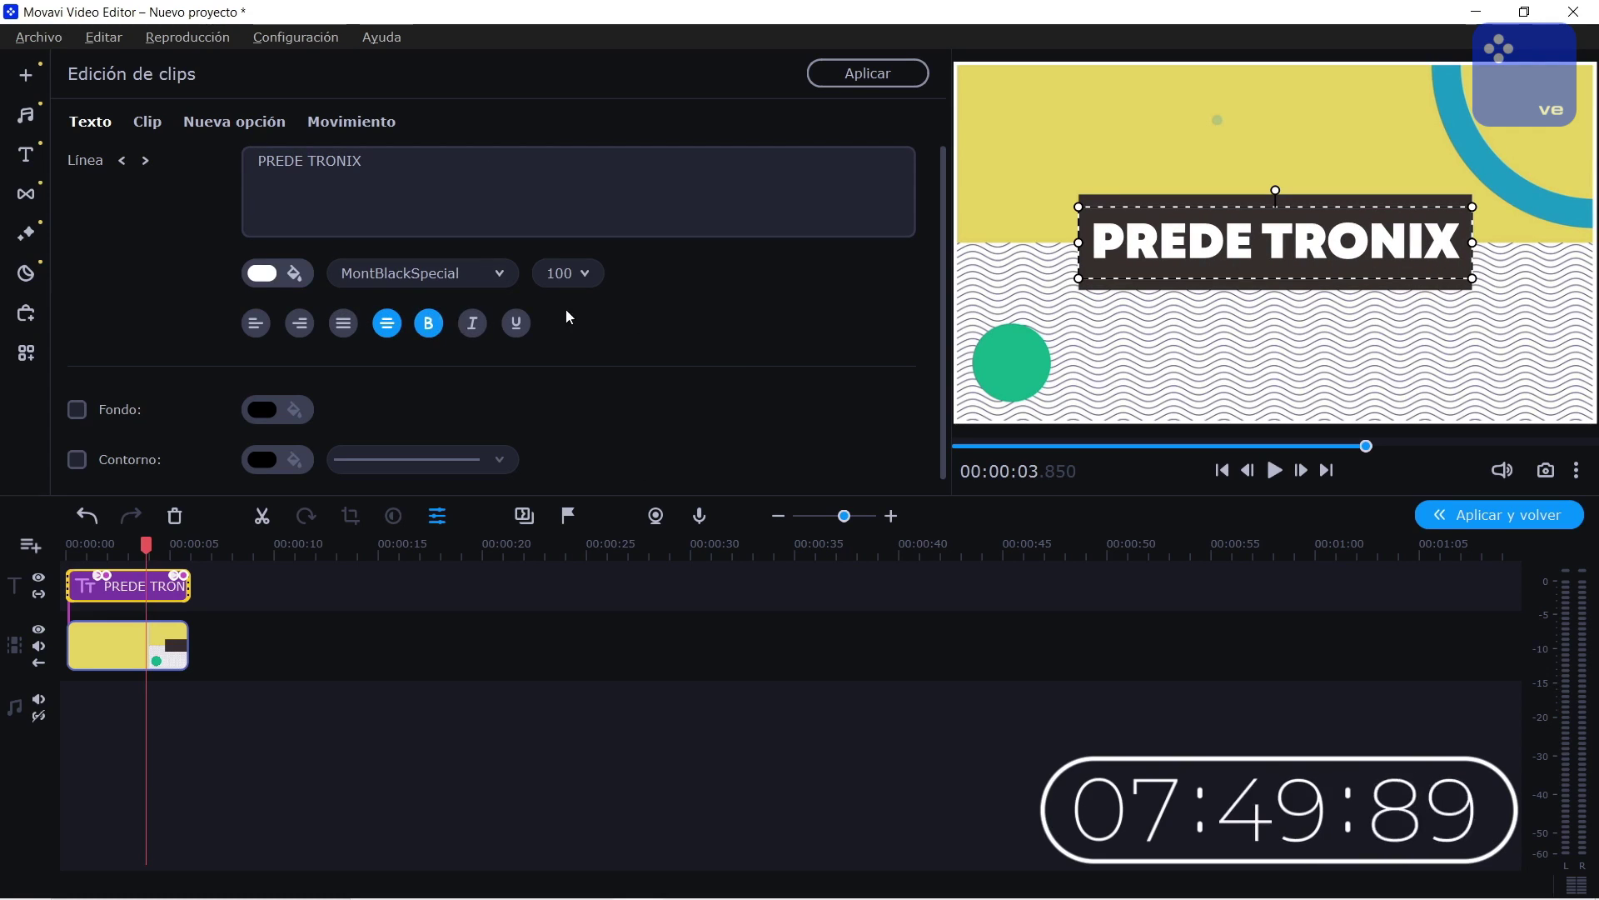
left_click(464, 323)
left_click(464, 324)
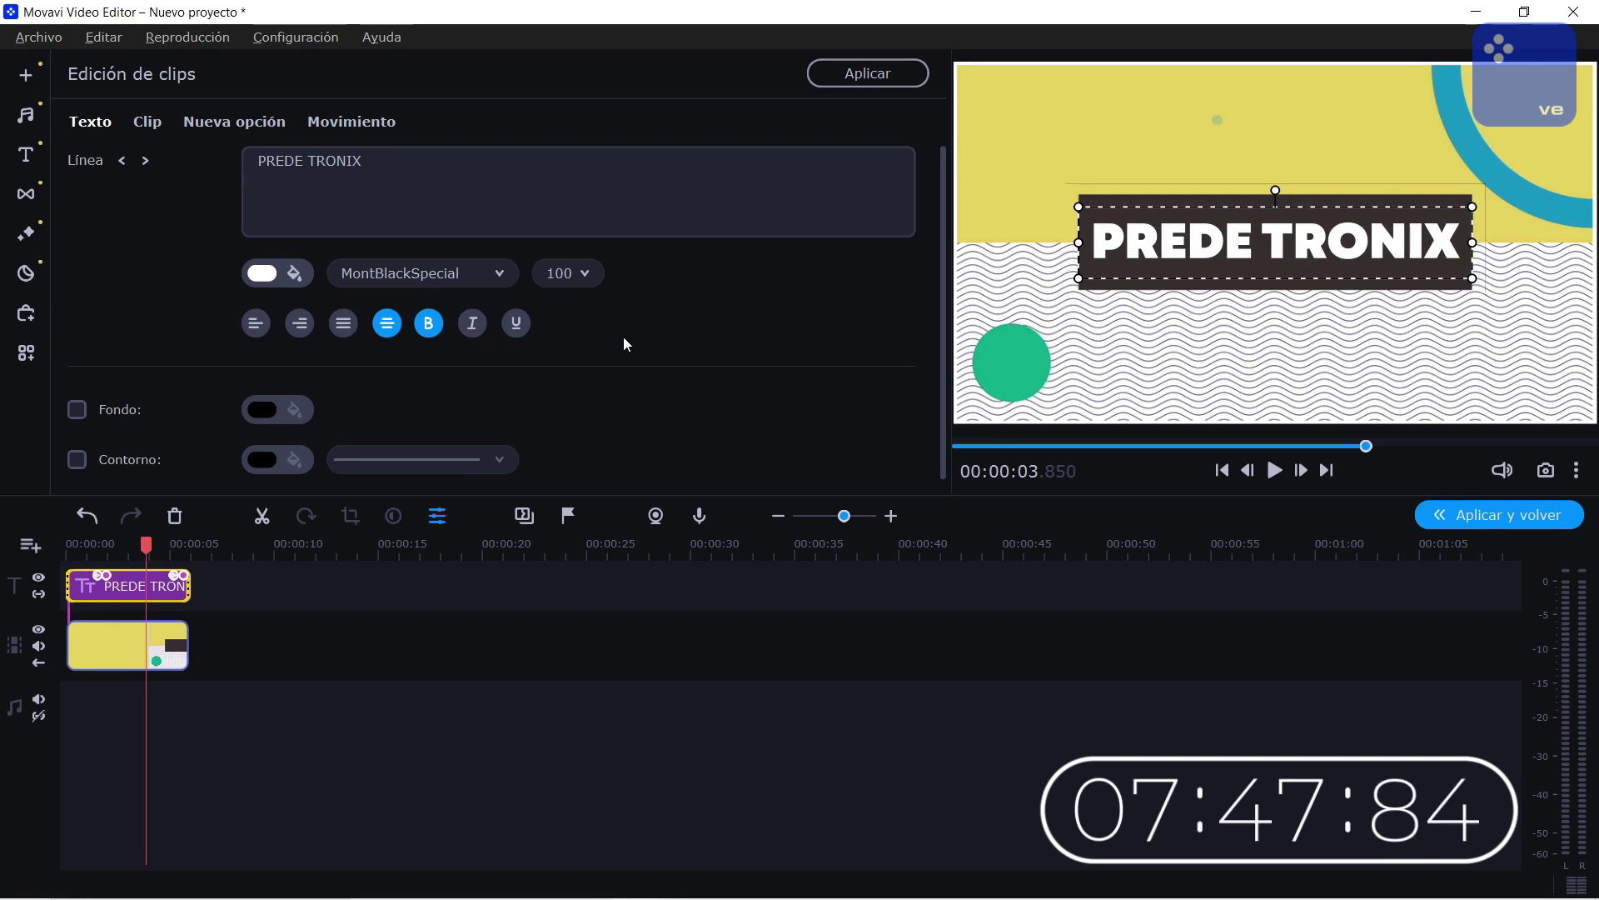
- Keep the title at size 100, enable the Contorno outline, and rewind to the start
left_click(587, 274)
left_click(587, 274)
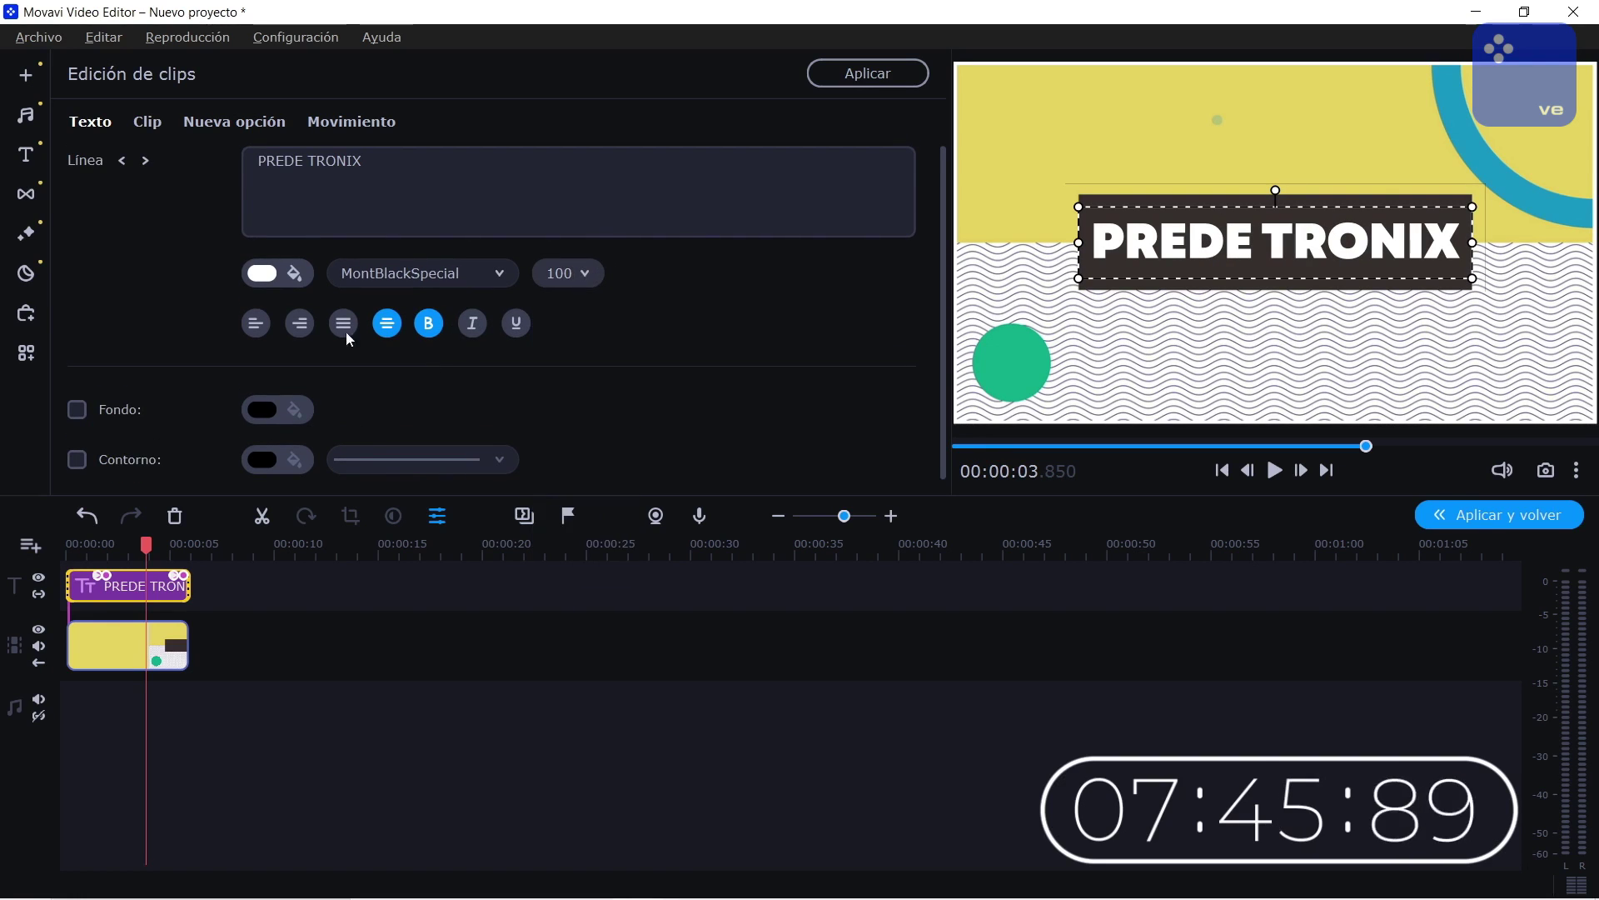
scroll(317, 350, "down", 1)
left_click(76, 444)
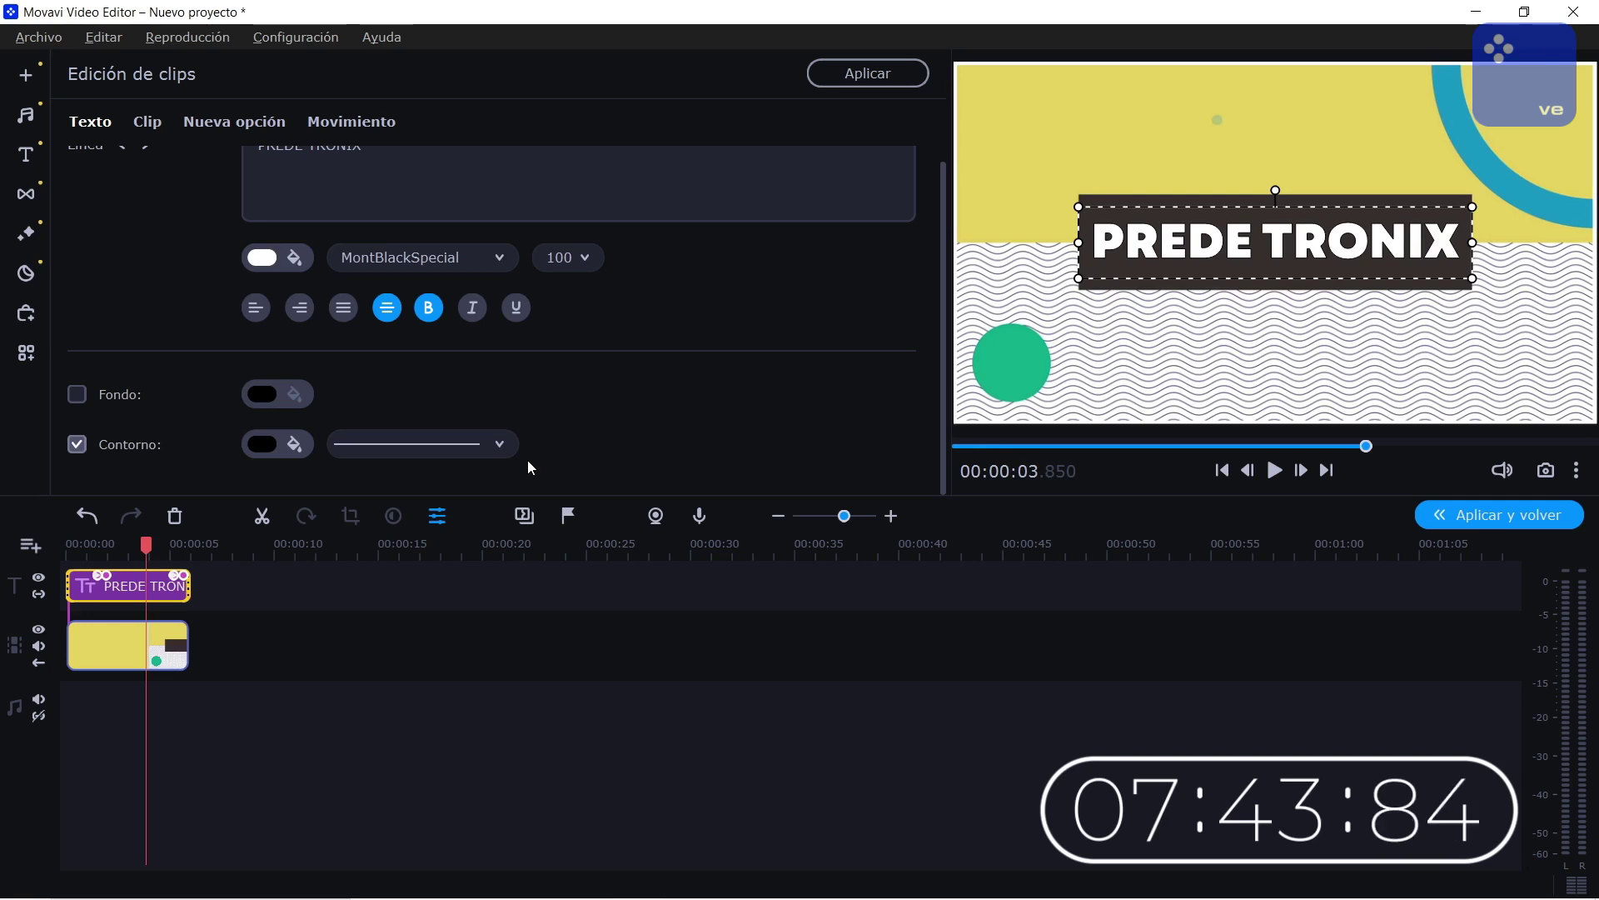
scroll(463, 423, "up", 1)
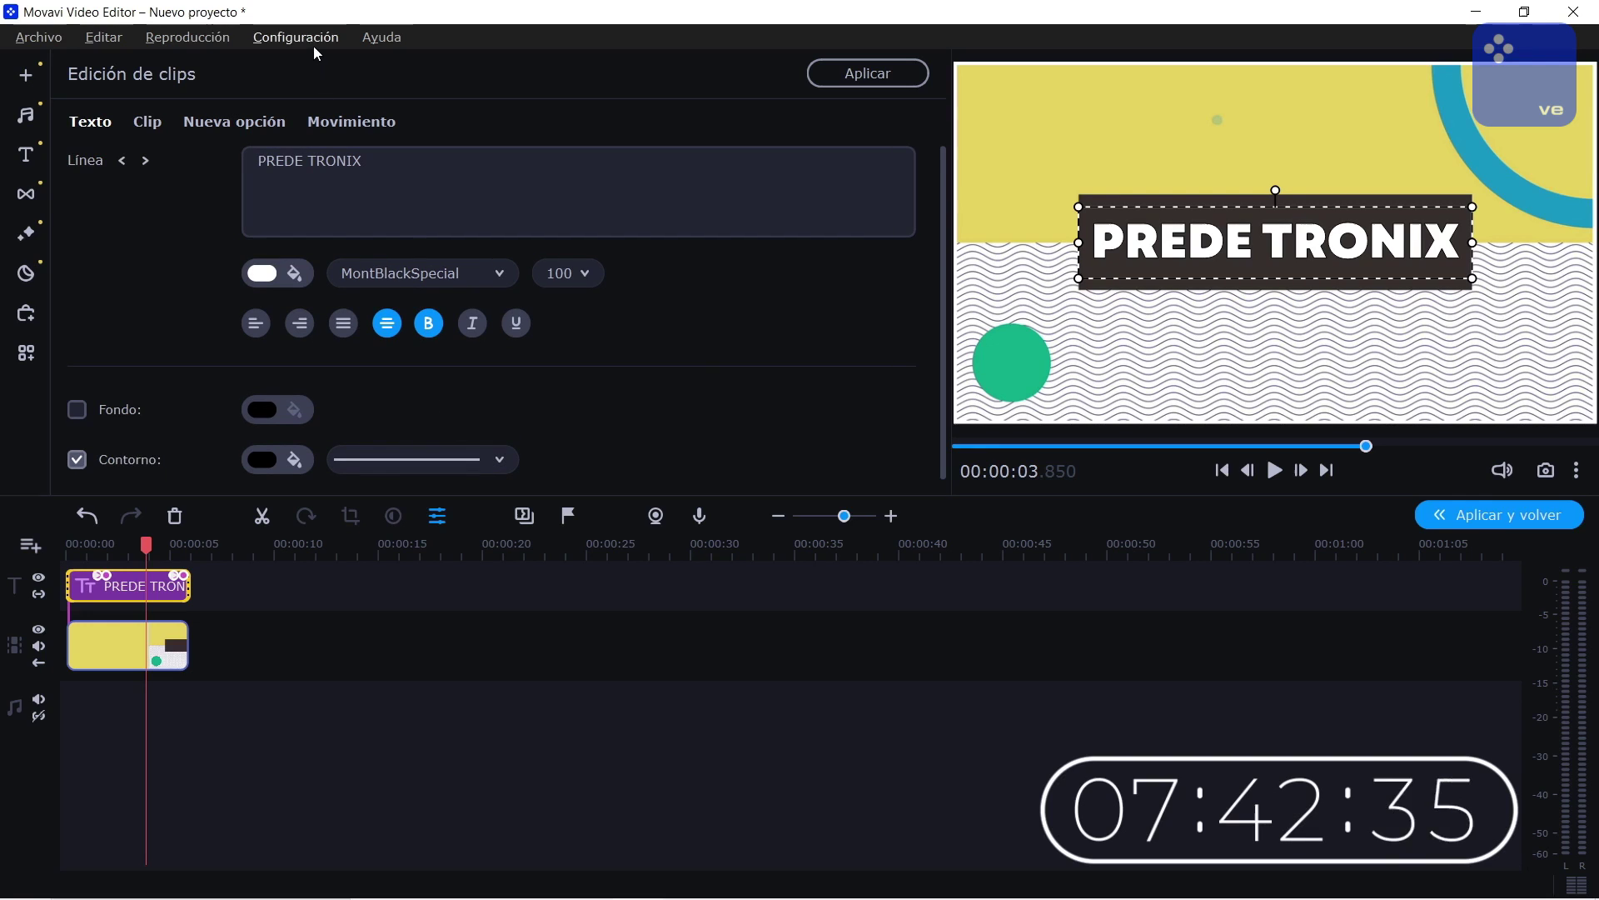
left_click(332, 131)
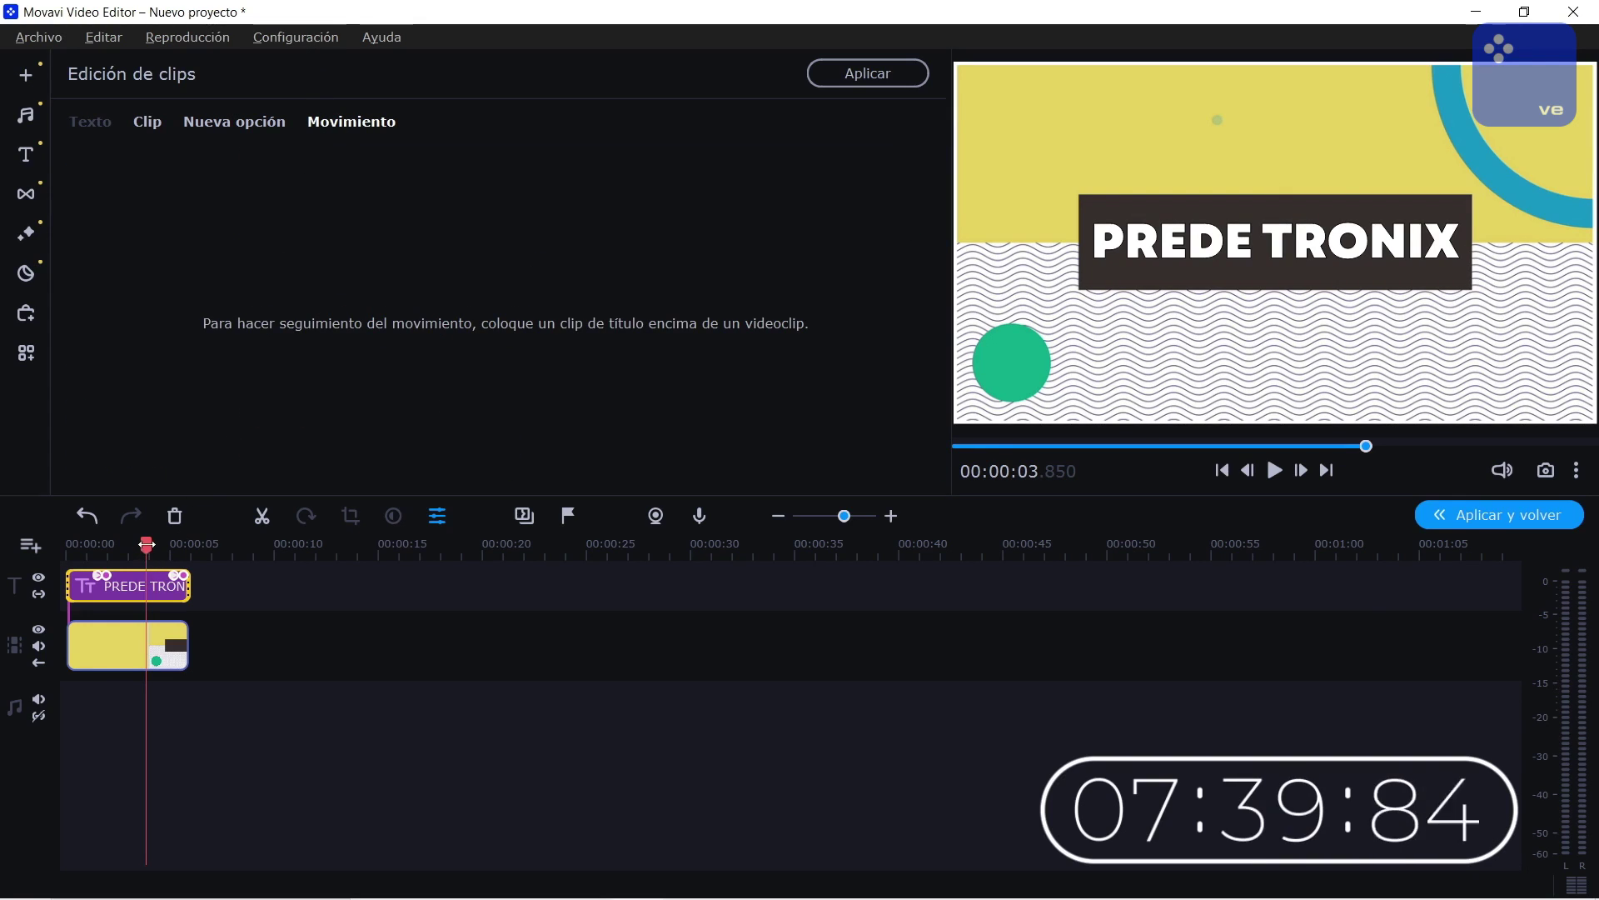
left_click(55, 553)
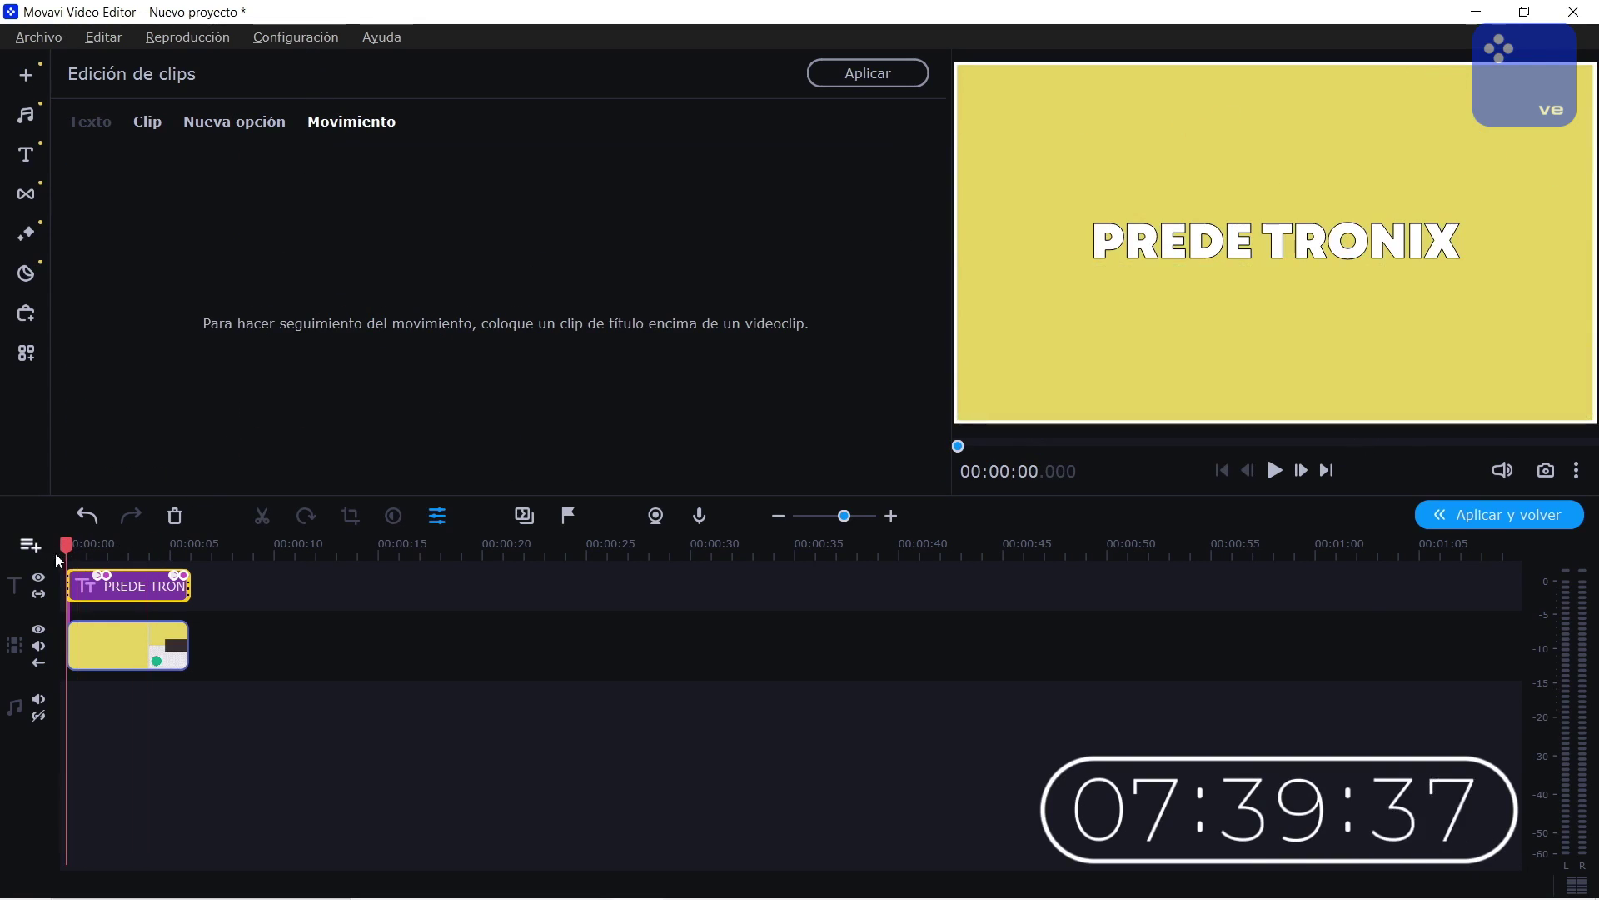
- Scrub the title animation and place the playhead at 3.6 seconds
left_click(98, 579)
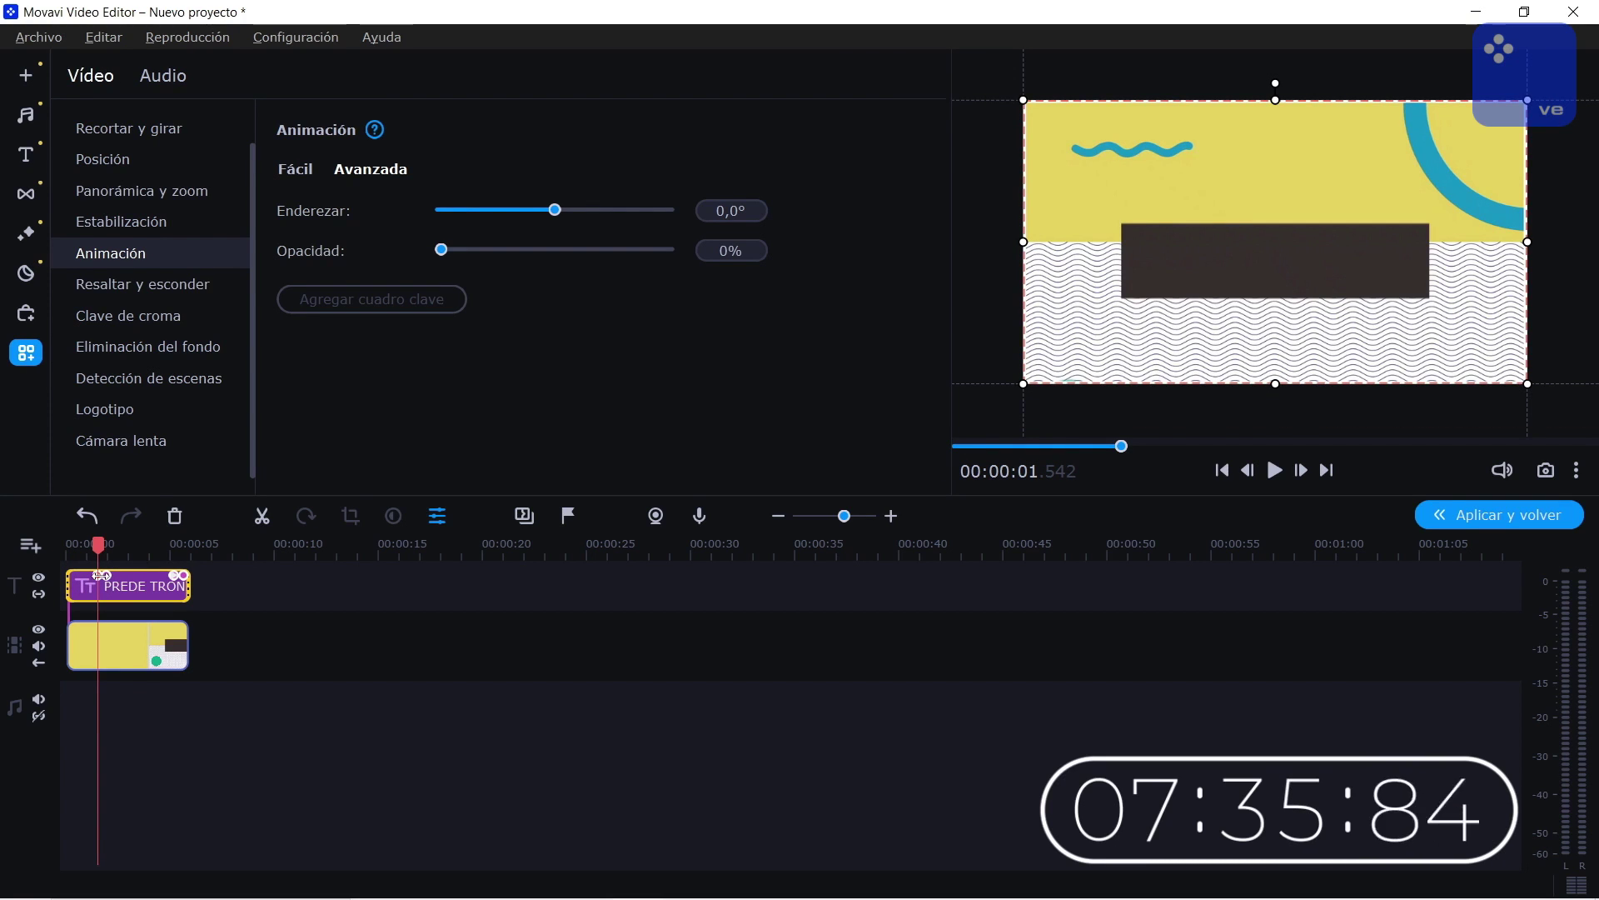
left_click_drag(100, 544, 90, 543)
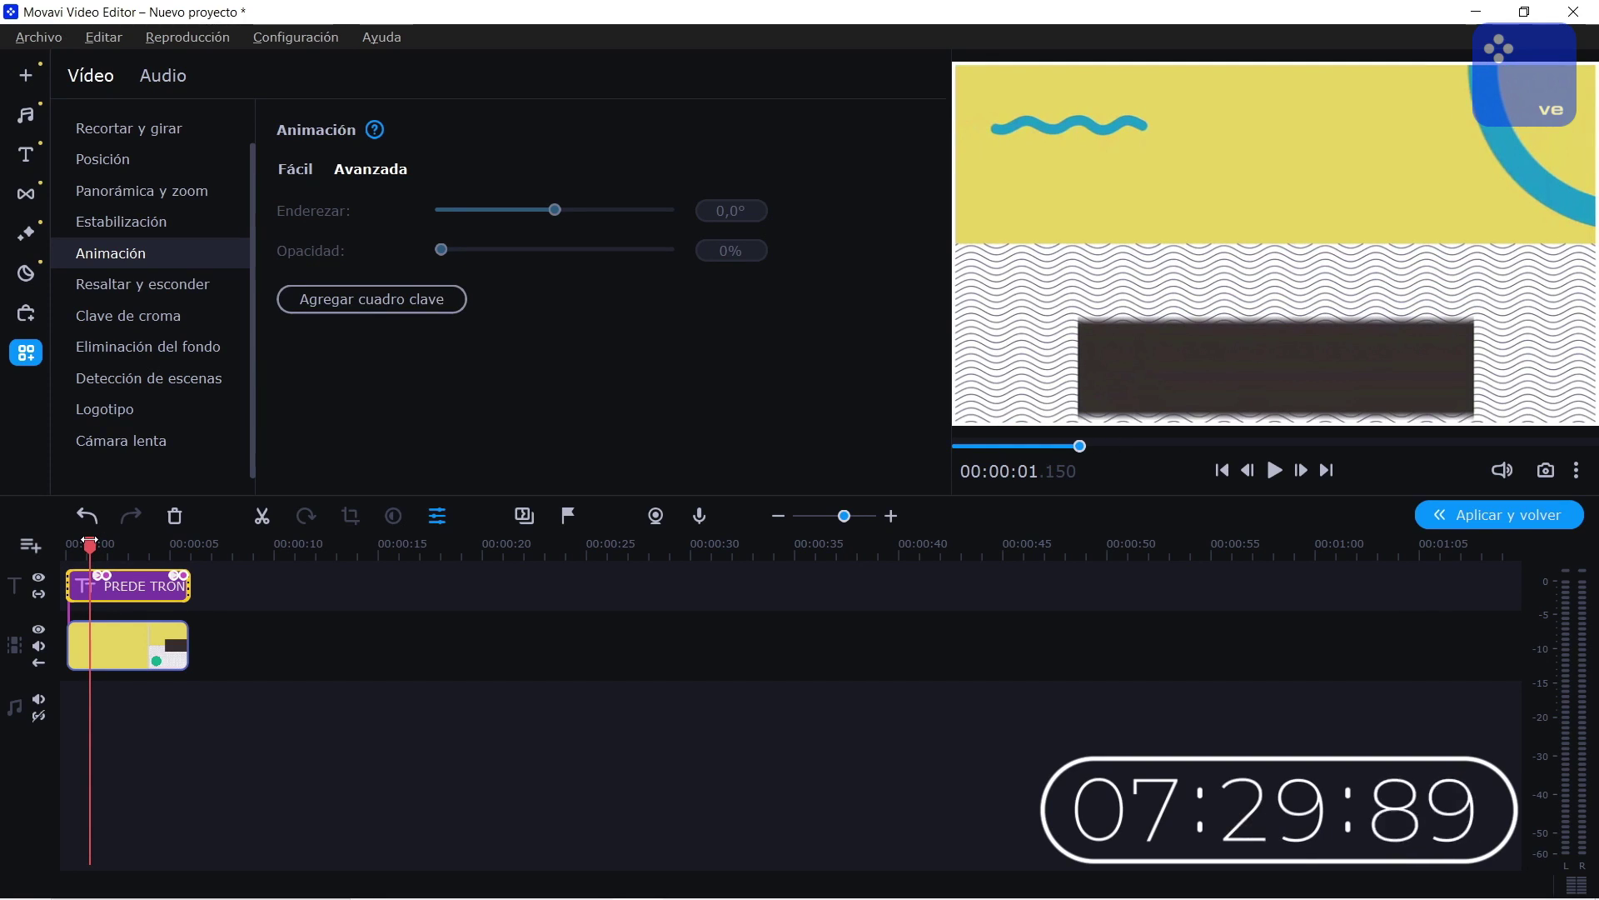
left_click_drag(91, 543, 102, 543)
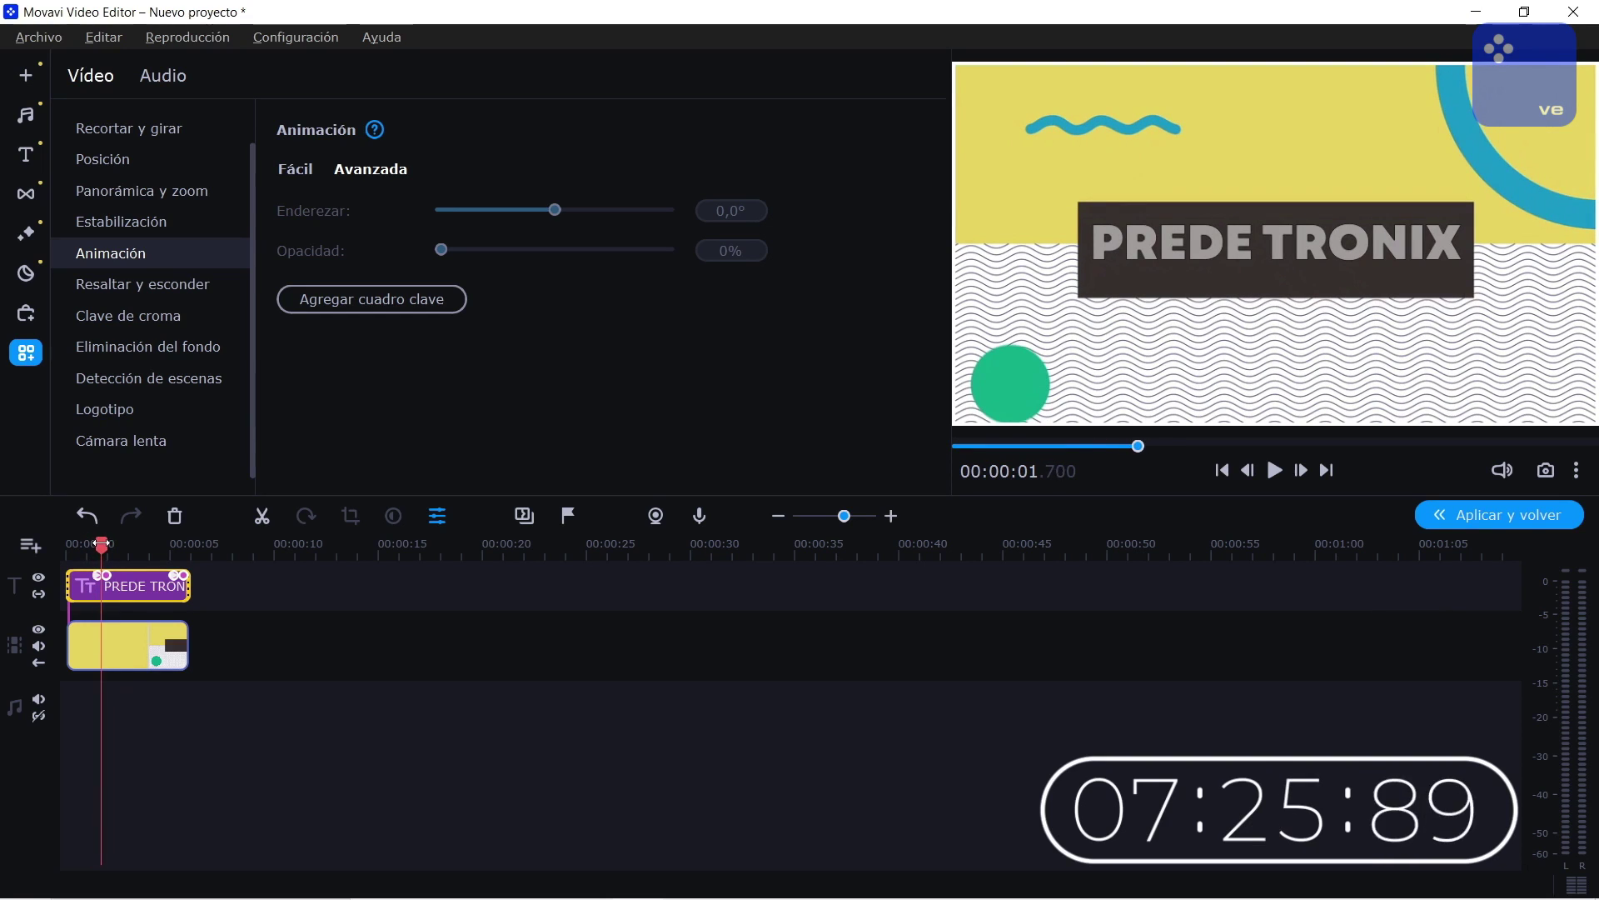
mouse_move(101, 543)
left_mouse_down()
mouse_move(180, 546)
mouse_move(89, 546)
left_mouse_up()
left_click(101, 574)
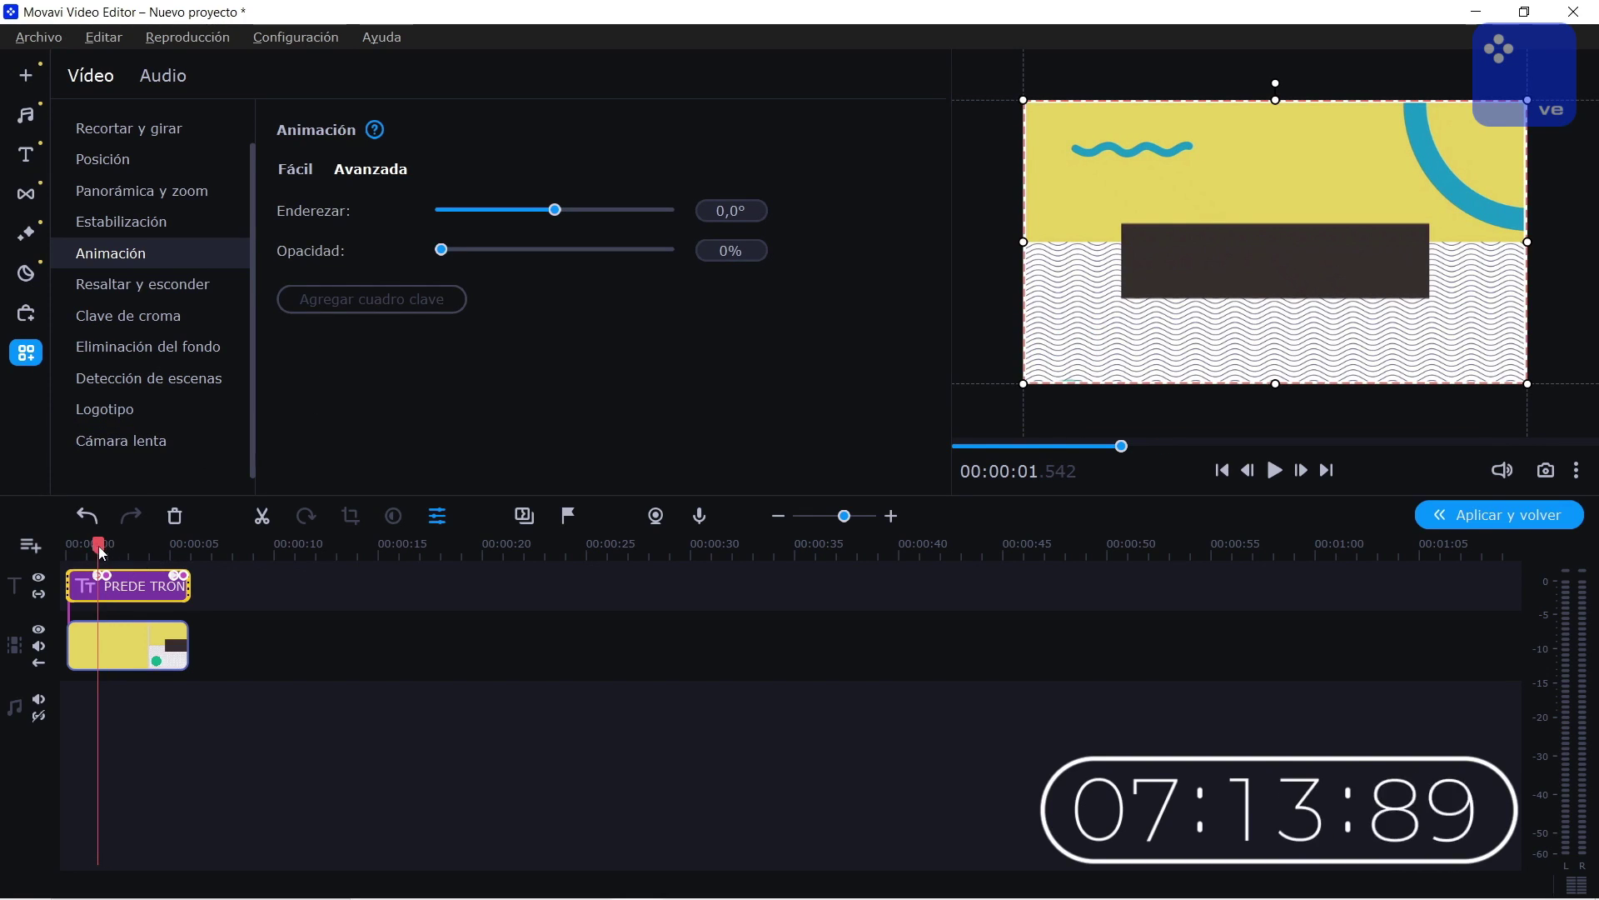
left_click_drag(100, 546, 115, 550)
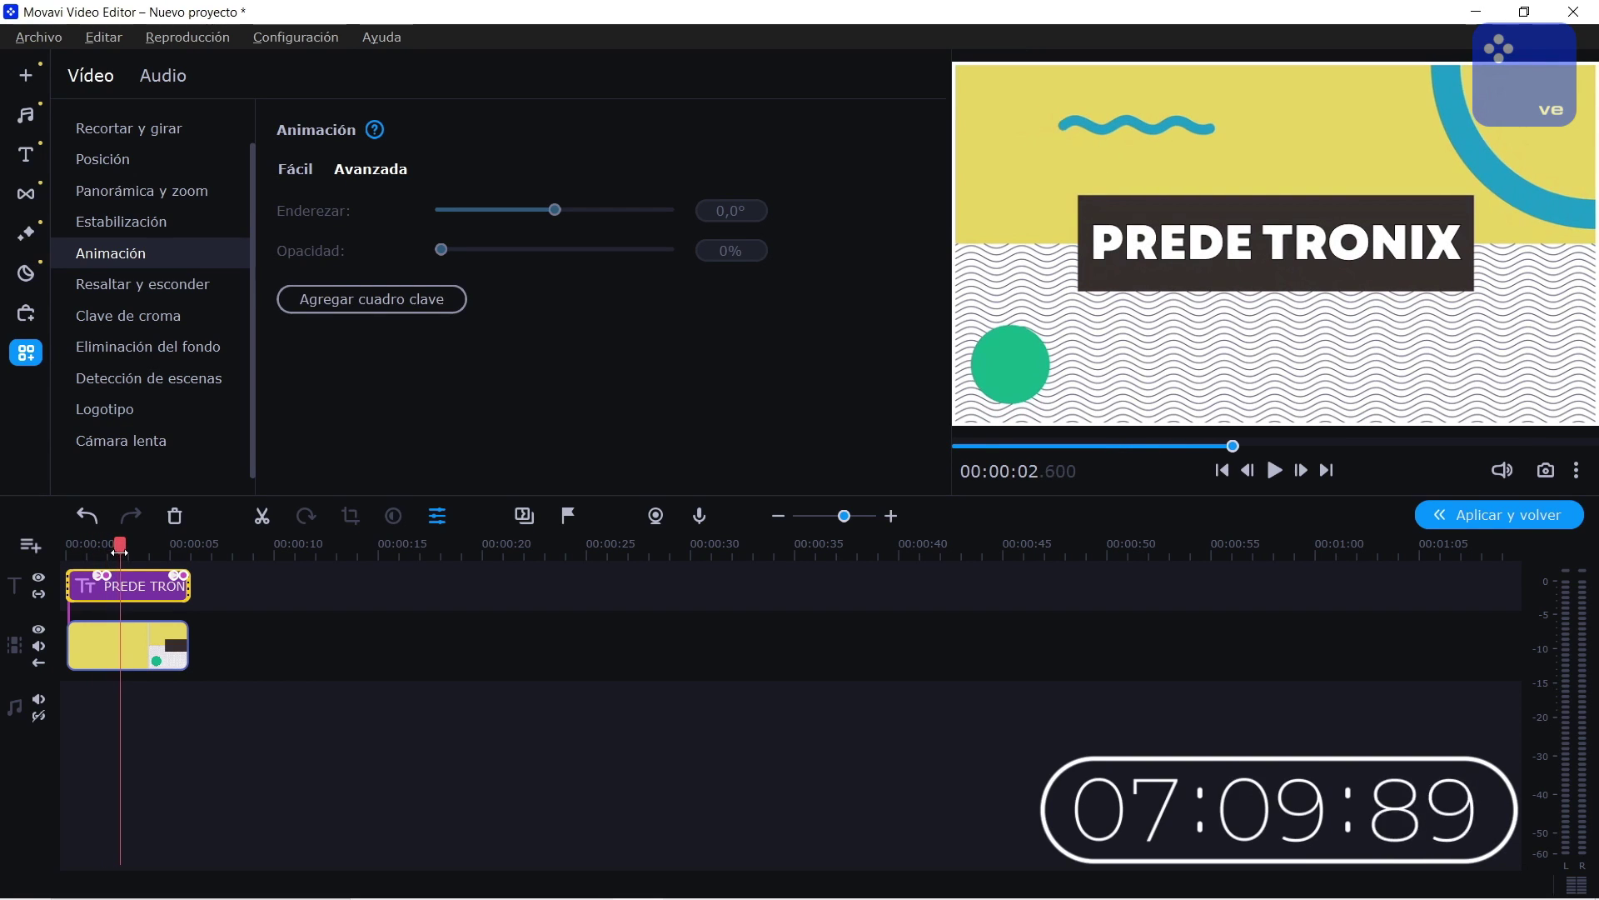
left_click_drag(115, 550, 141, 549)
- Add a keyframe at 3.6 s rotating the title to -92,1°, then play it back
left_click(452, 301)
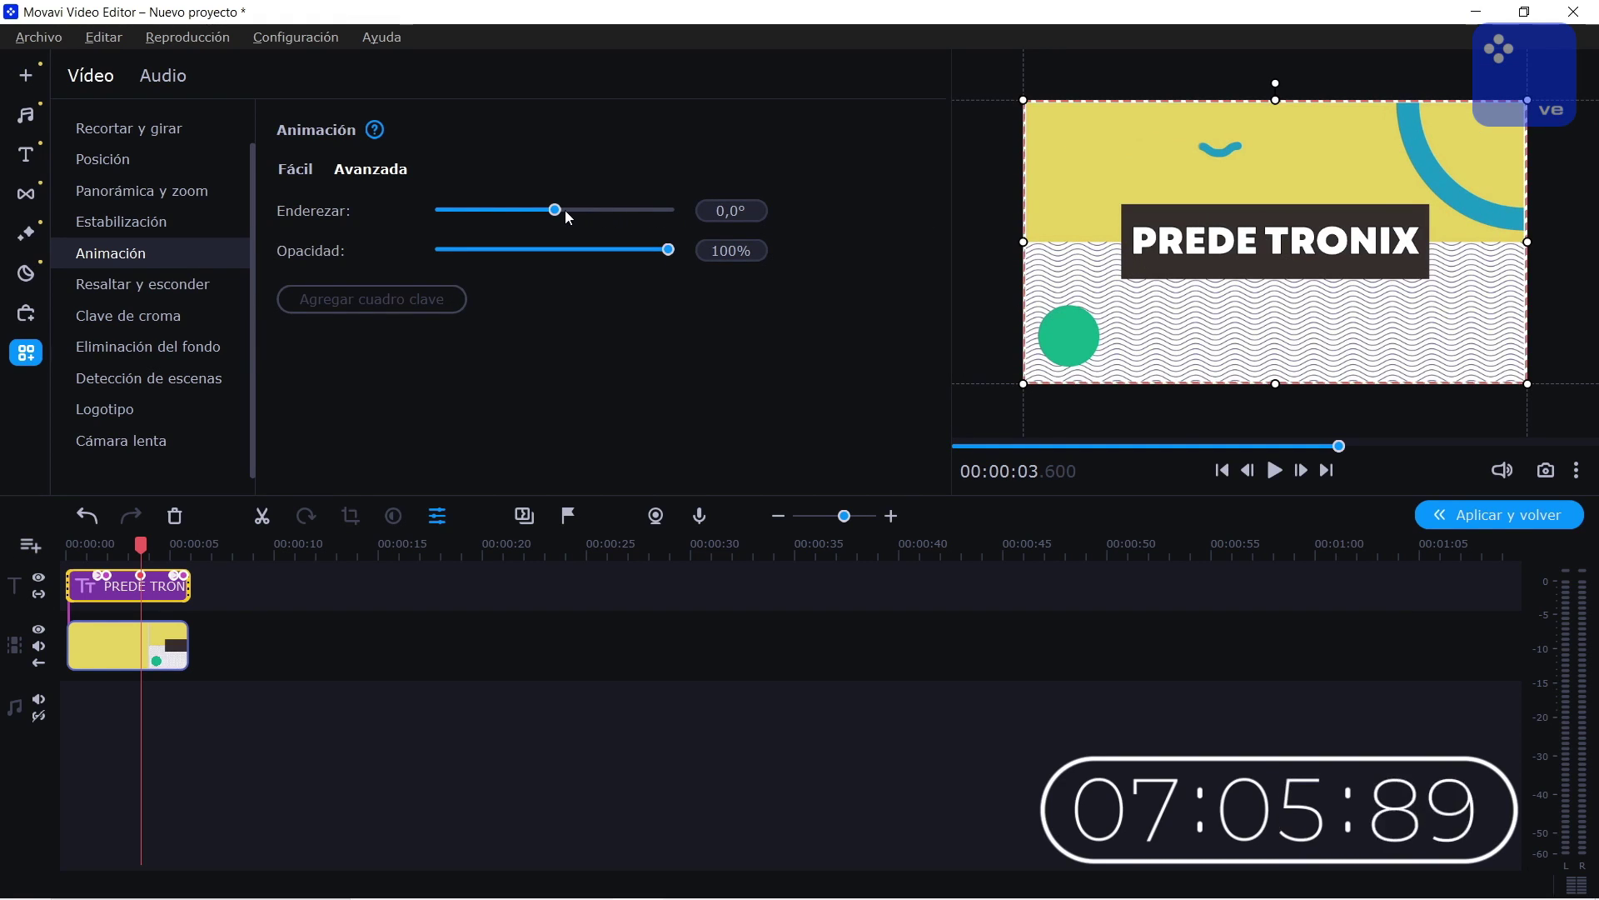
left_click_drag(550, 222, 499, 220)
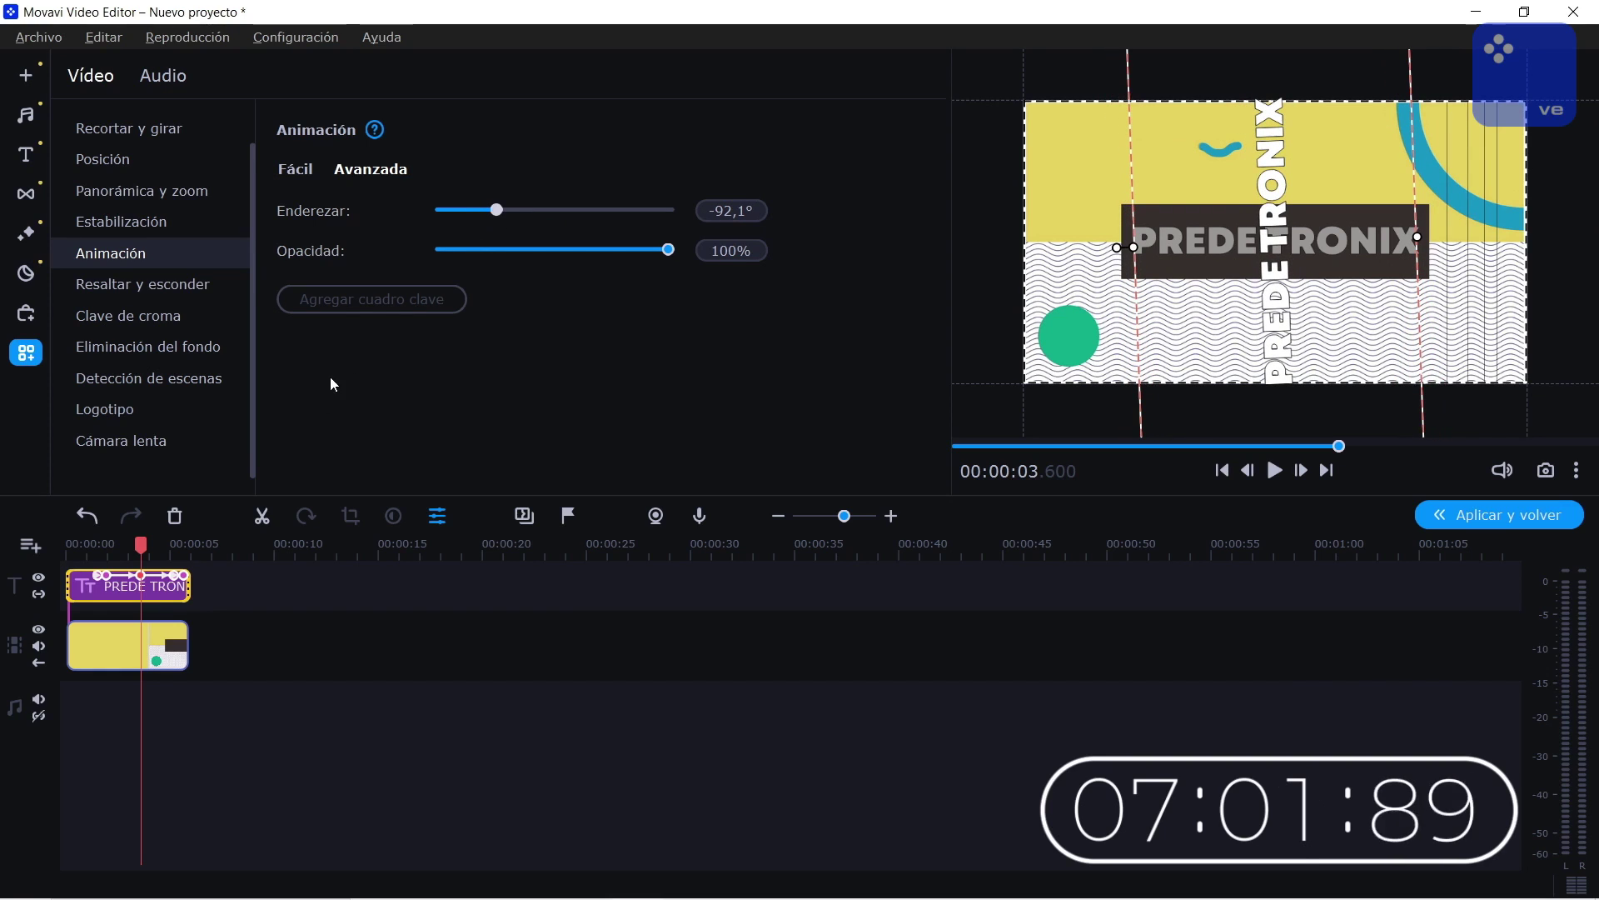
left_click_drag(140, 546, 100, 544)
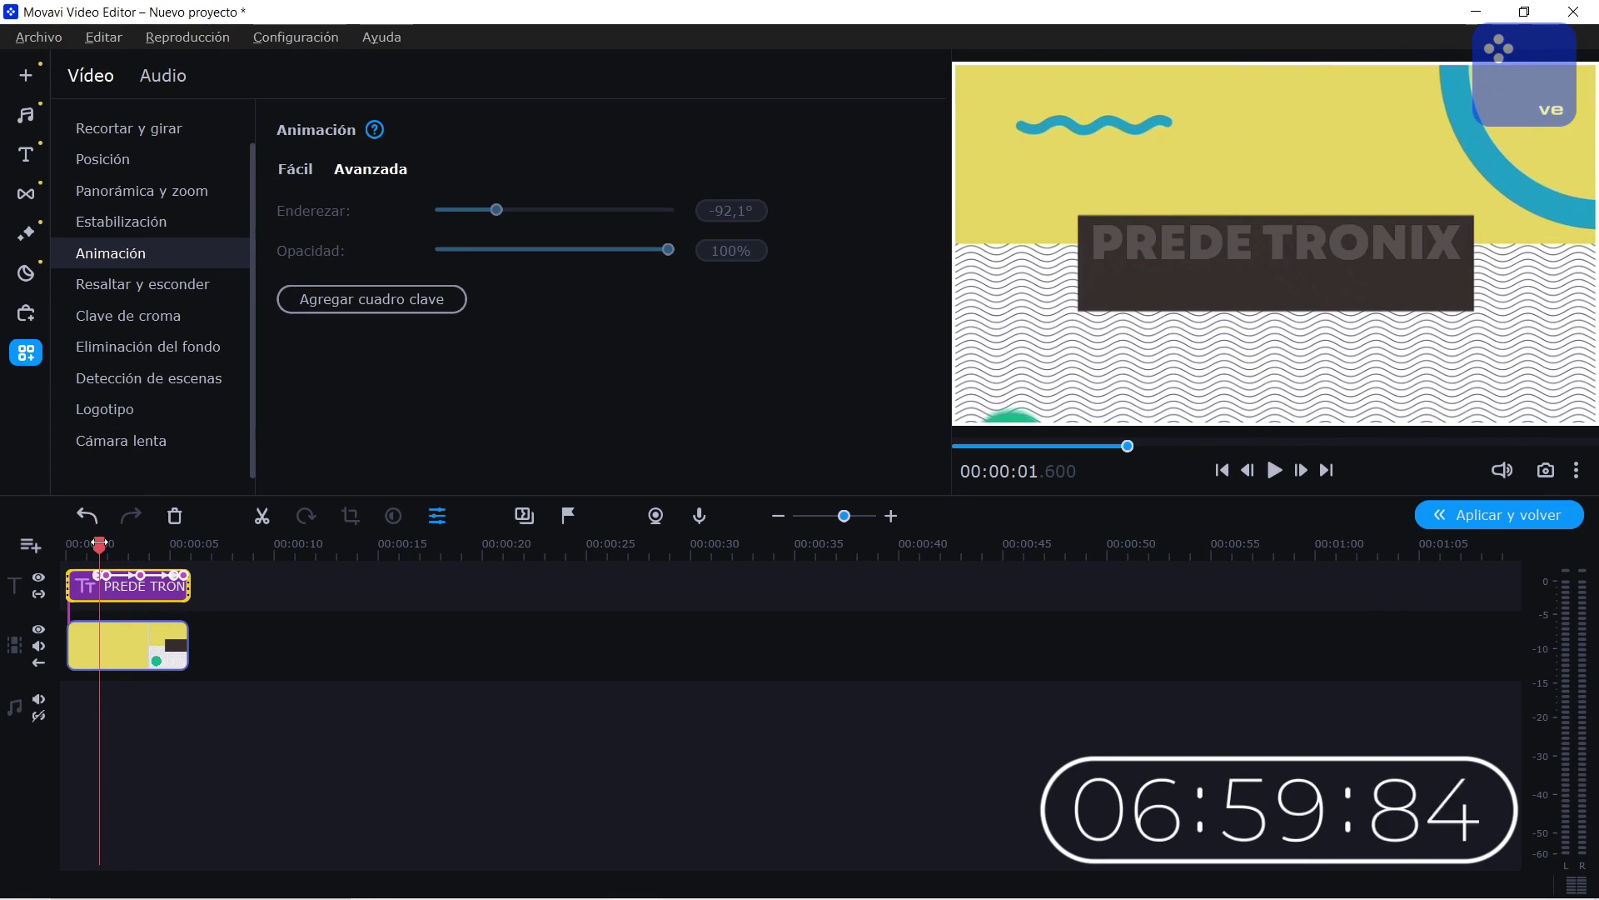
key("space")
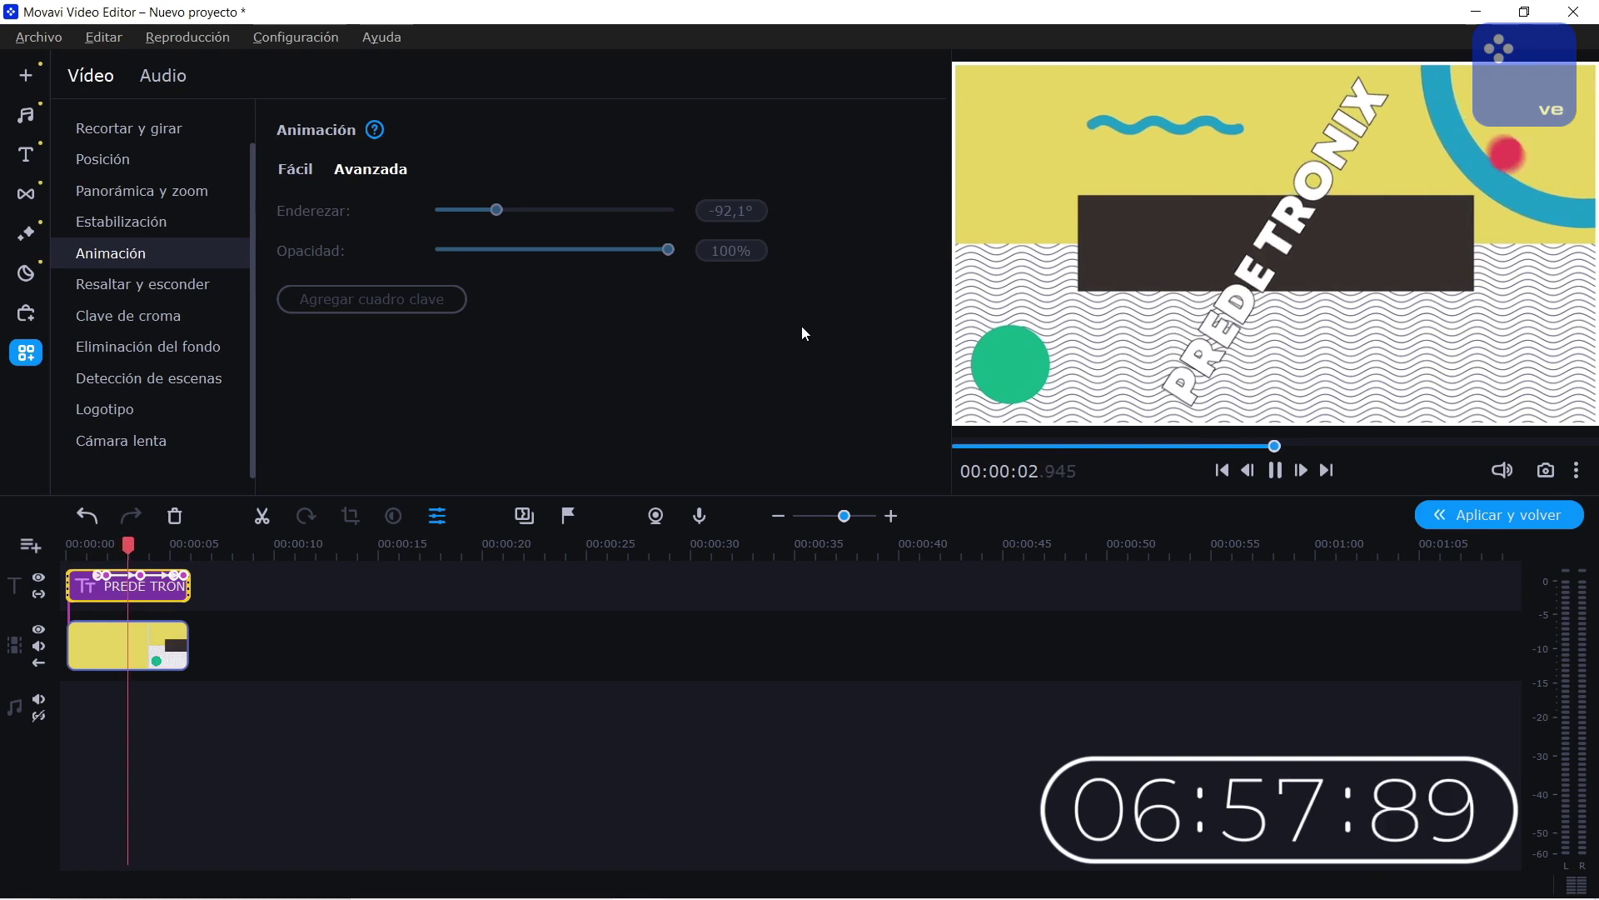
key("space")
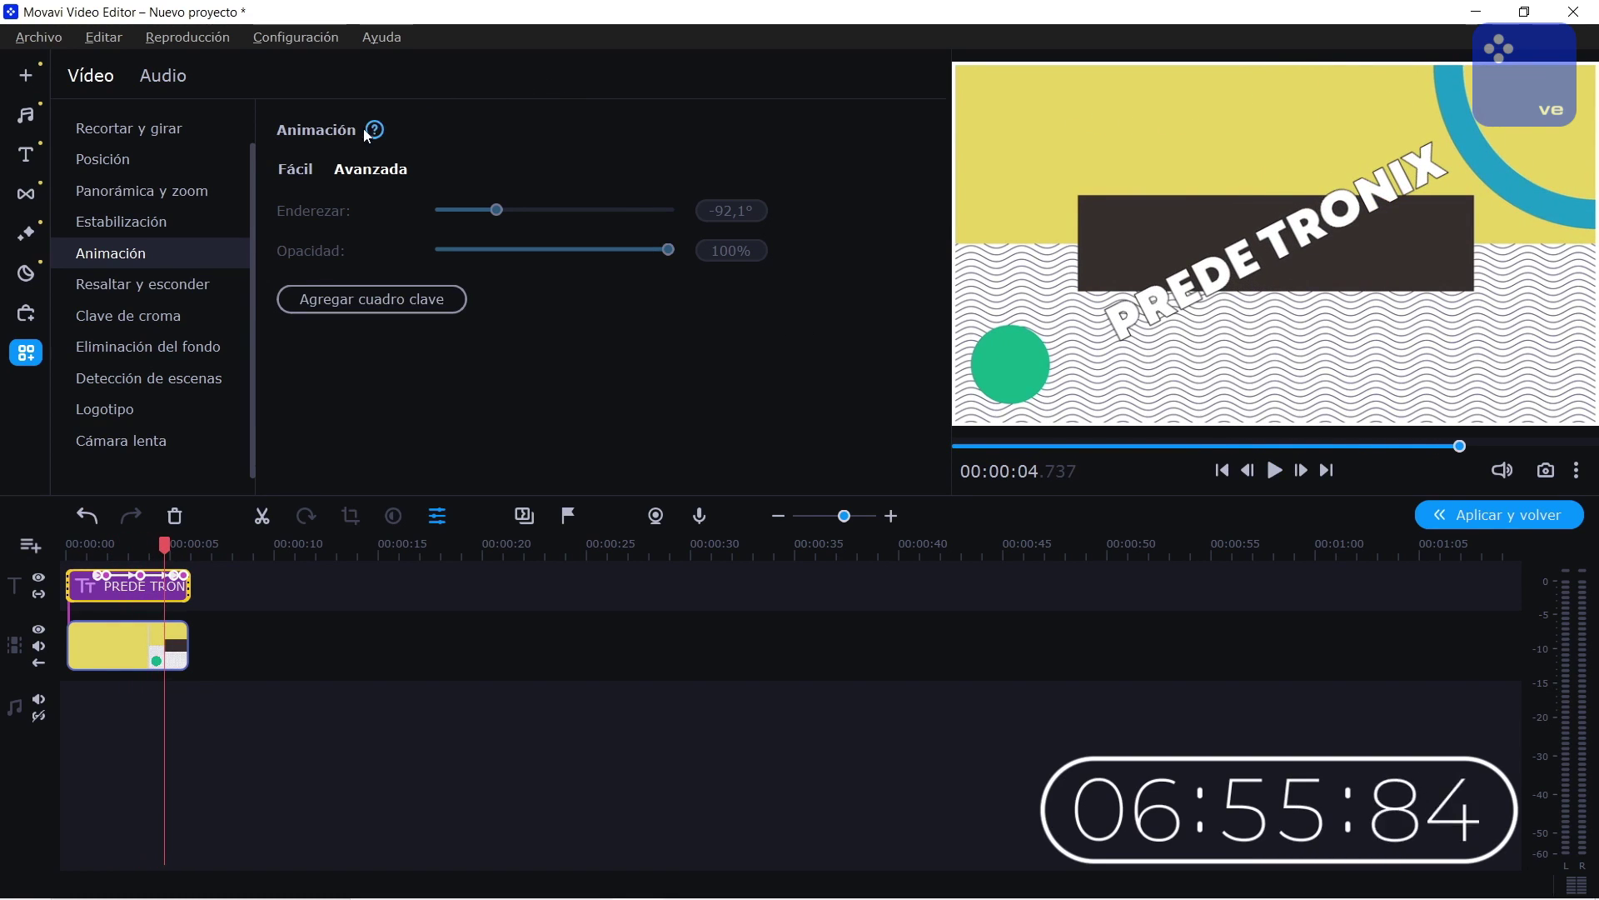
- Preview the Deslizar ↓ Fácil preset and scrub through the title animation
left_click(295, 169)
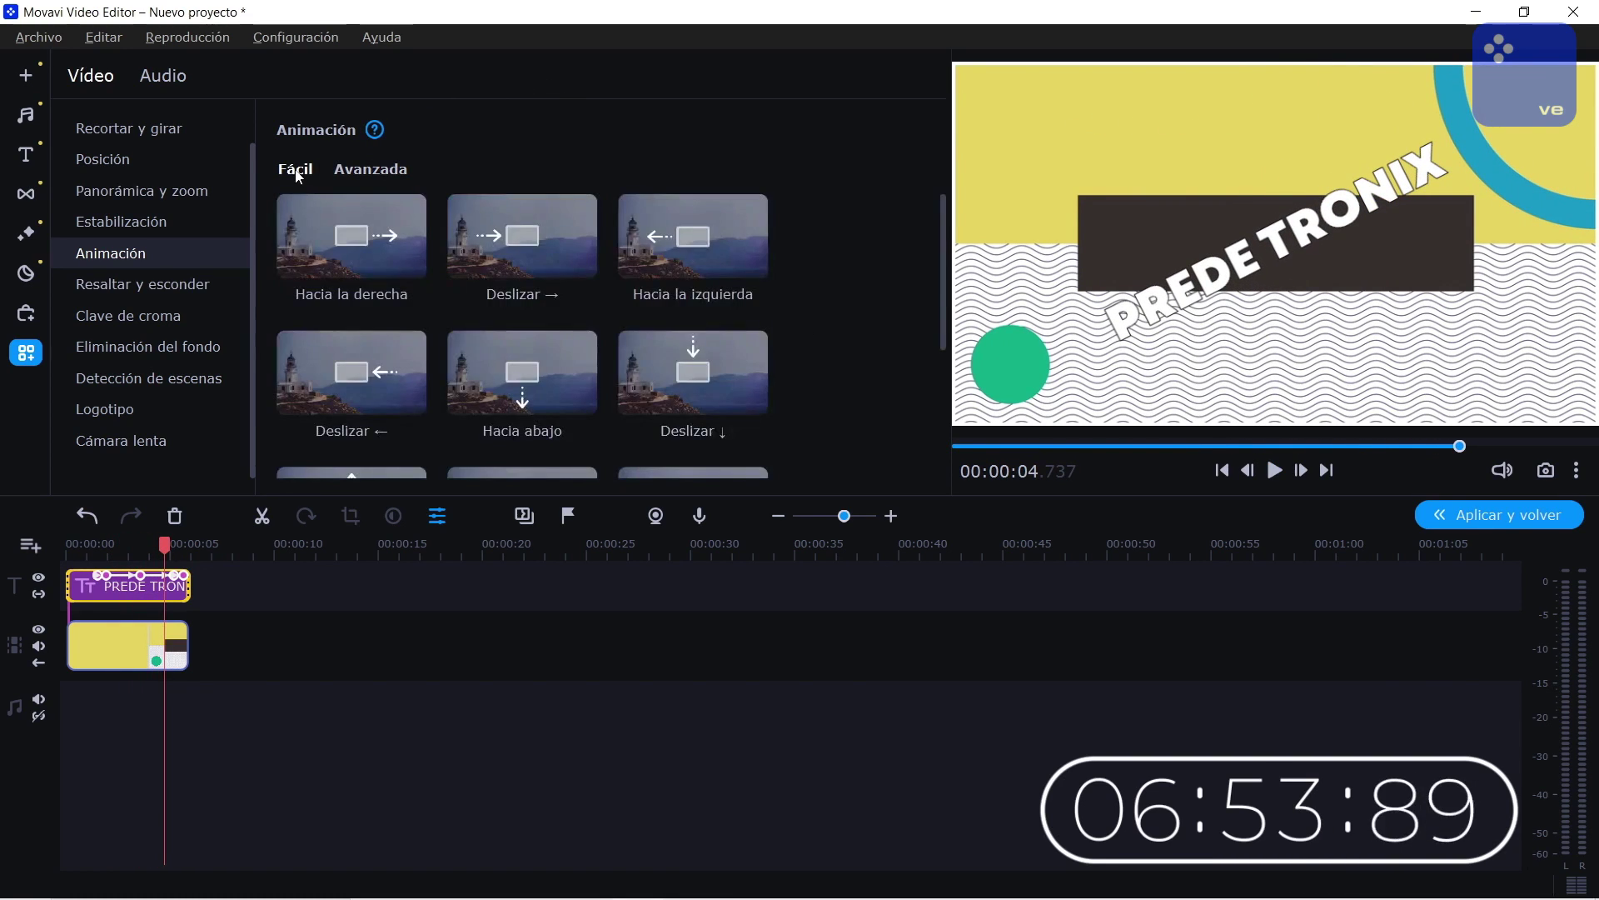
left_click(699, 443)
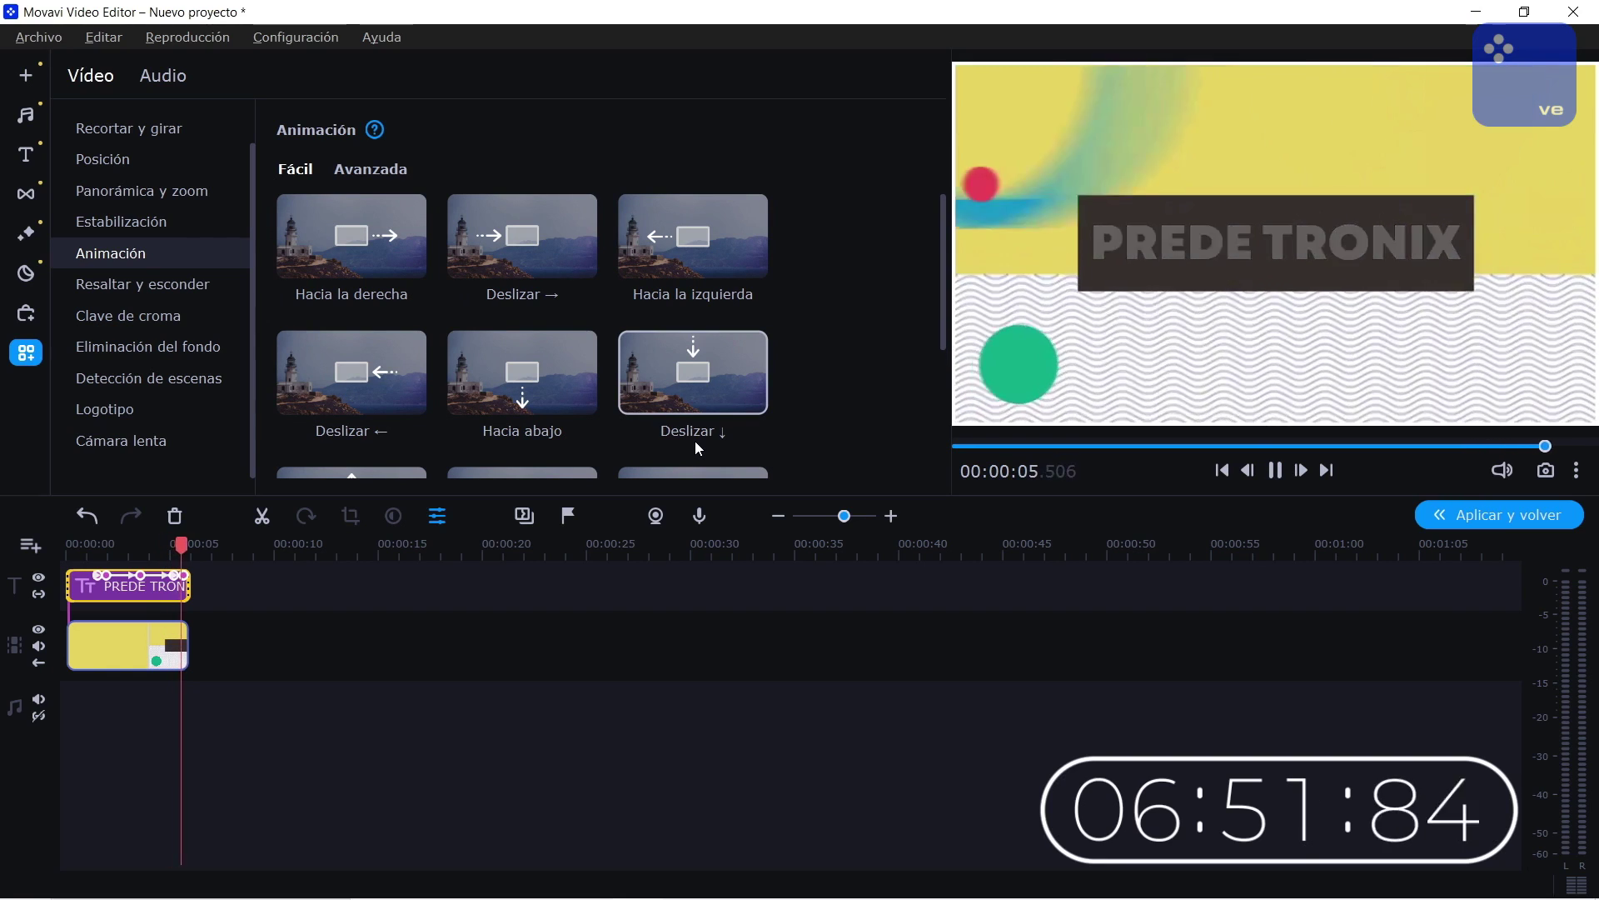
left_click(136, 546)
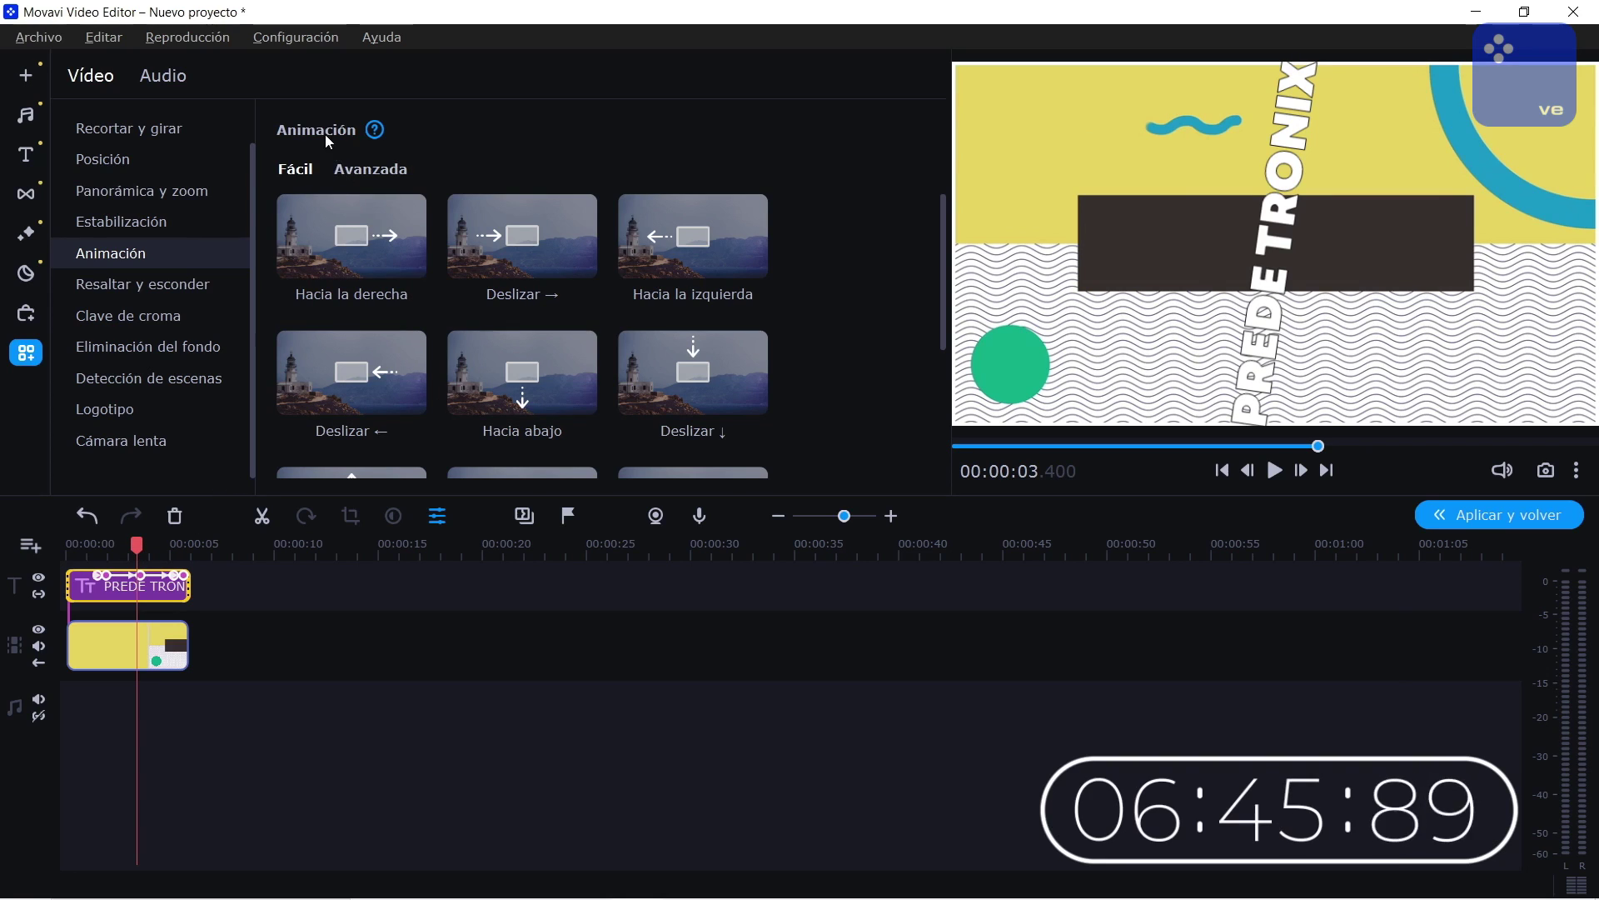
scroll(367, 268, "down", 2)
scroll(412, 319, "down", 4)
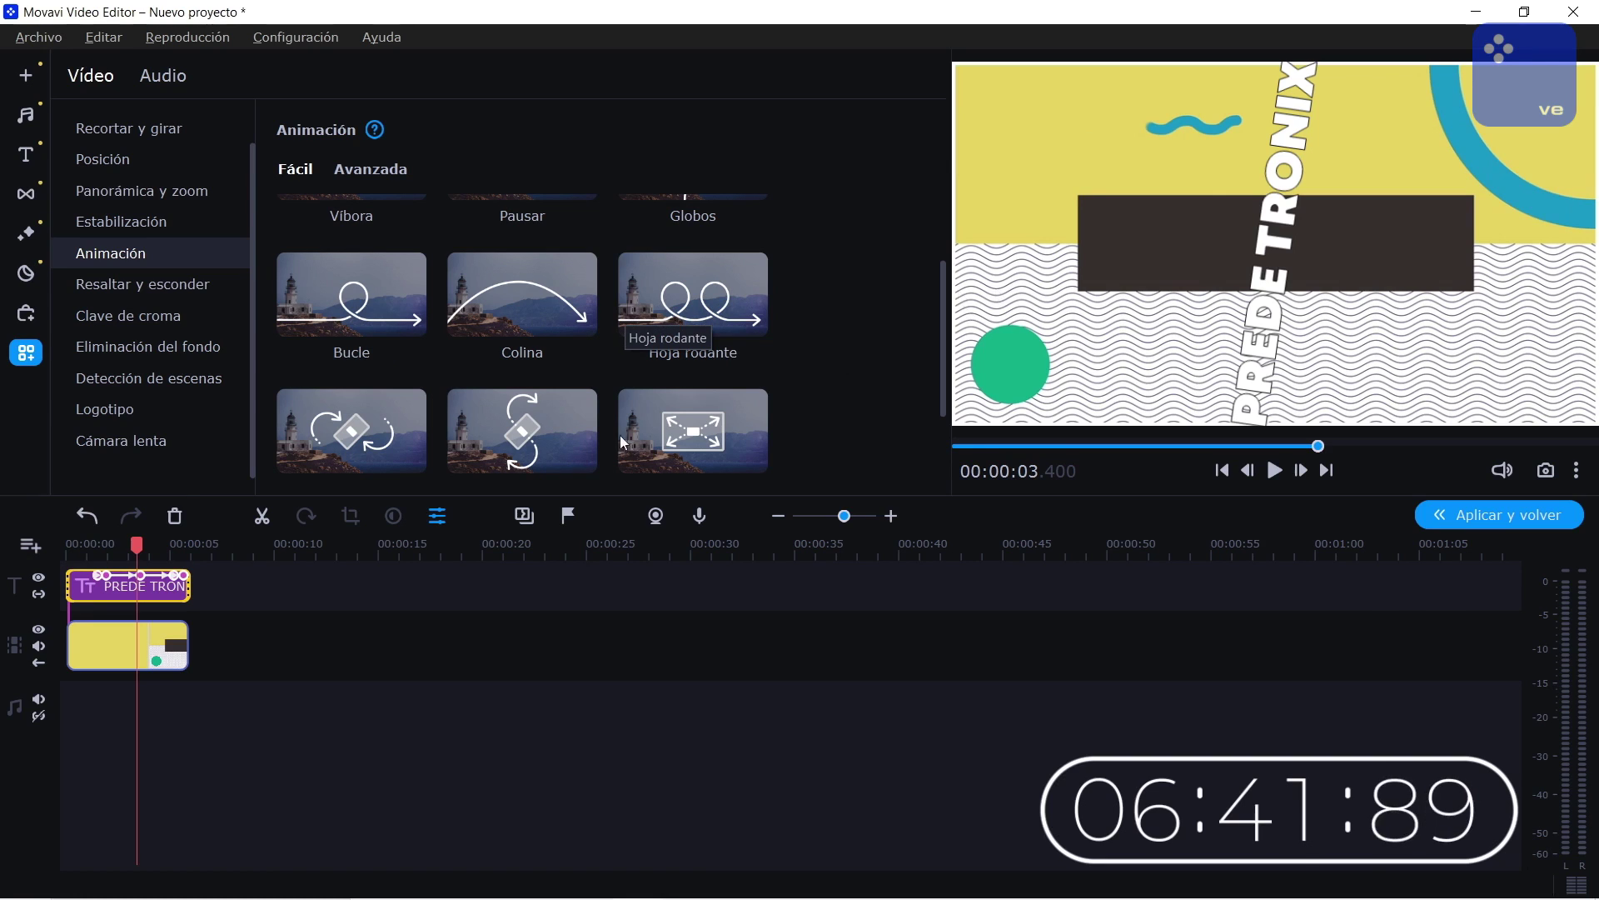
left_click(132, 545)
left_click_drag(132, 545, 87, 543)
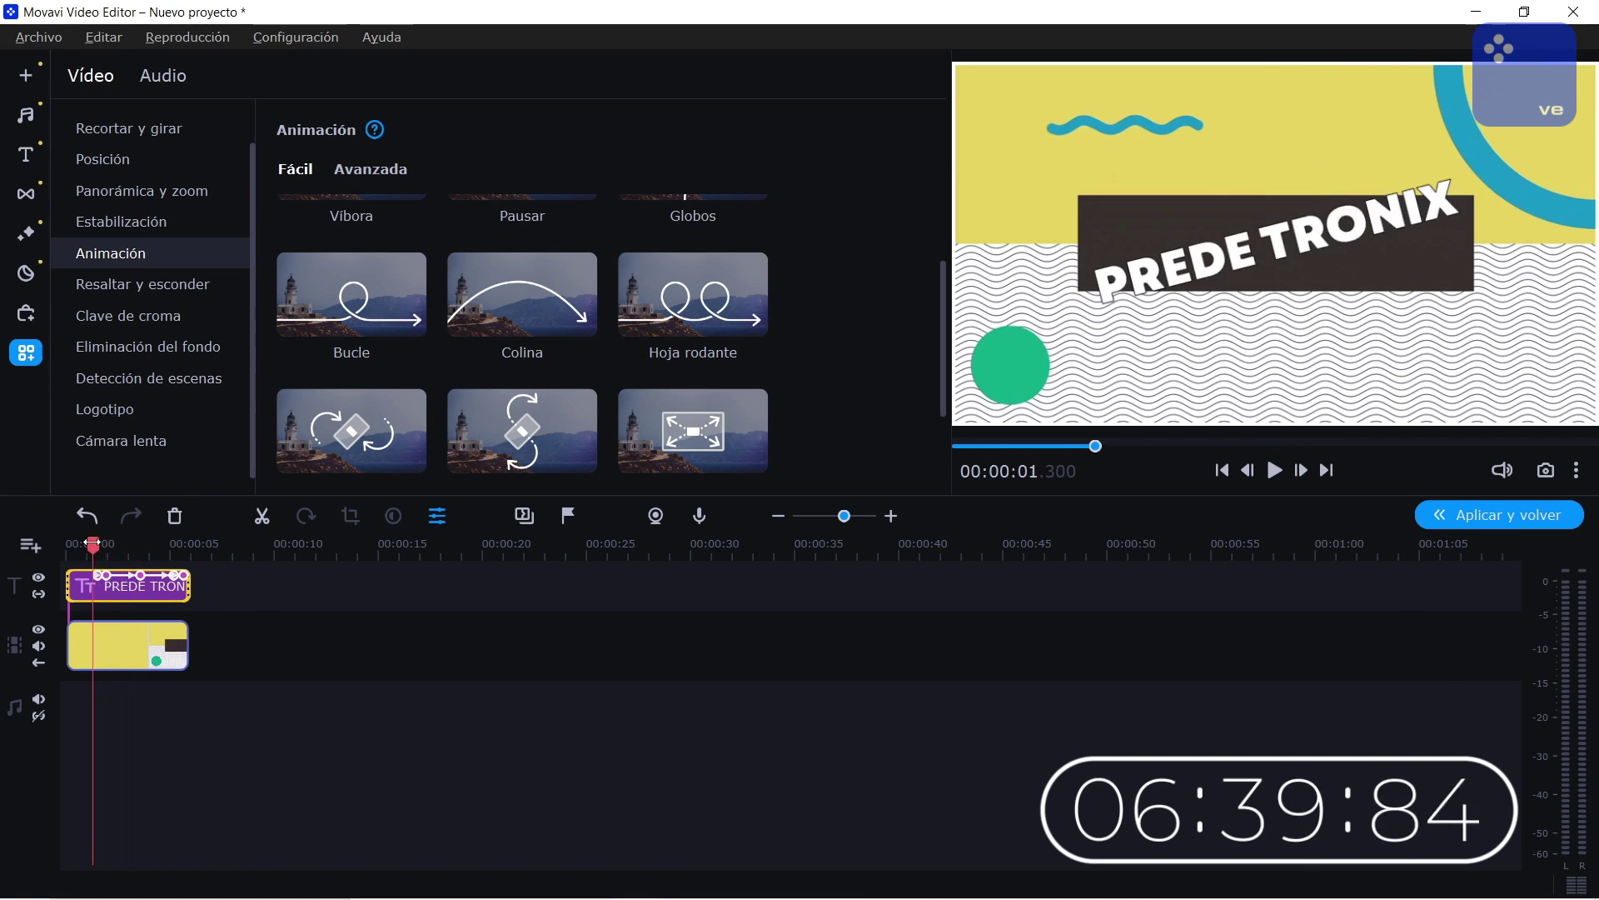
- Return to Avanzada keeping the custom rotation, then open the intro videos library
scroll(467, 418, "down", 5)
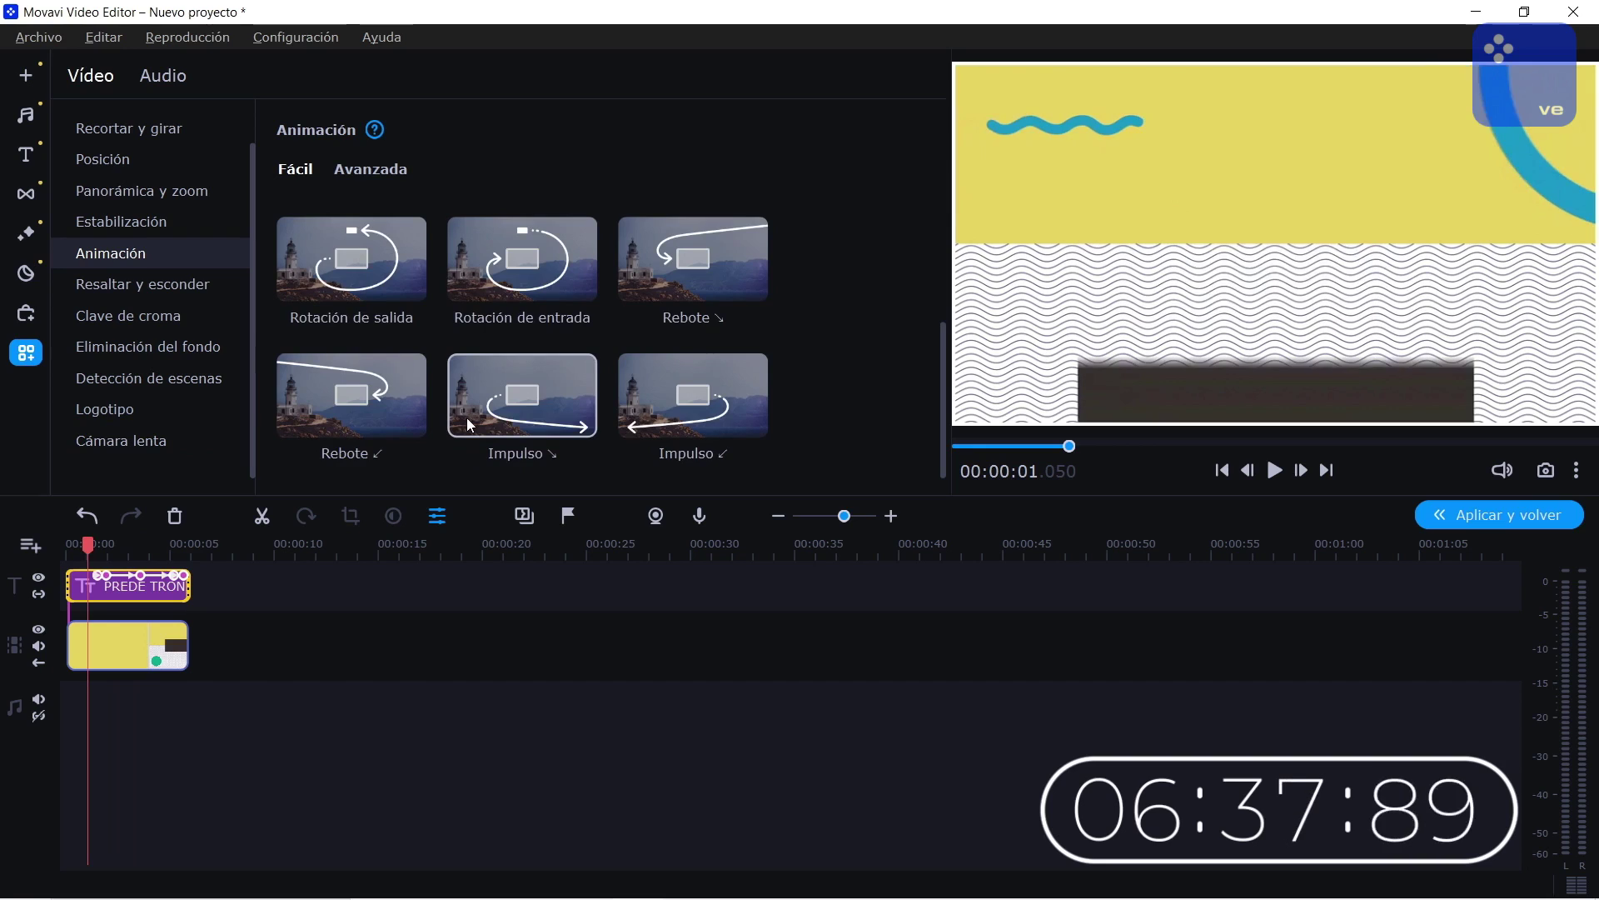
scroll(448, 332, "up", 3)
scroll(350, 250, "up", 2)
left_click(354, 171)
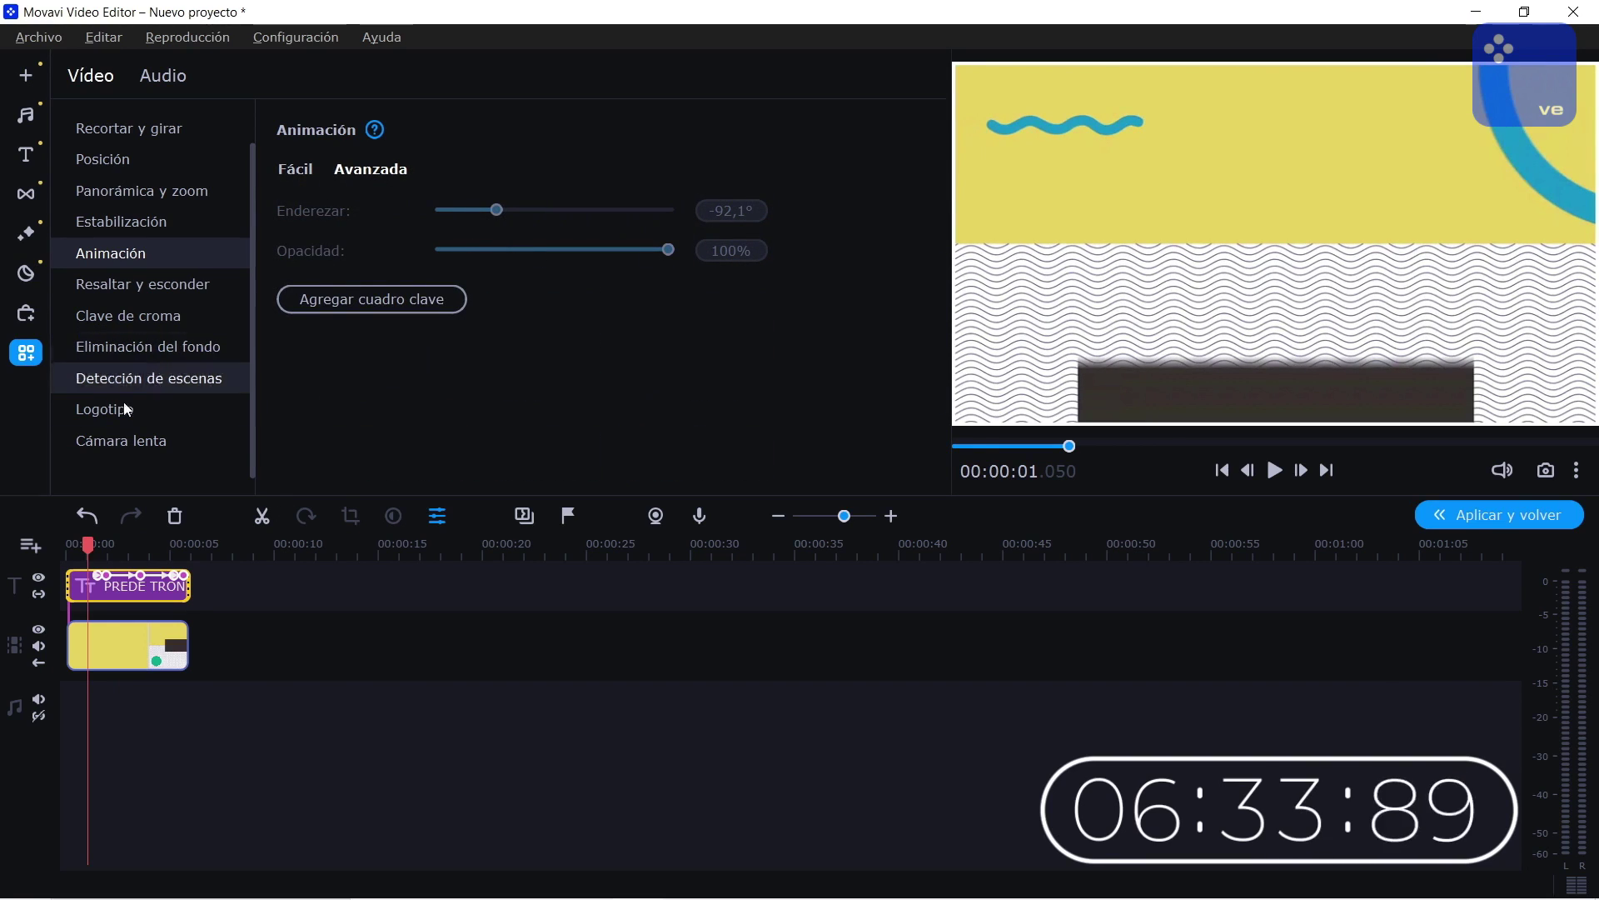
left_click(151, 543)
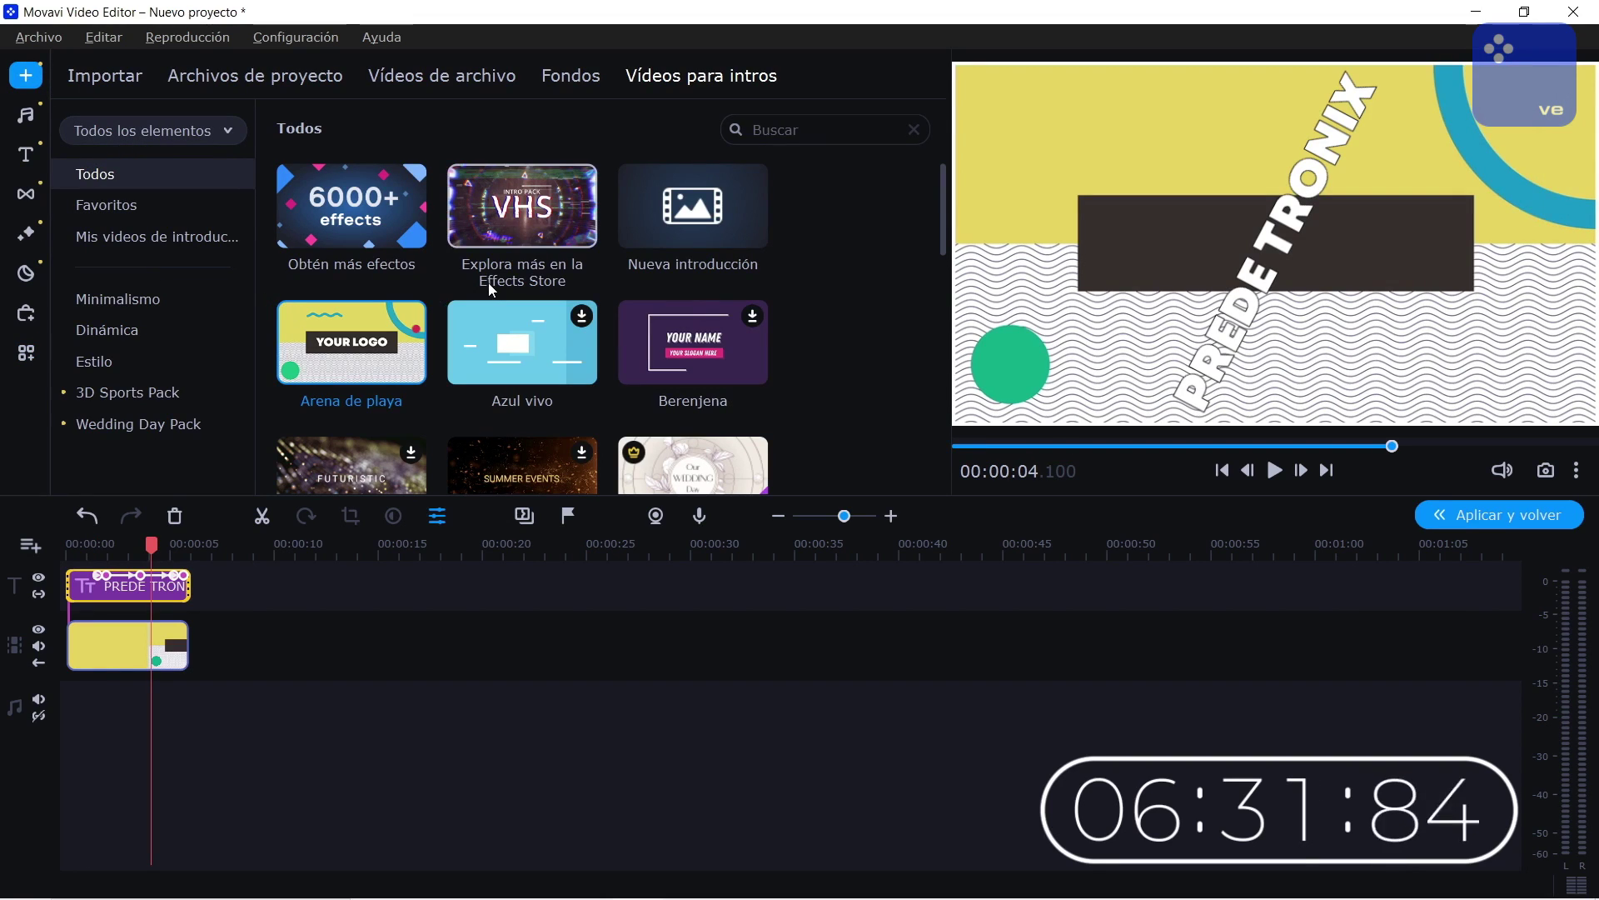
- Browse the Romántica music category and download the No enamorado track
left_click(26, 115)
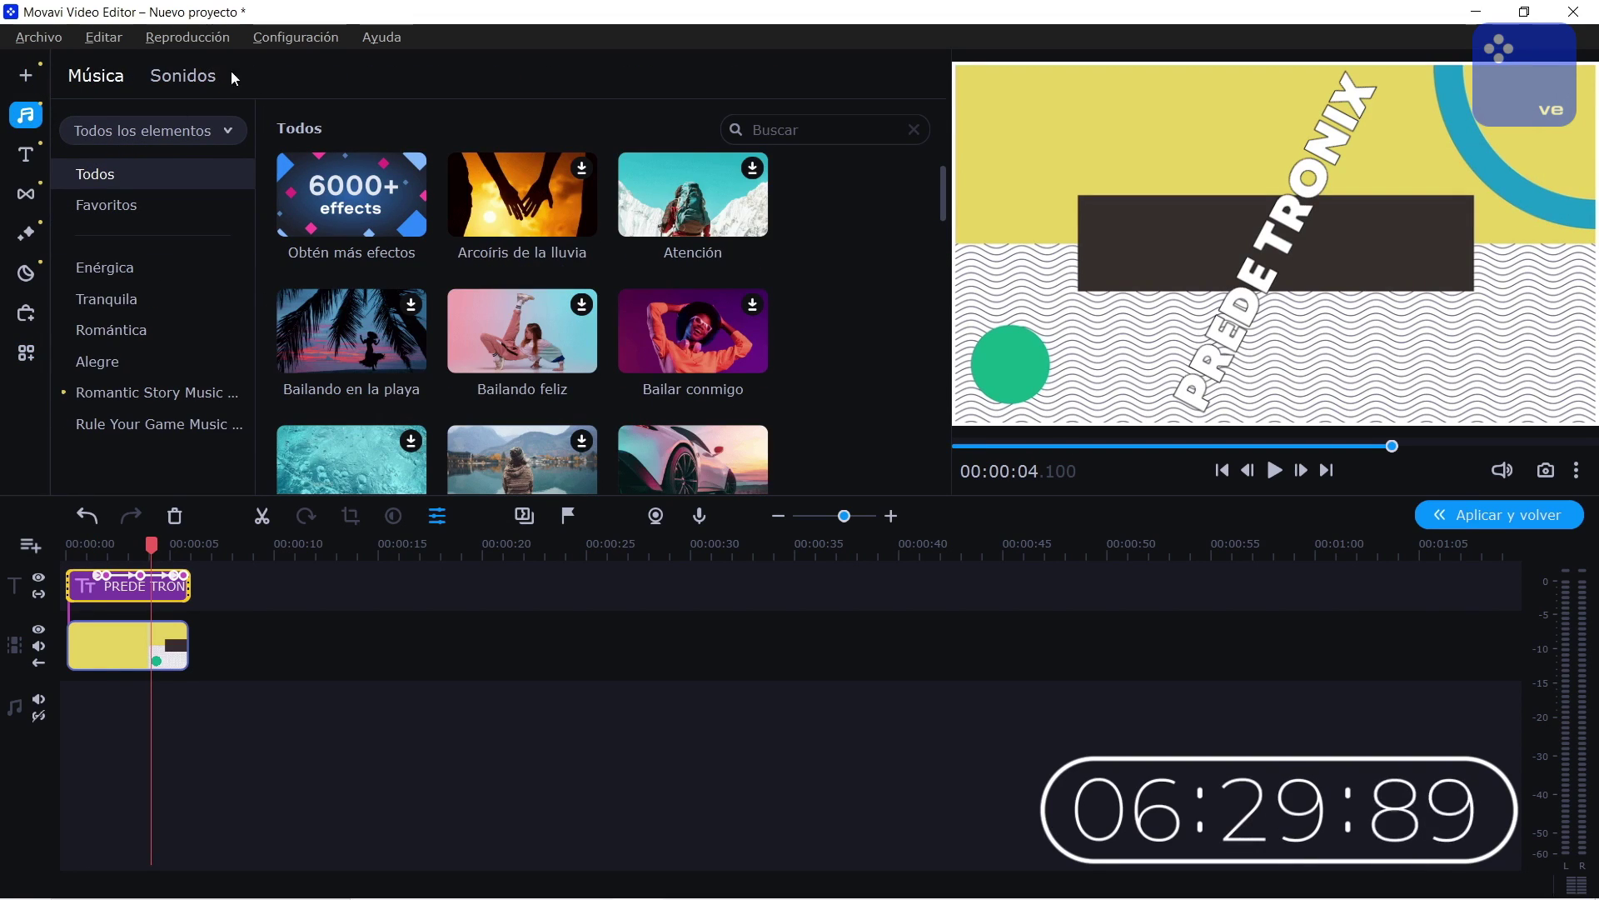
scroll(668, 430, "down", 3)
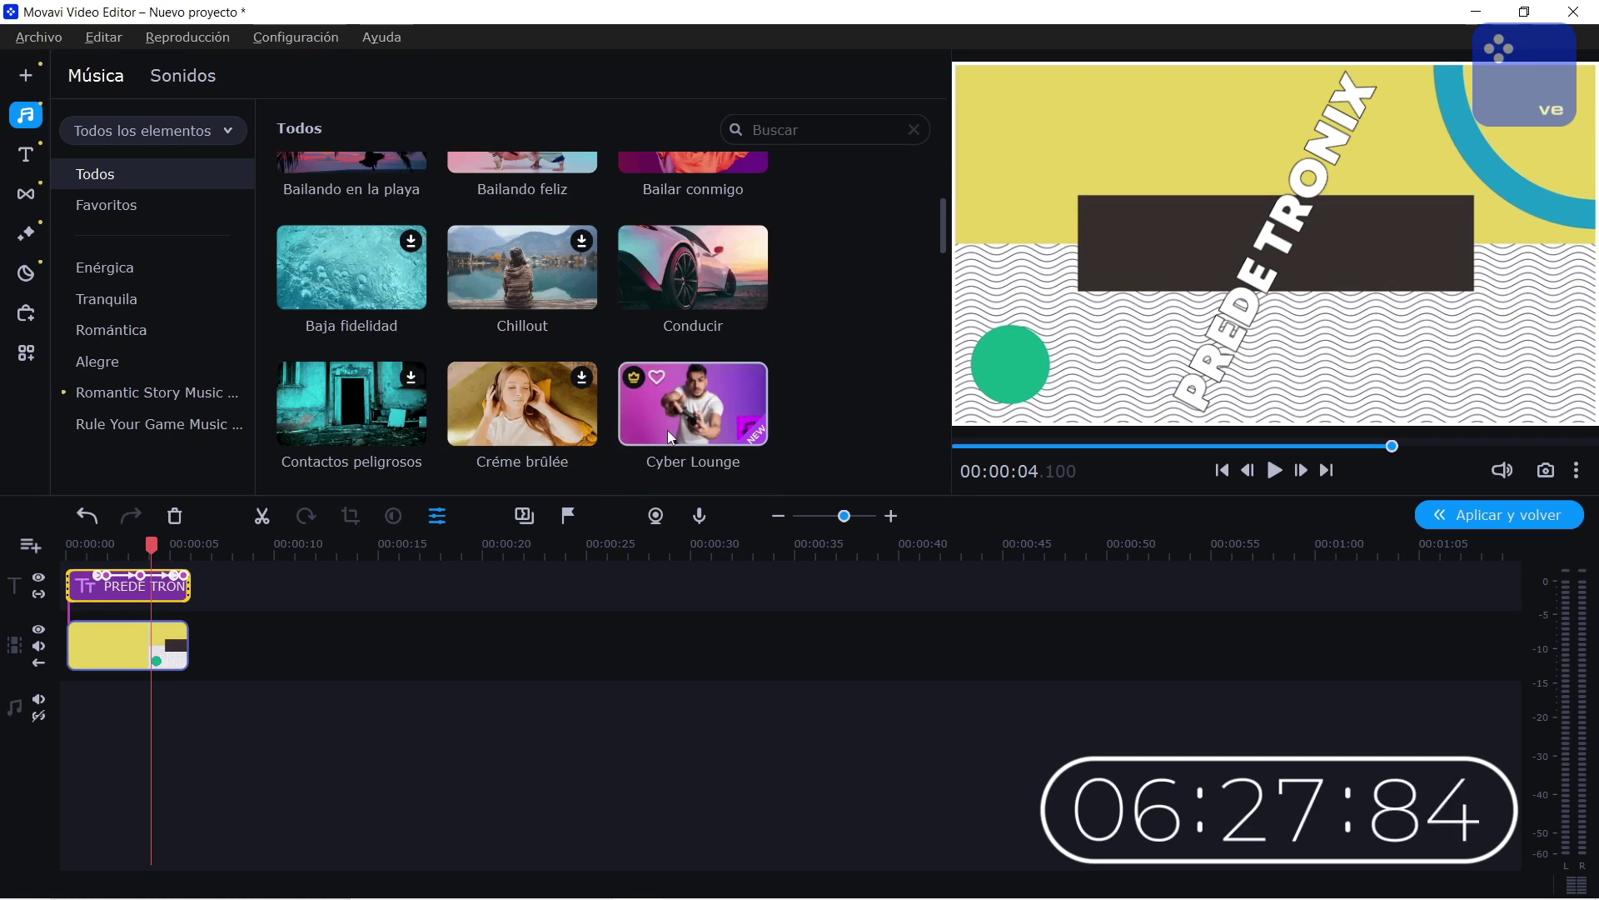
scroll(667, 430, "up", 3)
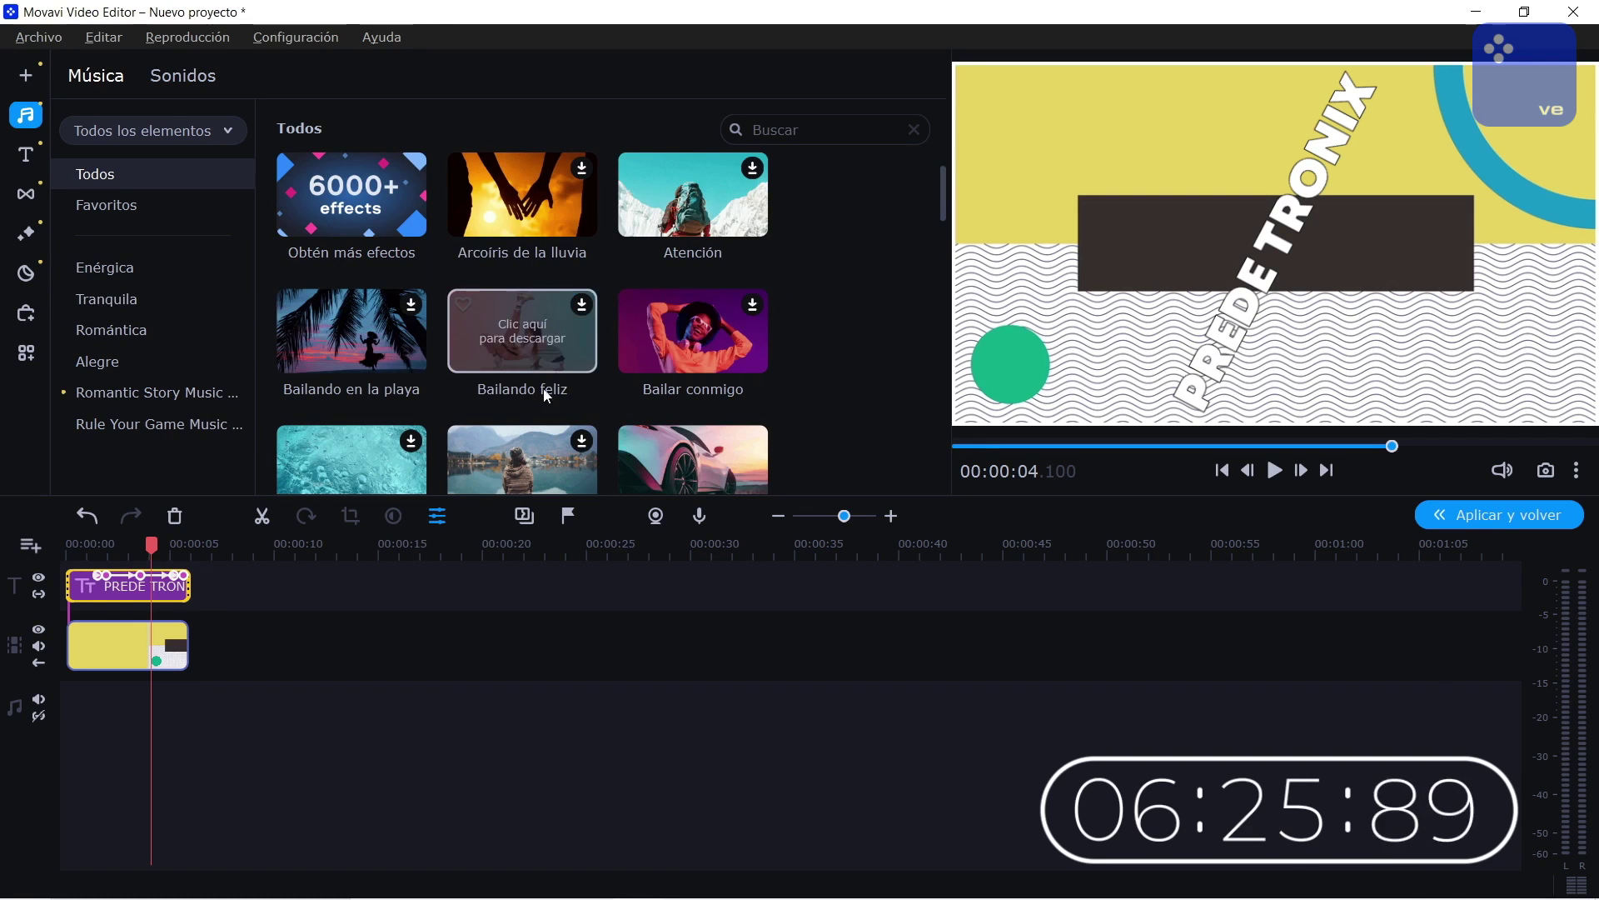
left_click(223, 394)
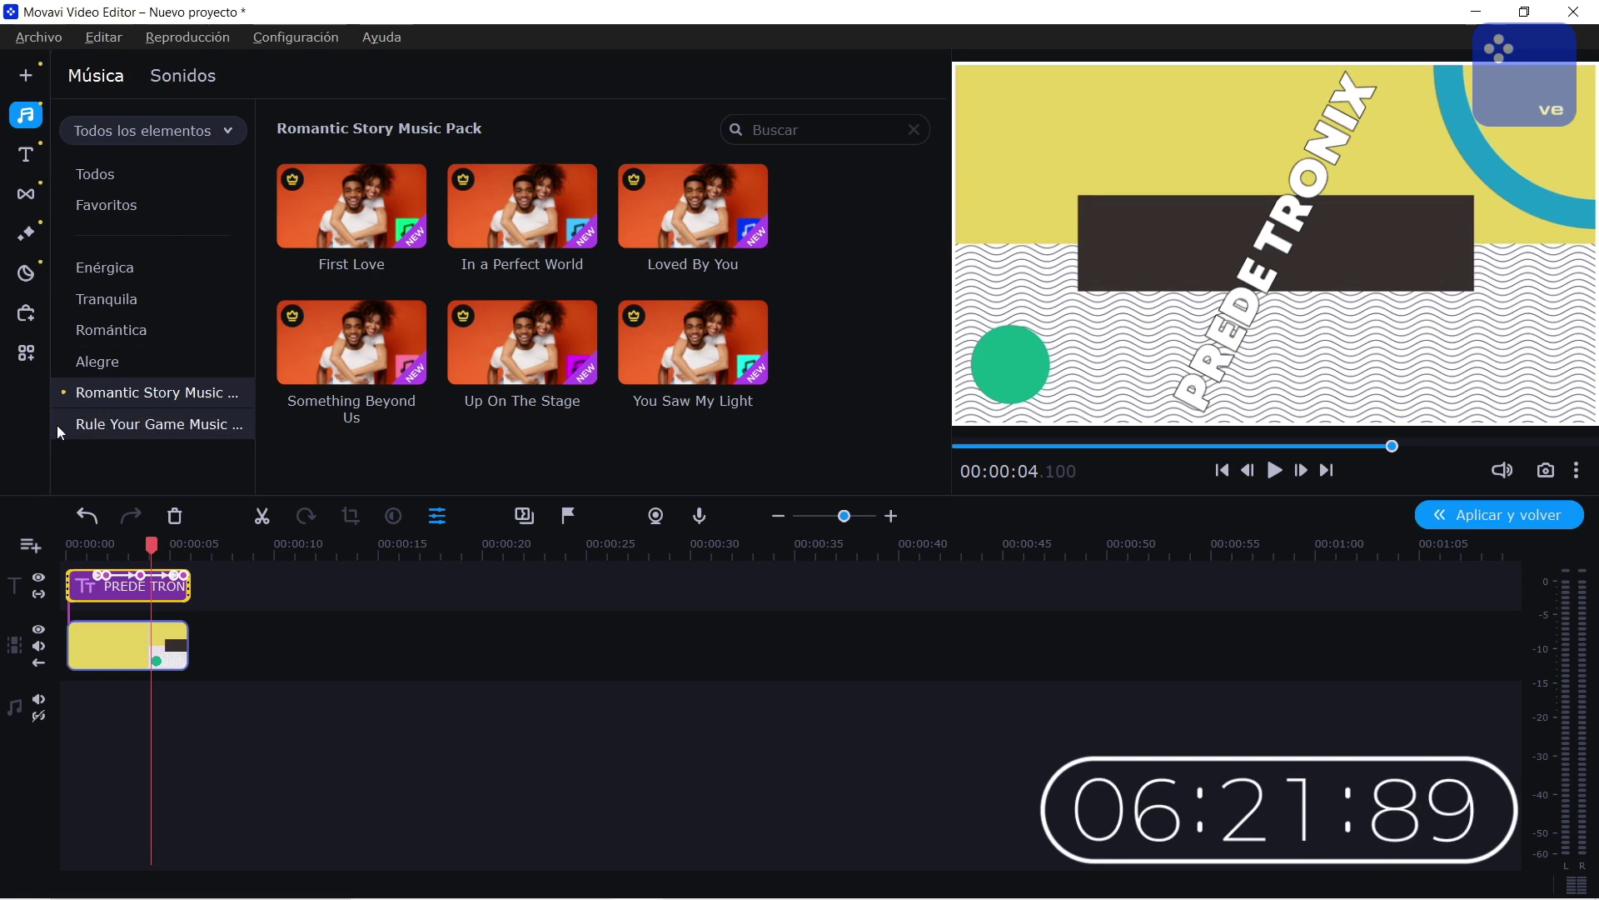
left_click(88, 363)
left_click(119, 328)
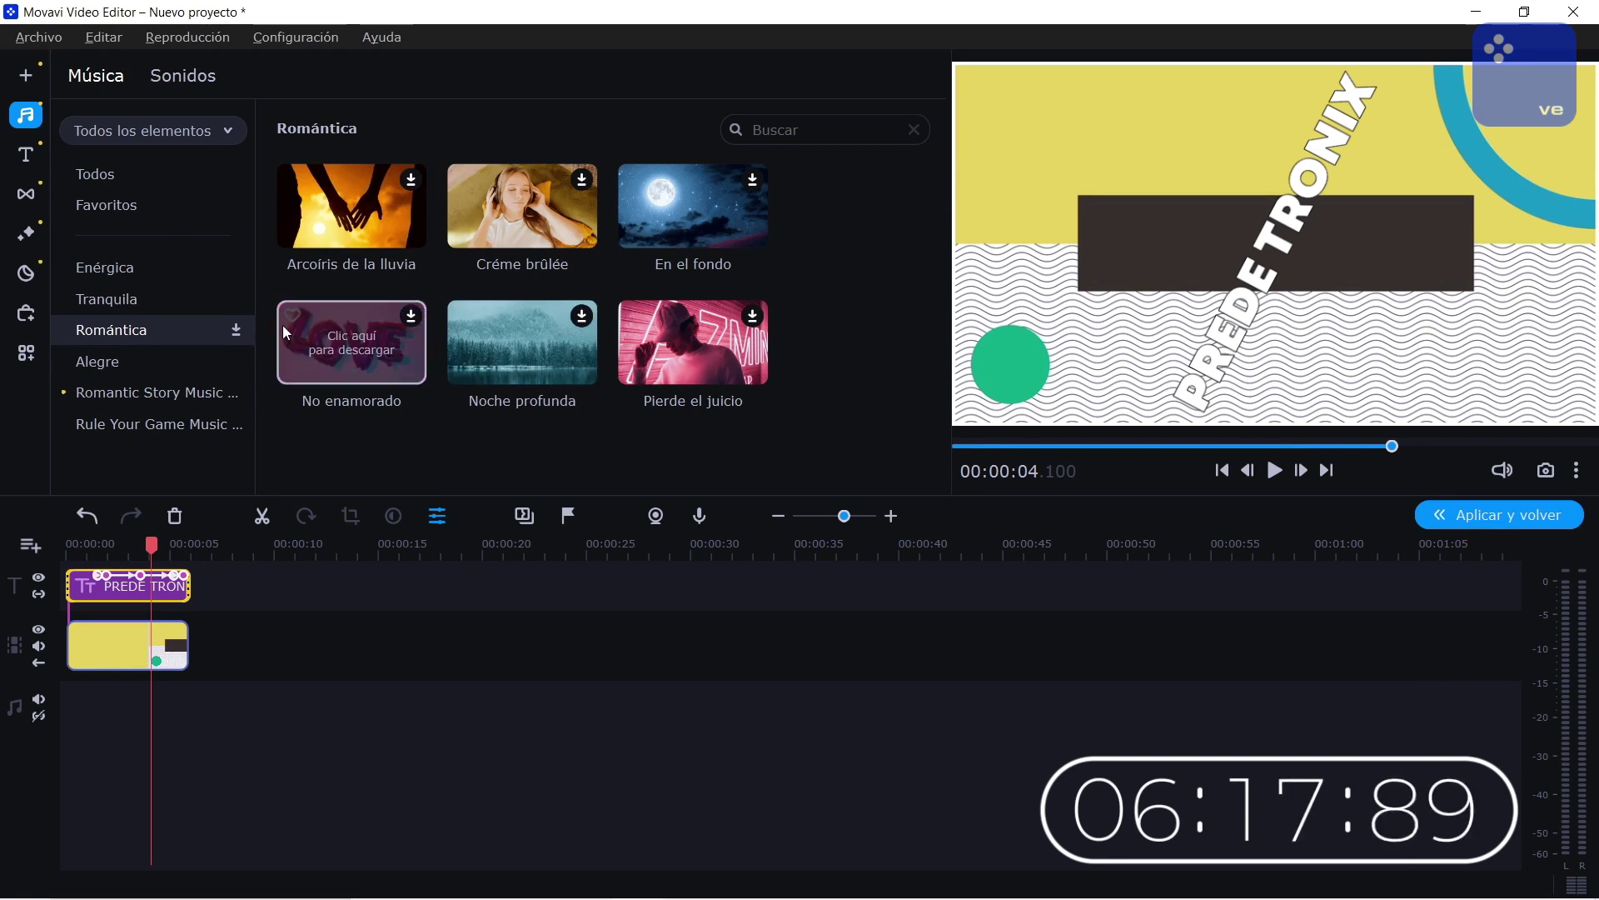
left_click(334, 374)
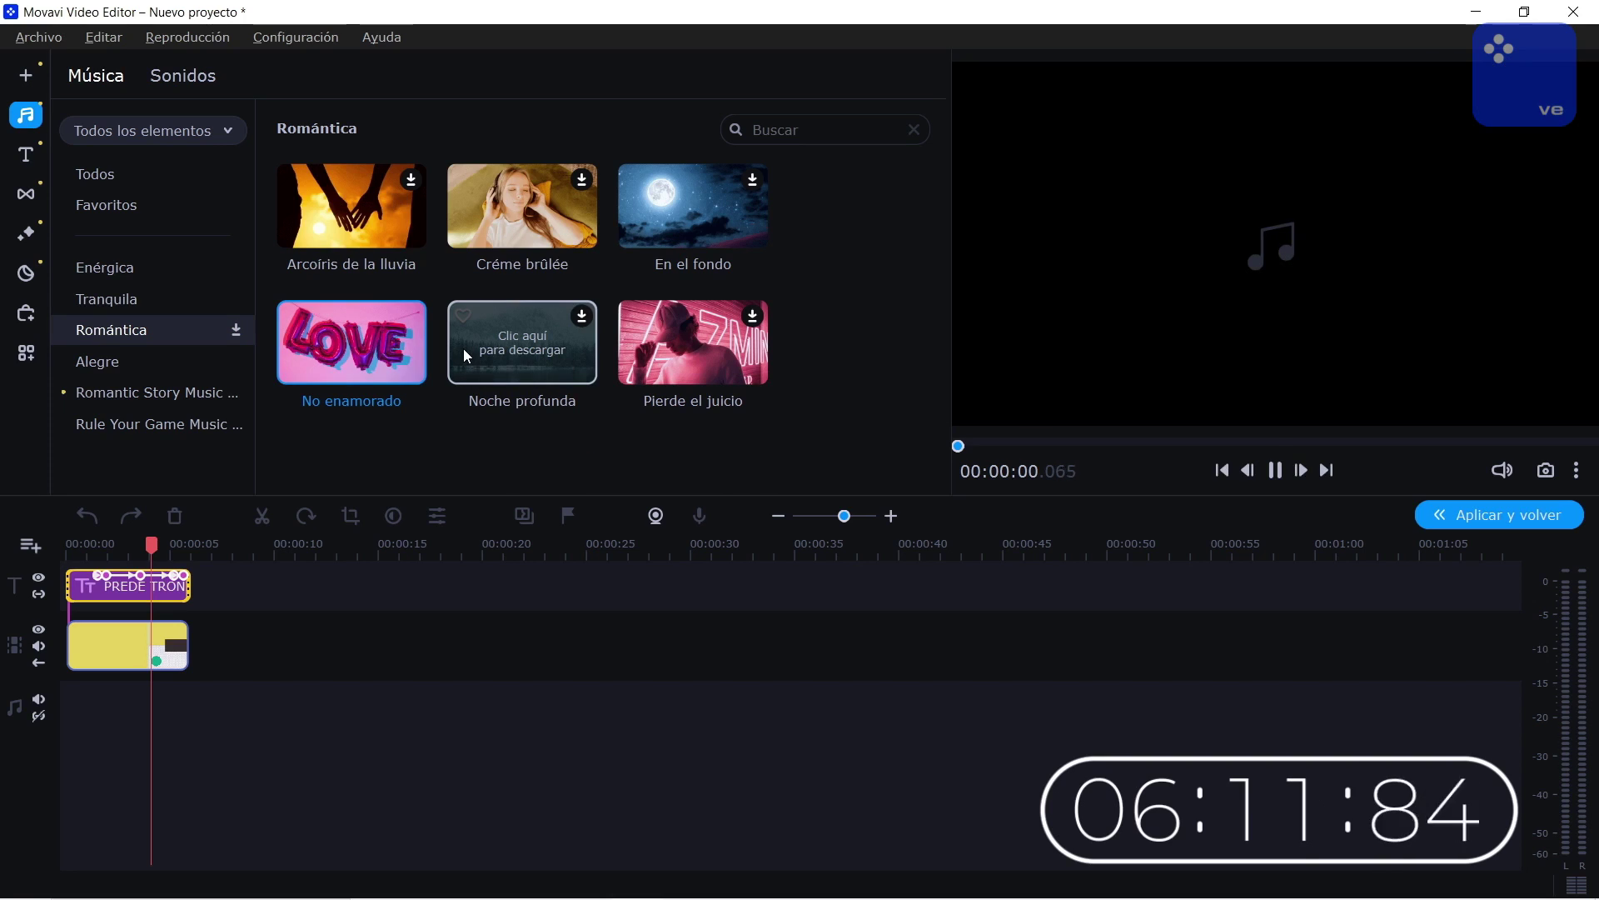
- Place Not_in_Love.mp3 on the audio track starting at 6 seconds and check it around 10 s
key("space")
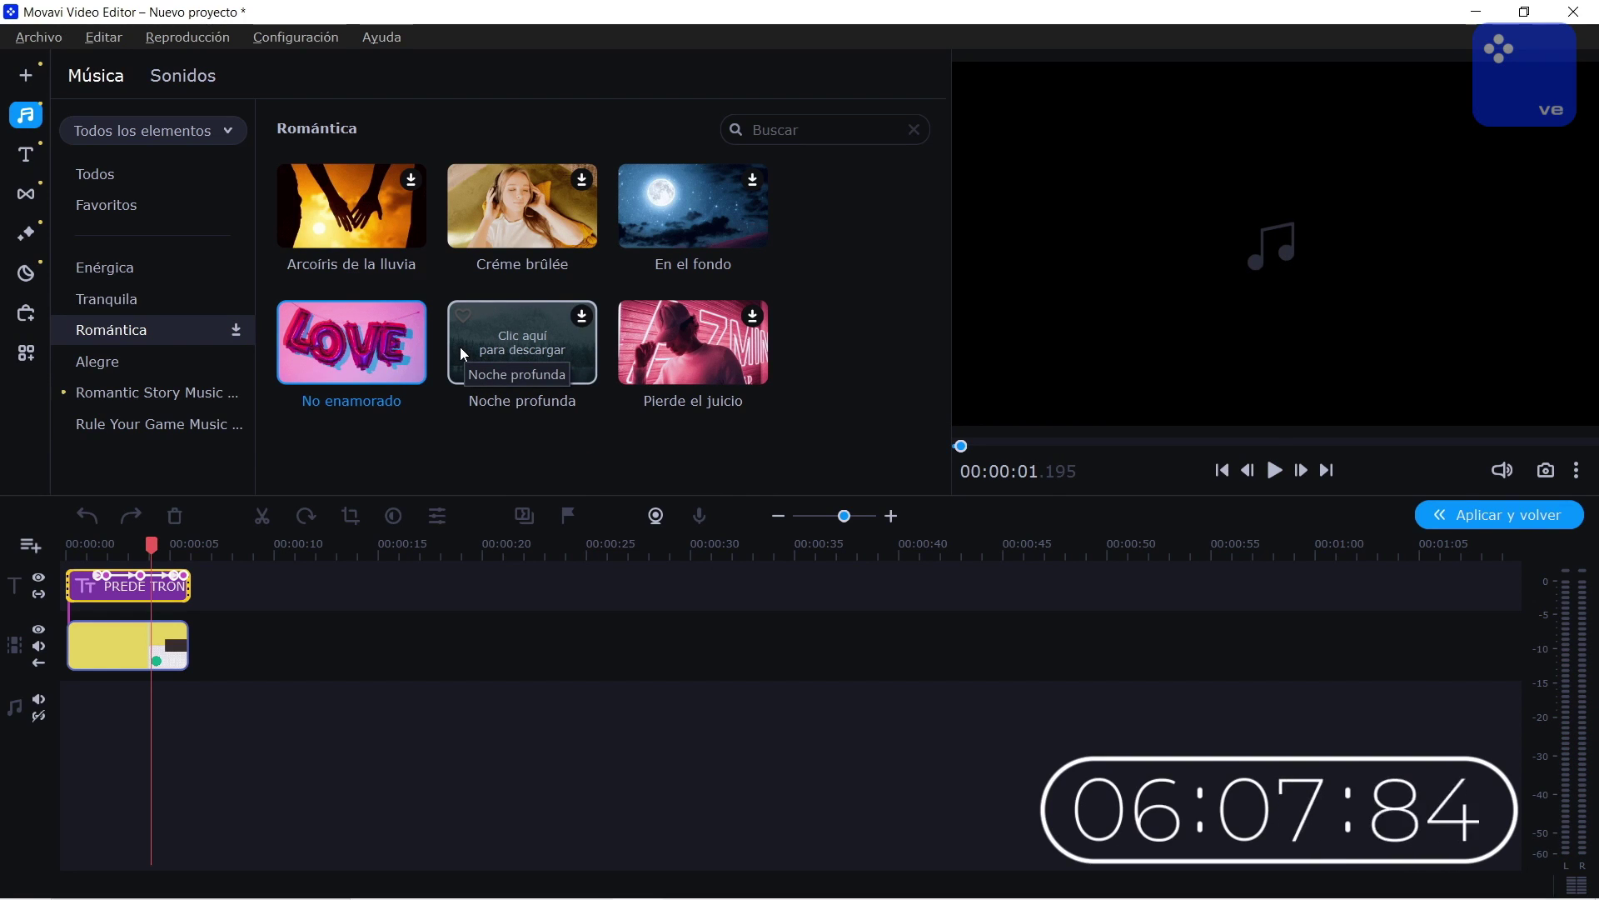
mouse_move(381, 353)
left_mouse_down()
mouse_move(316, 538)
mouse_move(192, 645)
left_mouse_up()
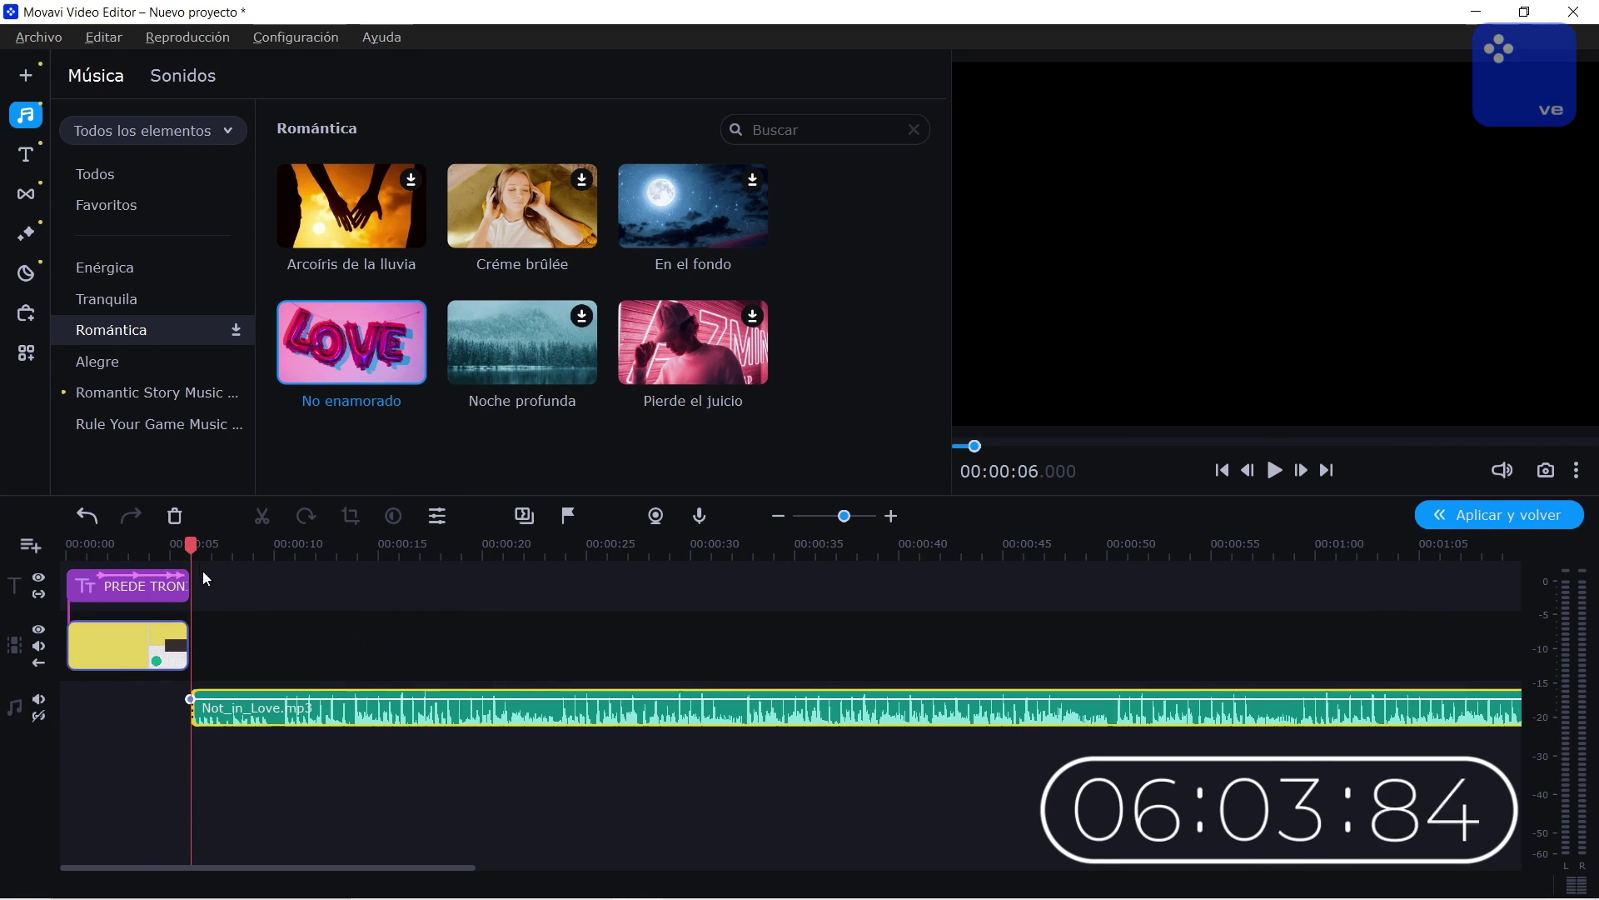
left_click_drag(187, 552, 272, 553)
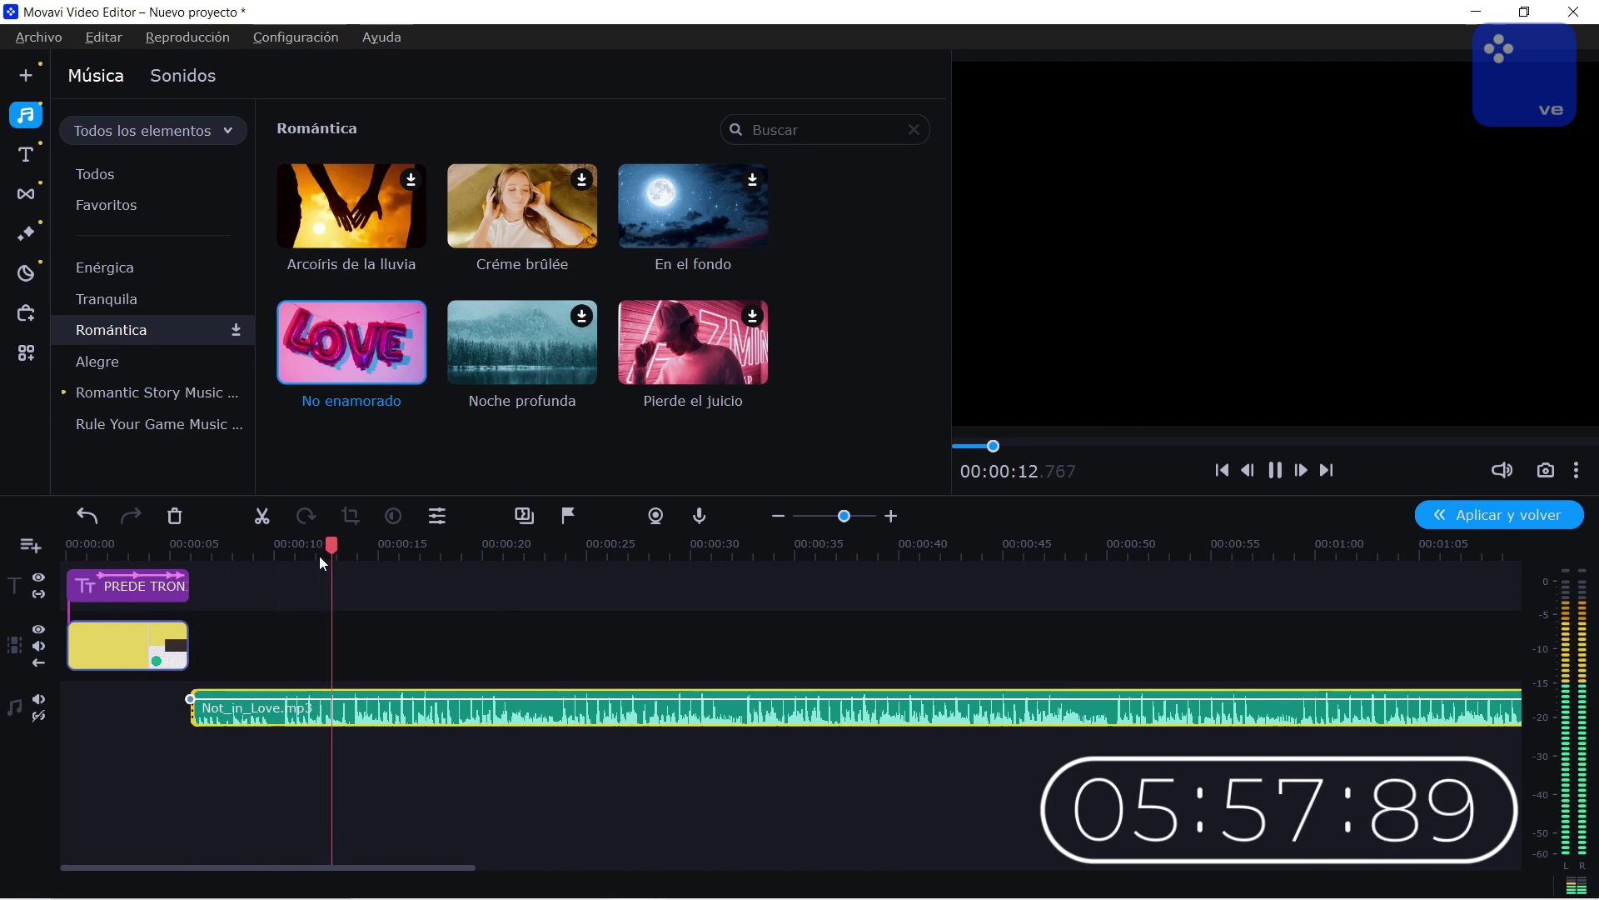
left_click(35, 161)
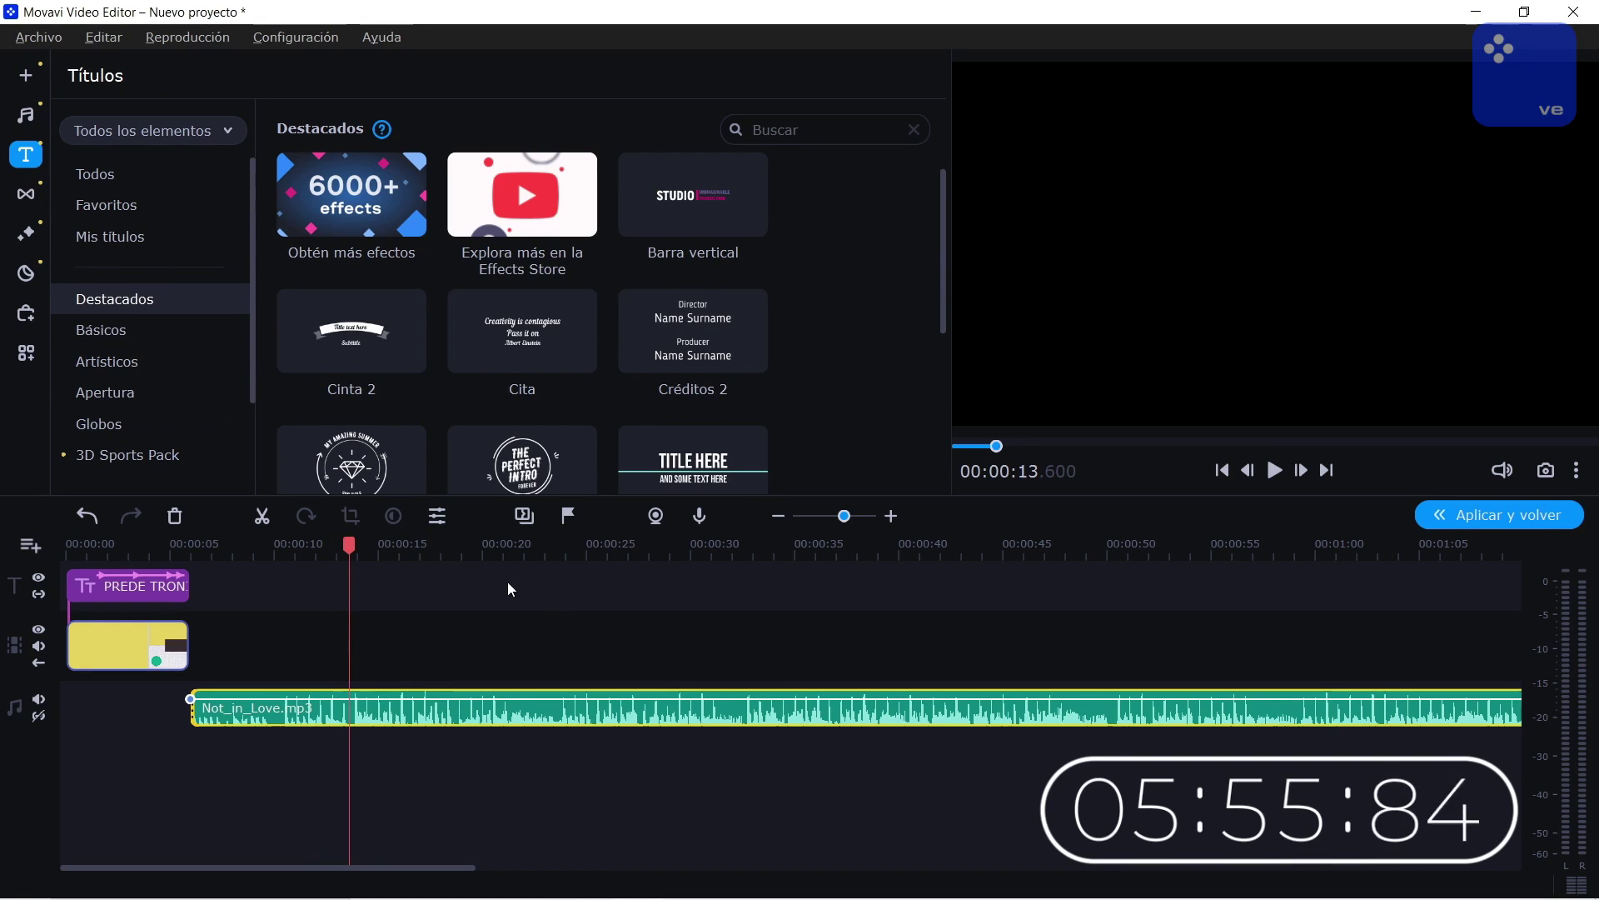
left_click(25, 116)
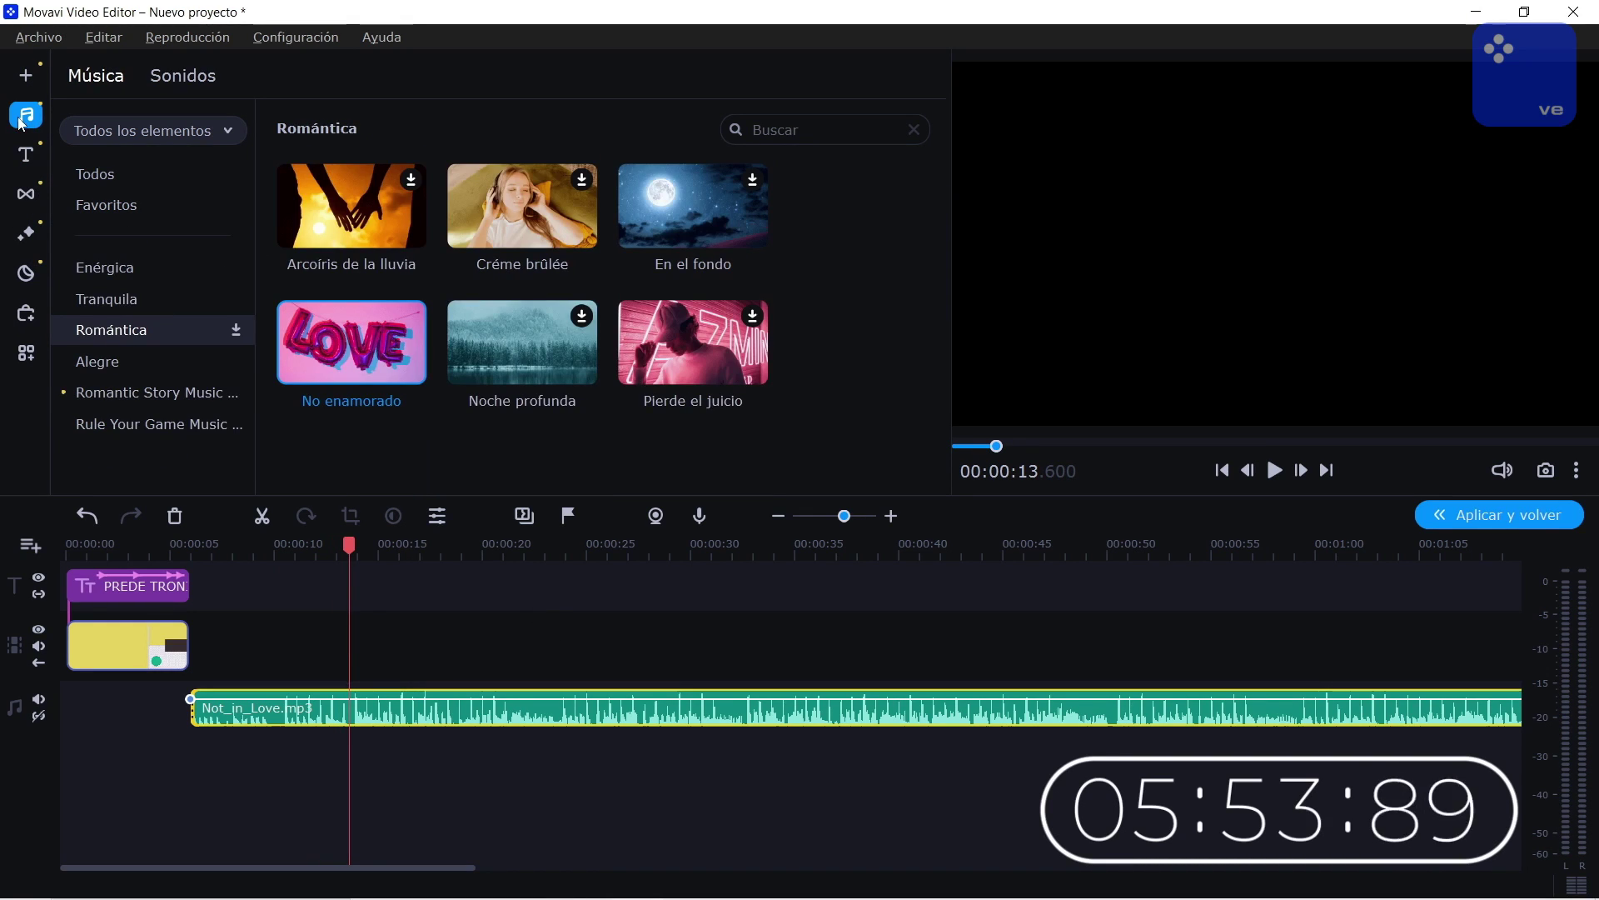
- Download the Amor heart-lollipop background from the Importar backgrounds
left_click(26, 76)
left_click(571, 76)
scroll(508, 357, "down", 5)
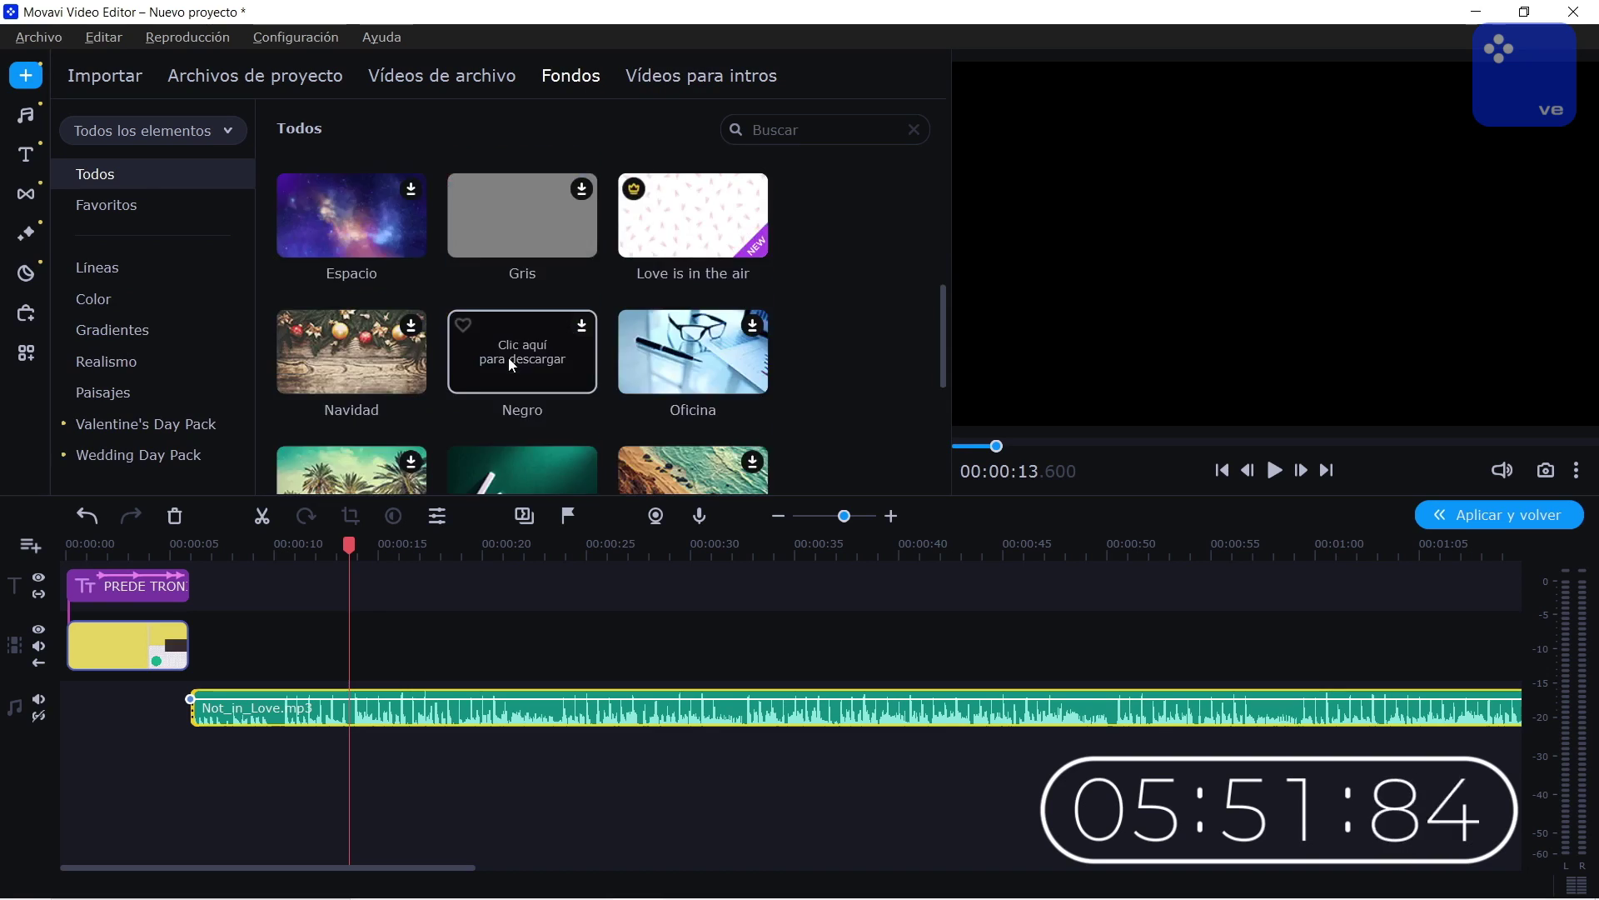
scroll(488, 218, "up", 5)
scroll(491, 266, "down", 5)
scroll(338, 364, "down", 2)
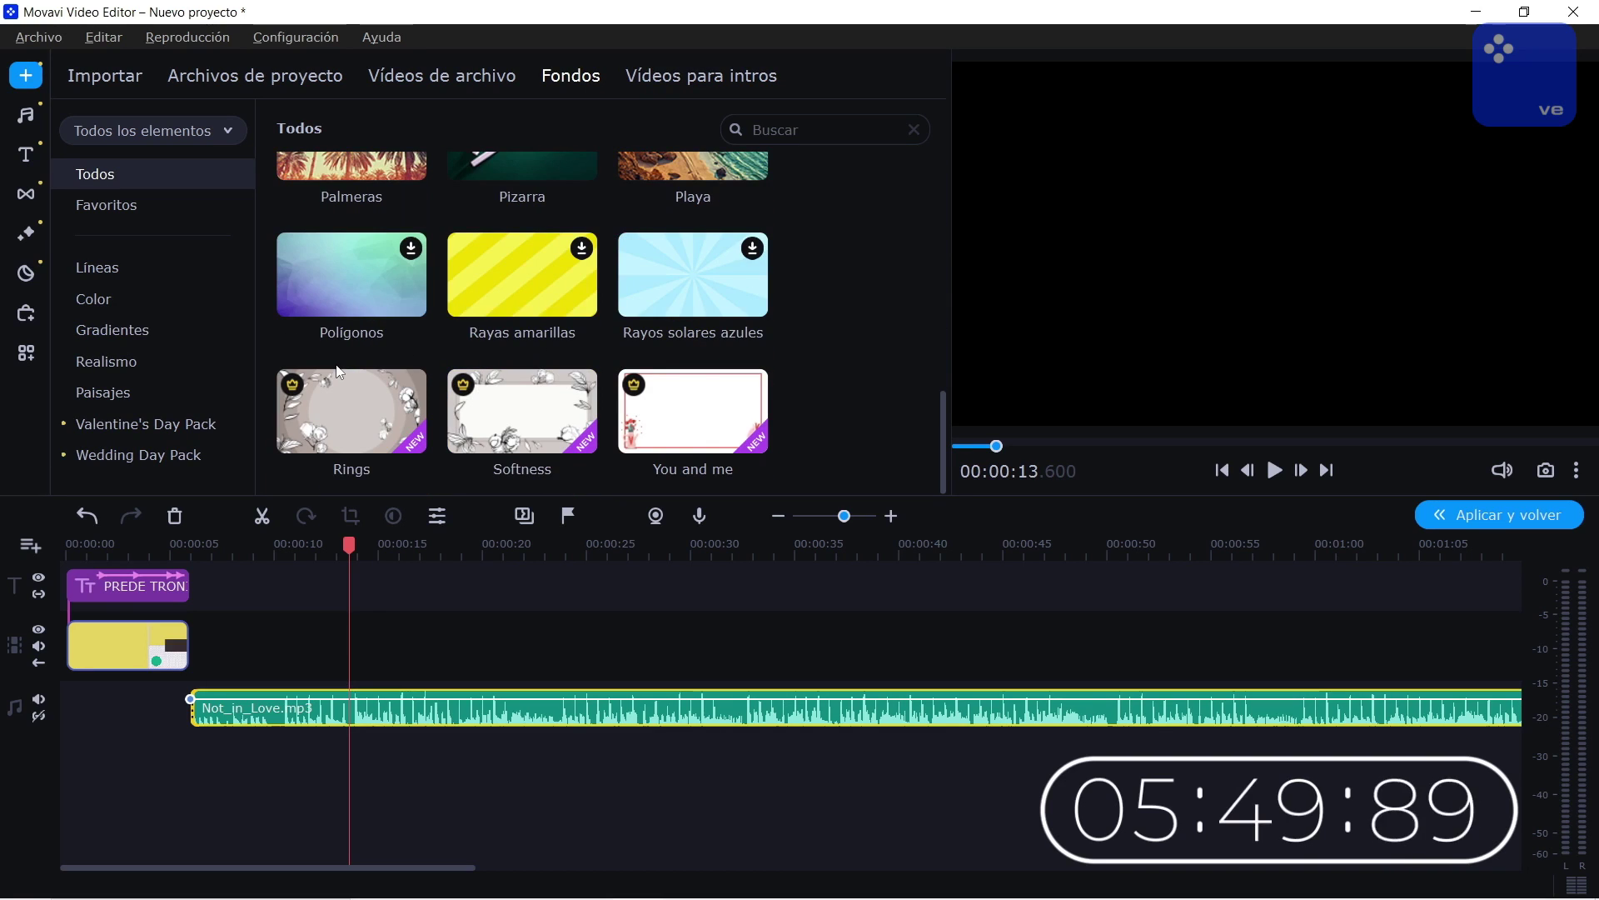
scroll(363, 358, "up", 7)
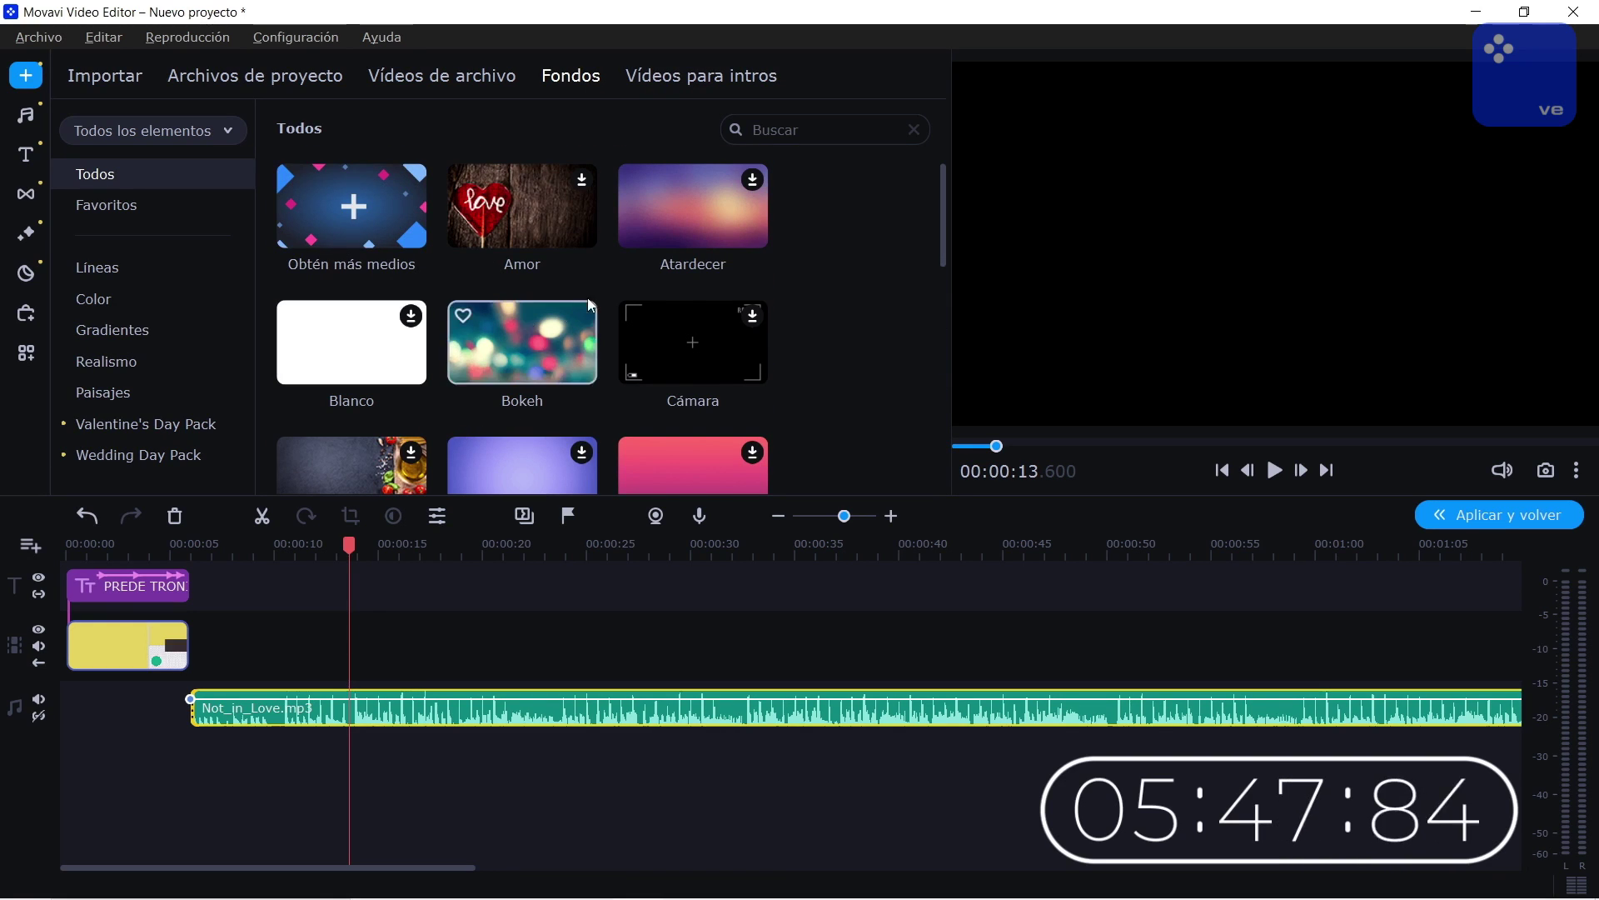
left_click(560, 205)
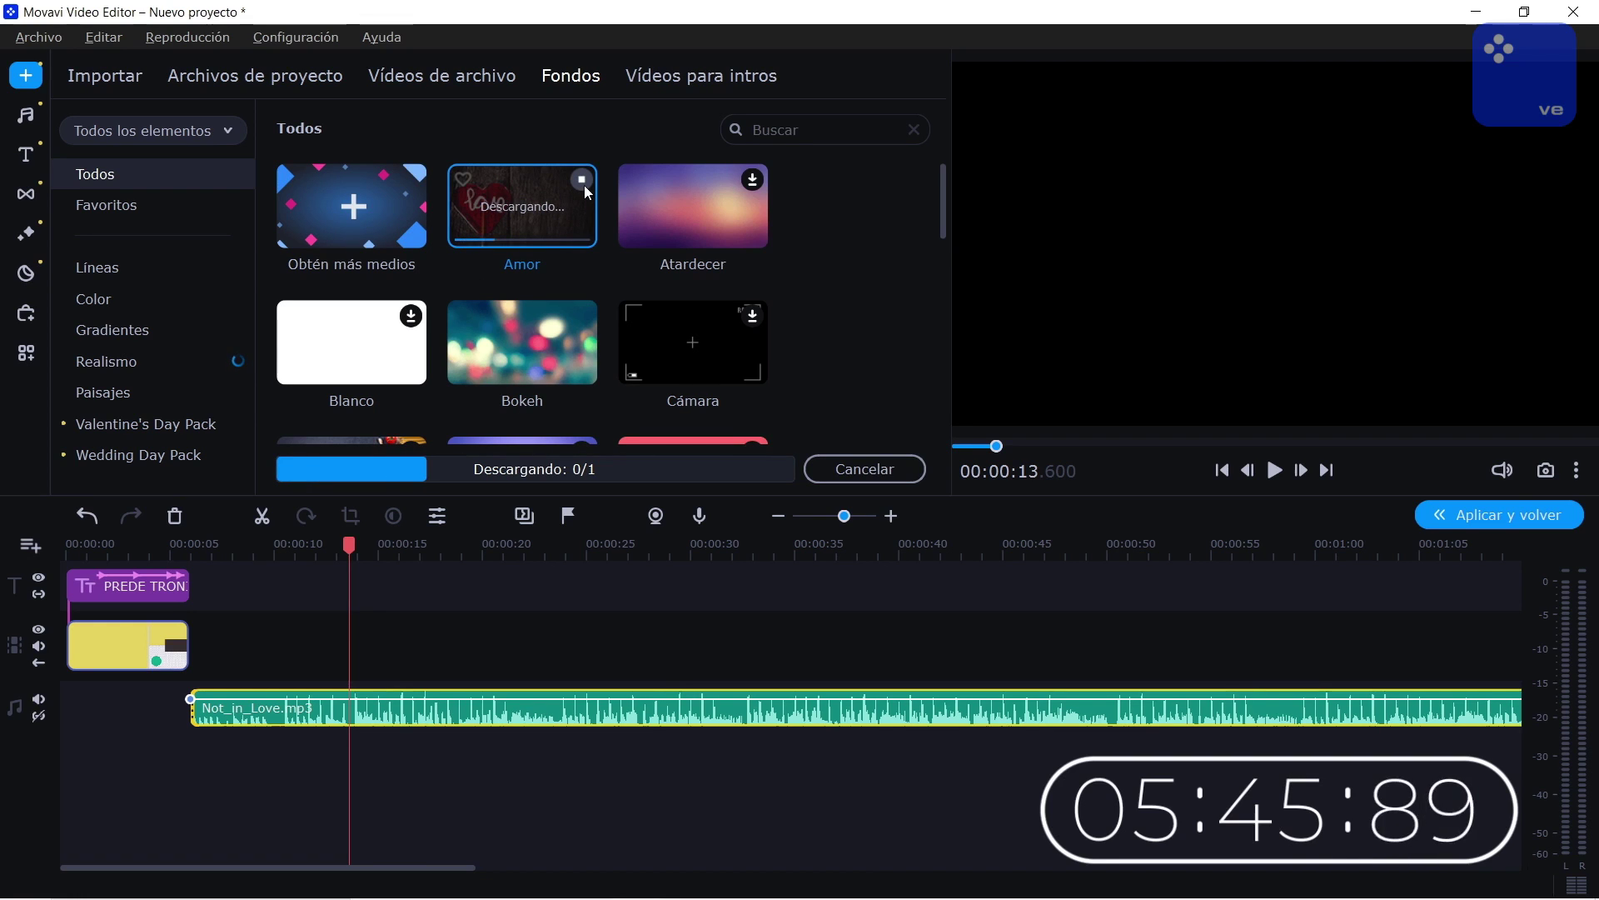
- Place the Amor background on the video track after the intro and scrub the 5–6 s boundary
left_click_drag(538, 180, 223, 612)
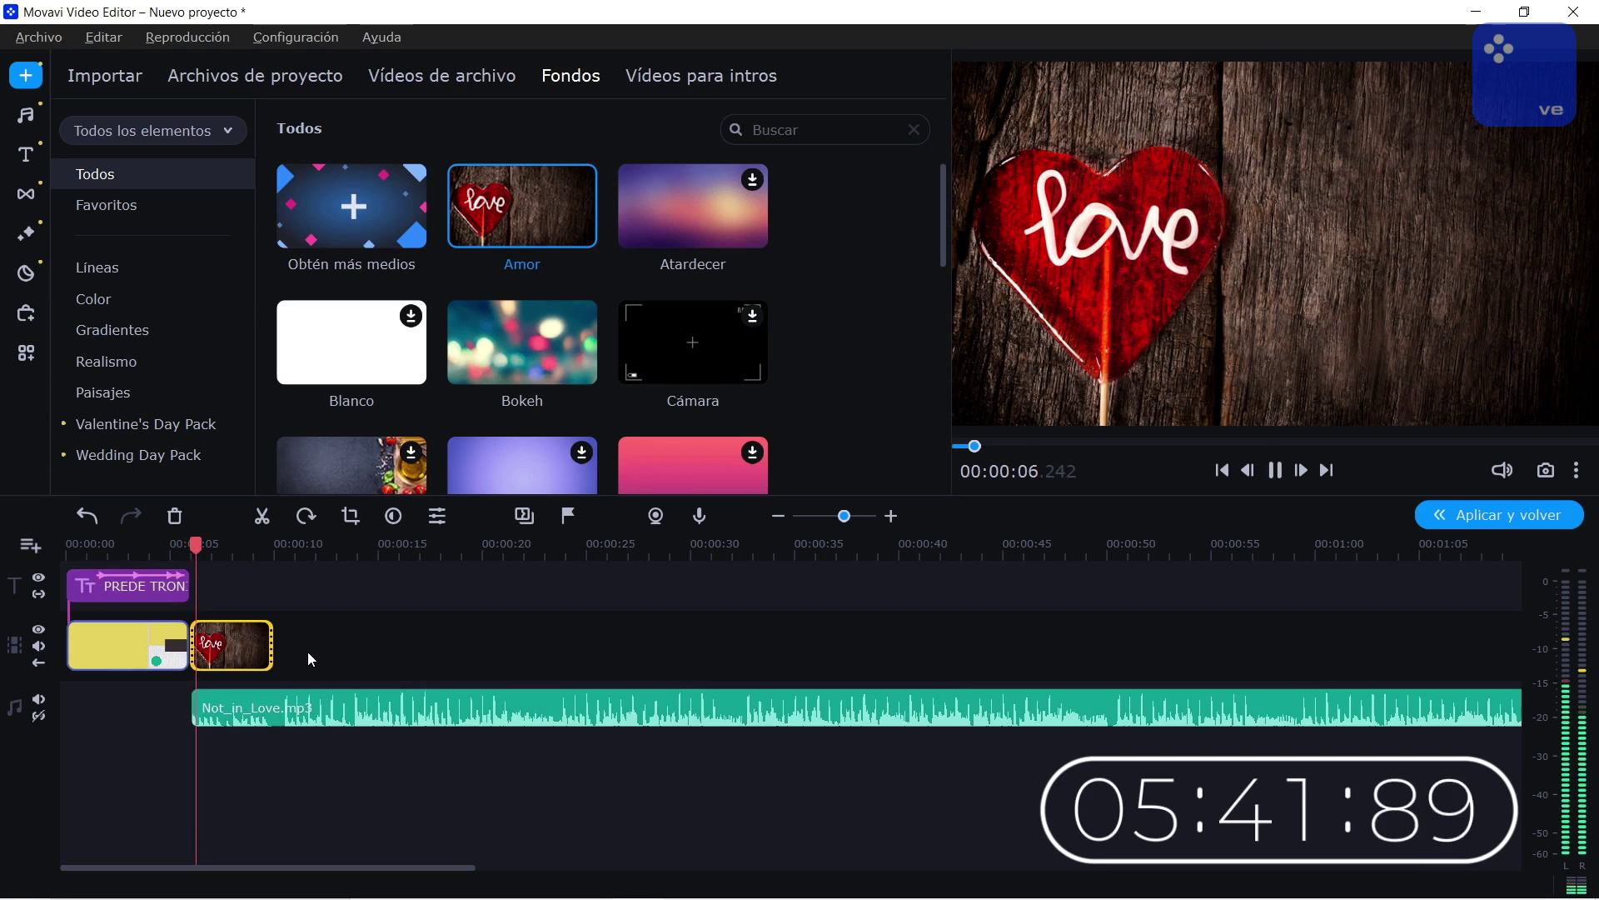
left_click_drag(155, 546, 180, 545)
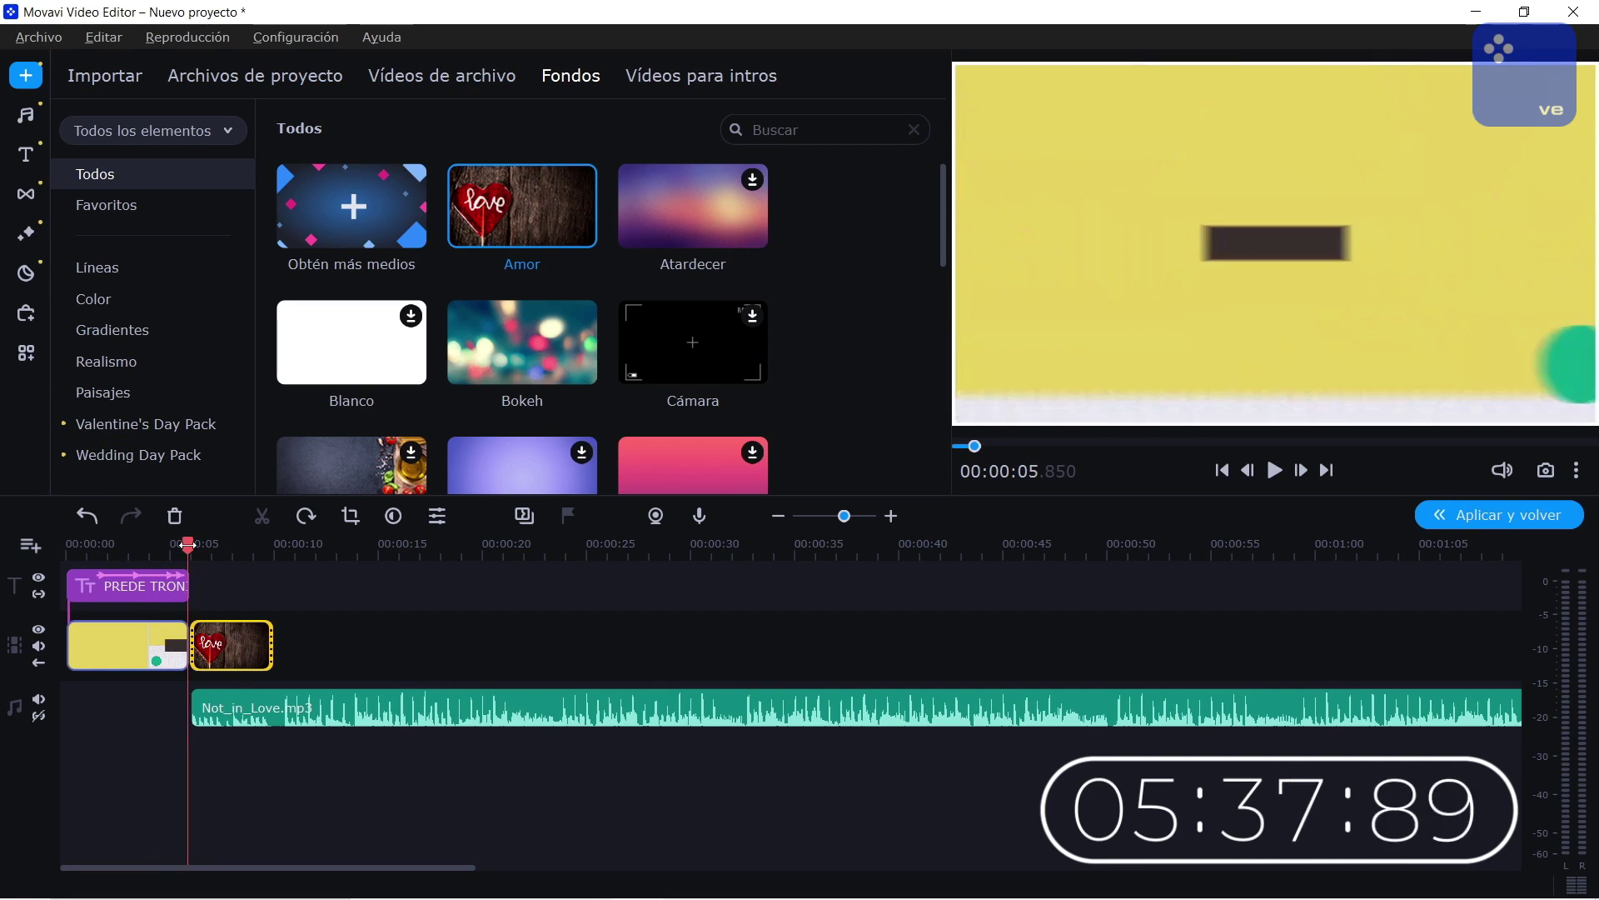
left_click_drag(180, 545, 194, 554)
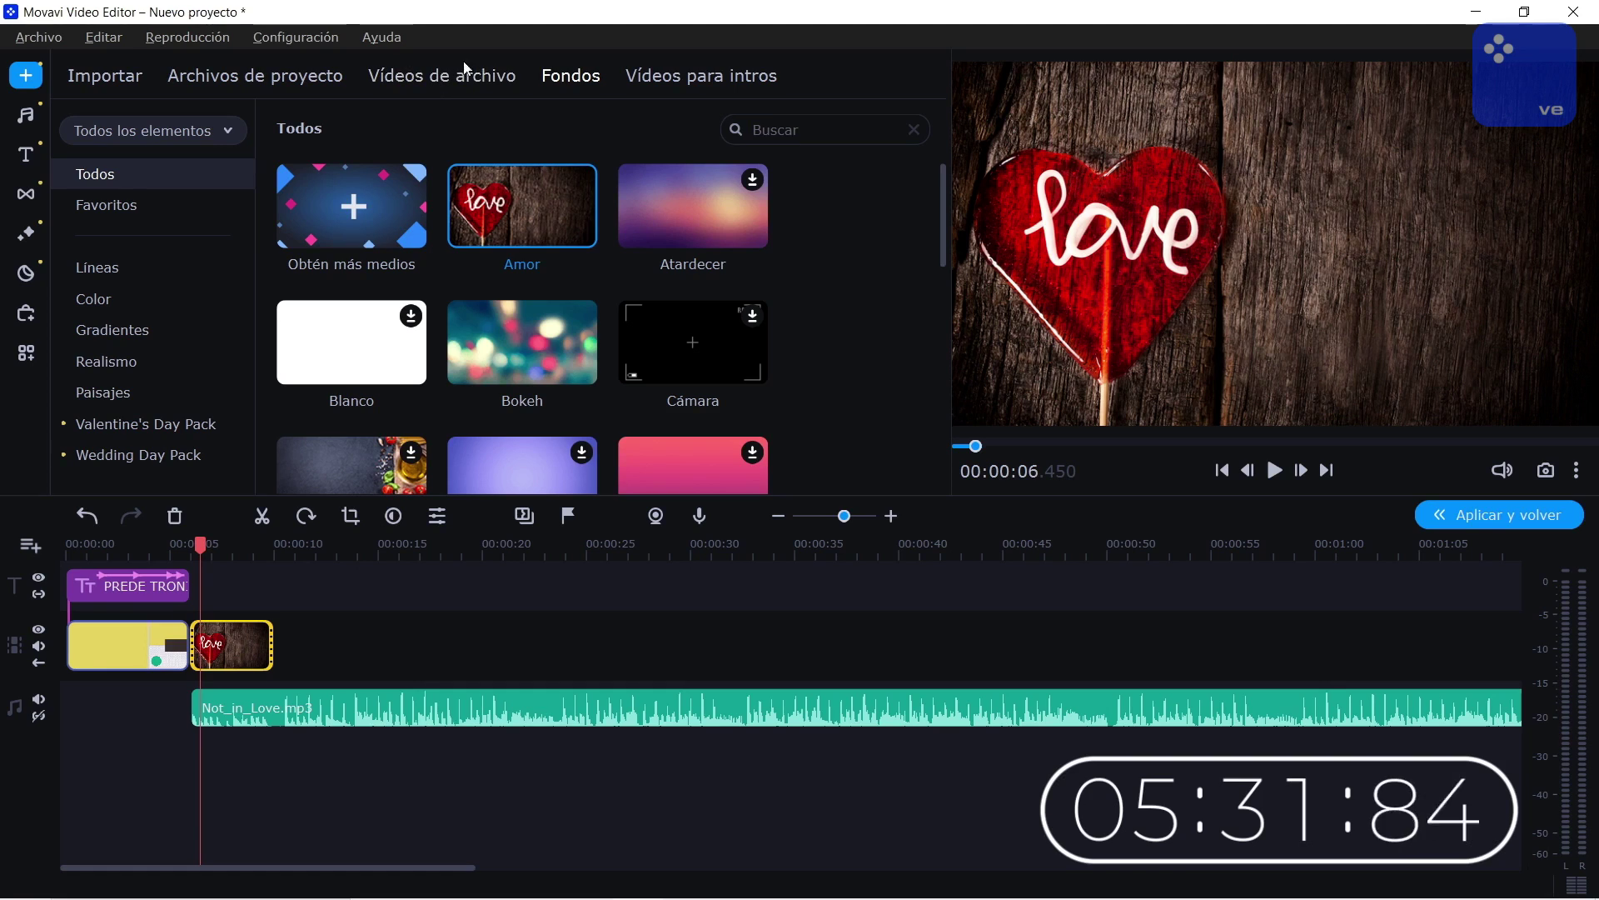
- Drop the Desenfoque - apertura transition at the intro–Amor junction and review it from 5 s
left_click(25, 155)
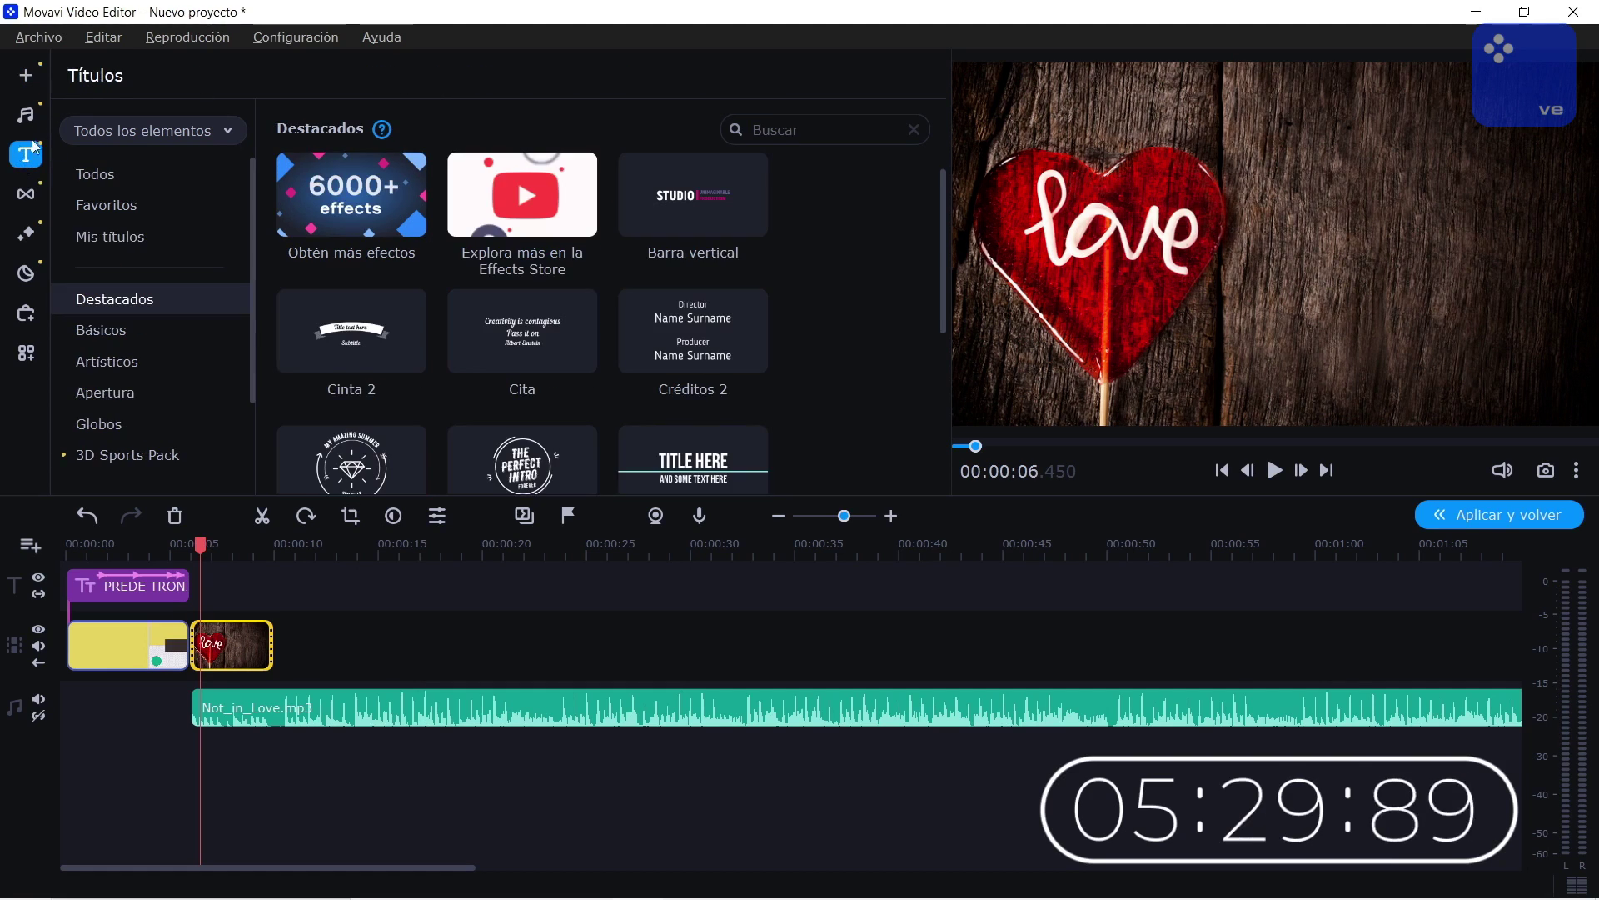
left_click(34, 200)
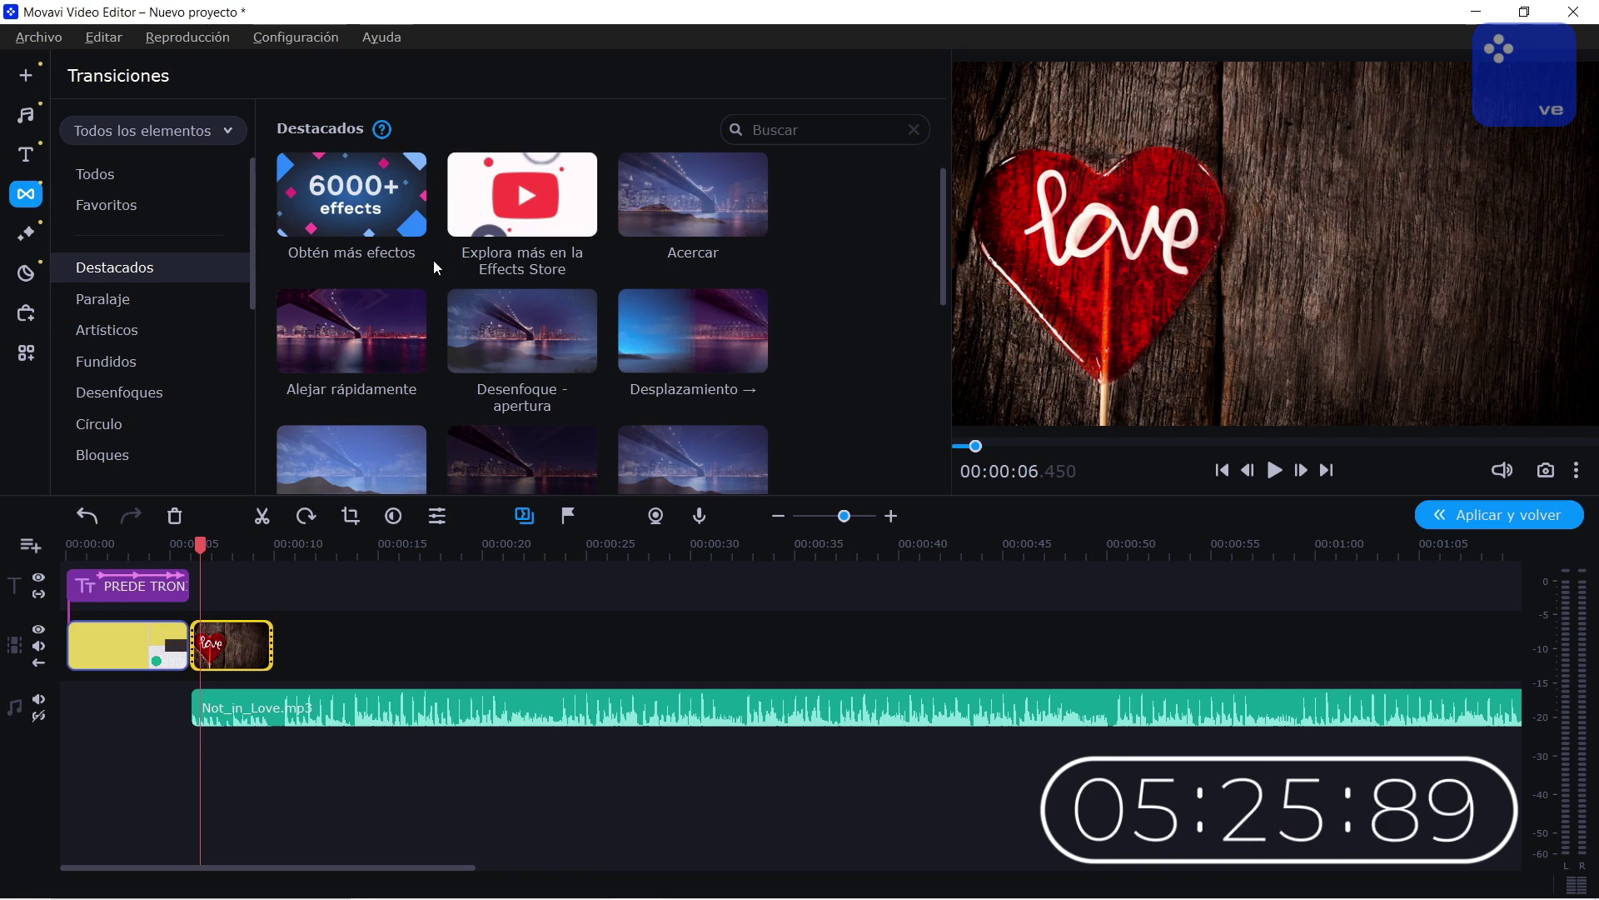
left_click(556, 346)
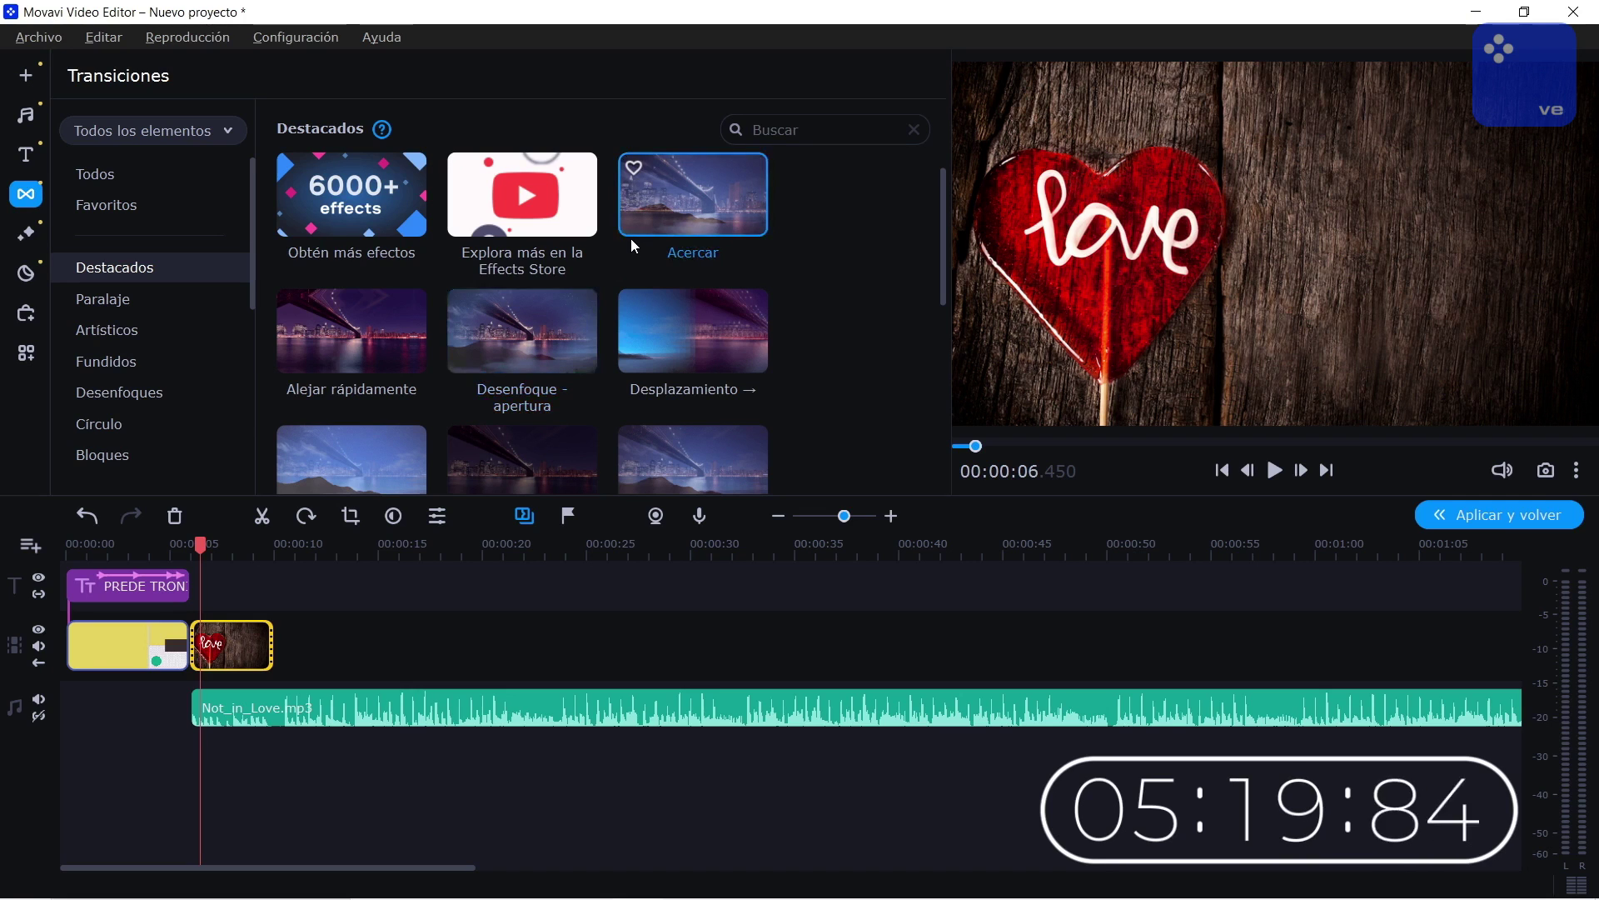
left_click(516, 348)
left_click_drag(516, 348, 189, 675)
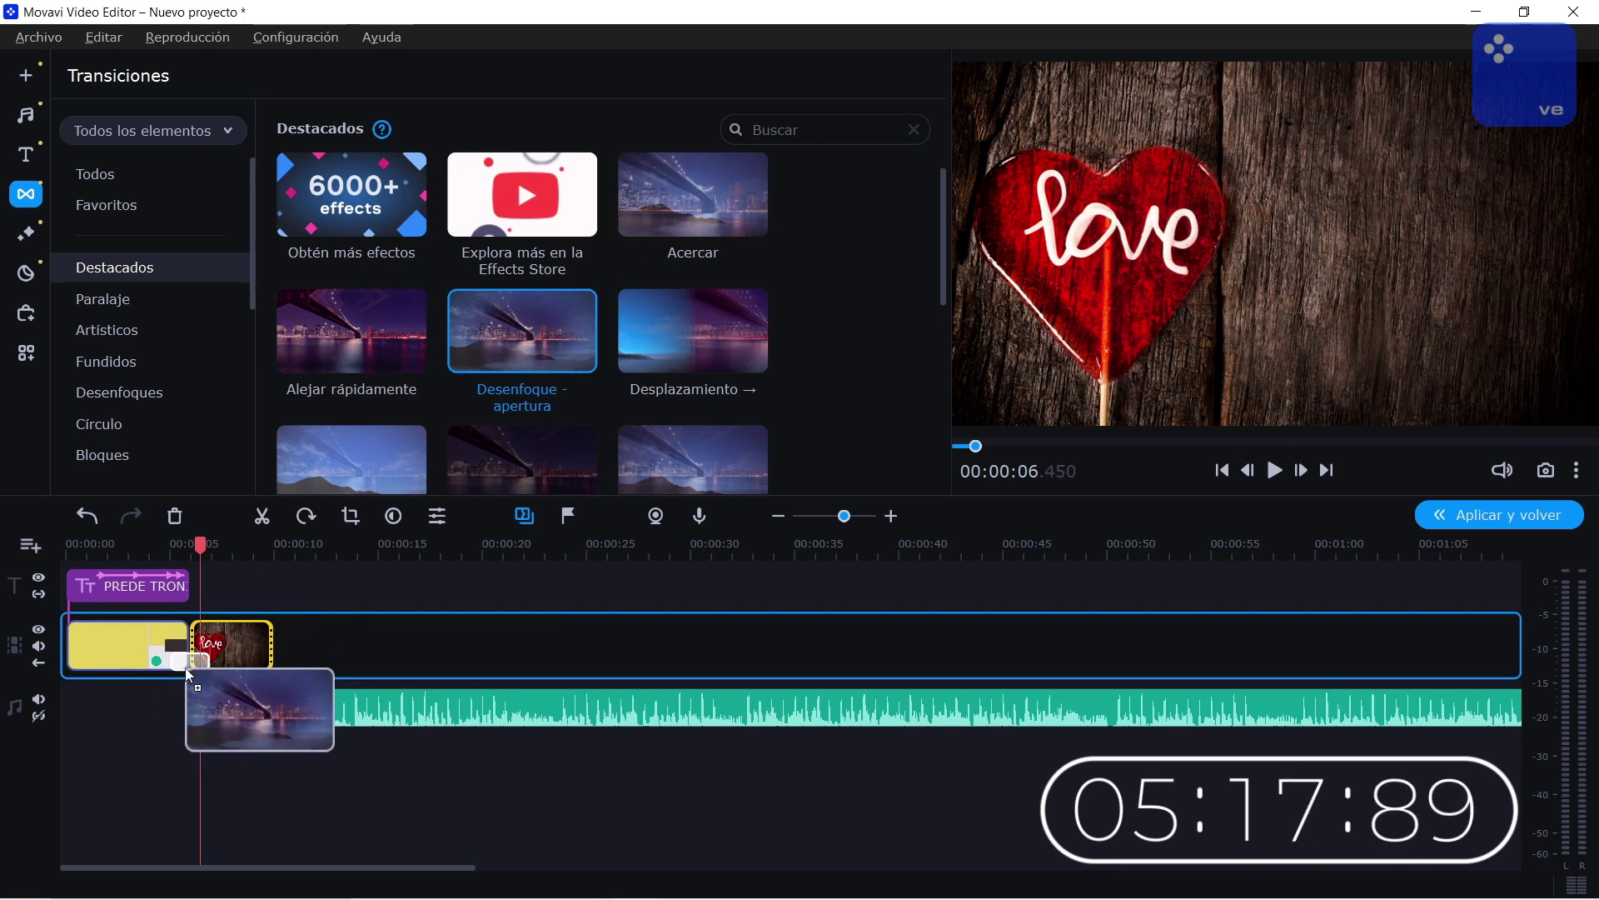
left_click_drag(185, 666, 189, 663)
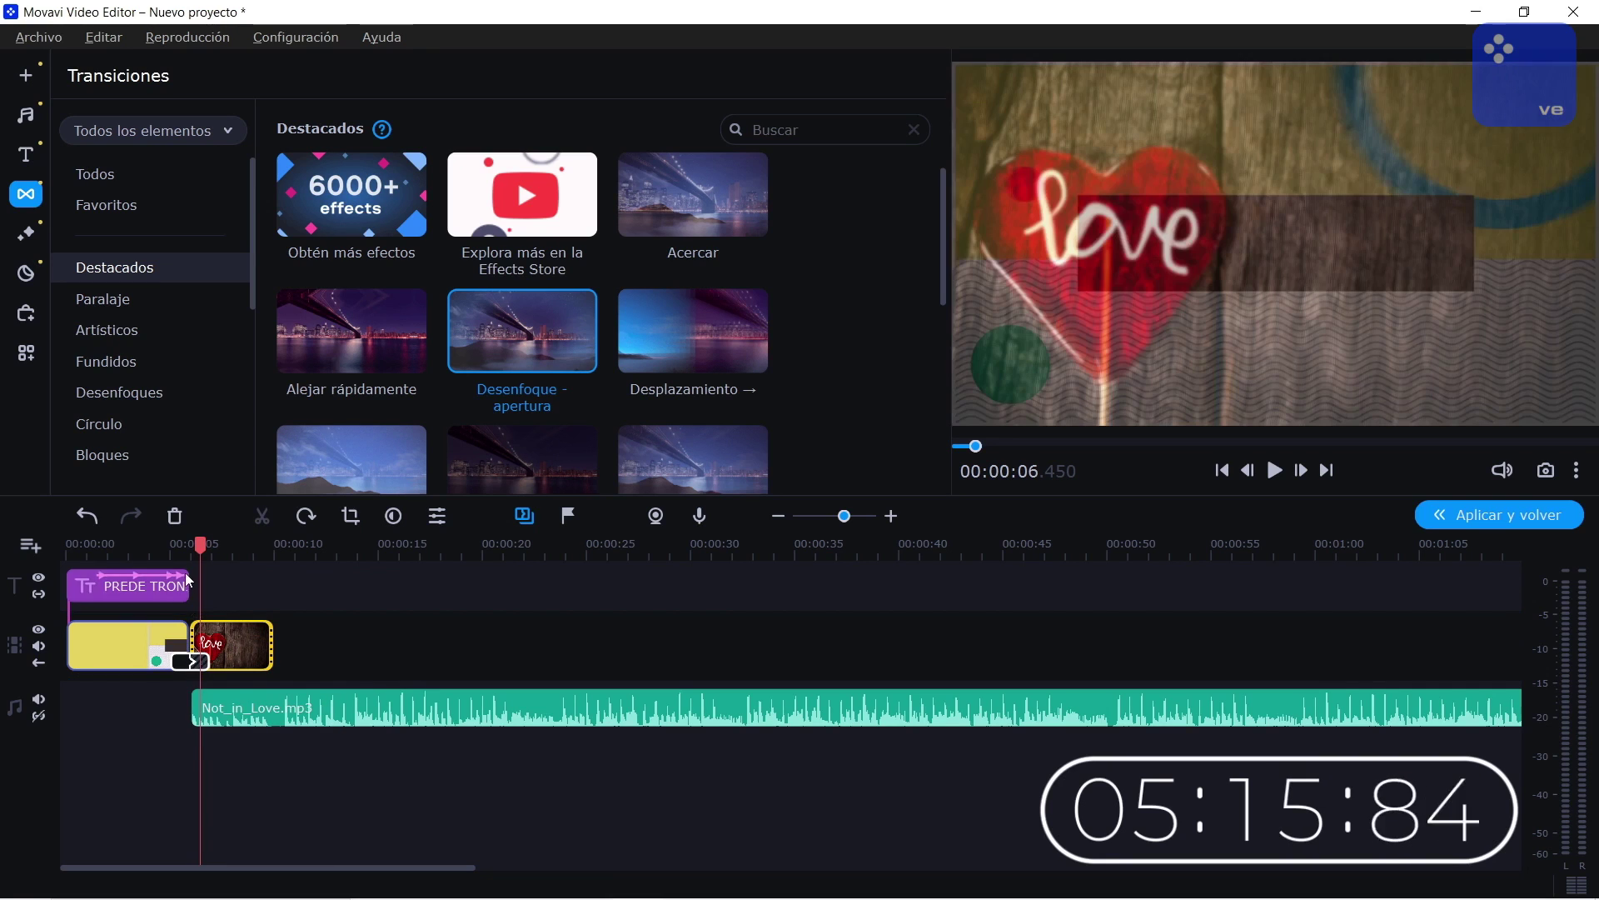
left_click(171, 547)
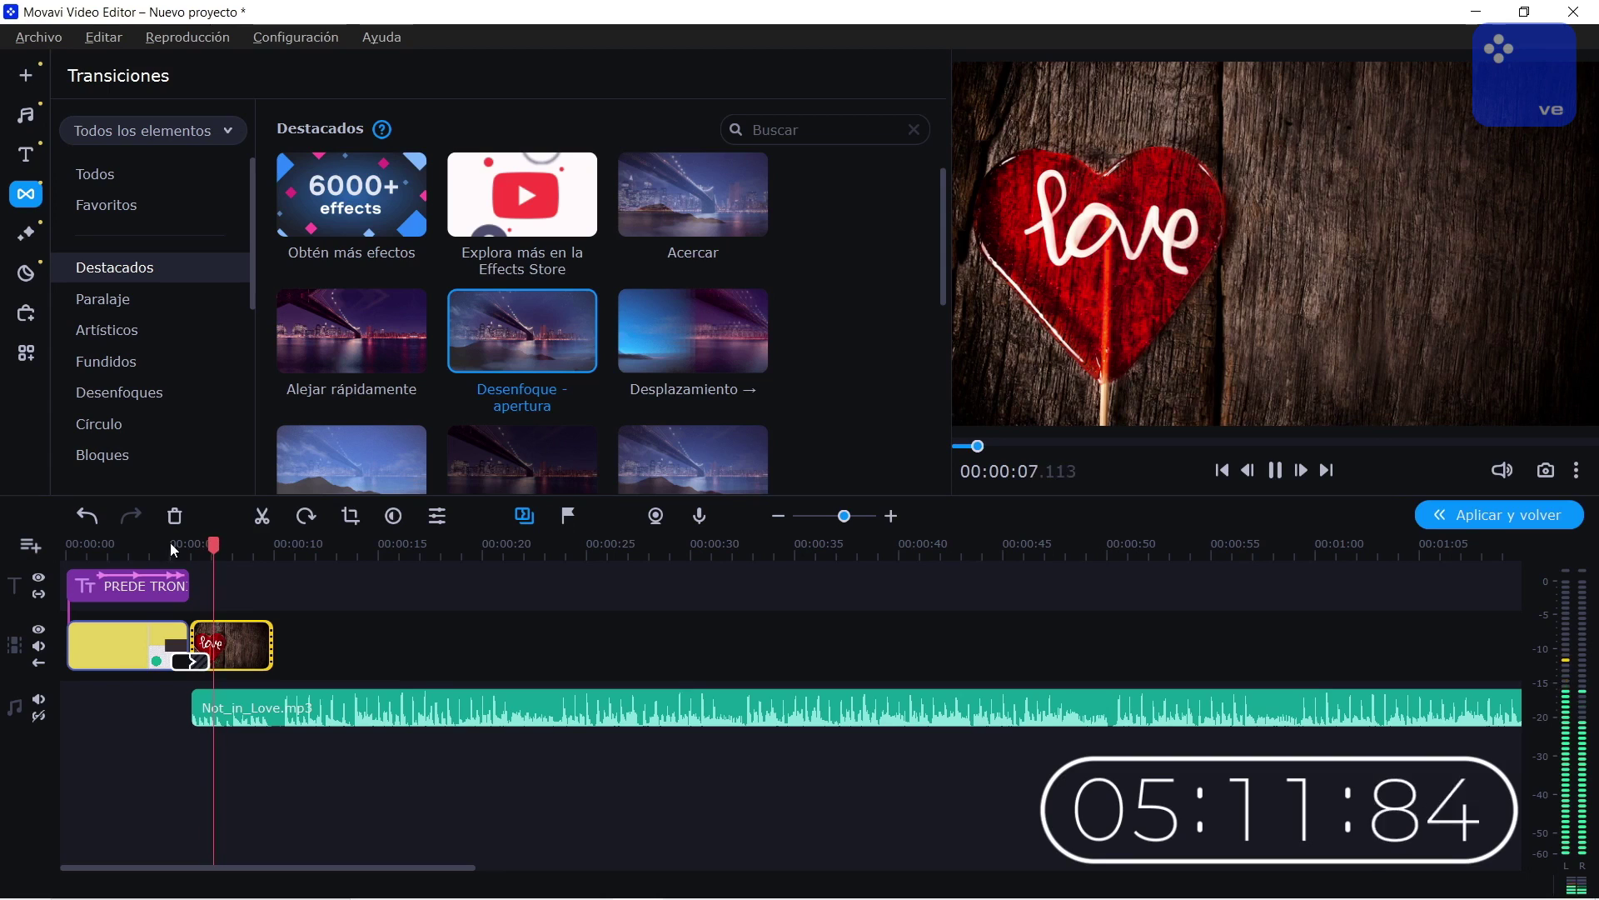
- Add a Simple - Línea title above the heart clip and open its text for editing
scroll(698, 323, "down", 2)
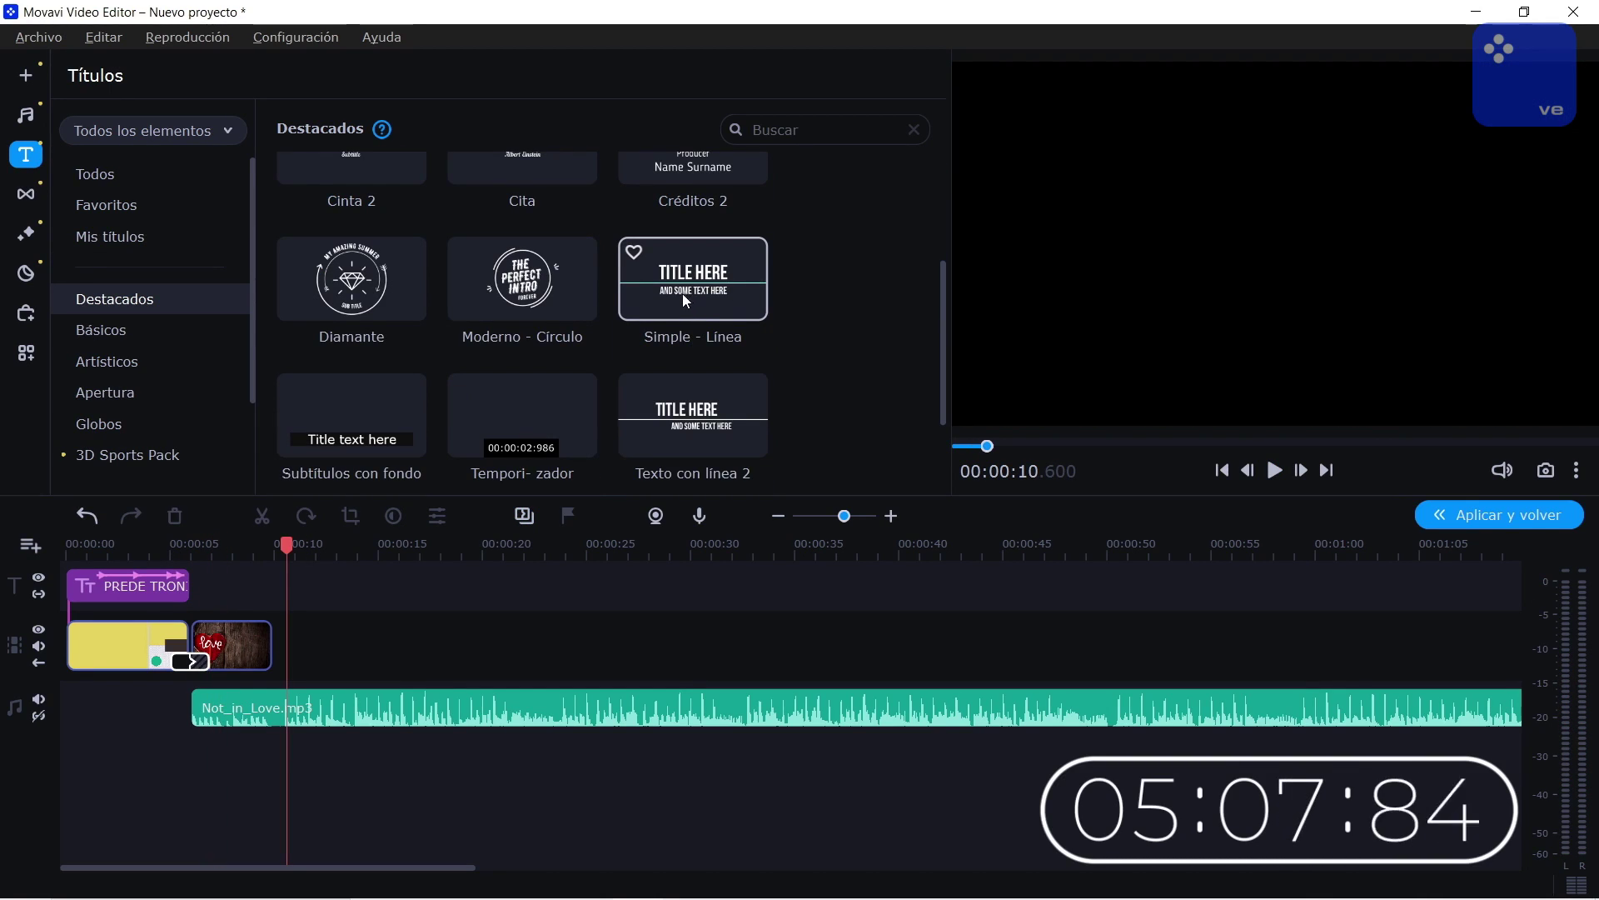
mouse_move(695, 303)
left_mouse_down()
mouse_move(209, 581)
mouse_move(227, 610)
mouse_move(214, 612)
mouse_move(241, 602)
left_mouse_up()
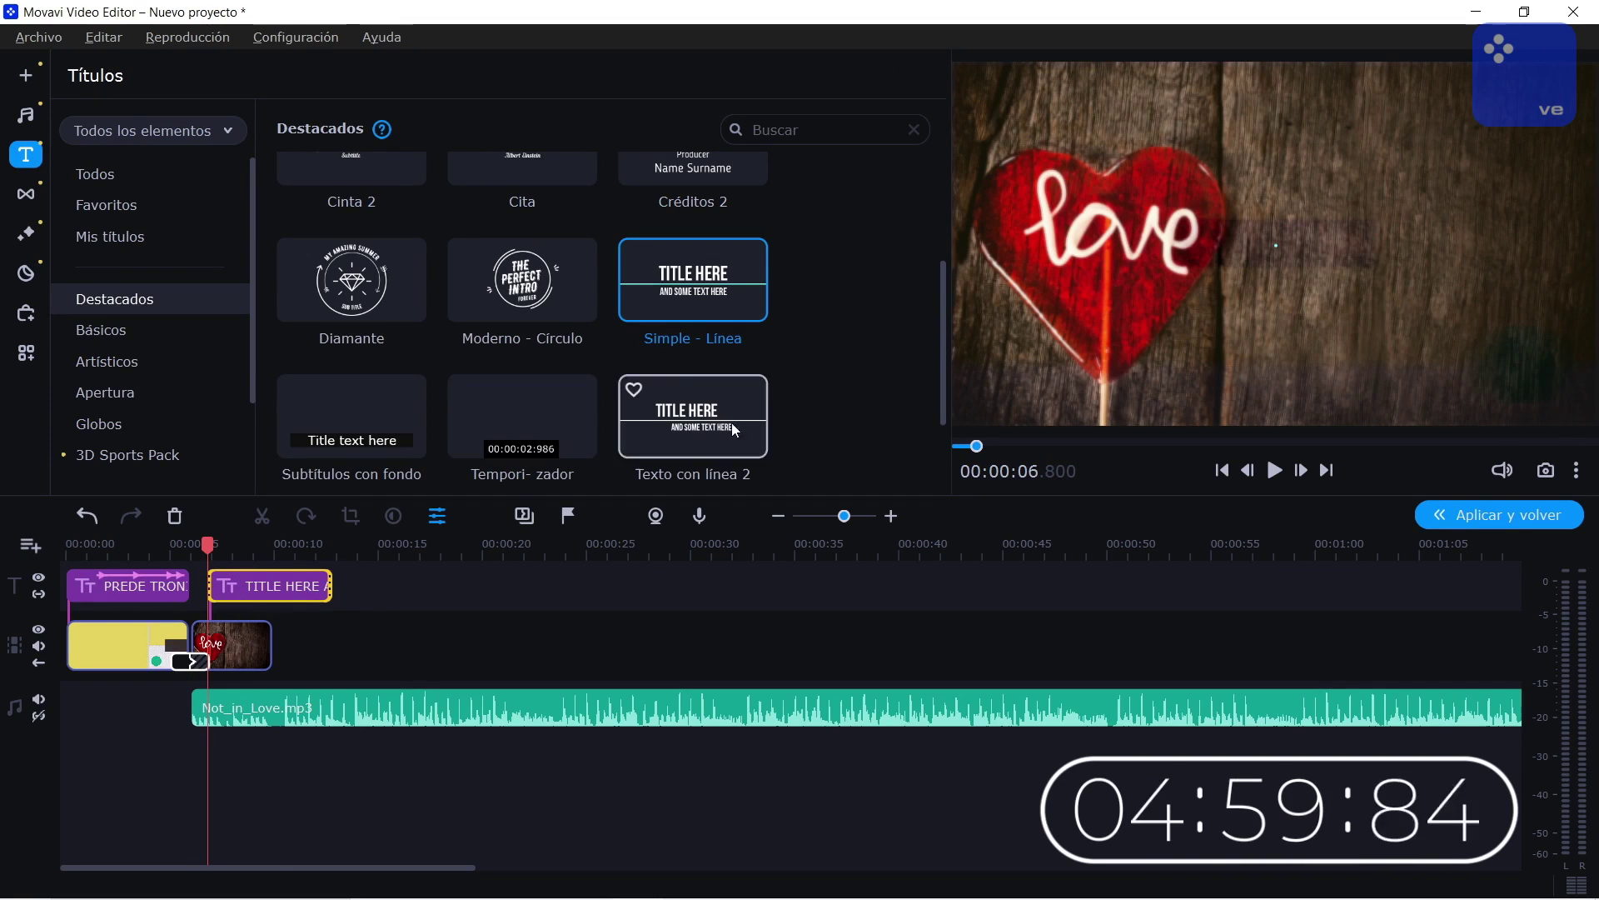
left_click(1274, 471)
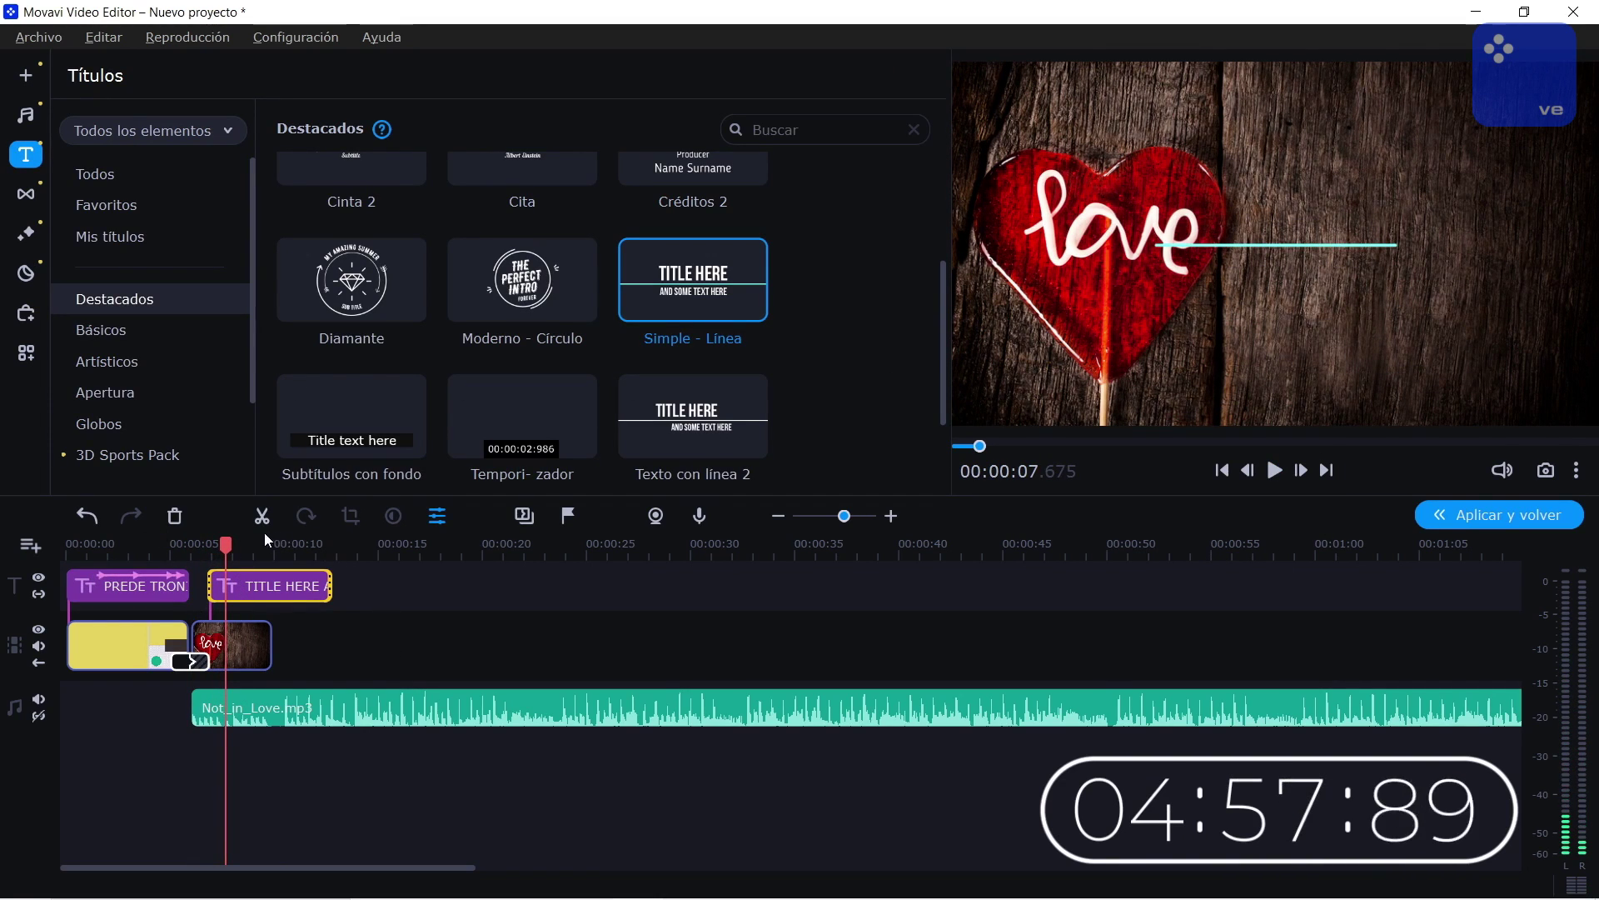
double_click(283, 585)
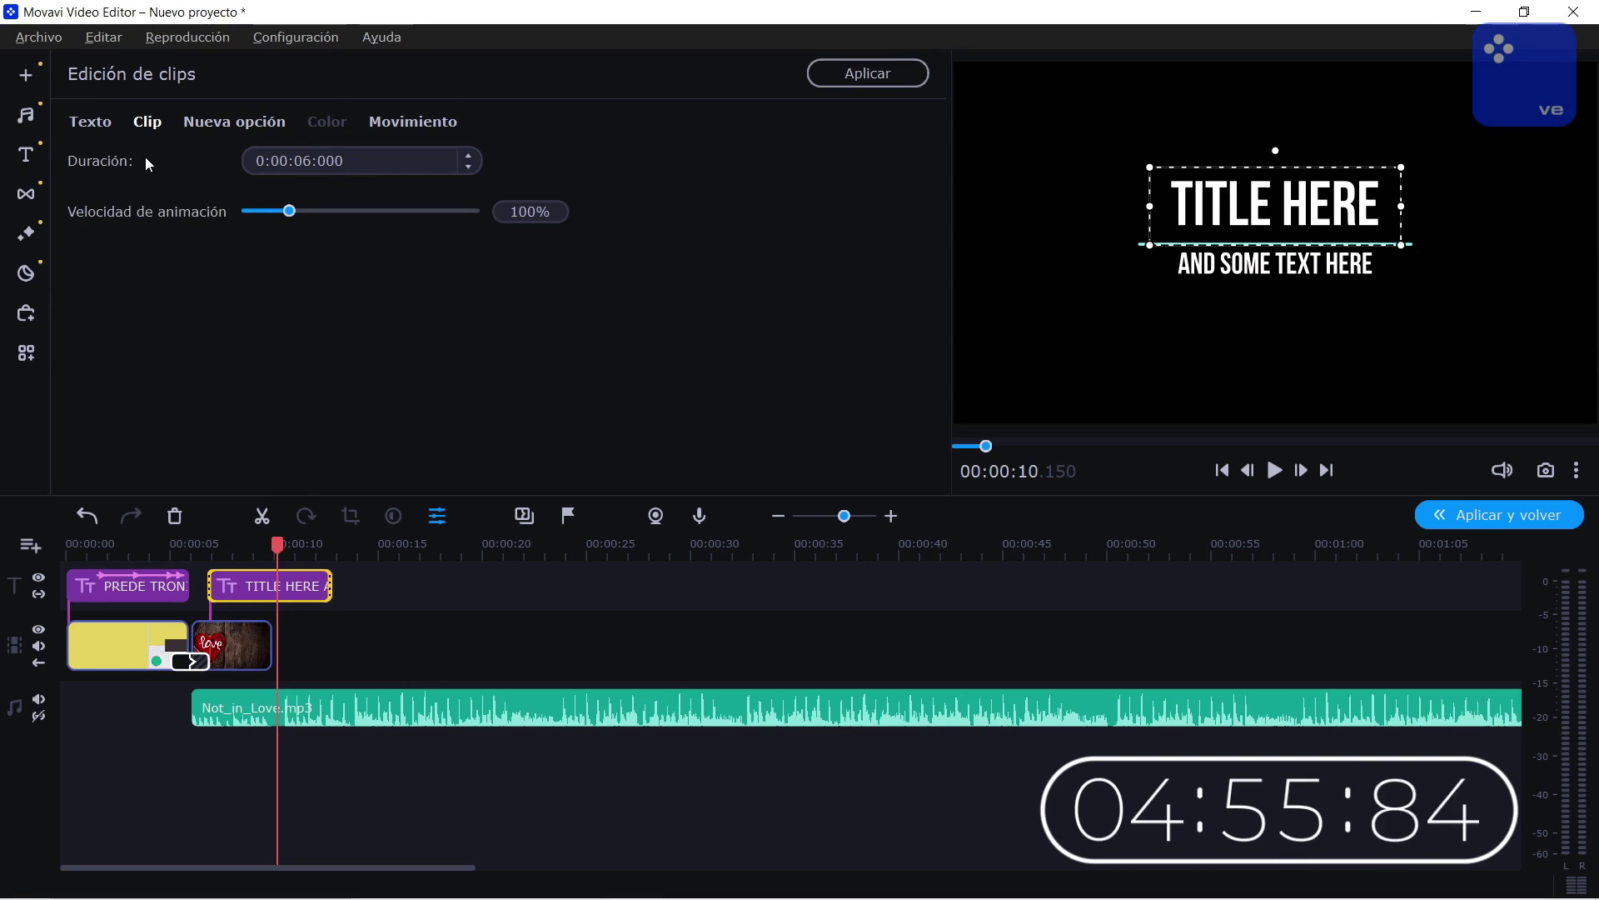
left_click(90, 123)
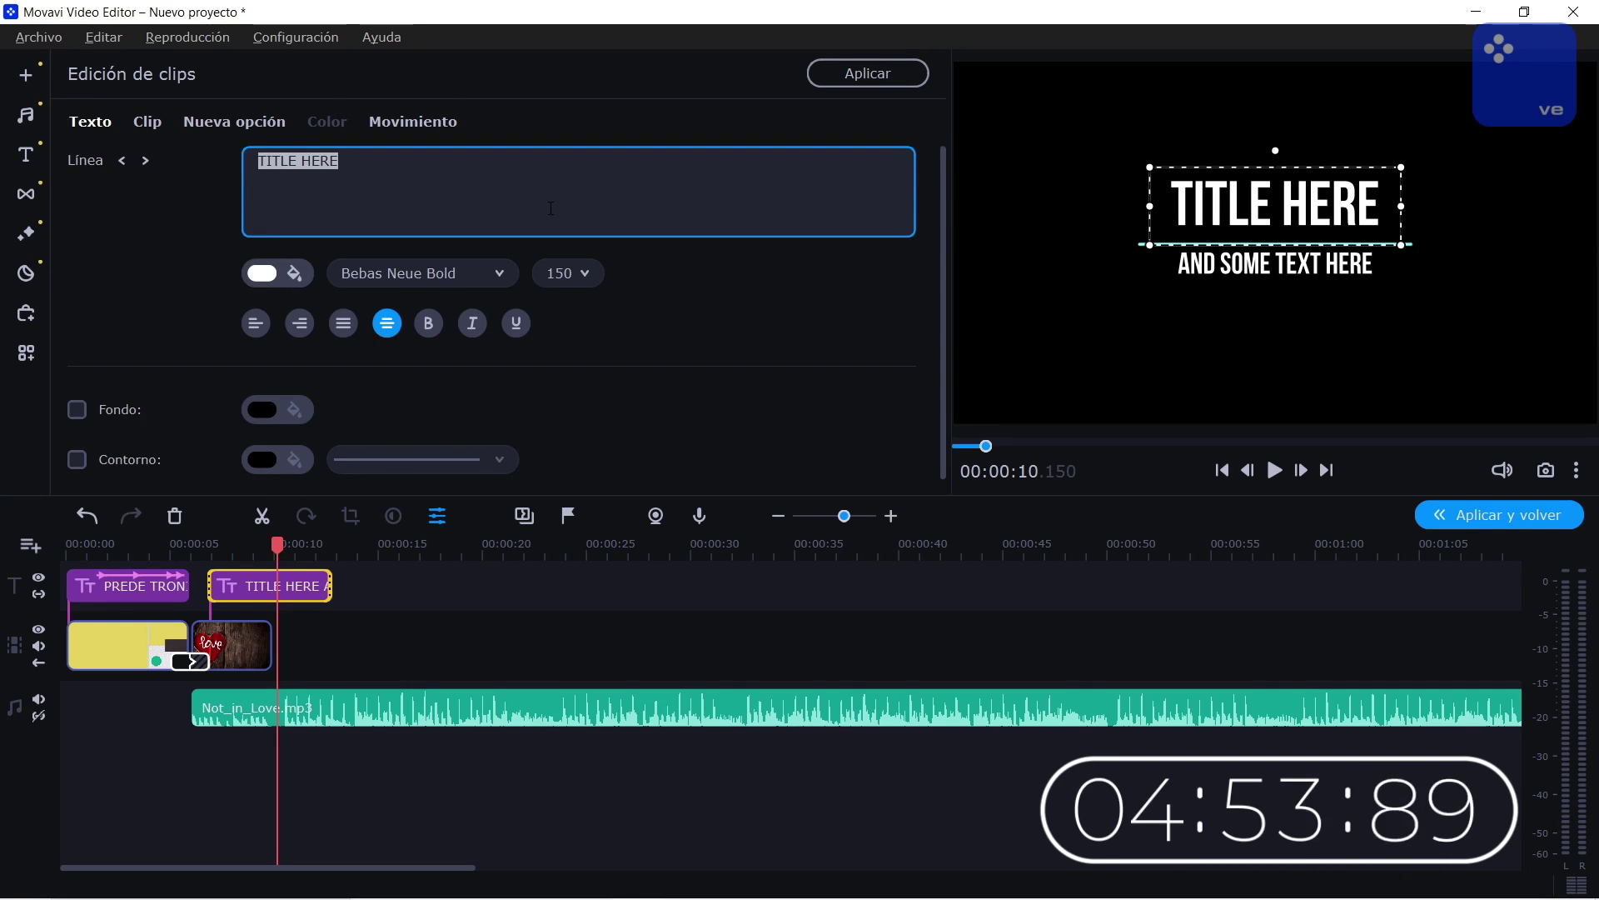
- Enter DIA DE SAN VALENTIN and FEBRERO 2023, widening and centring the title box
type("DIA DE SAN VALENTIN")
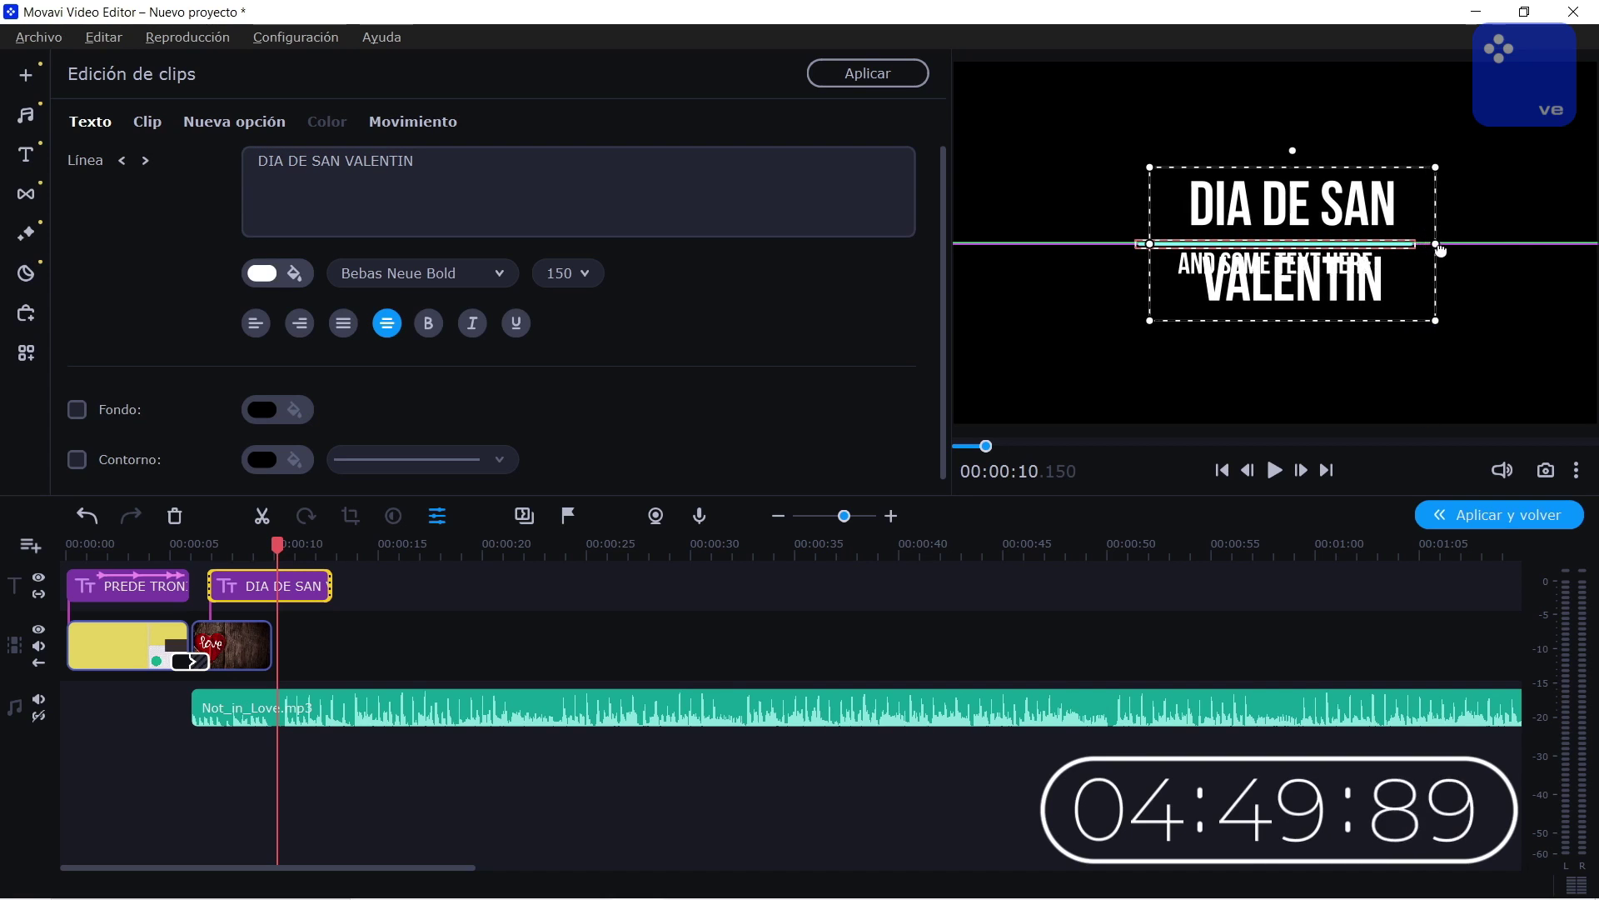
left_click_drag(1397, 244, 1566, 241)
left_click_drag(1438, 179, 1359, 177)
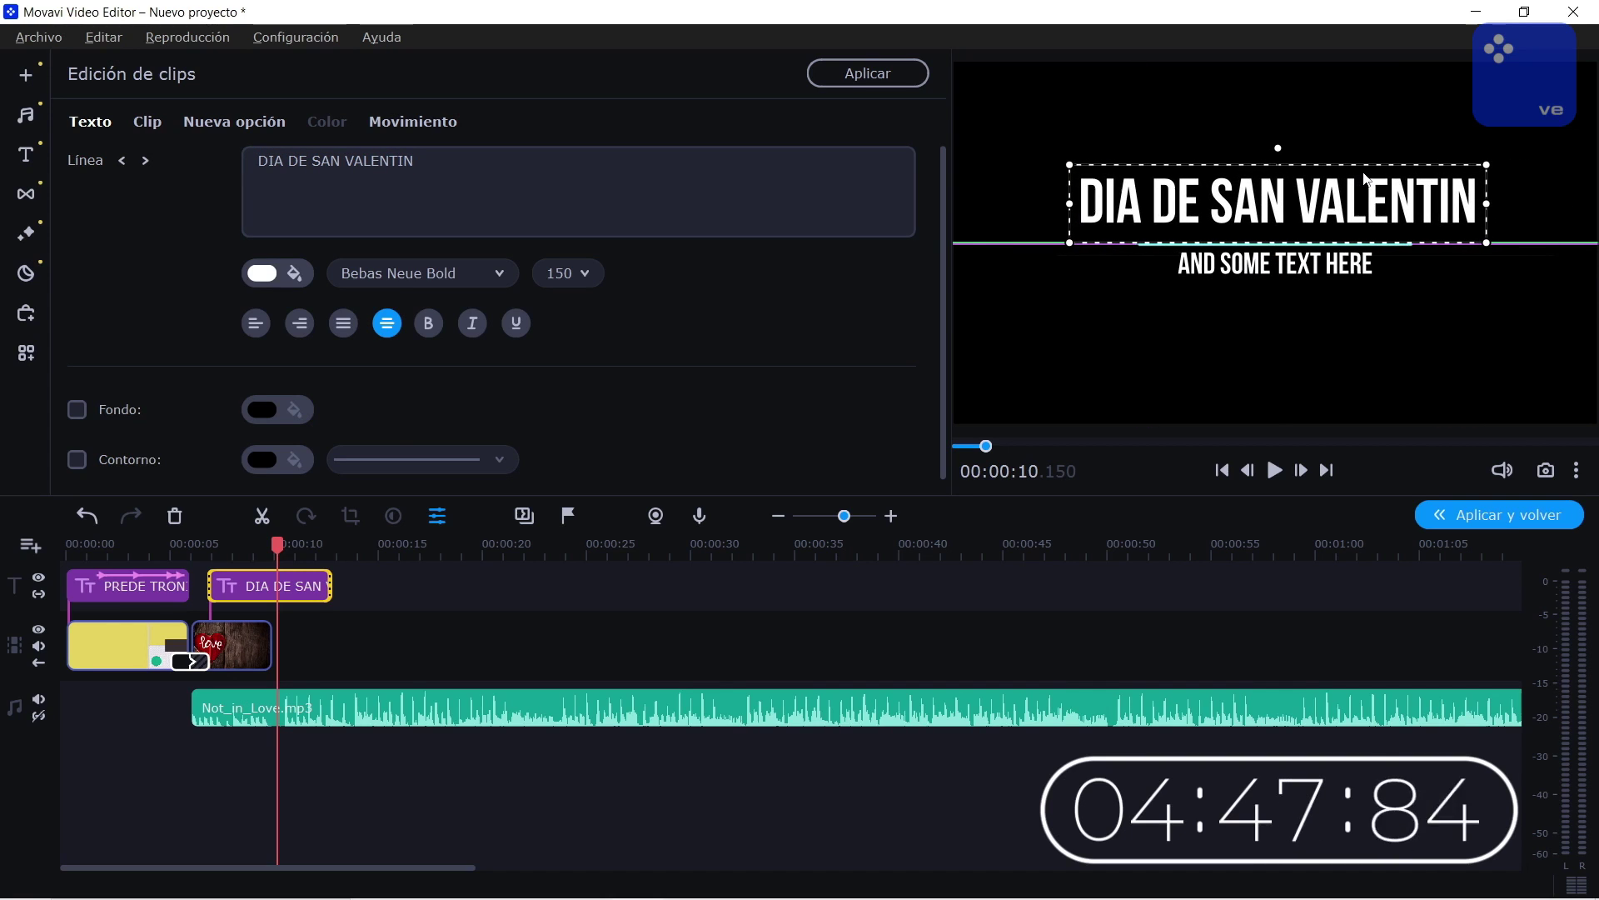
double_click(1274, 264)
type("FEBRERO 2023")
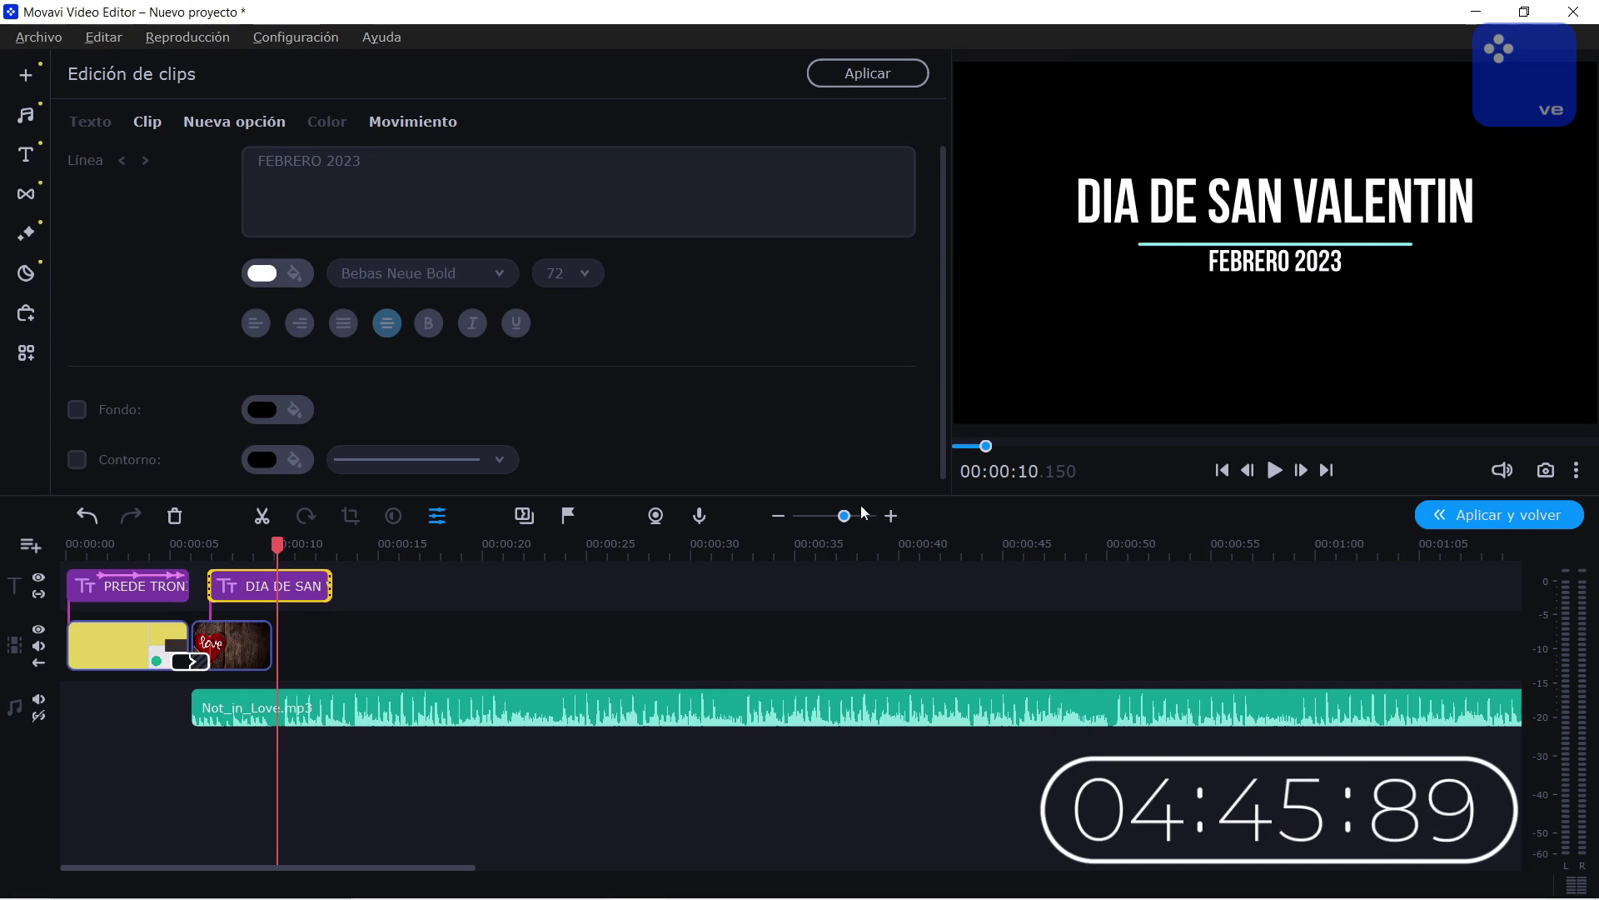
left_click(26, 233)
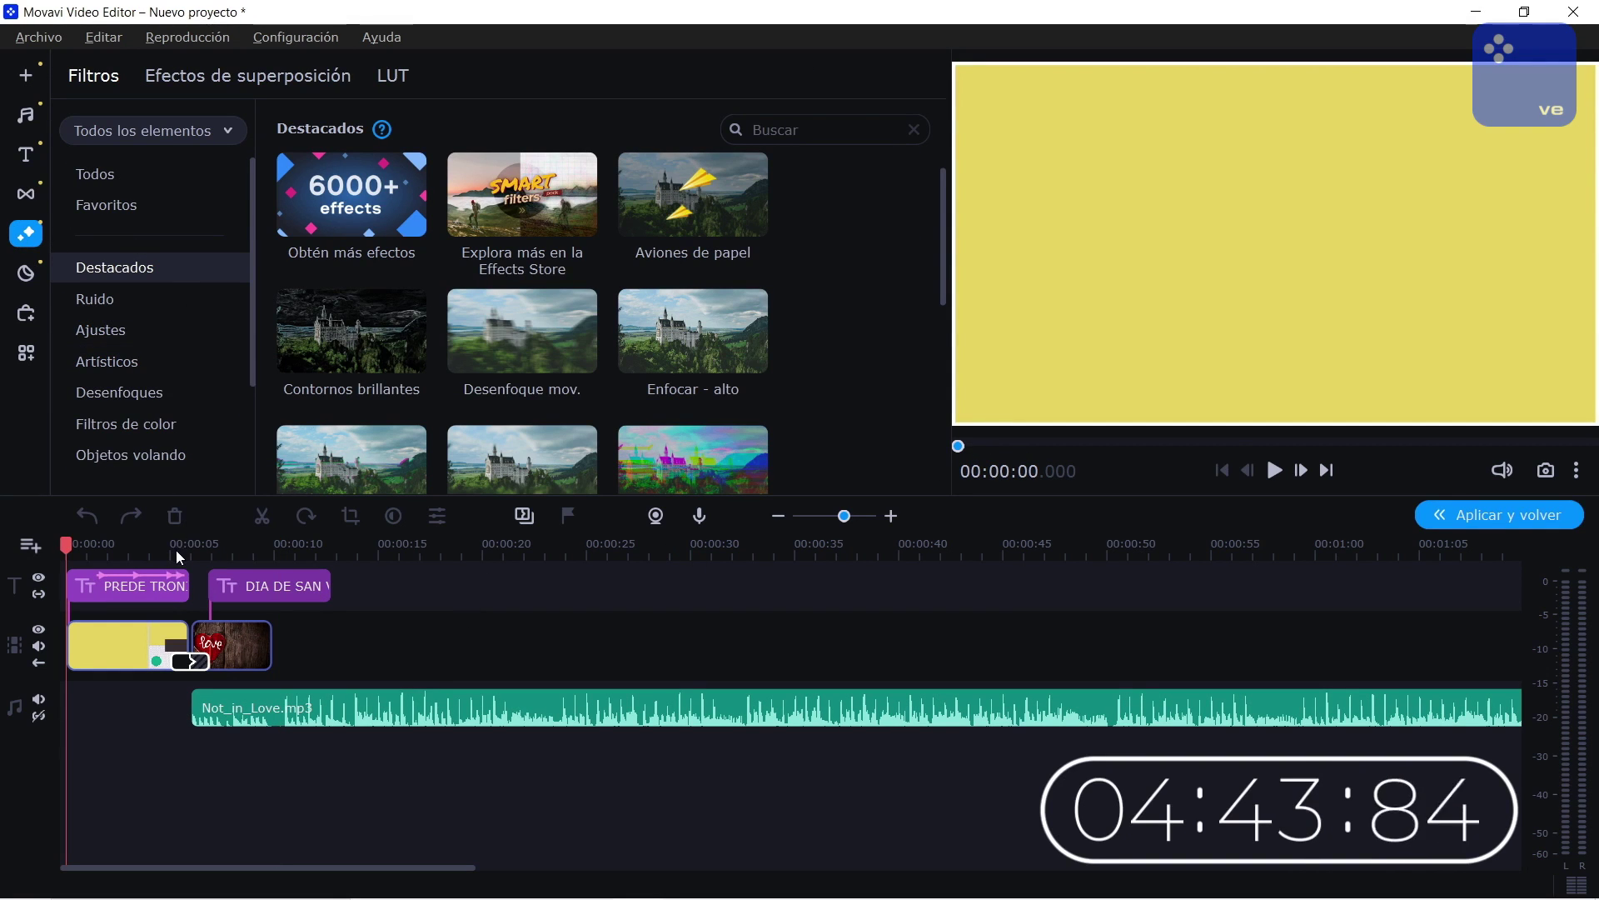
- Preview the Desenfoque mov. and Enfocar - alto filters in the filters library
left_click(26, 194)
left_click(28, 154)
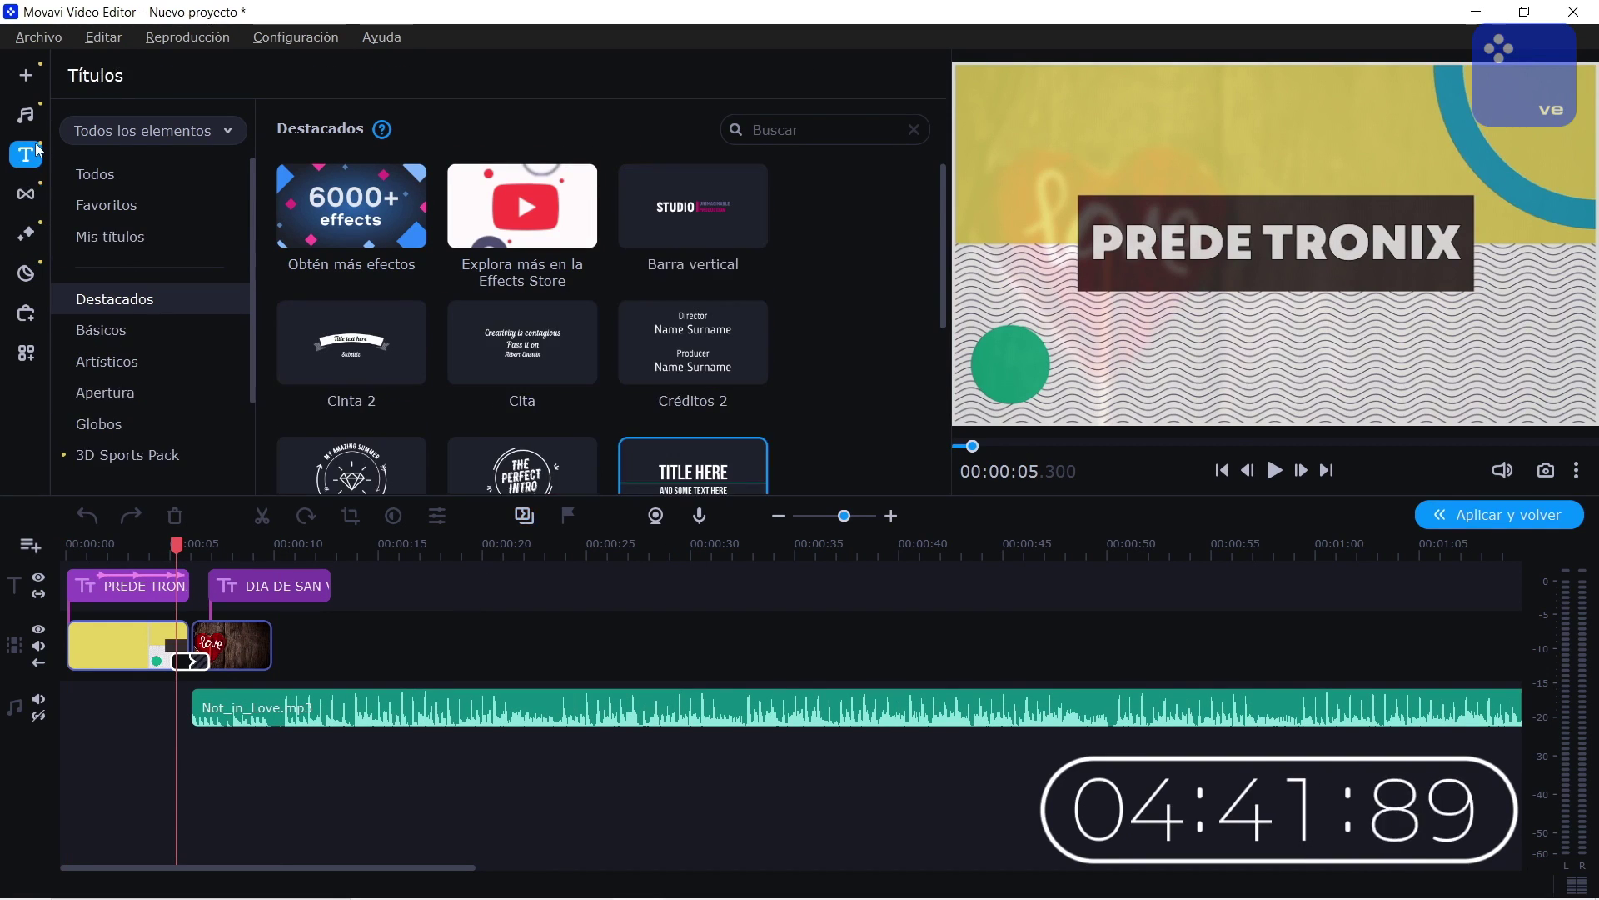
left_click(37, 121)
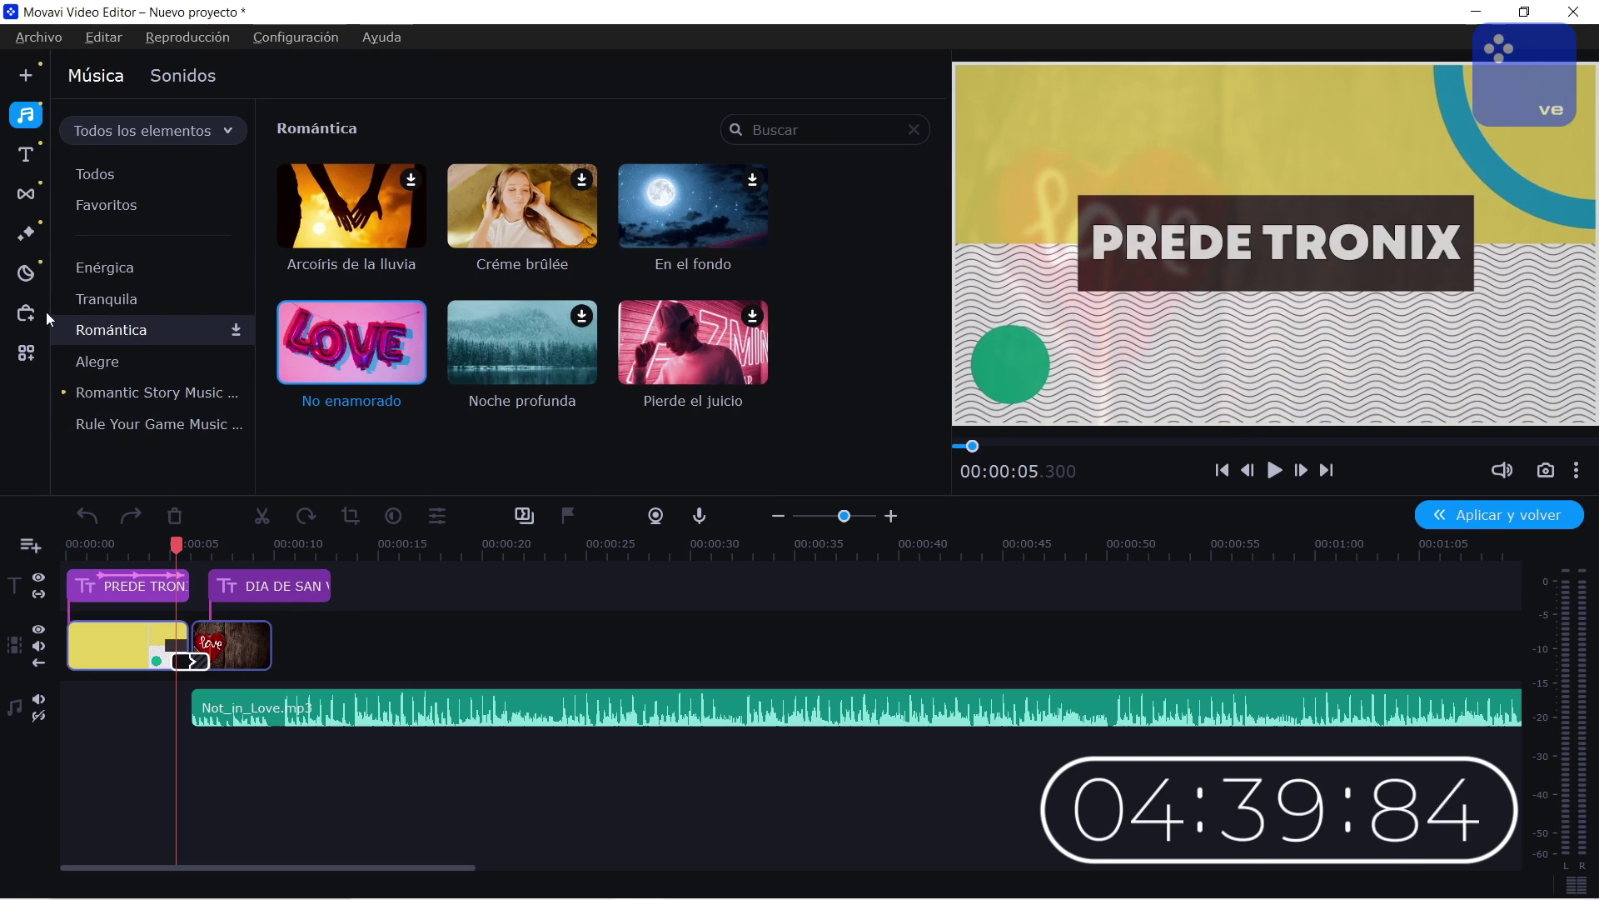
left_click(26, 234)
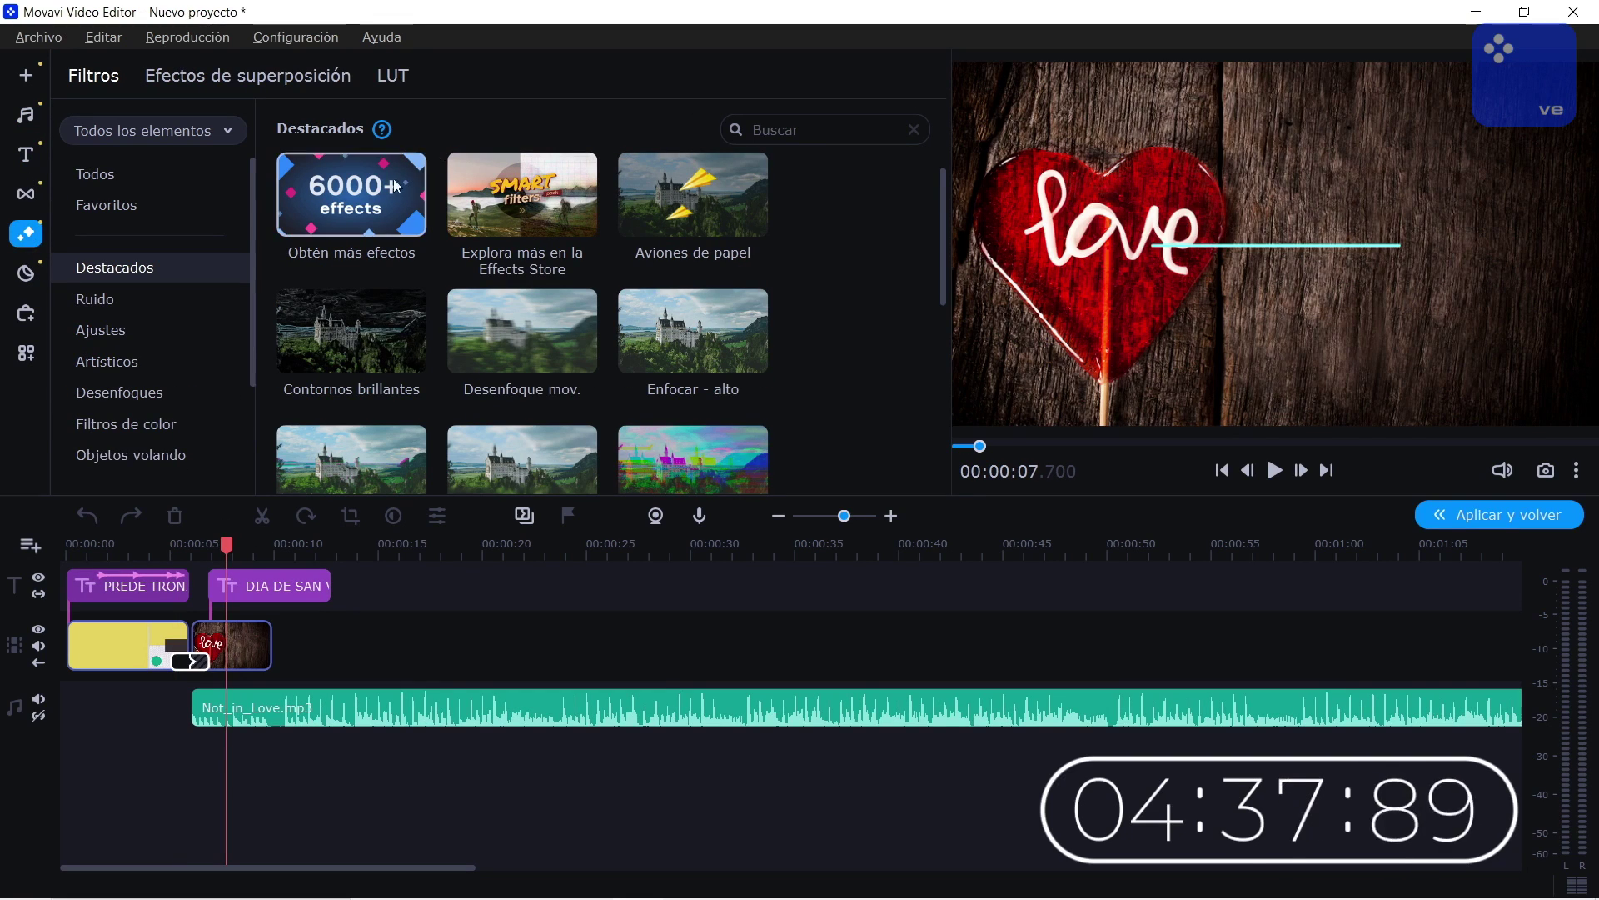
left_click(488, 360)
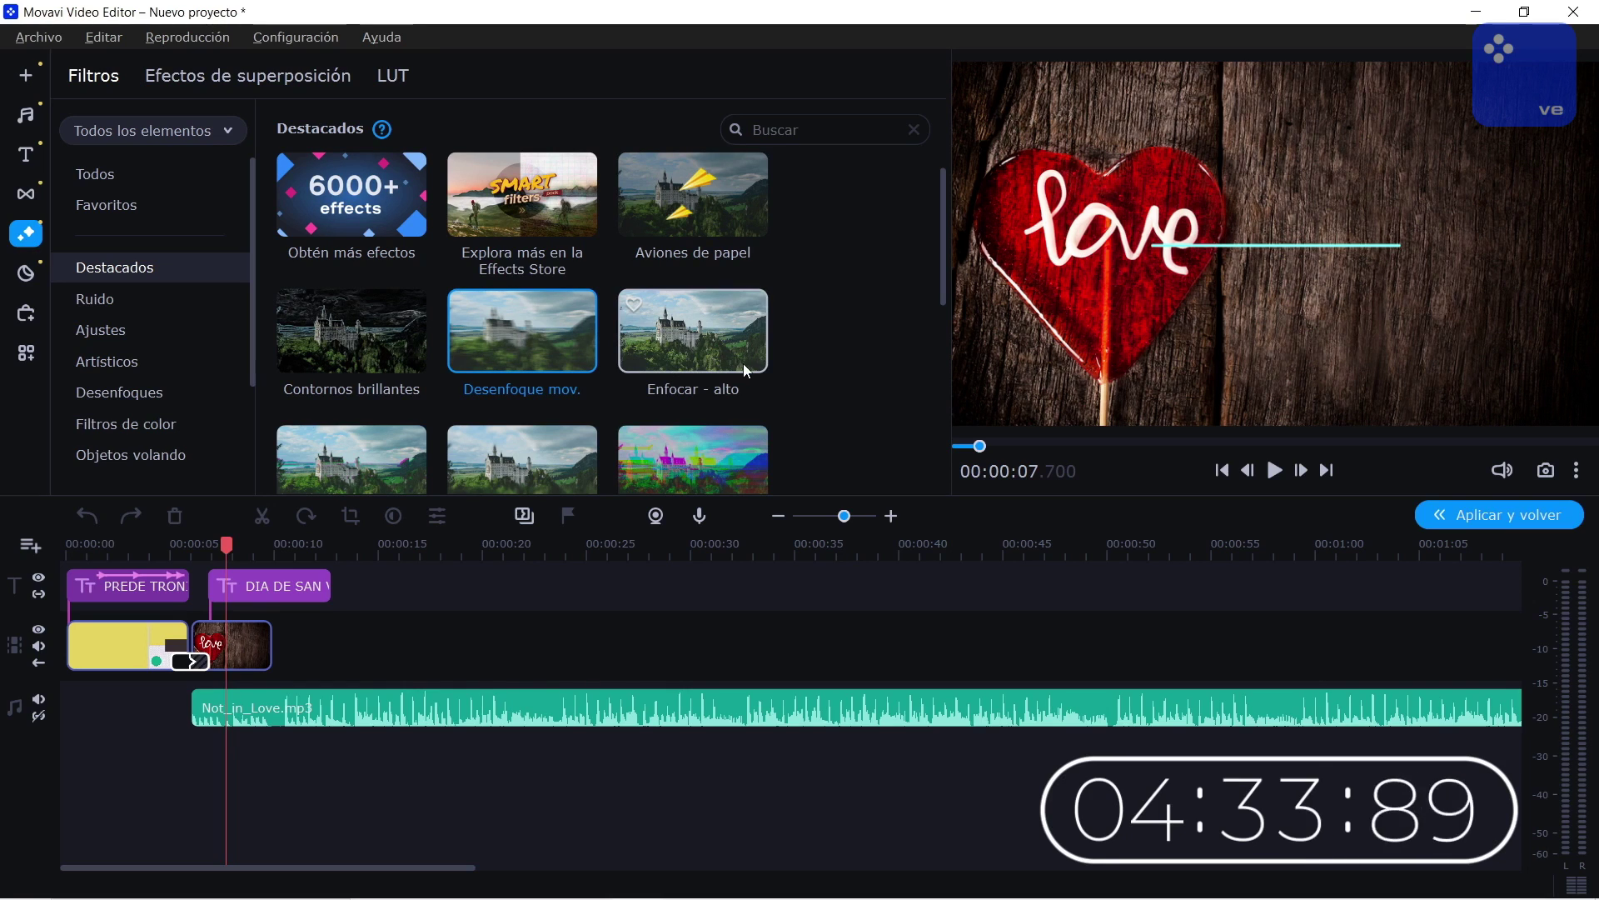
left_click(702, 342)
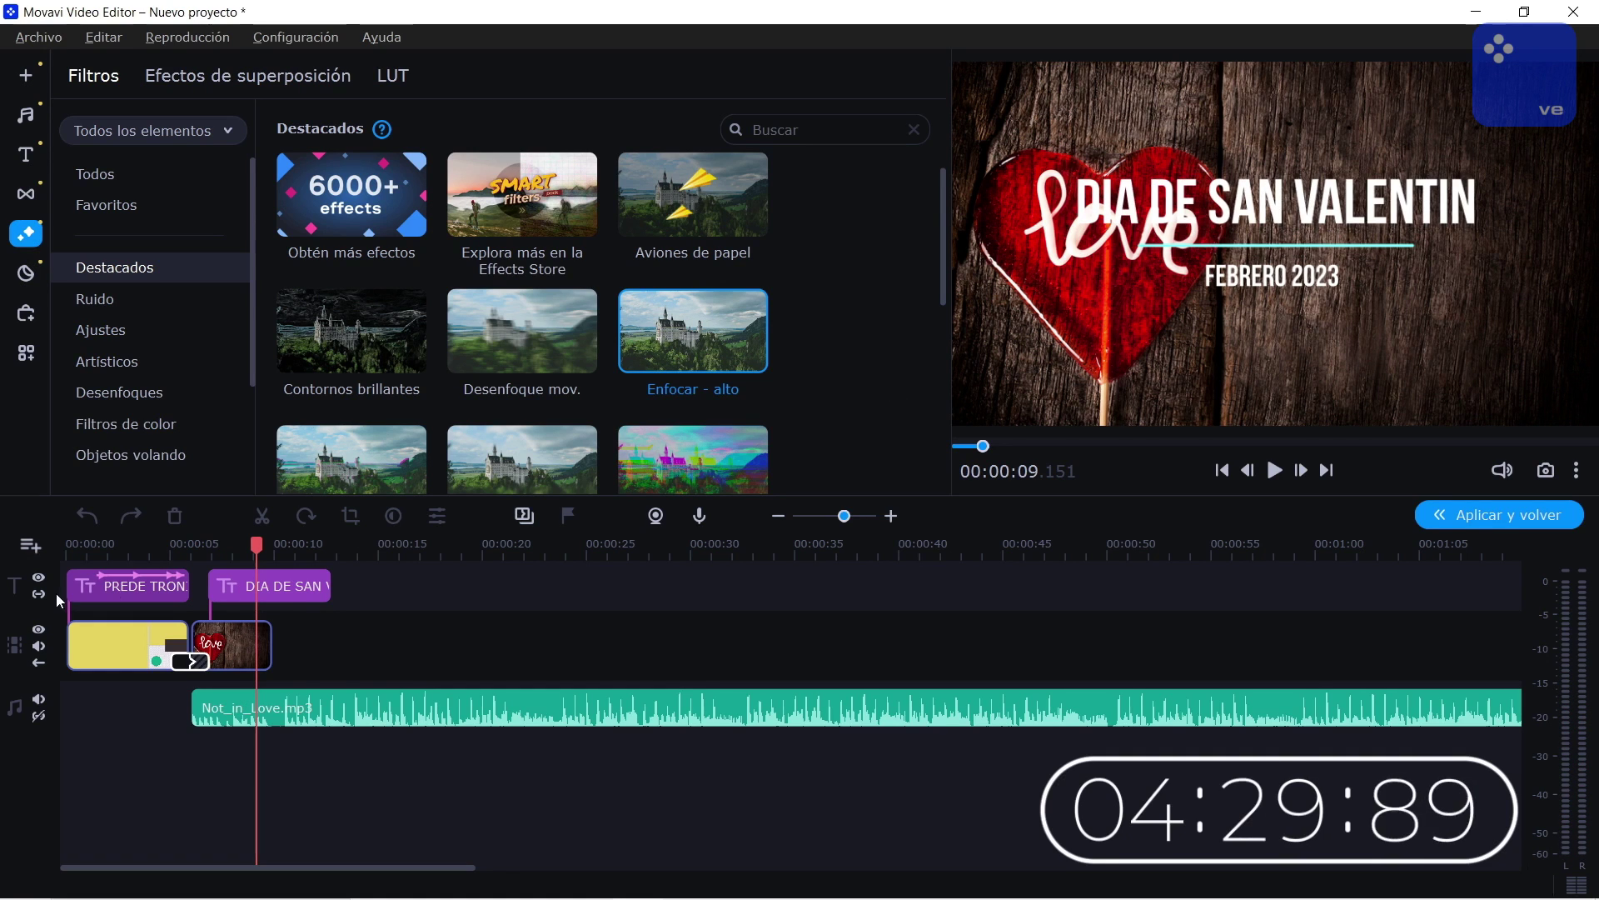
- Extend the Amor heart clip to about 12.8 s to match the title, and play it back
left_click(291, 600)
left_click(199, 547)
key("space")
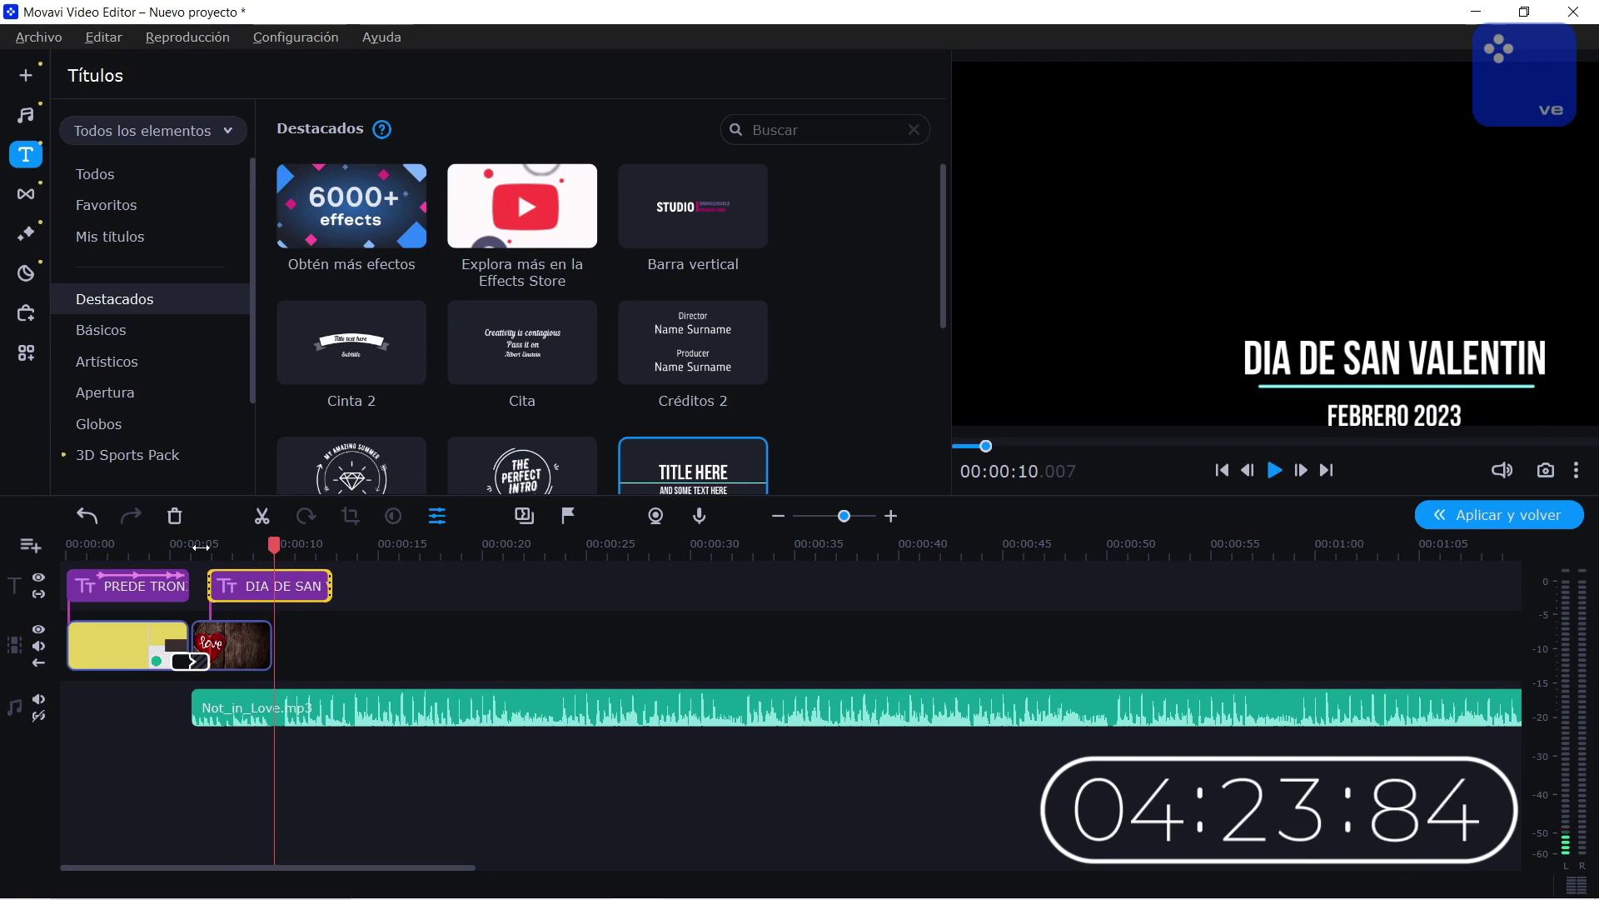
left_click_drag(271, 645, 332, 645)
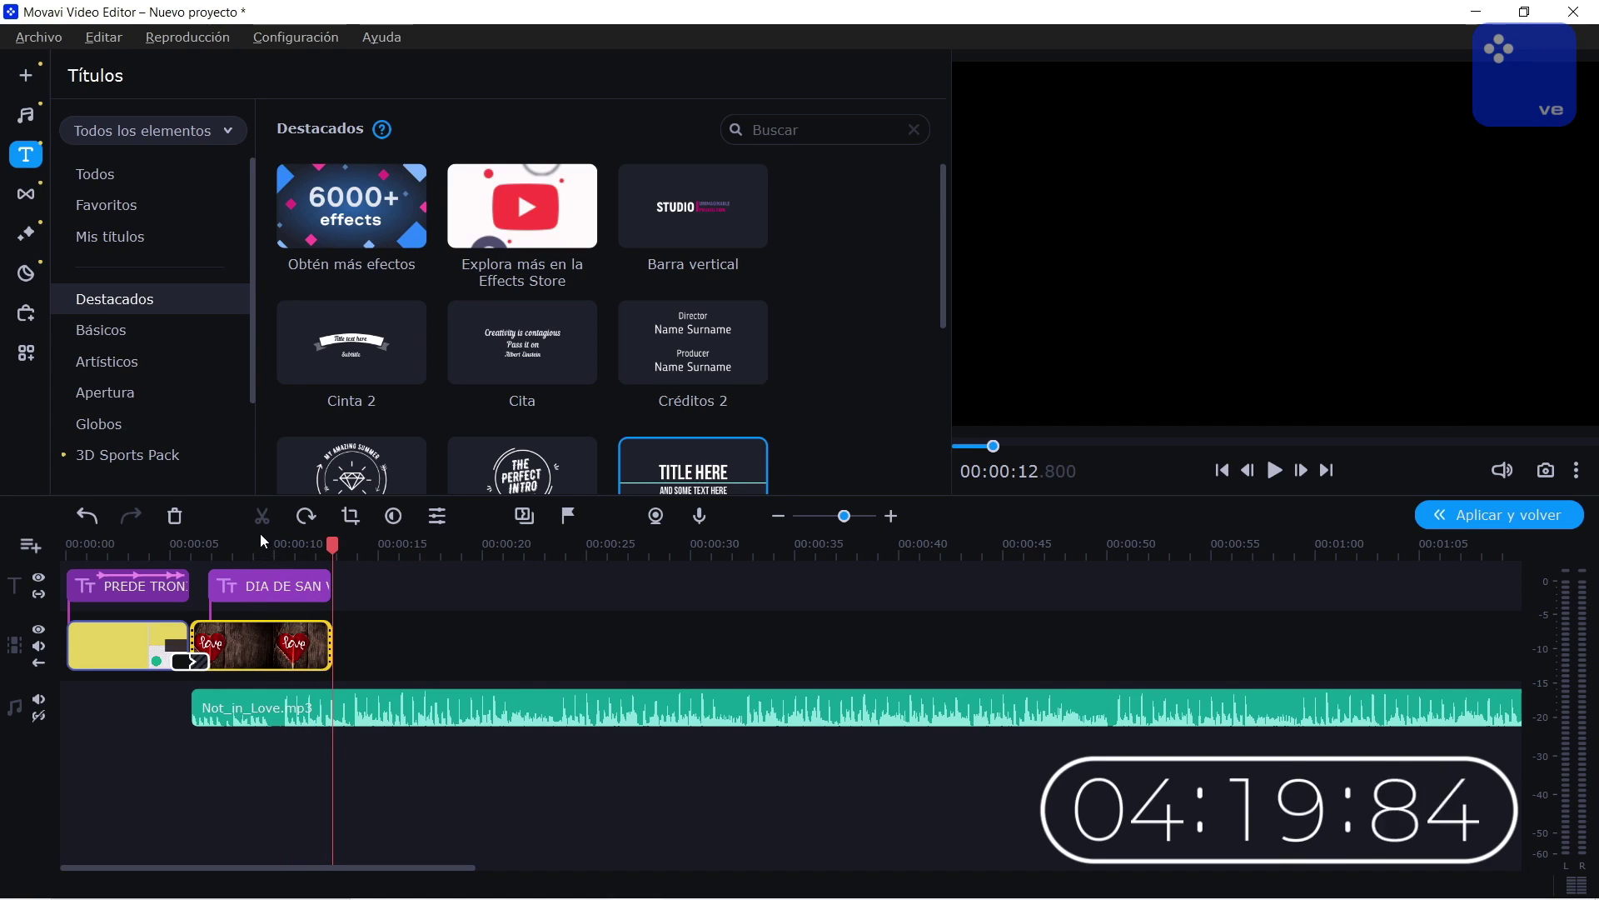
key("space")
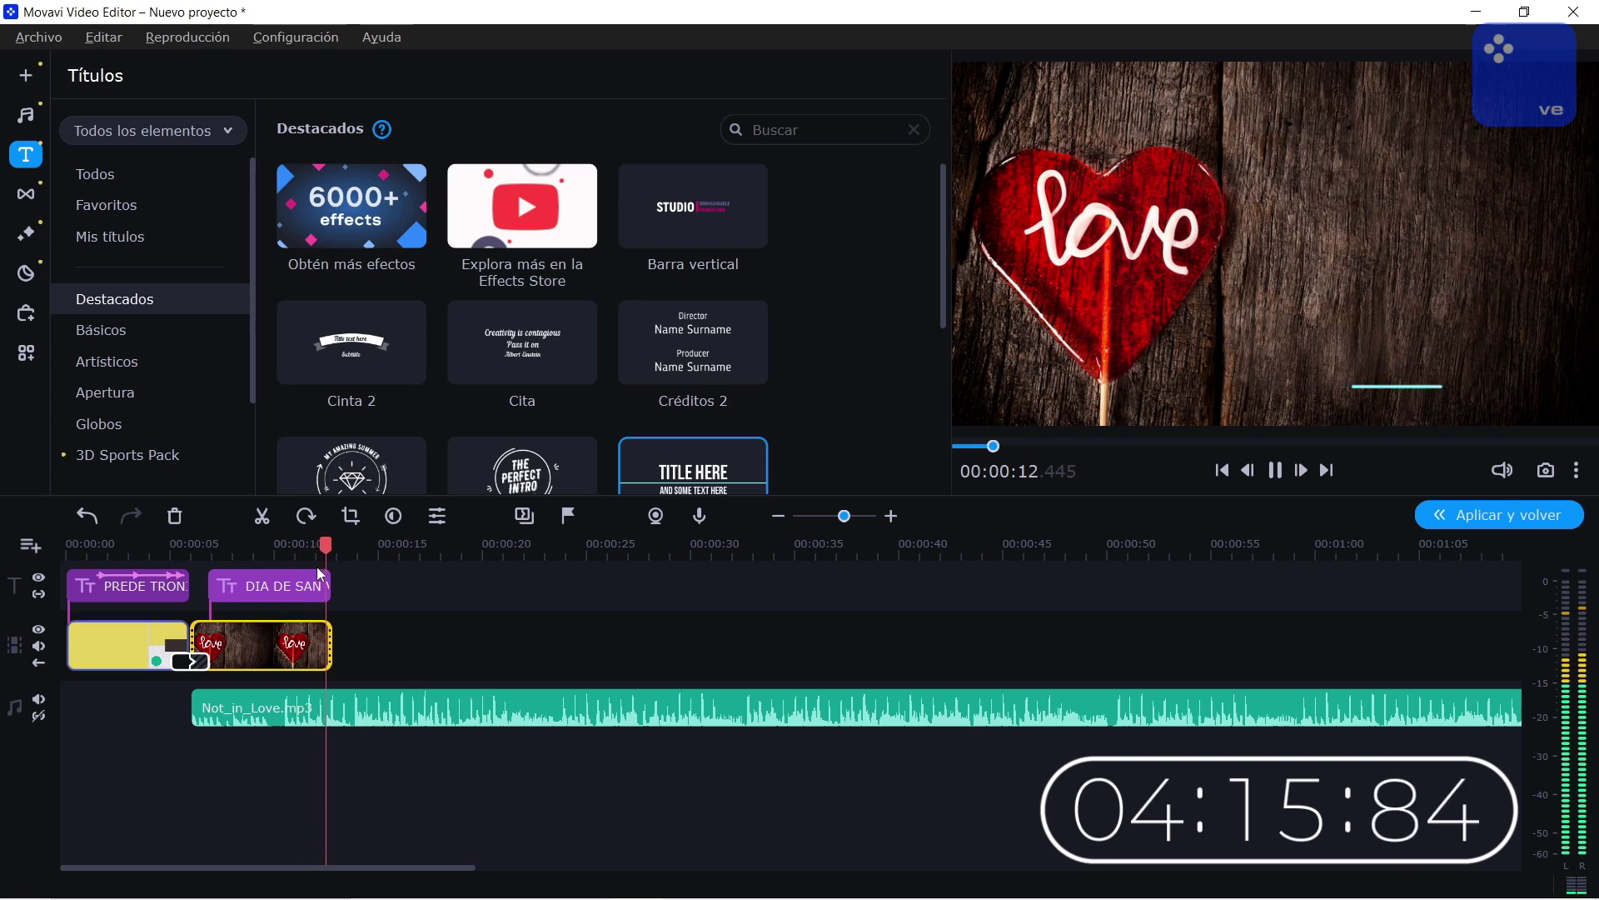
left_click(198, 553)
key("ctrl+z")
- Apply the Aviones de papel filter to the heart lollipop clip
left_click_drag(639, 214, 252, 643)
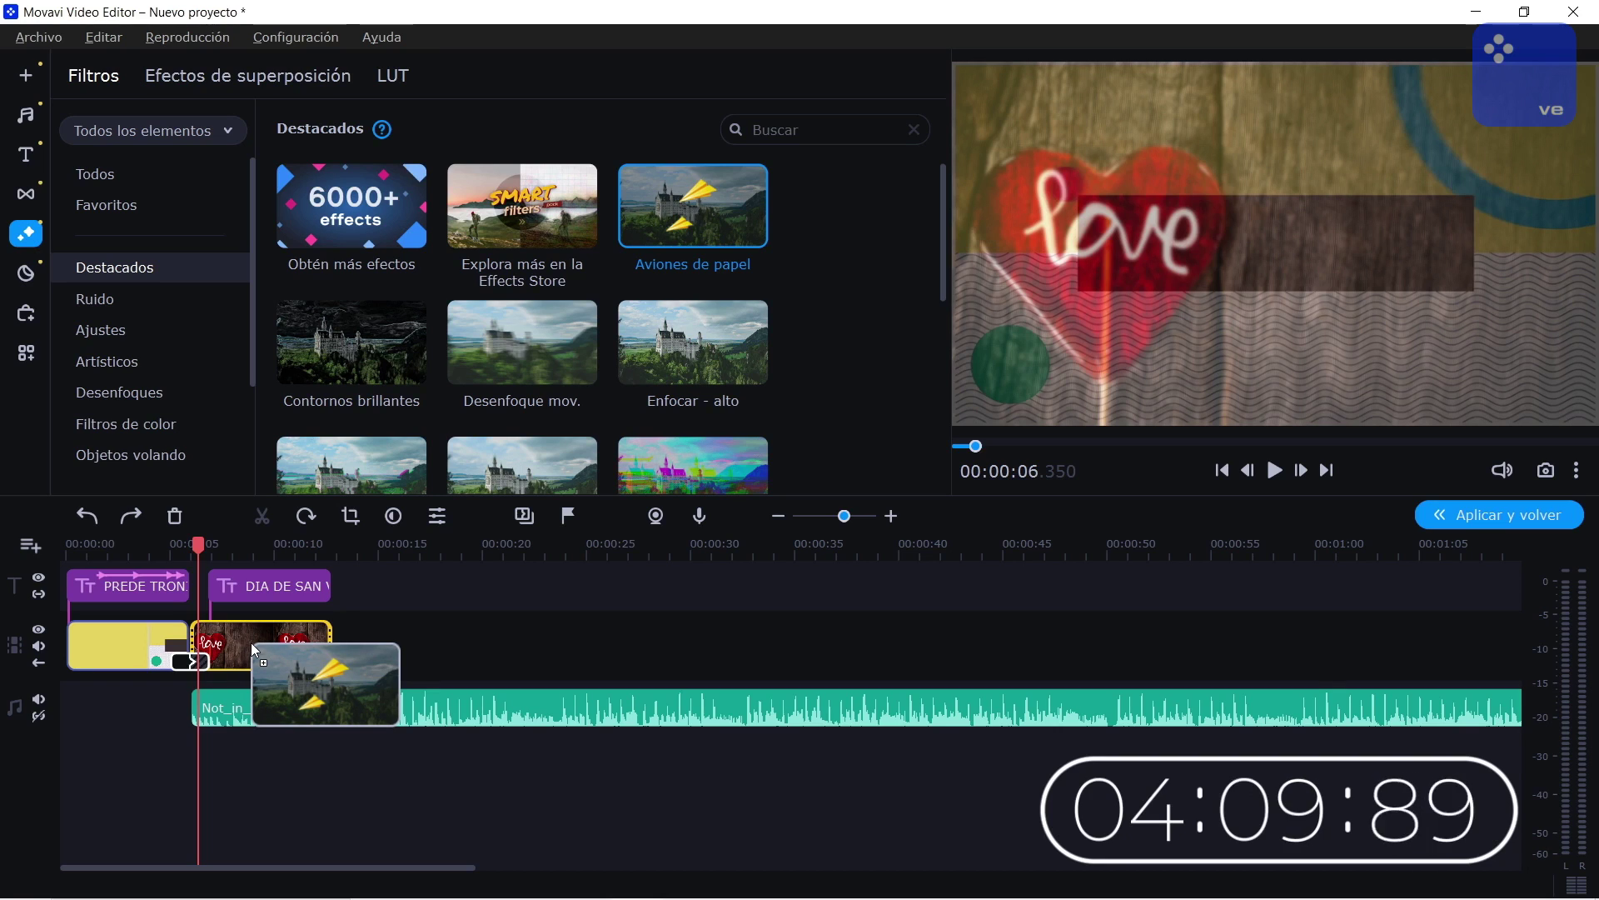
left_click_drag(252, 642, 252, 643)
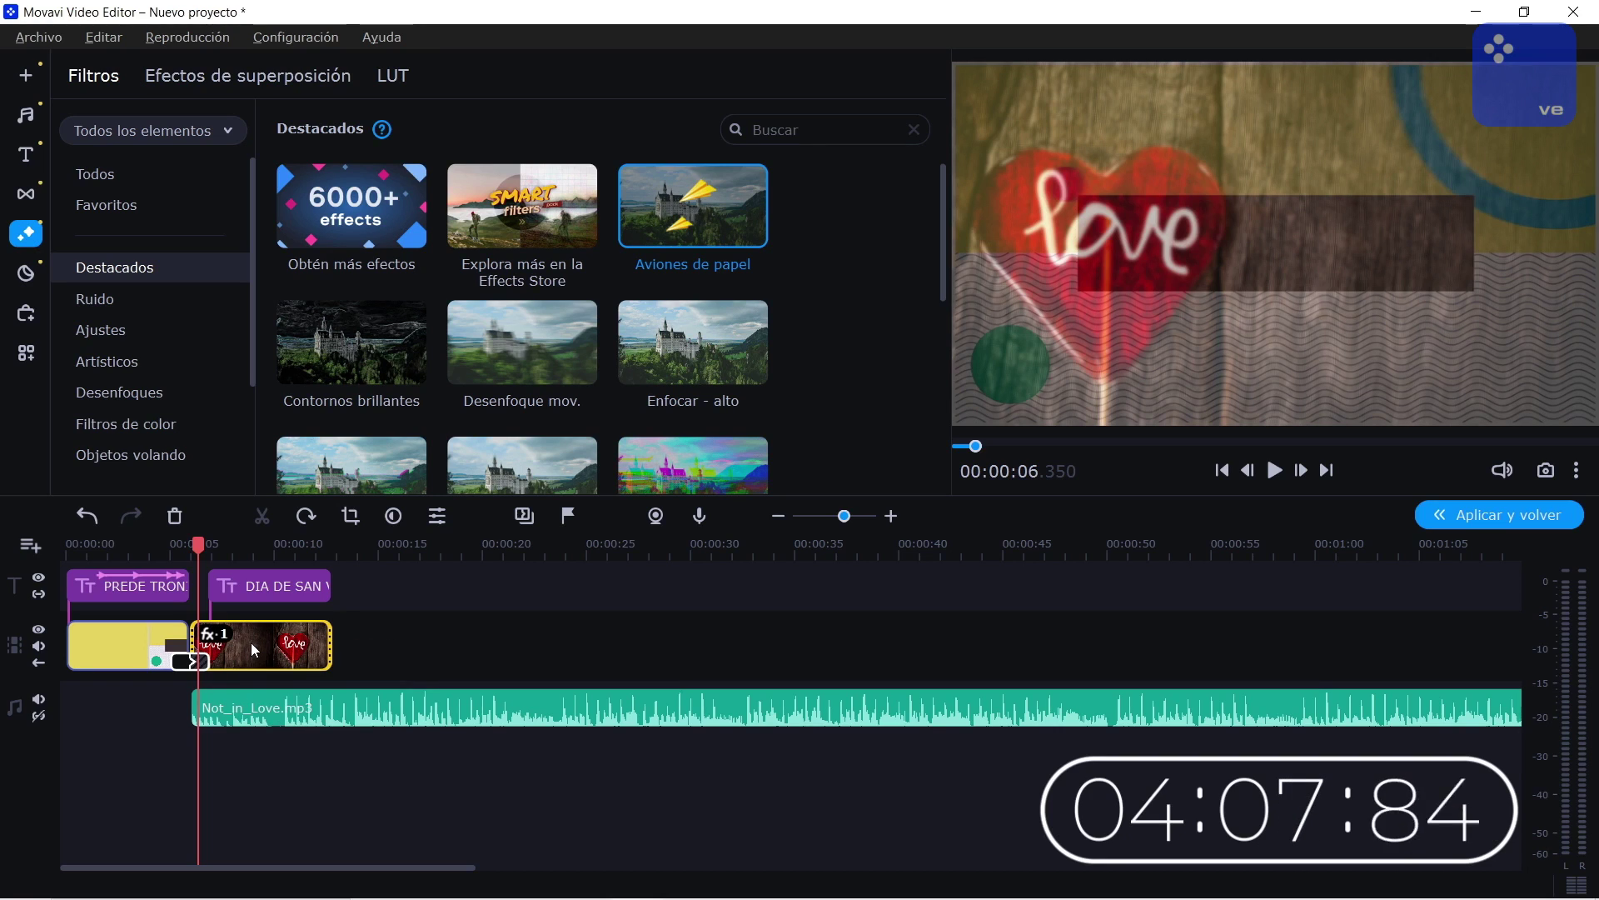
left_click(202, 545)
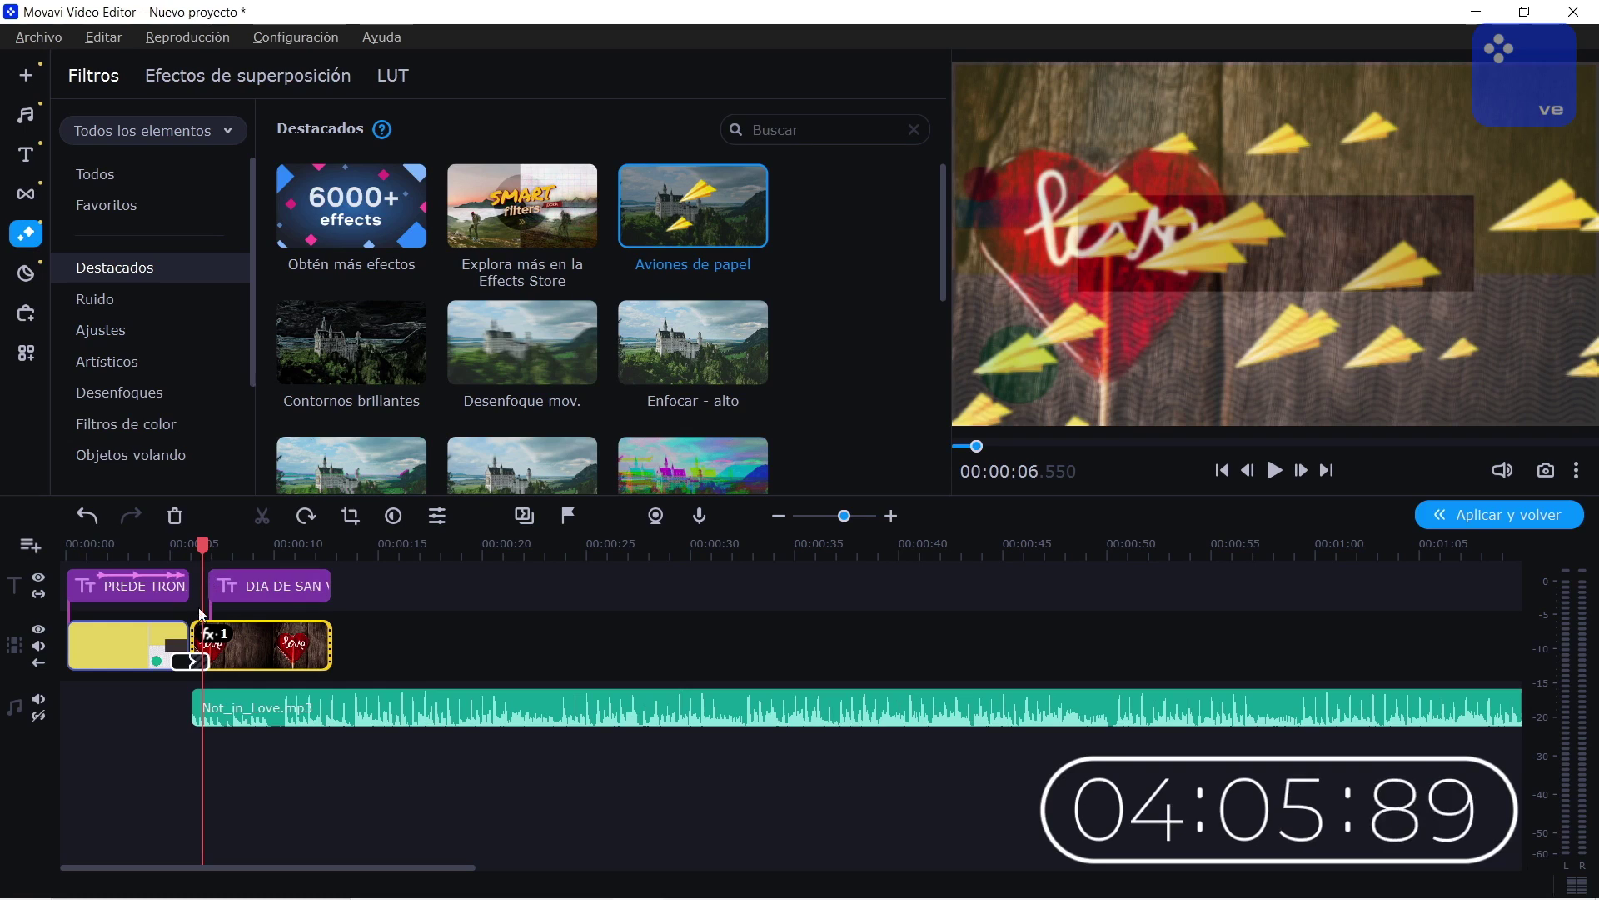
left_click(211, 644)
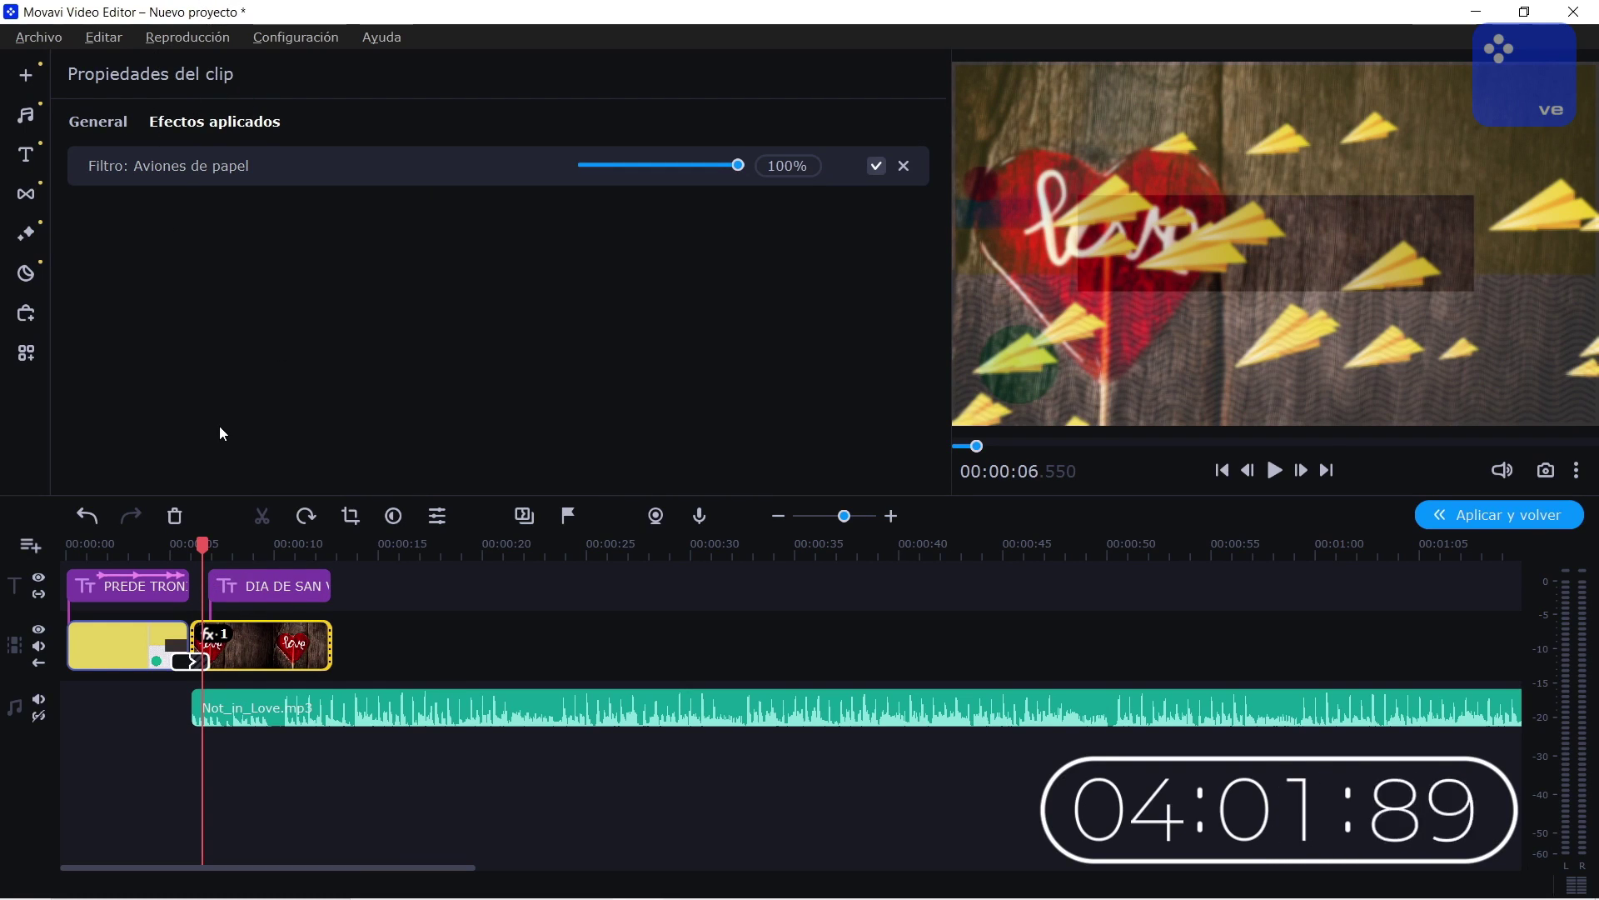
- Lower Aviones de papel strength to 49%, toggle it off and on, and preview
left_click_drag(741, 171, 665, 170)
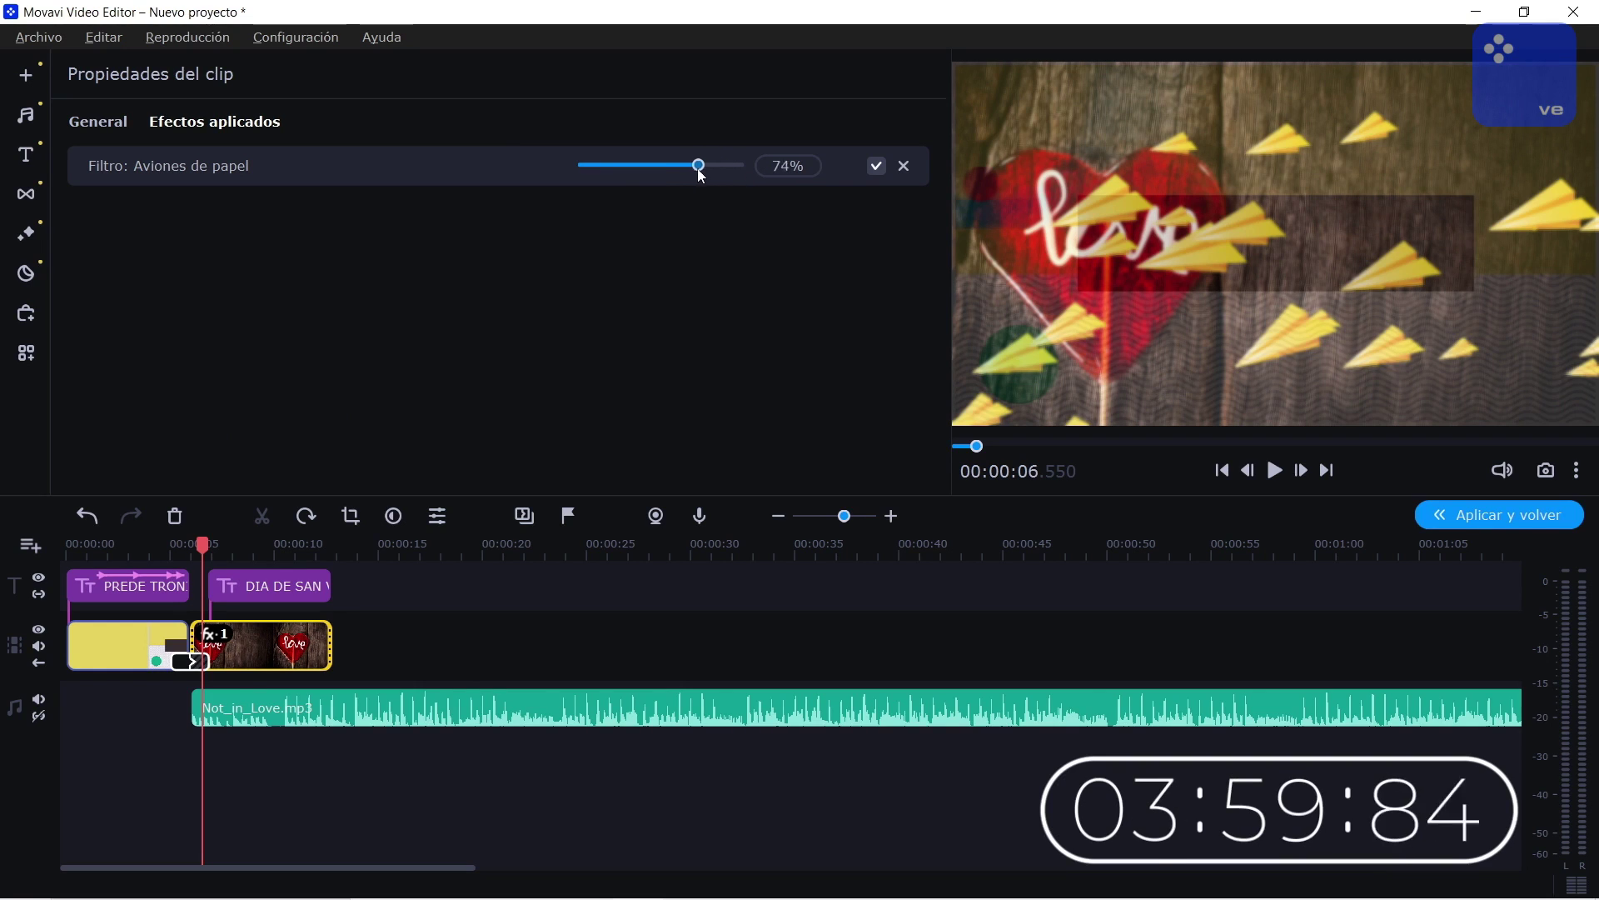
left_click(871, 168)
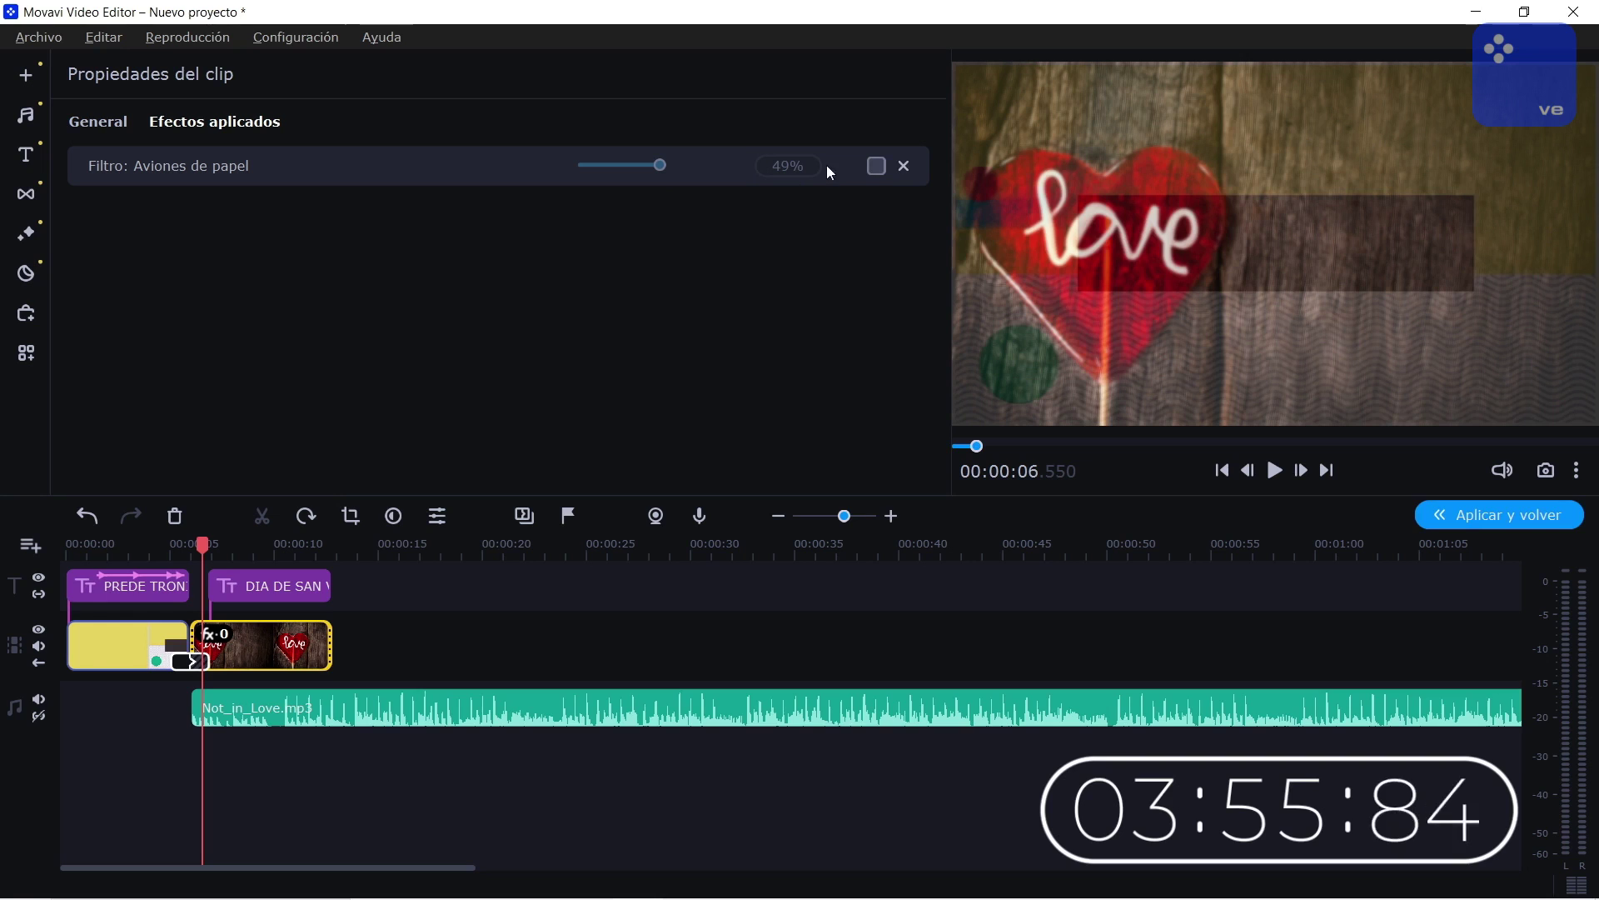
left_click(877, 165)
key("space")
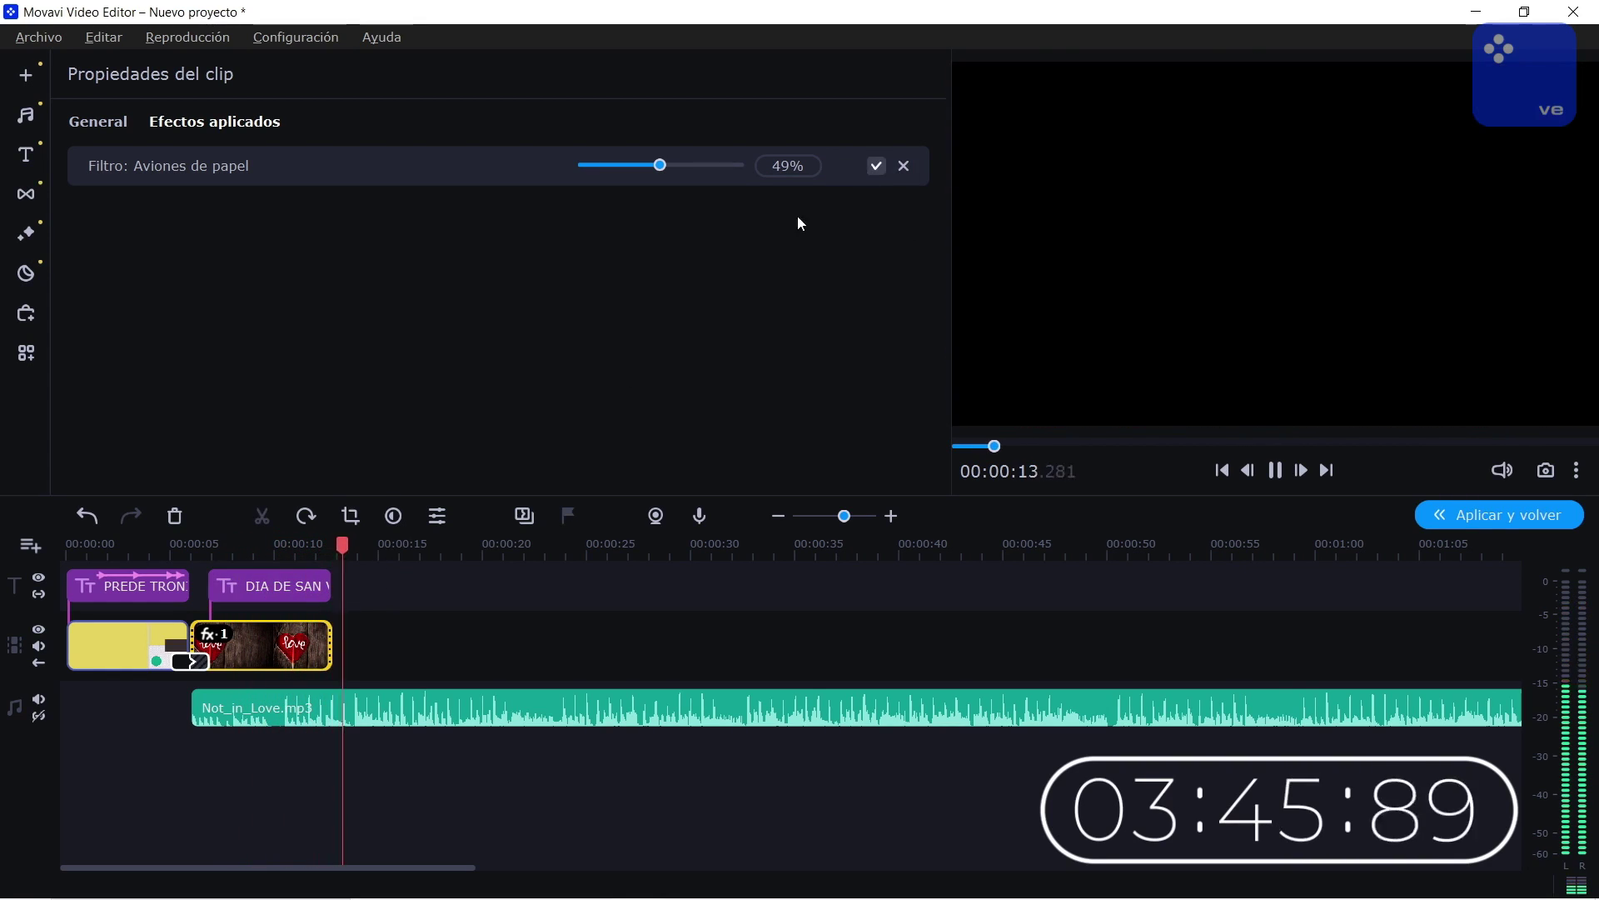
left_click_drag(333, 558, 273, 558)
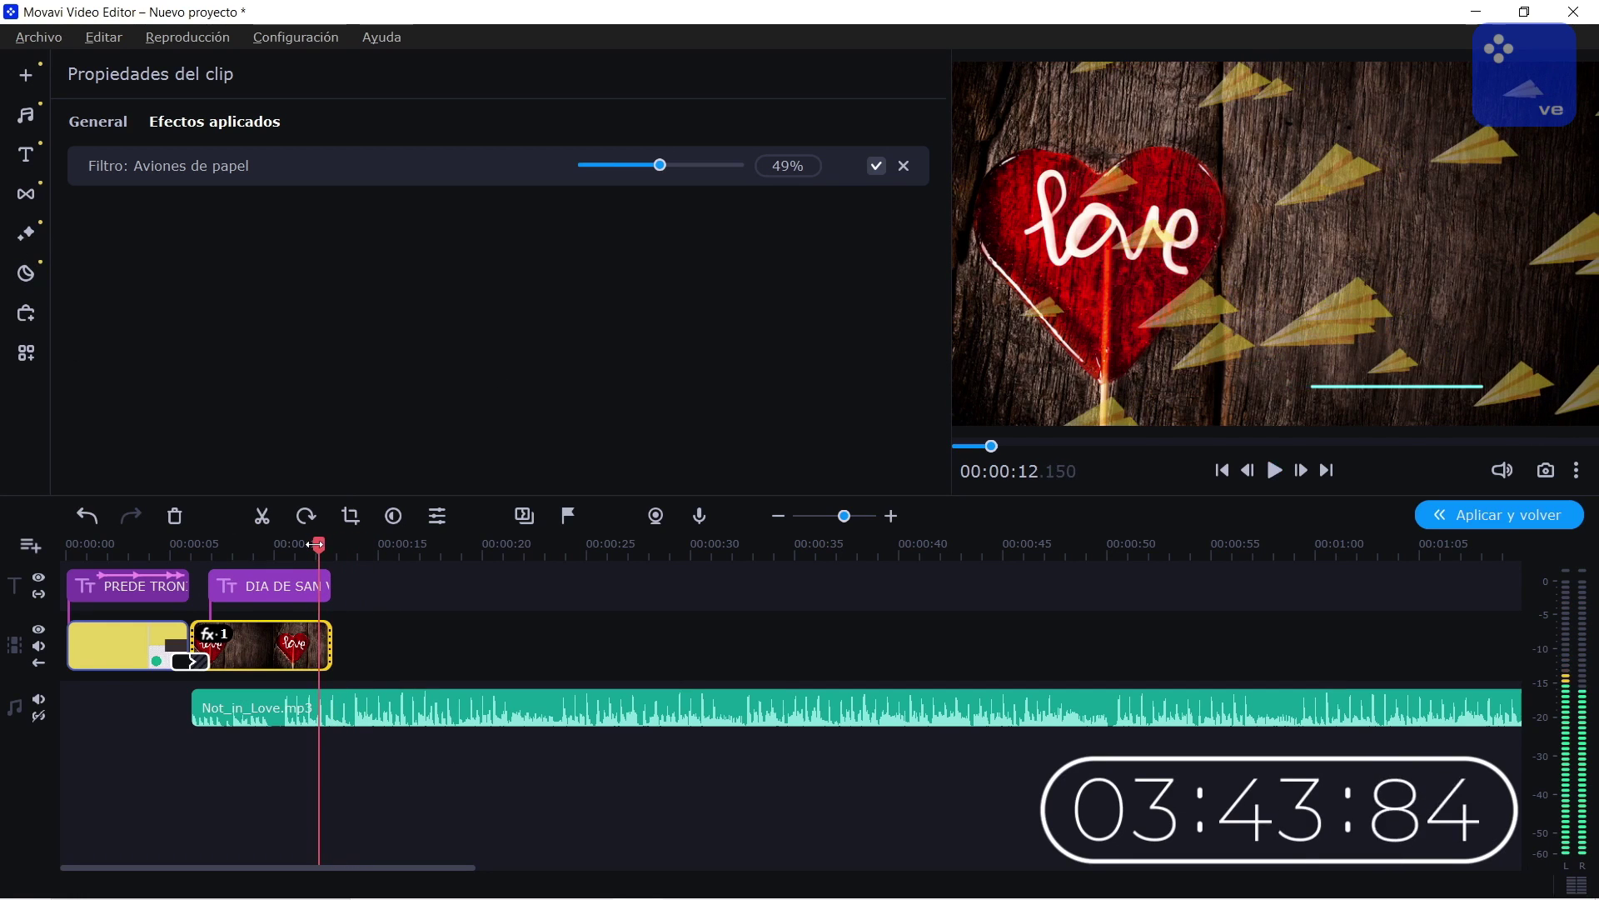
- Place the Rayas amarillas striped background after the love clip
left_click(26, 75)
left_click(350, 173)
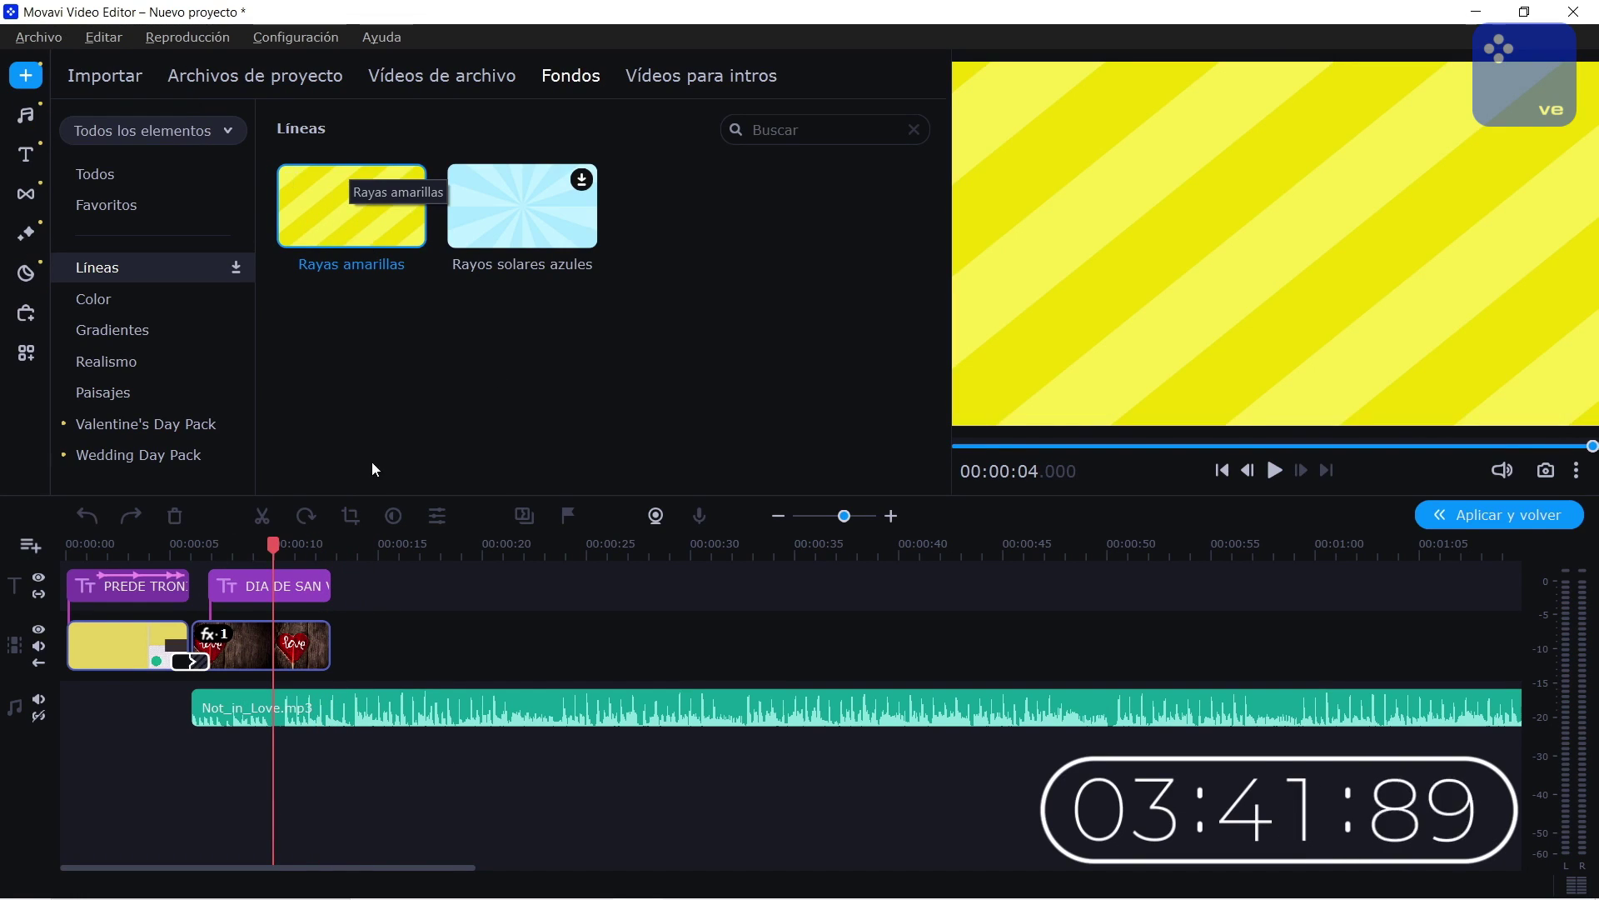
left_click_drag(358, 207, 354, 627)
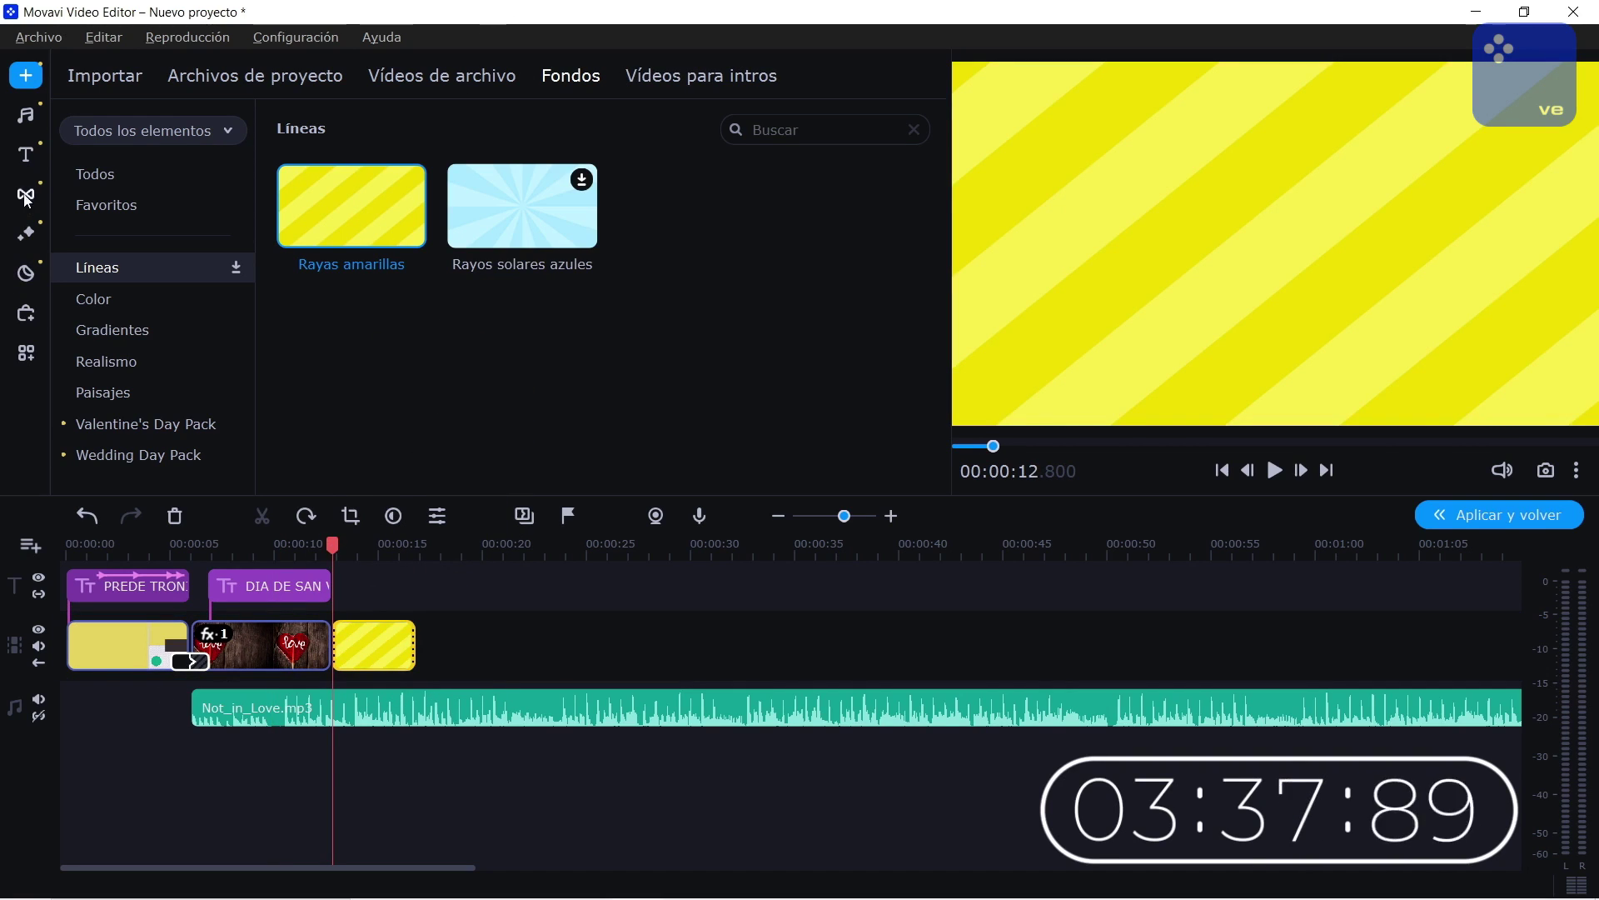
left_click(25, 154)
- Insert the Gradiente transition between the heart and stripes clips and play it
left_click(26, 193)
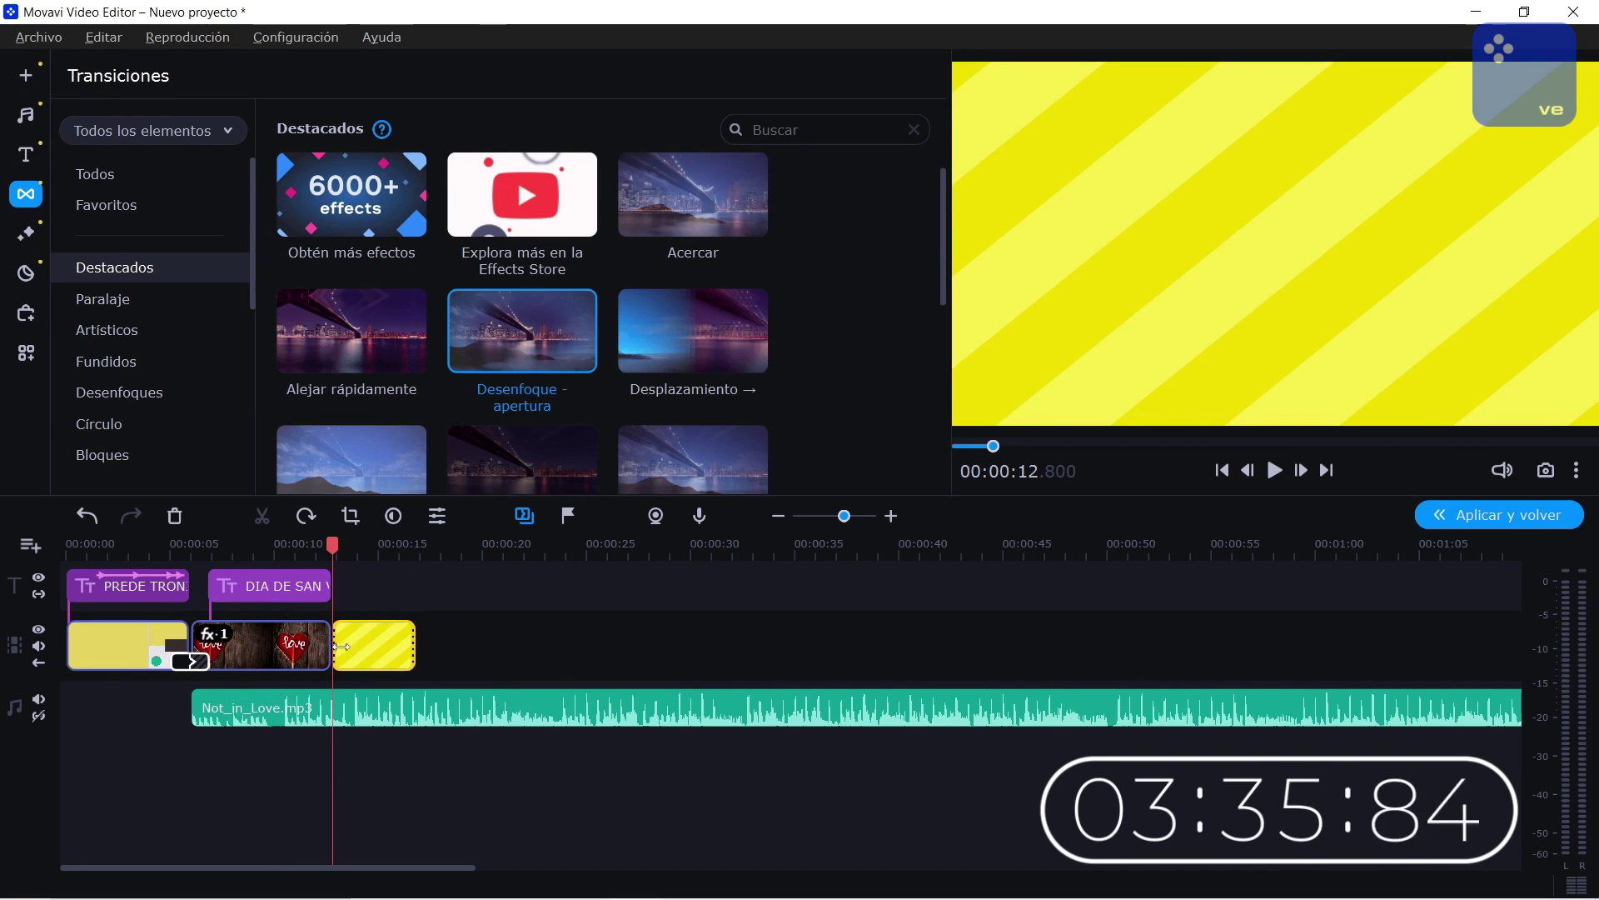
scroll(428, 337, "down", 2)
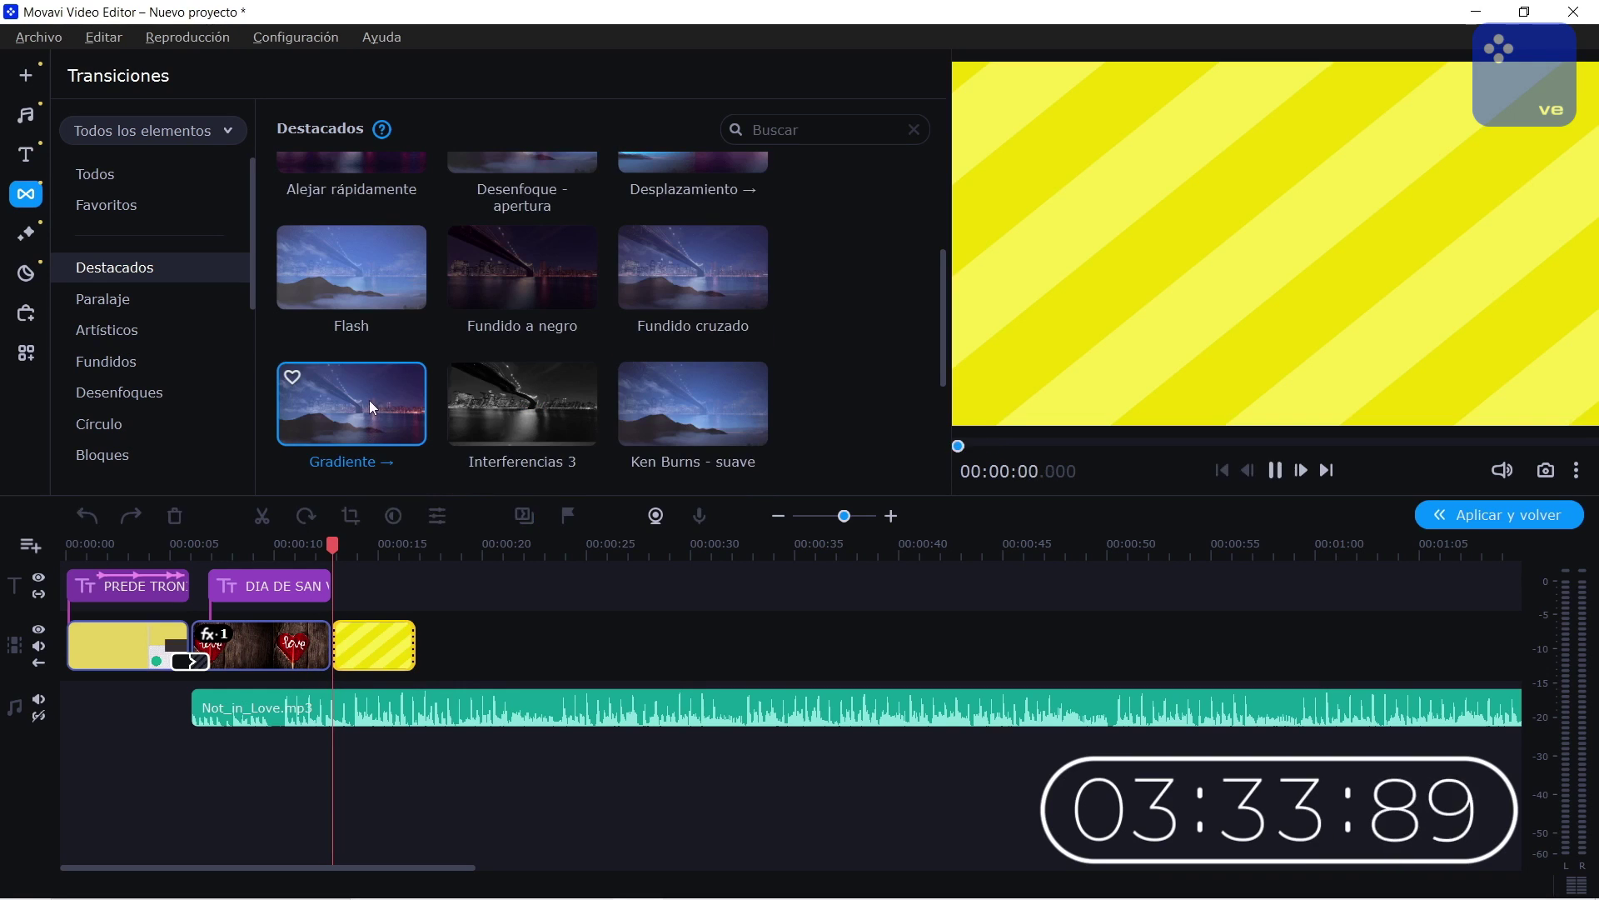
left_click_drag(368, 400, 321, 660)
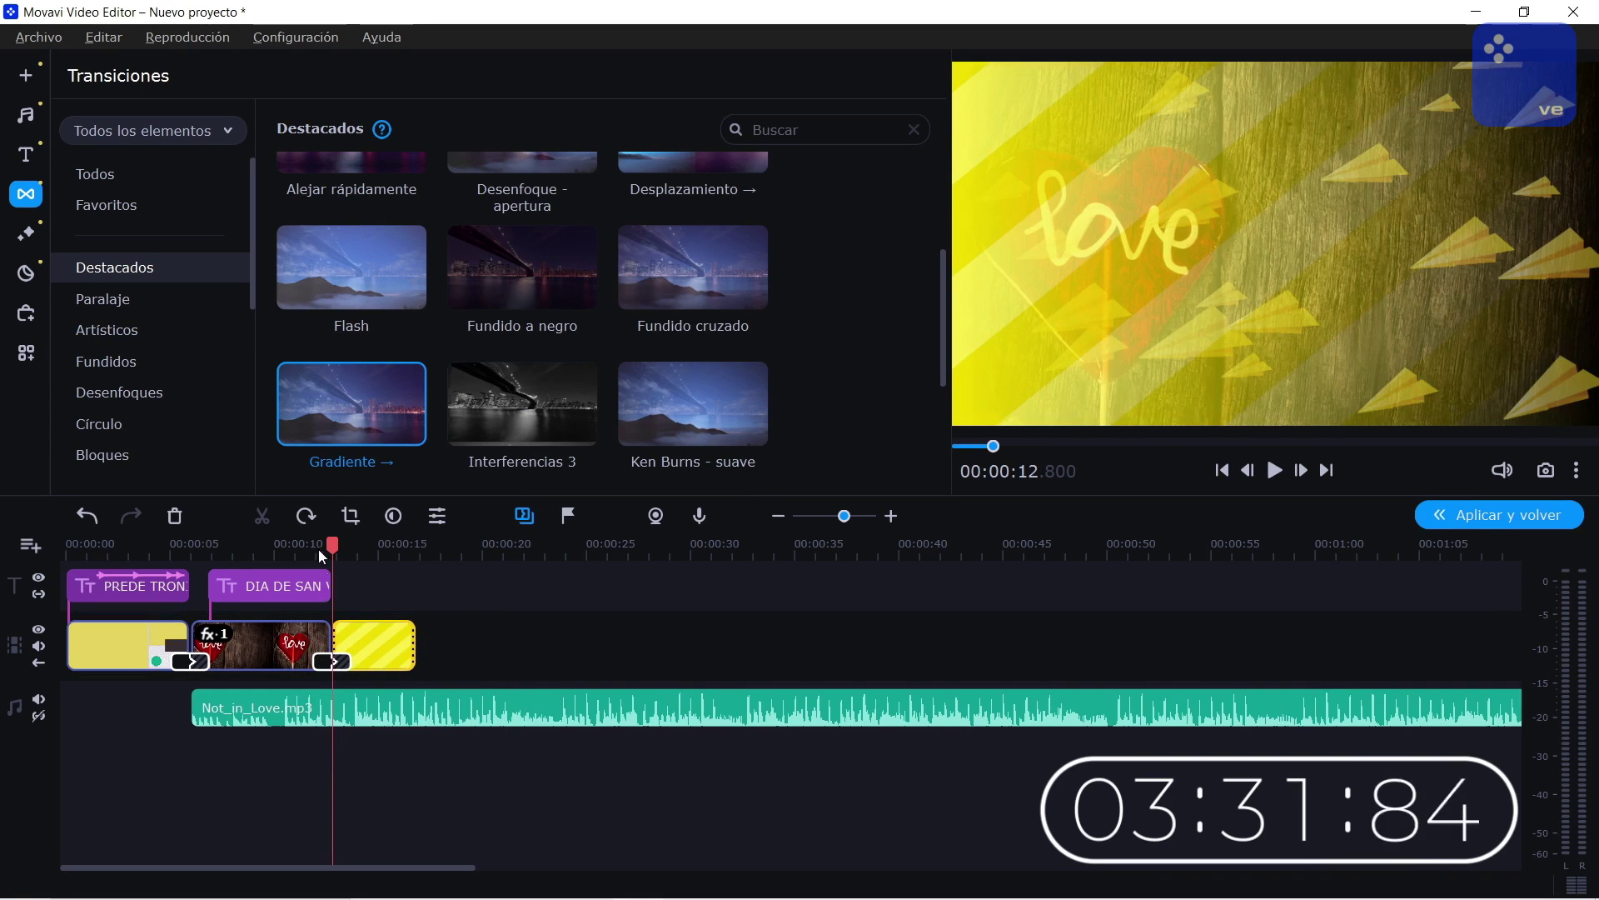
key("space")
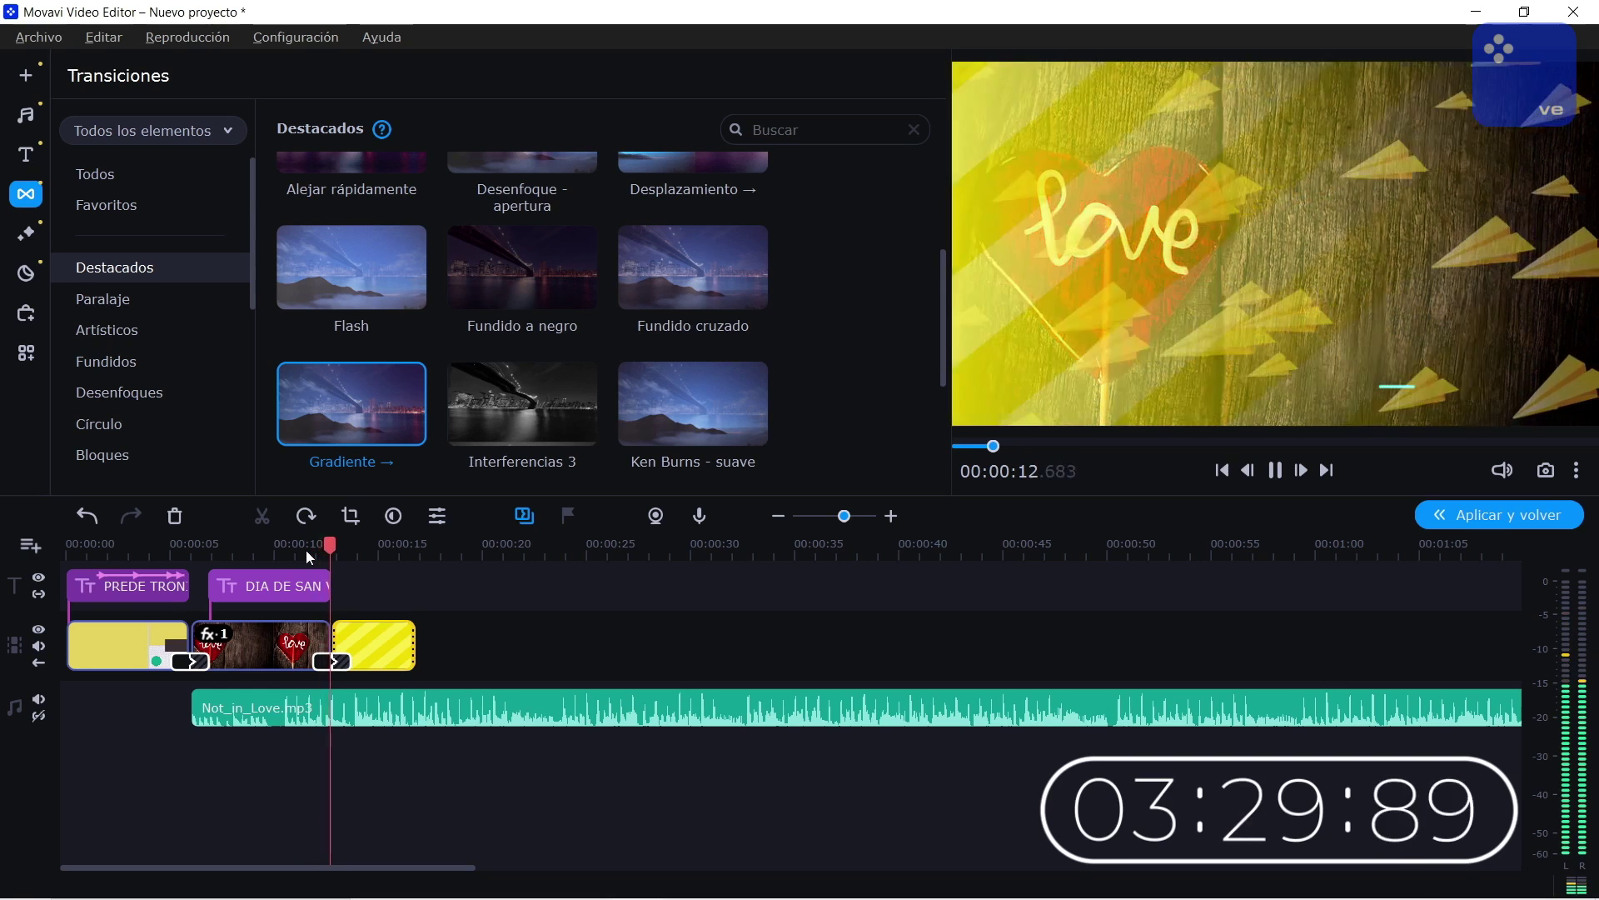
key("space")
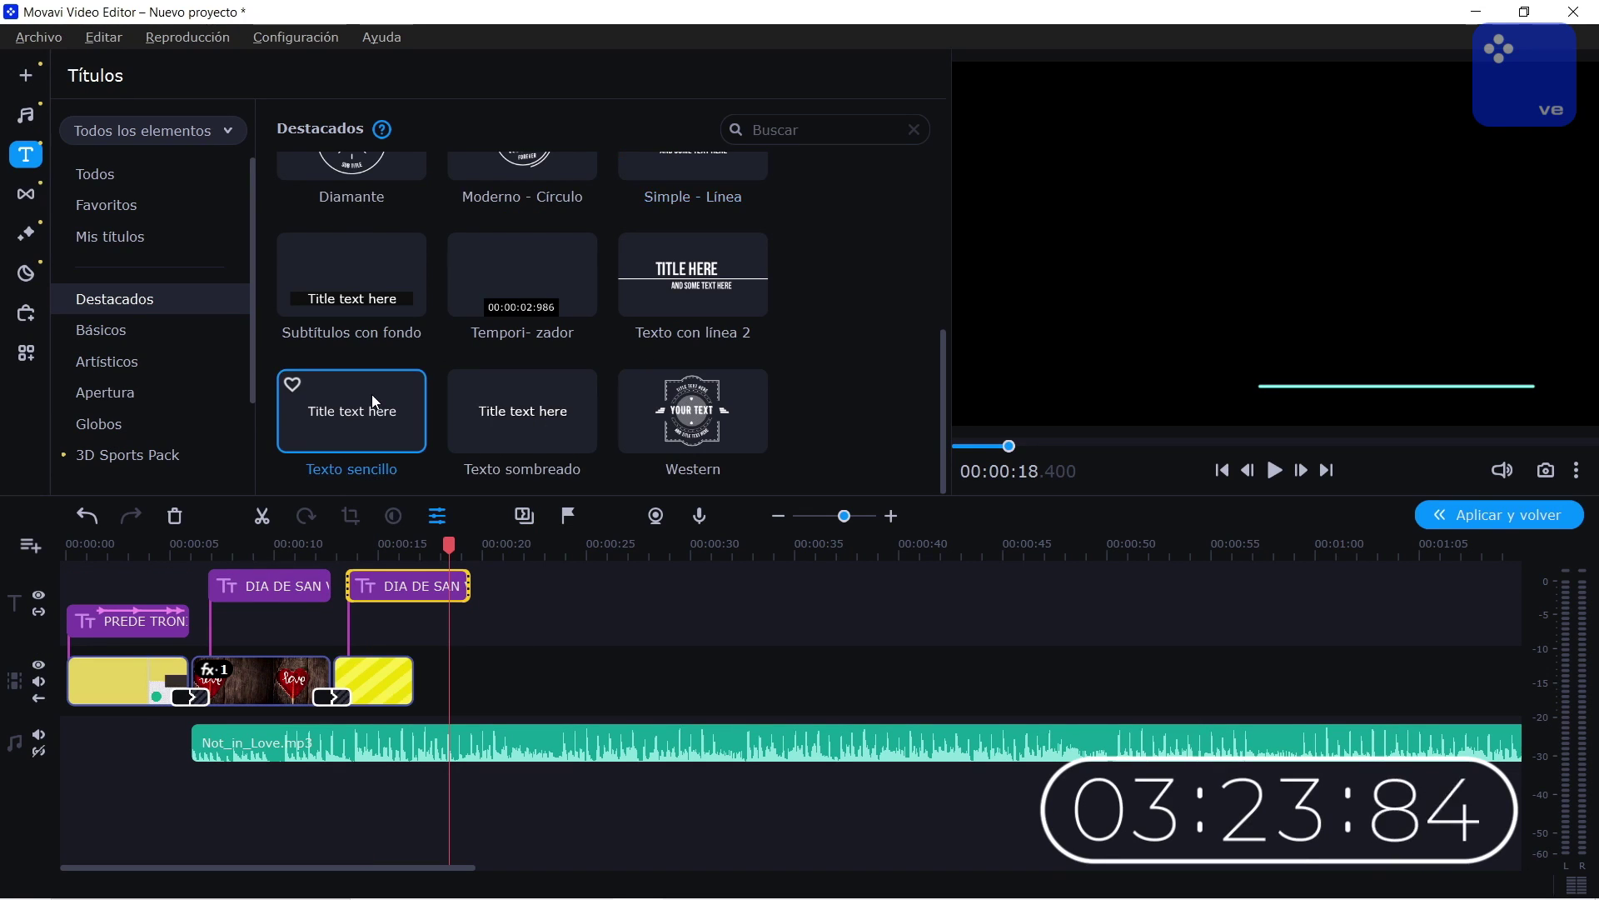
- Add a Texto sencillo title over the stripes and delete the duplicate DIA DE SAN title
mouse_move(371, 393)
left_mouse_down()
mouse_move(371, 611)
mouse_move(353, 603)
left_mouse_up()
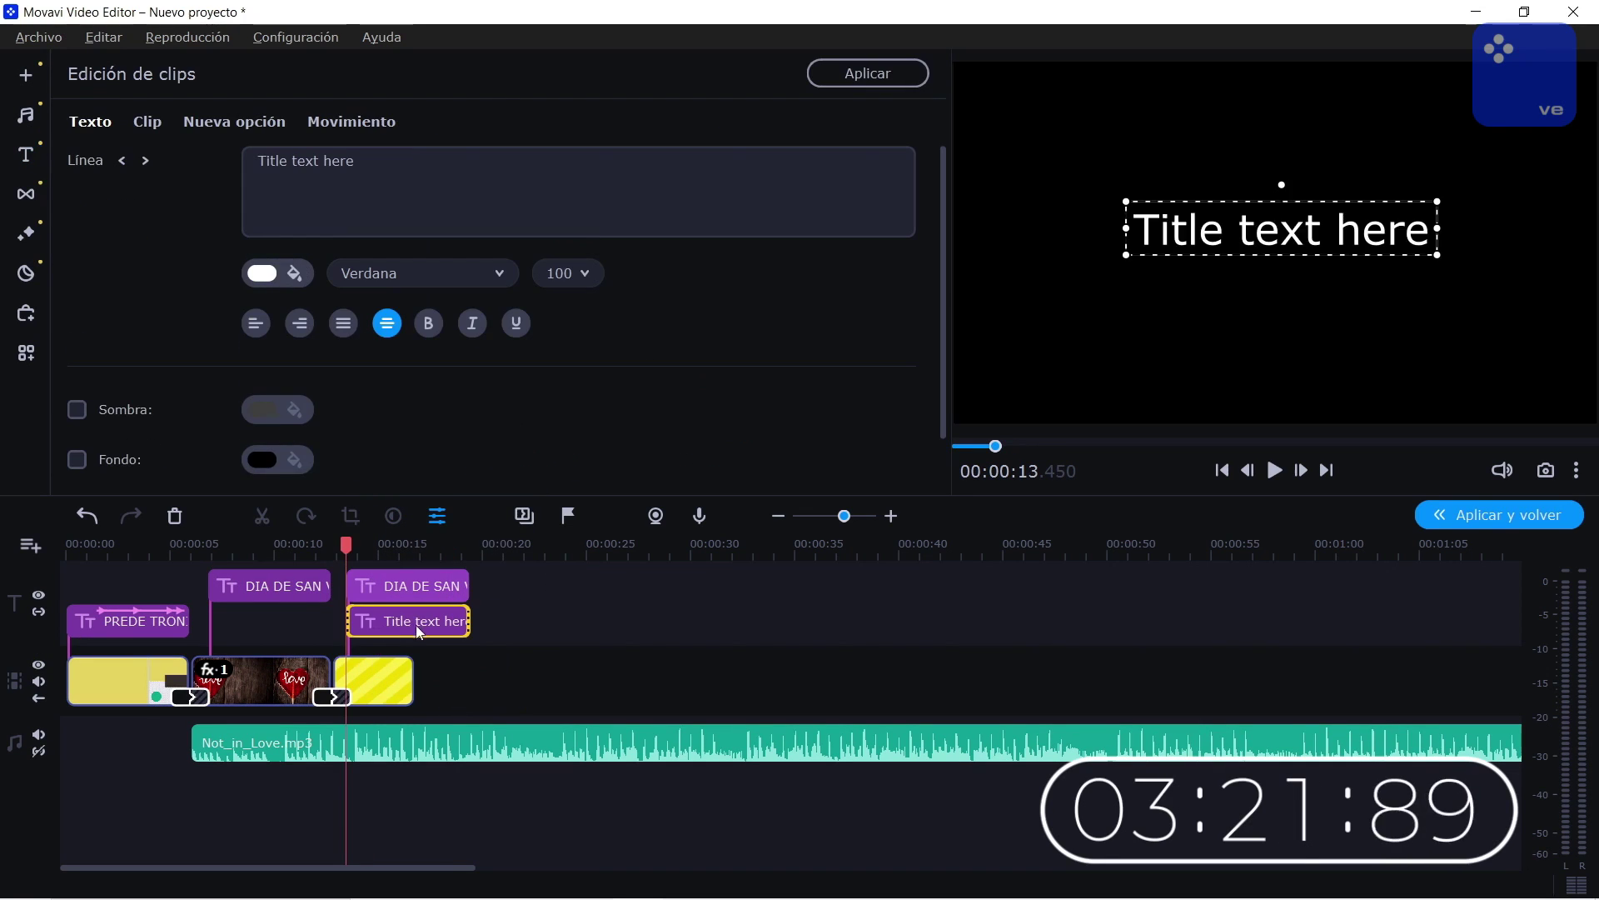
left_click(420, 593)
key("Delete")
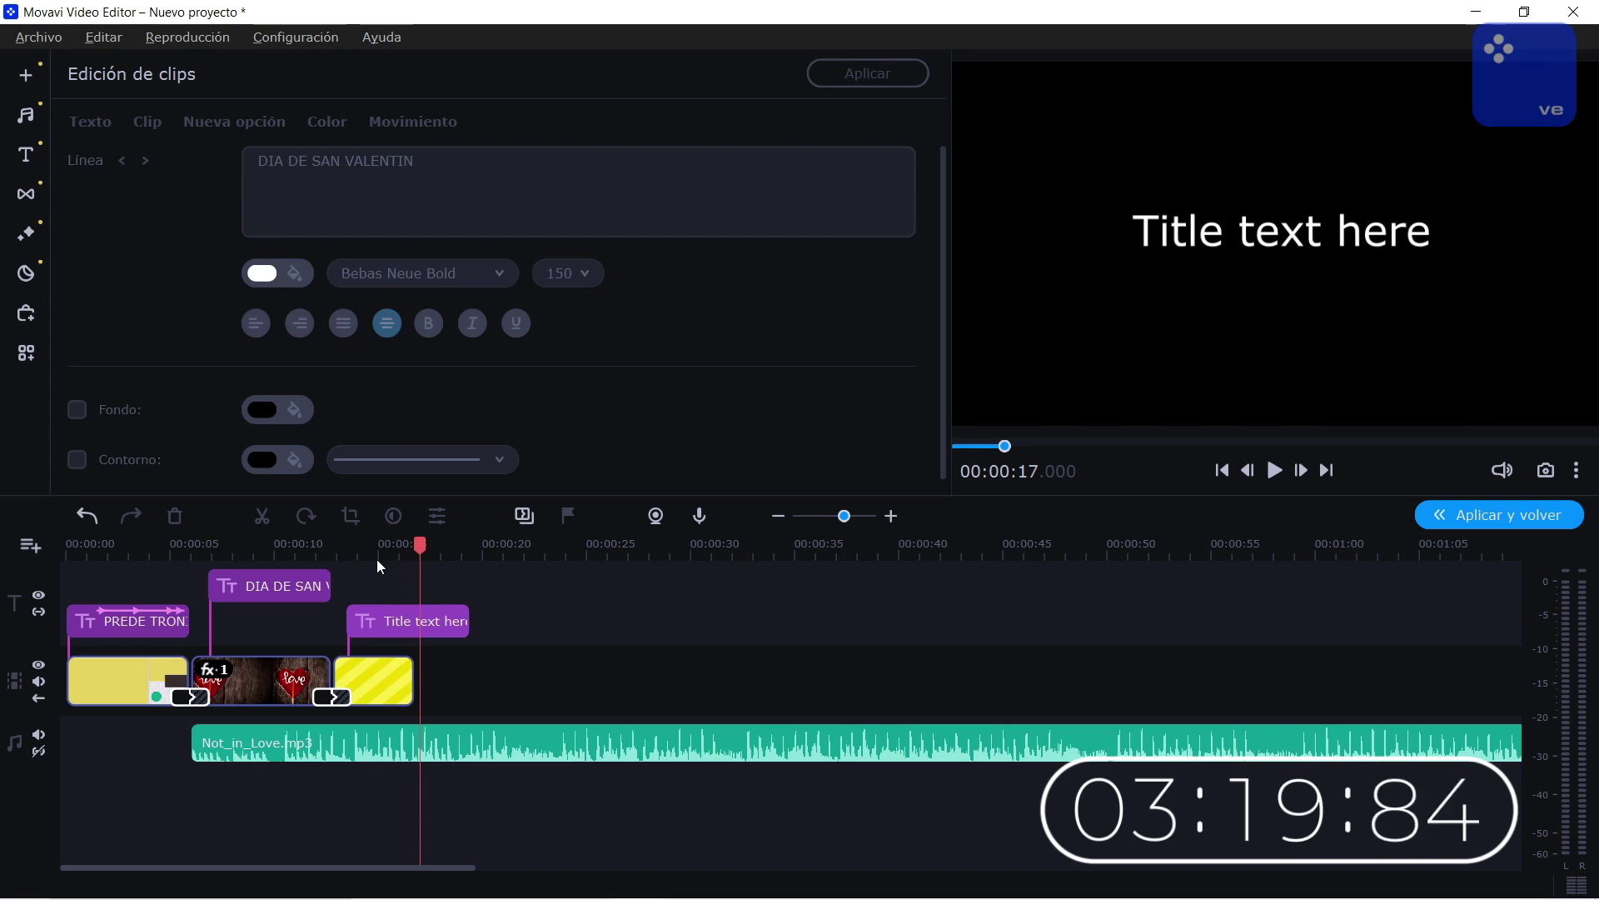
left_click(353, 549)
key("space")
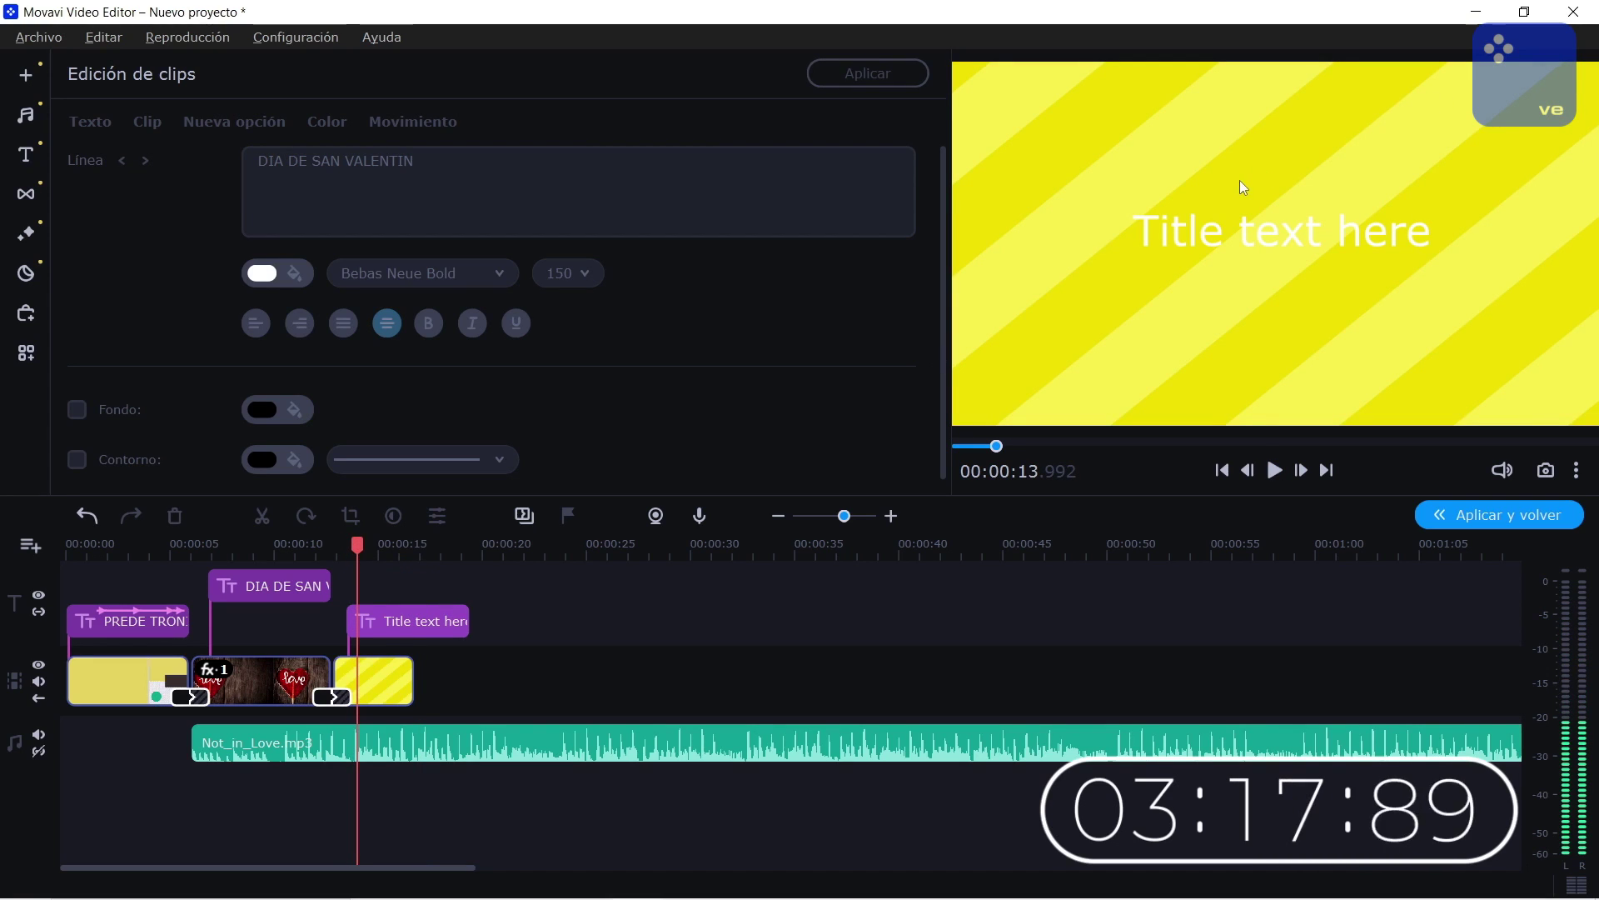
- Enter EXPRESA EL AMOR! as the title text, widening the box to fit one line
double_click(1242, 216)
type("EXPRESA ")
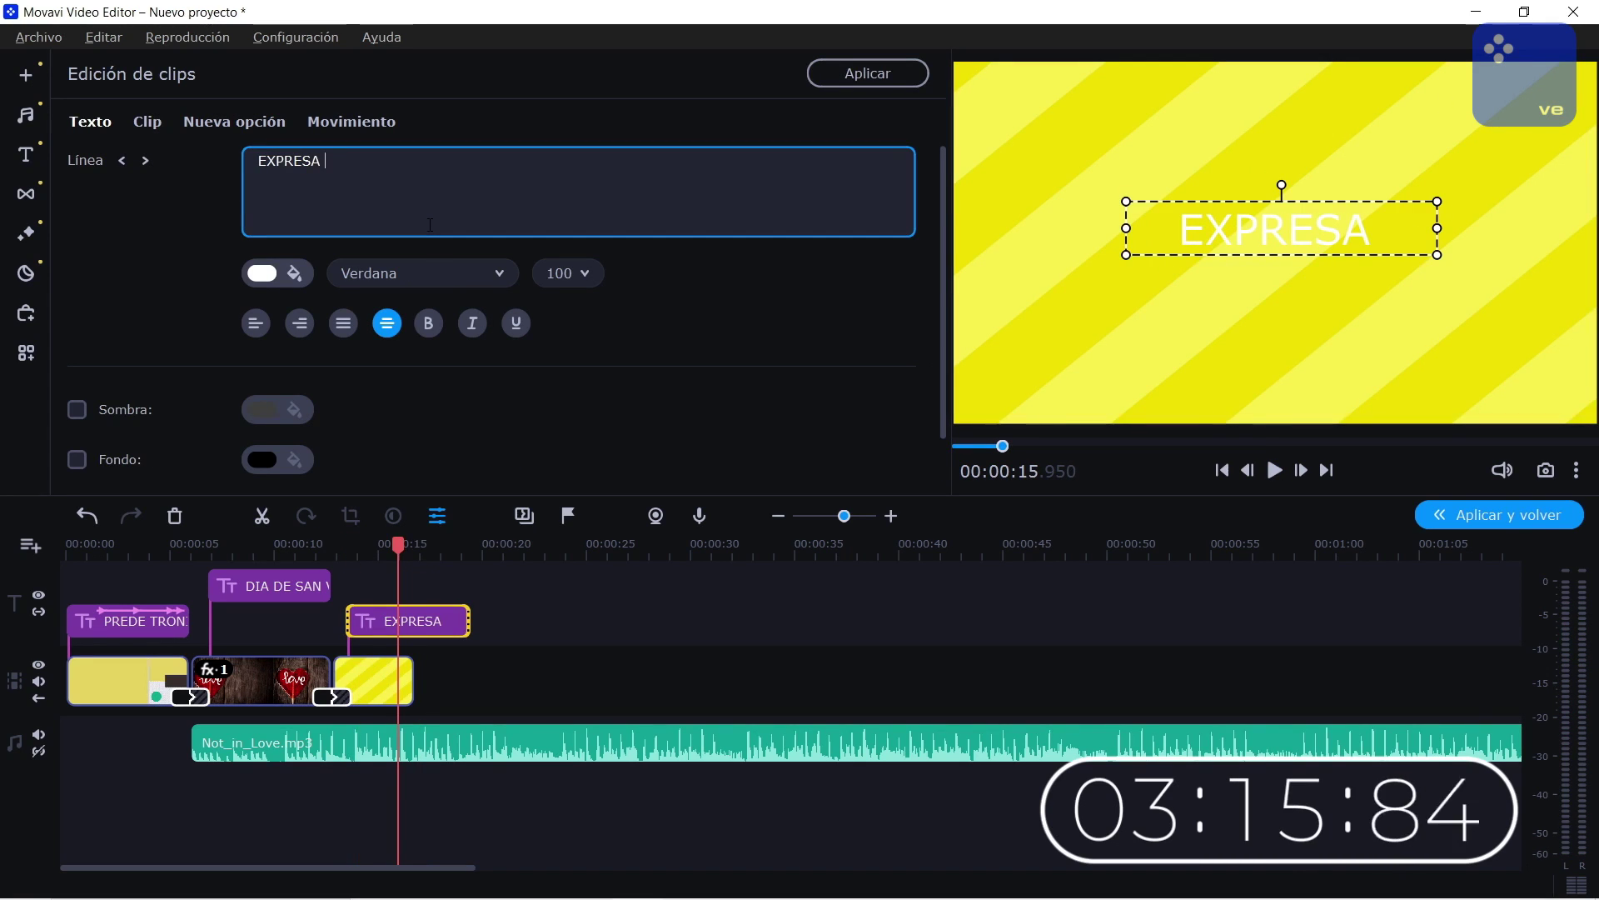
type("EL AMO")
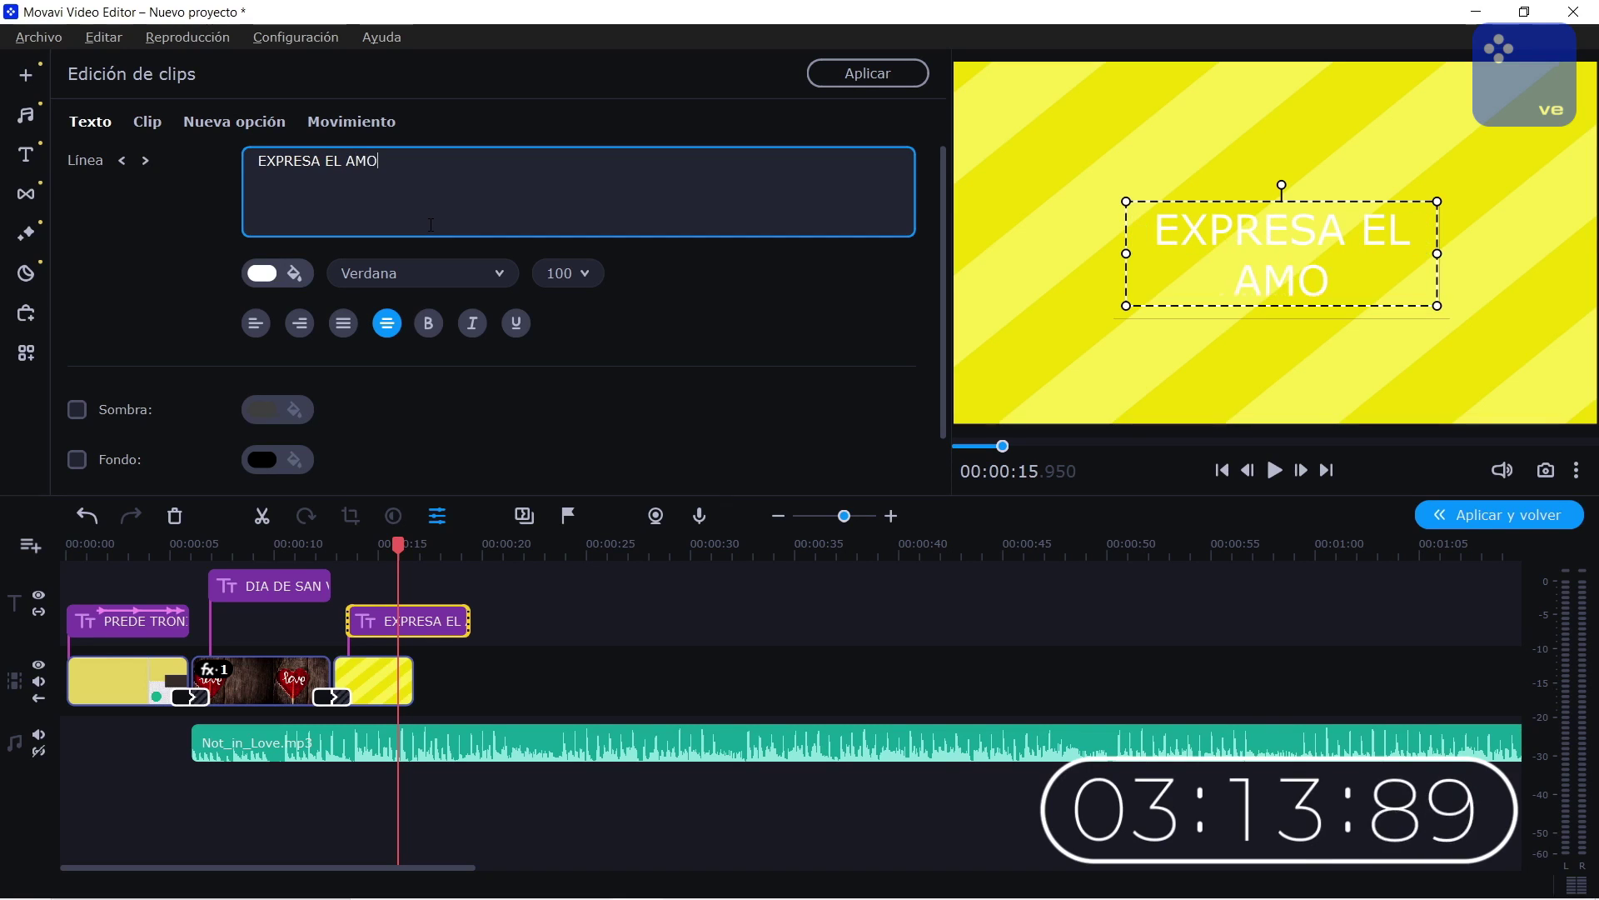
type("R!")
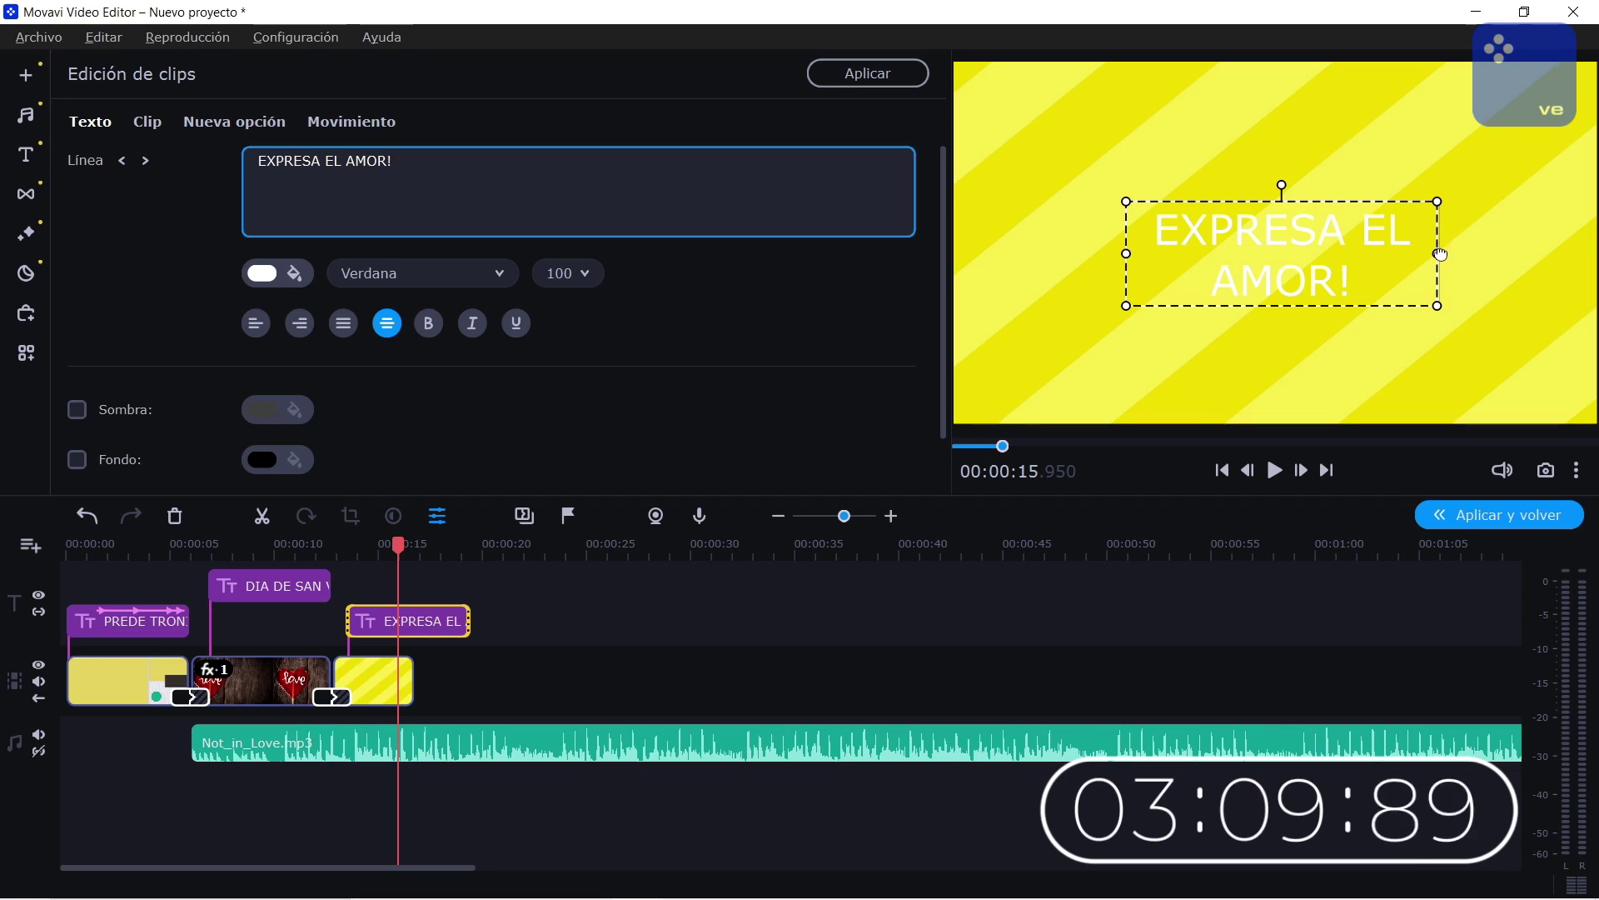
left_click(1433, 225)
mouse_move(1437, 238)
left_mouse_down()
mouse_move(1520, 231)
mouse_move(1496, 203)
mouse_move(1316, 246)
left_mouse_up()
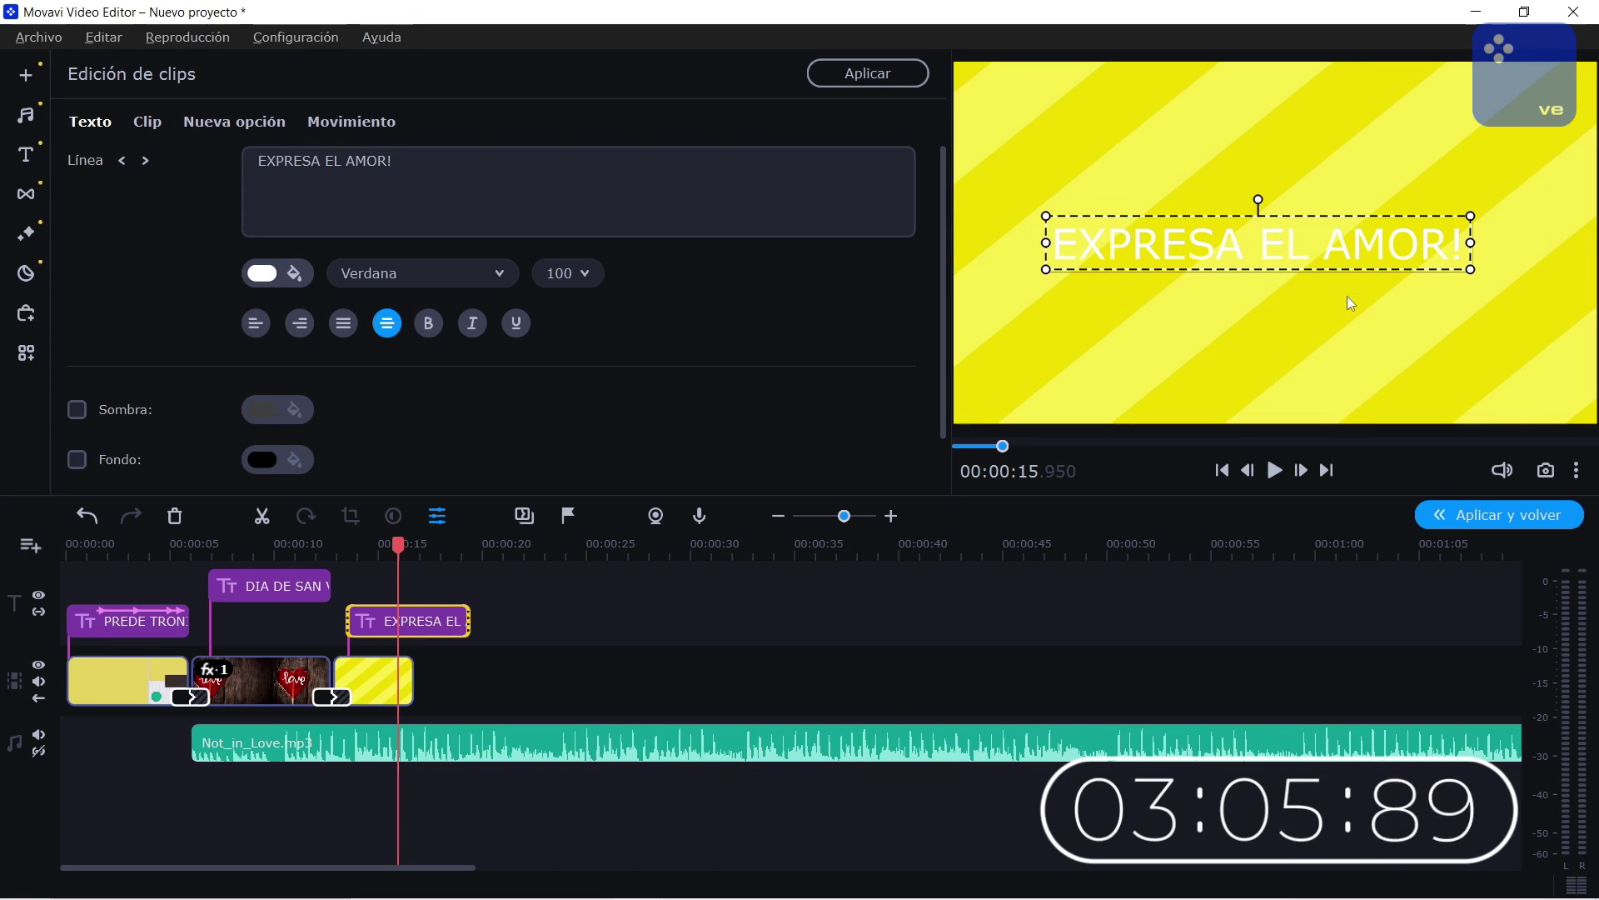
- Set the title font to Tw Cen MT Condensed at size 400 and preview it
left_click(437, 283)
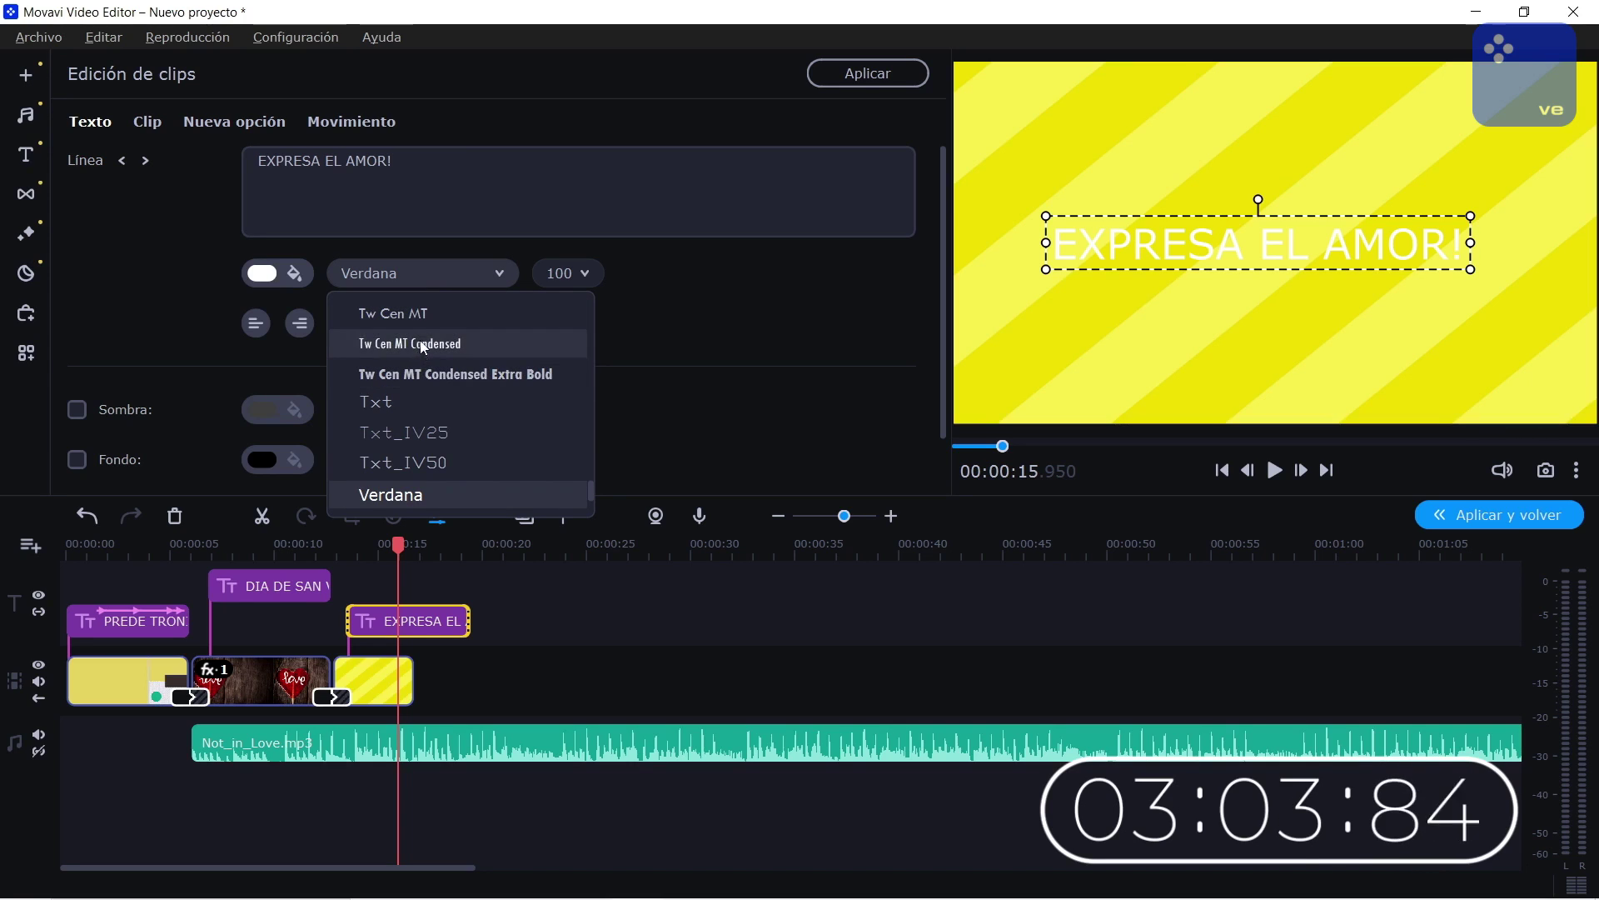
left_click(425, 342)
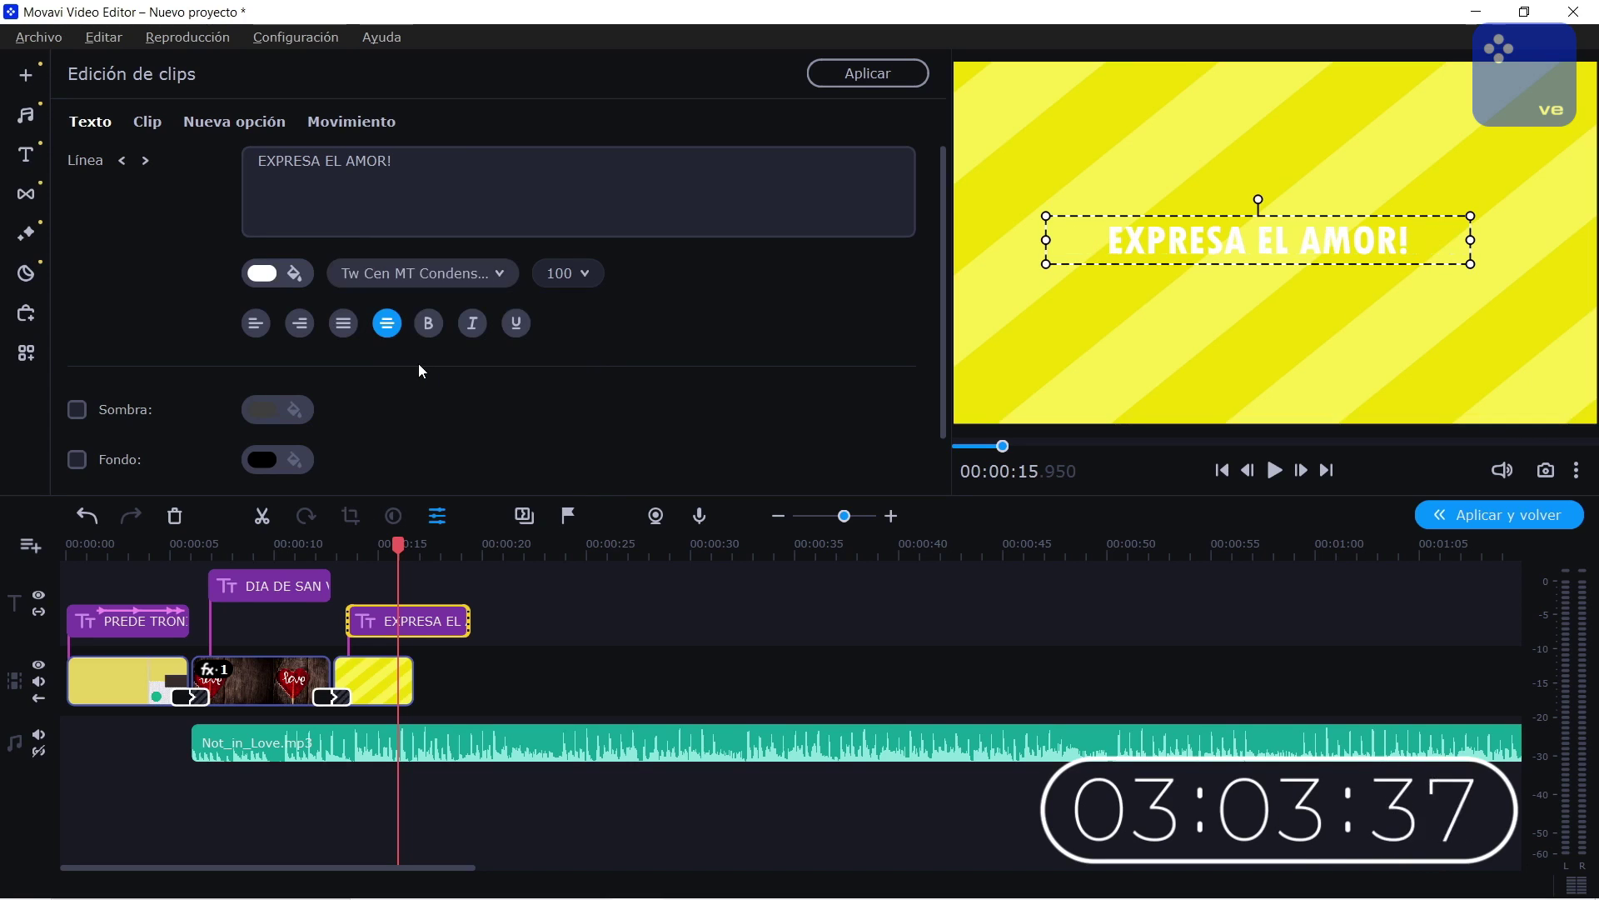
left_click(568, 273)
left_click(583, 547)
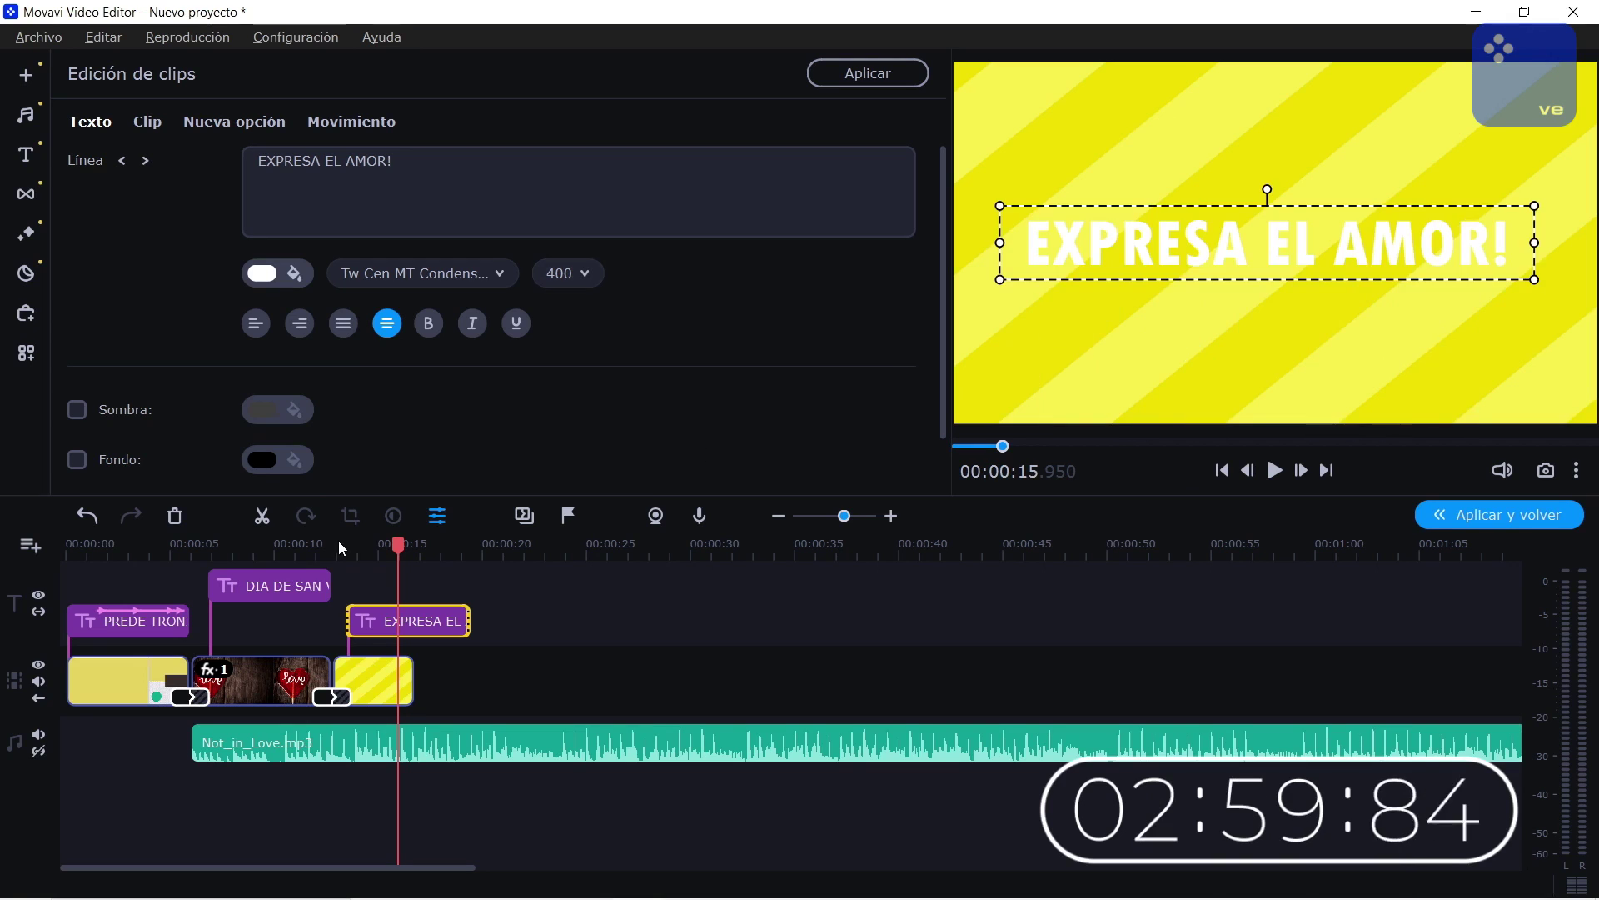
left_click(316, 540)
key("space")
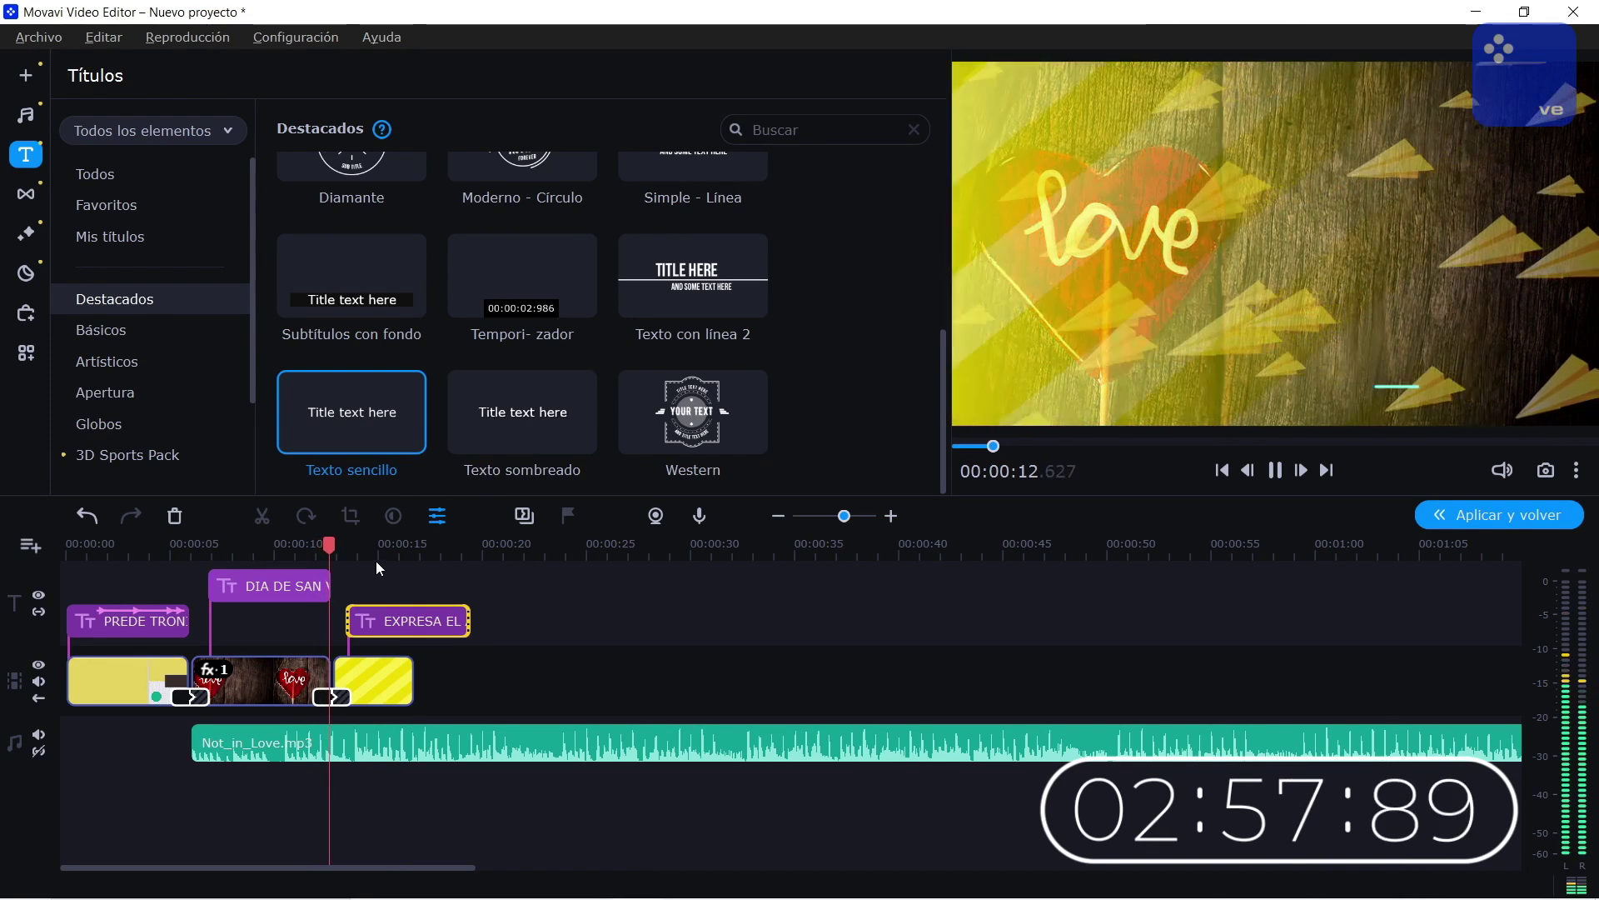
key("space")
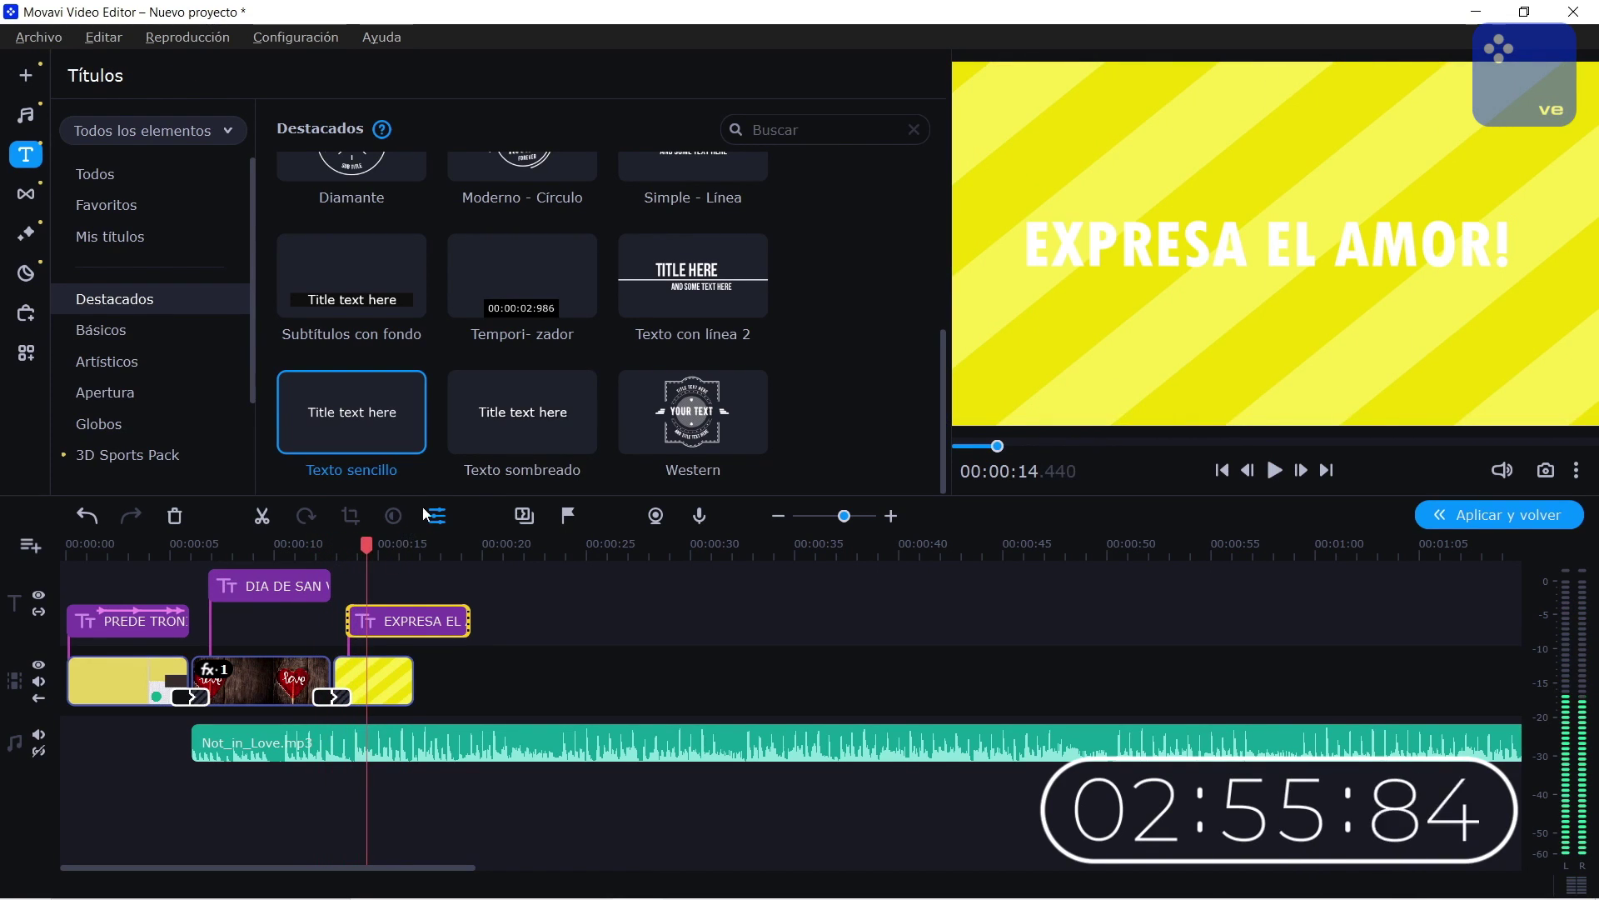
- Outline the EXPRESA EL AMOR! letters, shorten the title clip and replay it
double_click(445, 634)
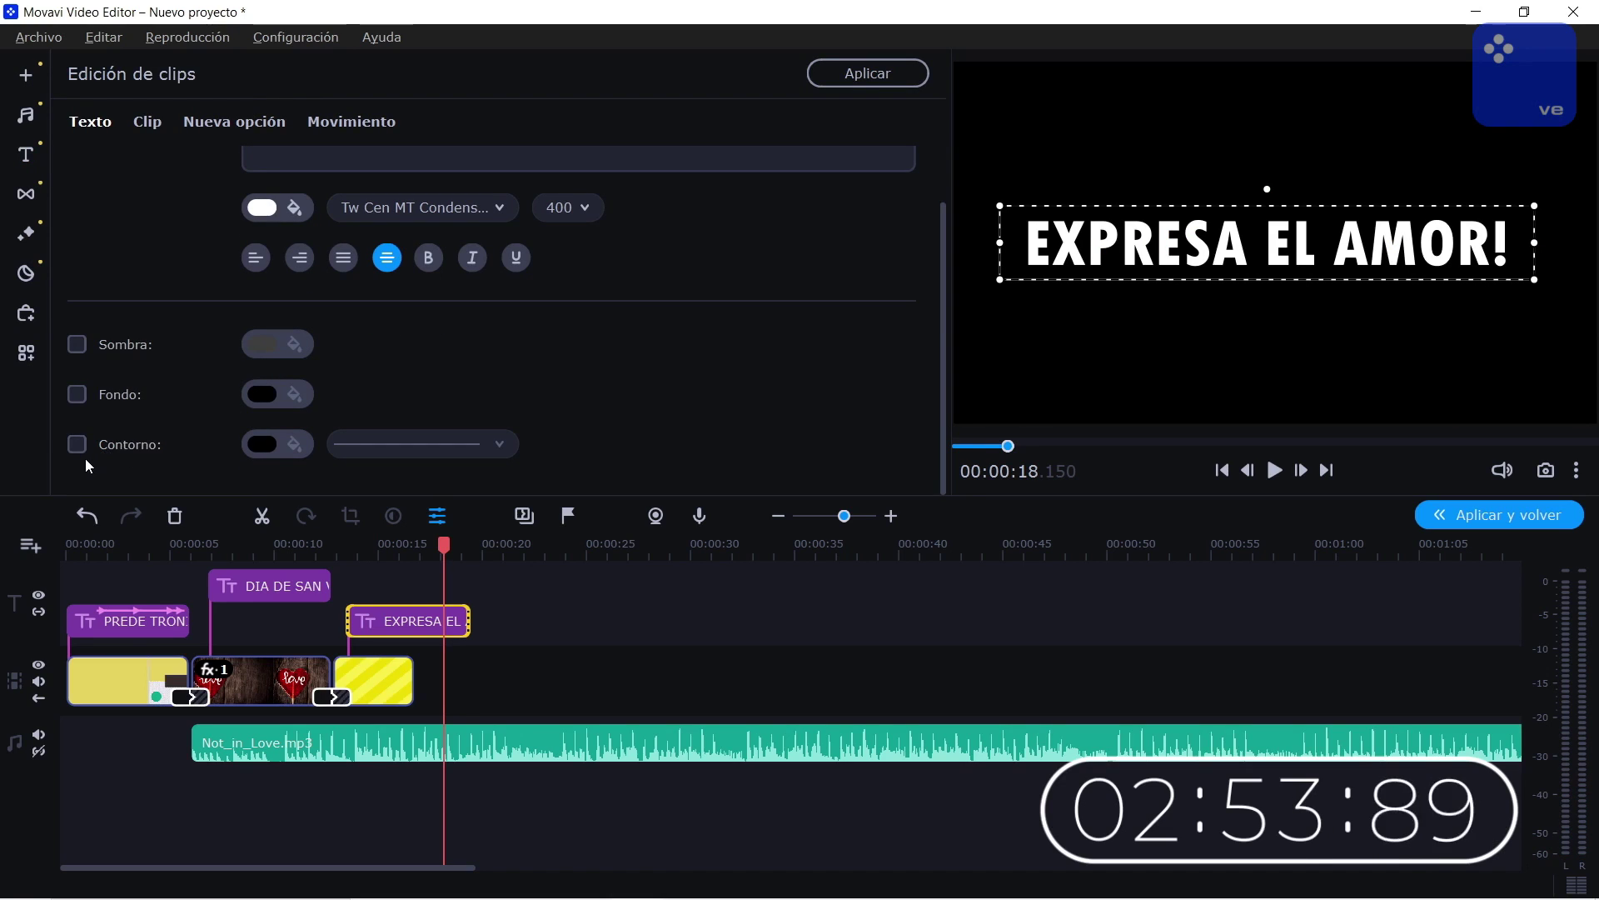
left_click(77, 444)
left_click(391, 547)
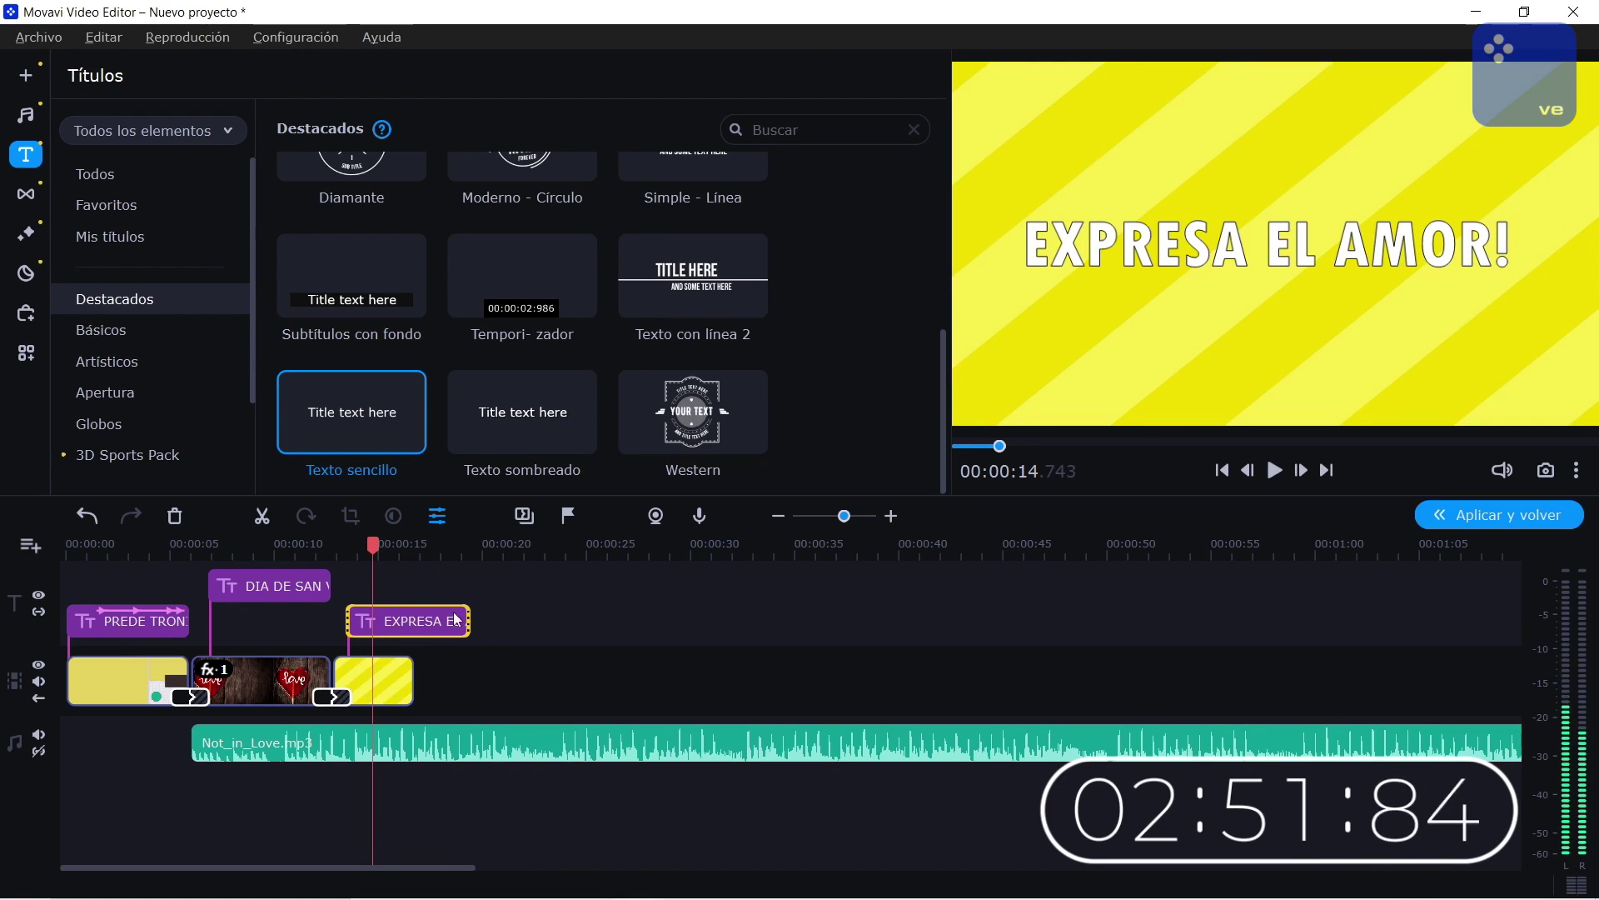
left_click_drag(468, 623, 414, 631)
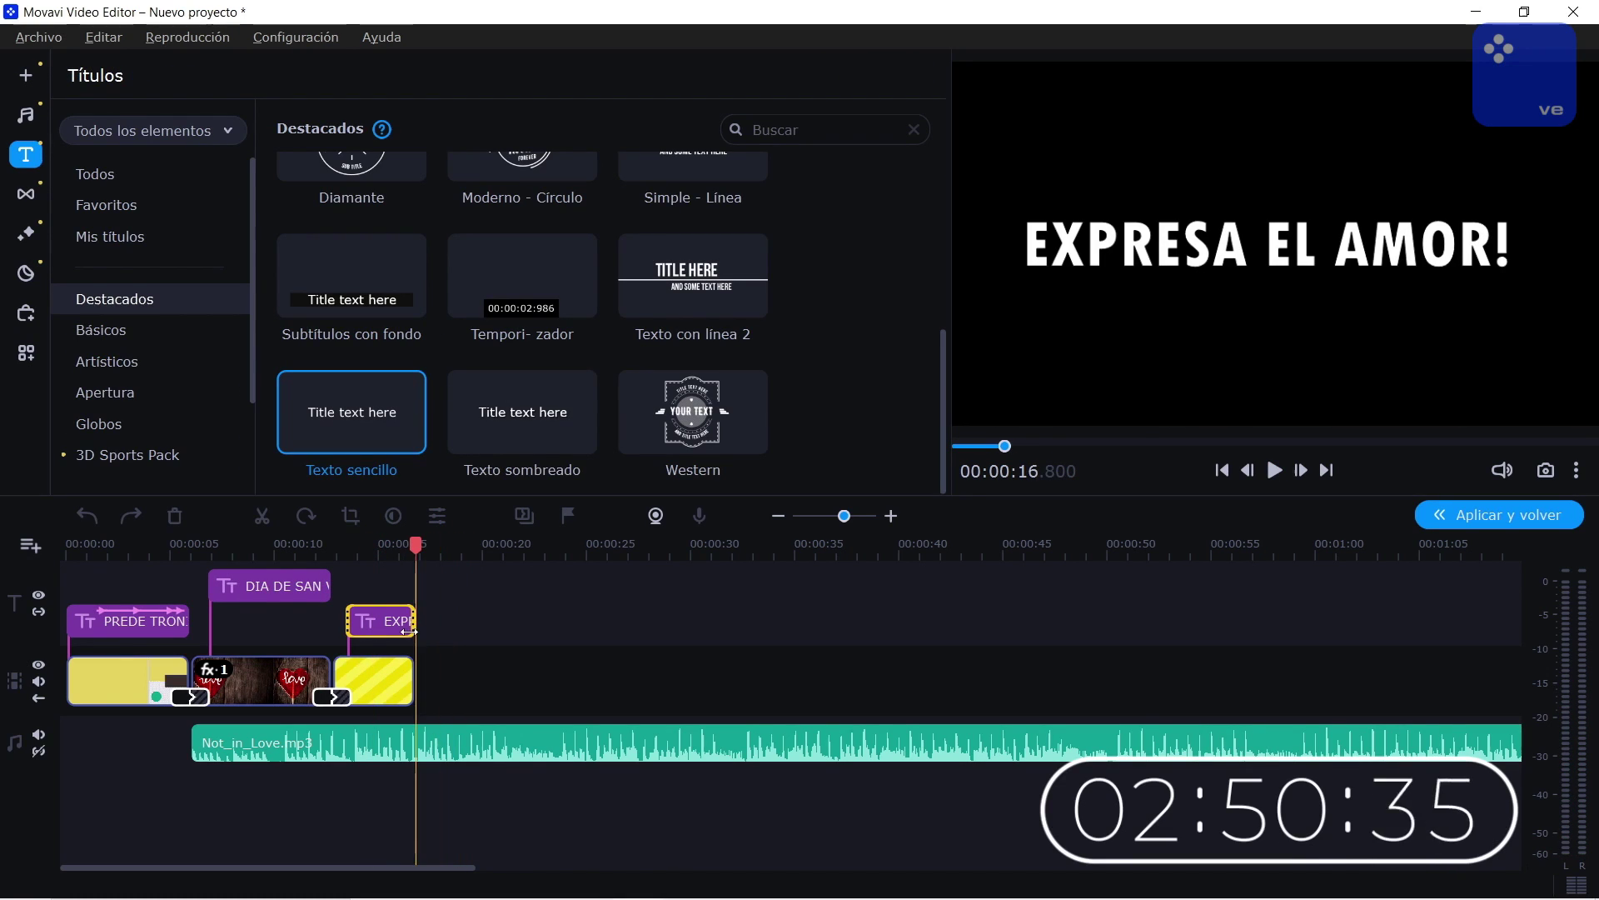
left_click(343, 546)
key("space")
key("space")
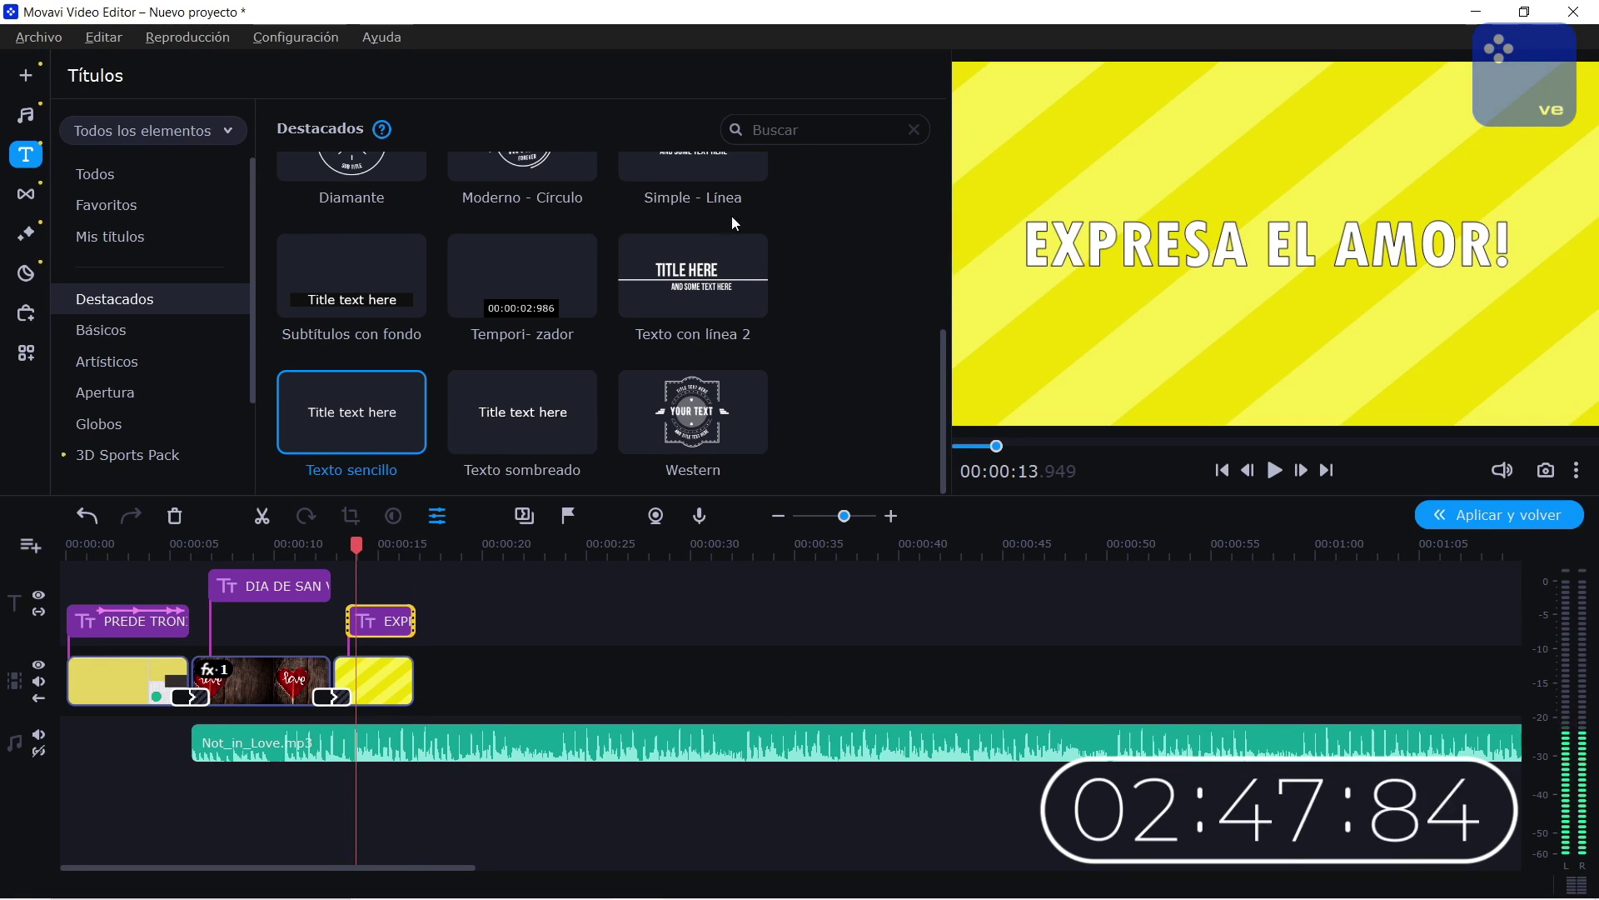
left_click(30, 238)
left_click(31, 268)
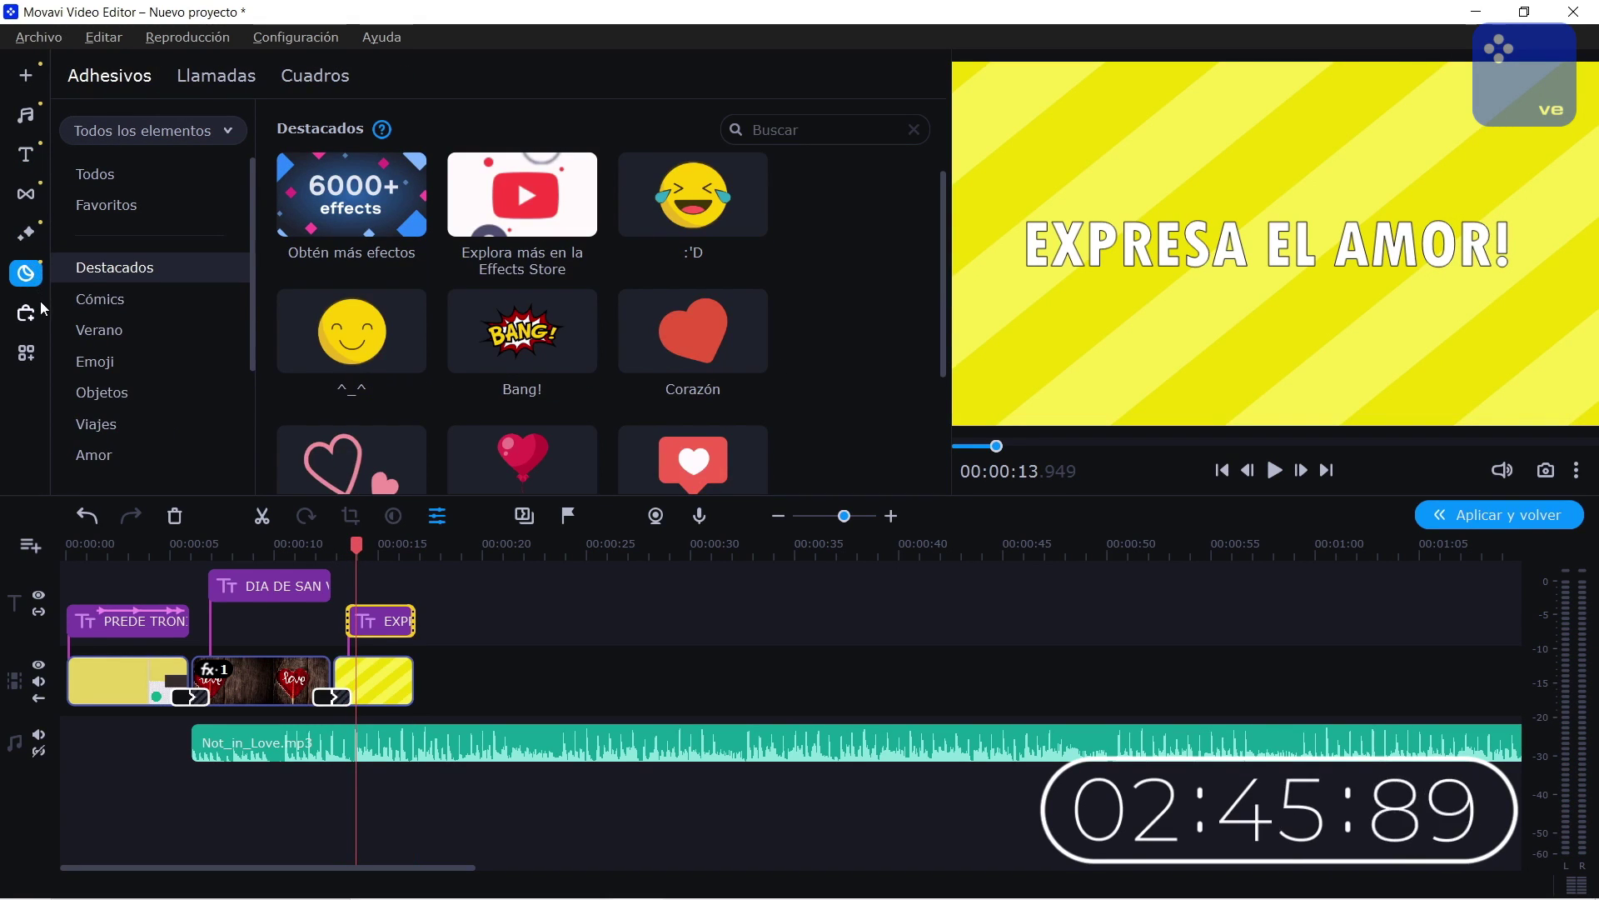
- Add the Corazón heart sticker over the stripes and preview from about 13 s
scroll(748, 285, "down", 2)
scroll(707, 352, "up", 2)
mouse_move(706, 352)
left_mouse_down()
mouse_move(583, 564)
mouse_move(361, 568)
mouse_move(362, 592)
left_mouse_up()
left_click(341, 546)
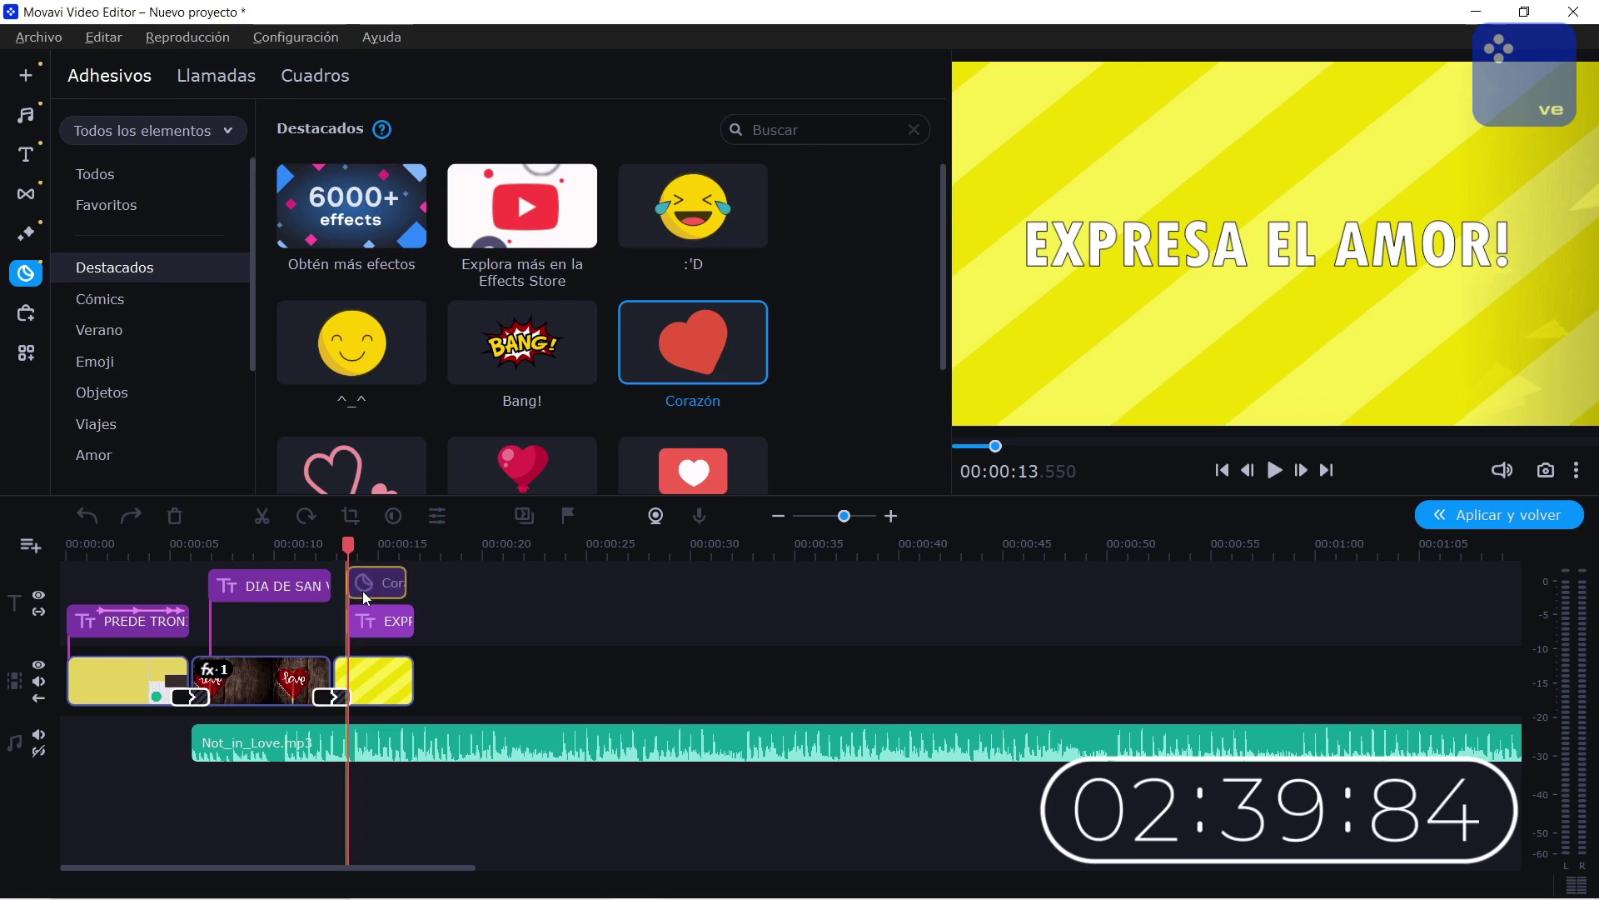
key("space")
- Shrink the Corazón heart sticker and centre it under the title
left_click(350, 587)
mouse_move(1315, 185)
left_mouse_down()
mouse_move(1112, 125)
mouse_move(1225, 257)
left_mouse_up()
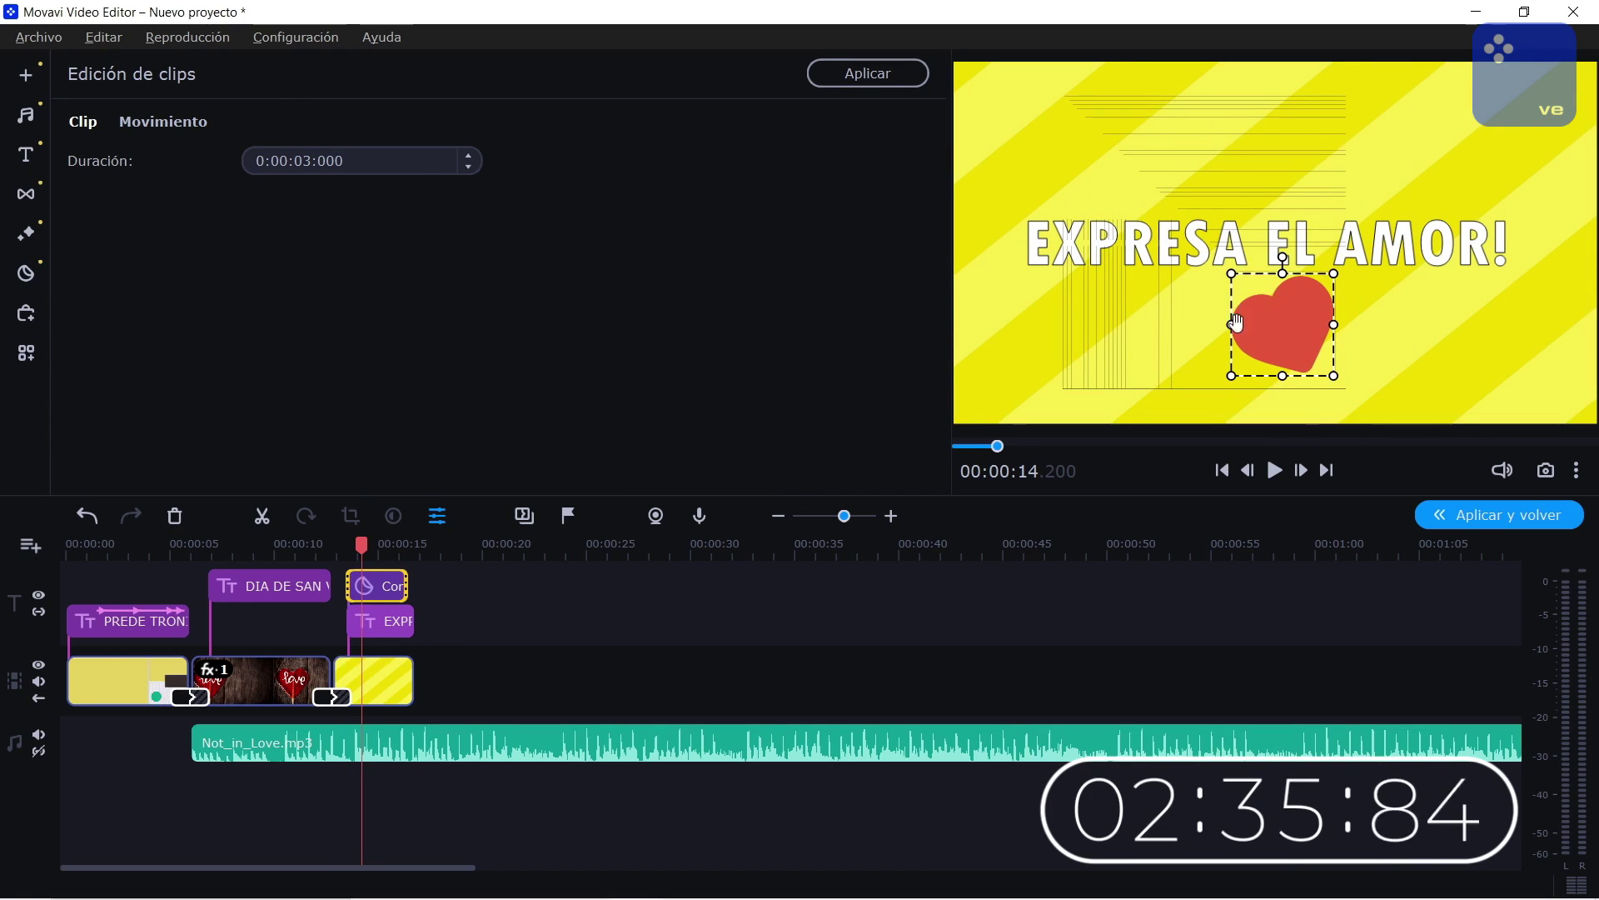
left_click_drag(1257, 372, 1241, 357)
left_click(867, 74)
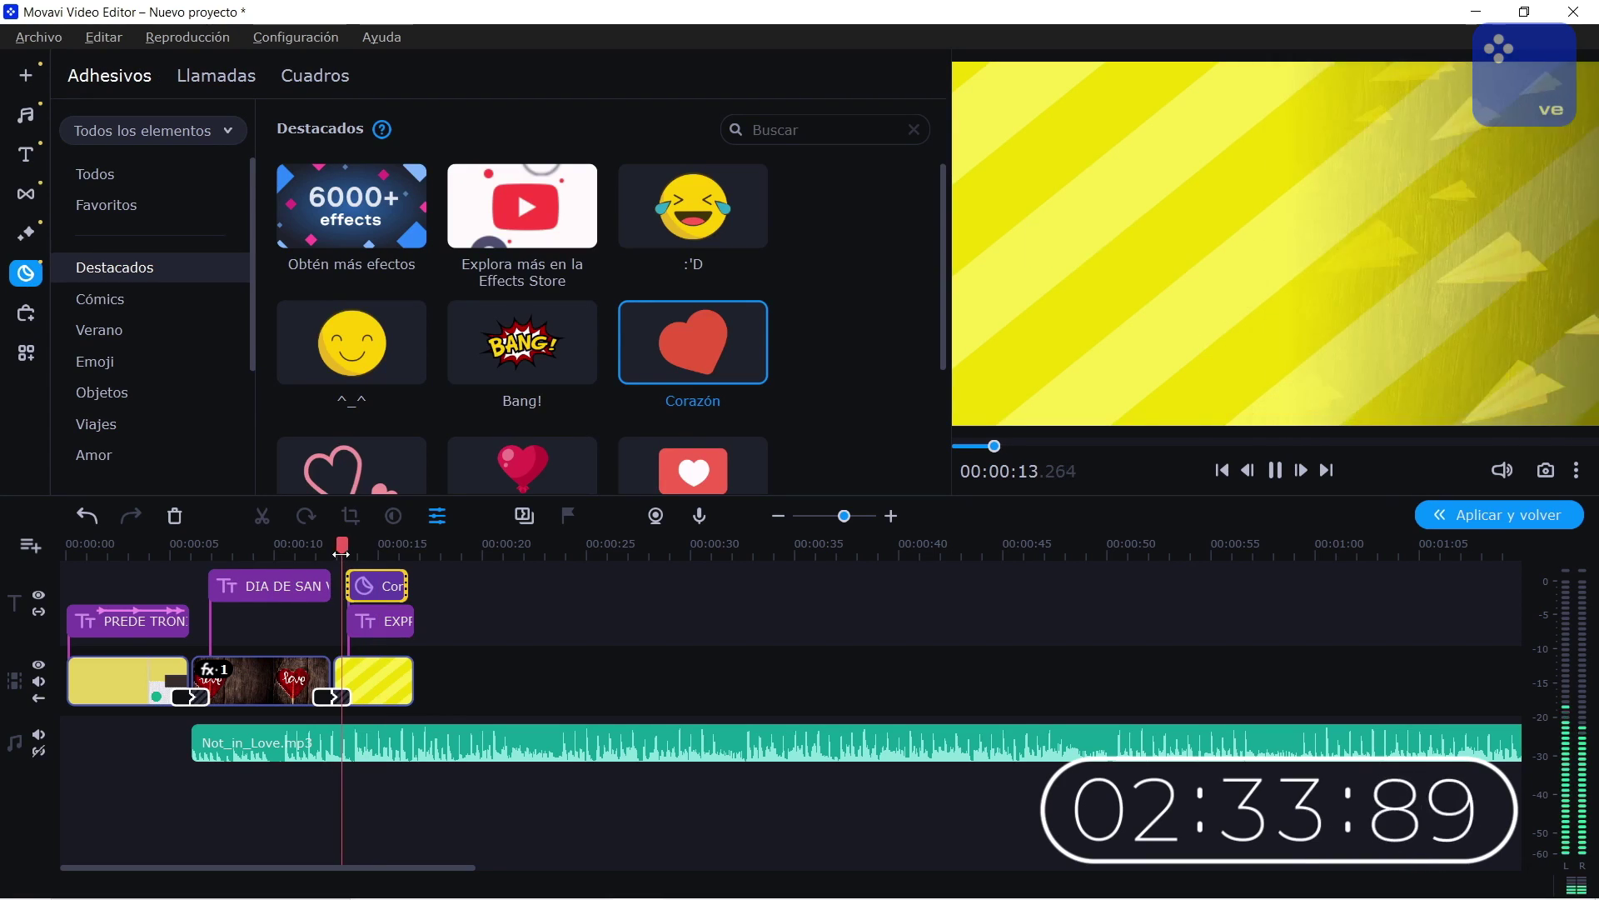
- Add a new top title track and place the Dos corazones sticker on it
scroll(656, 390, "down", 2)
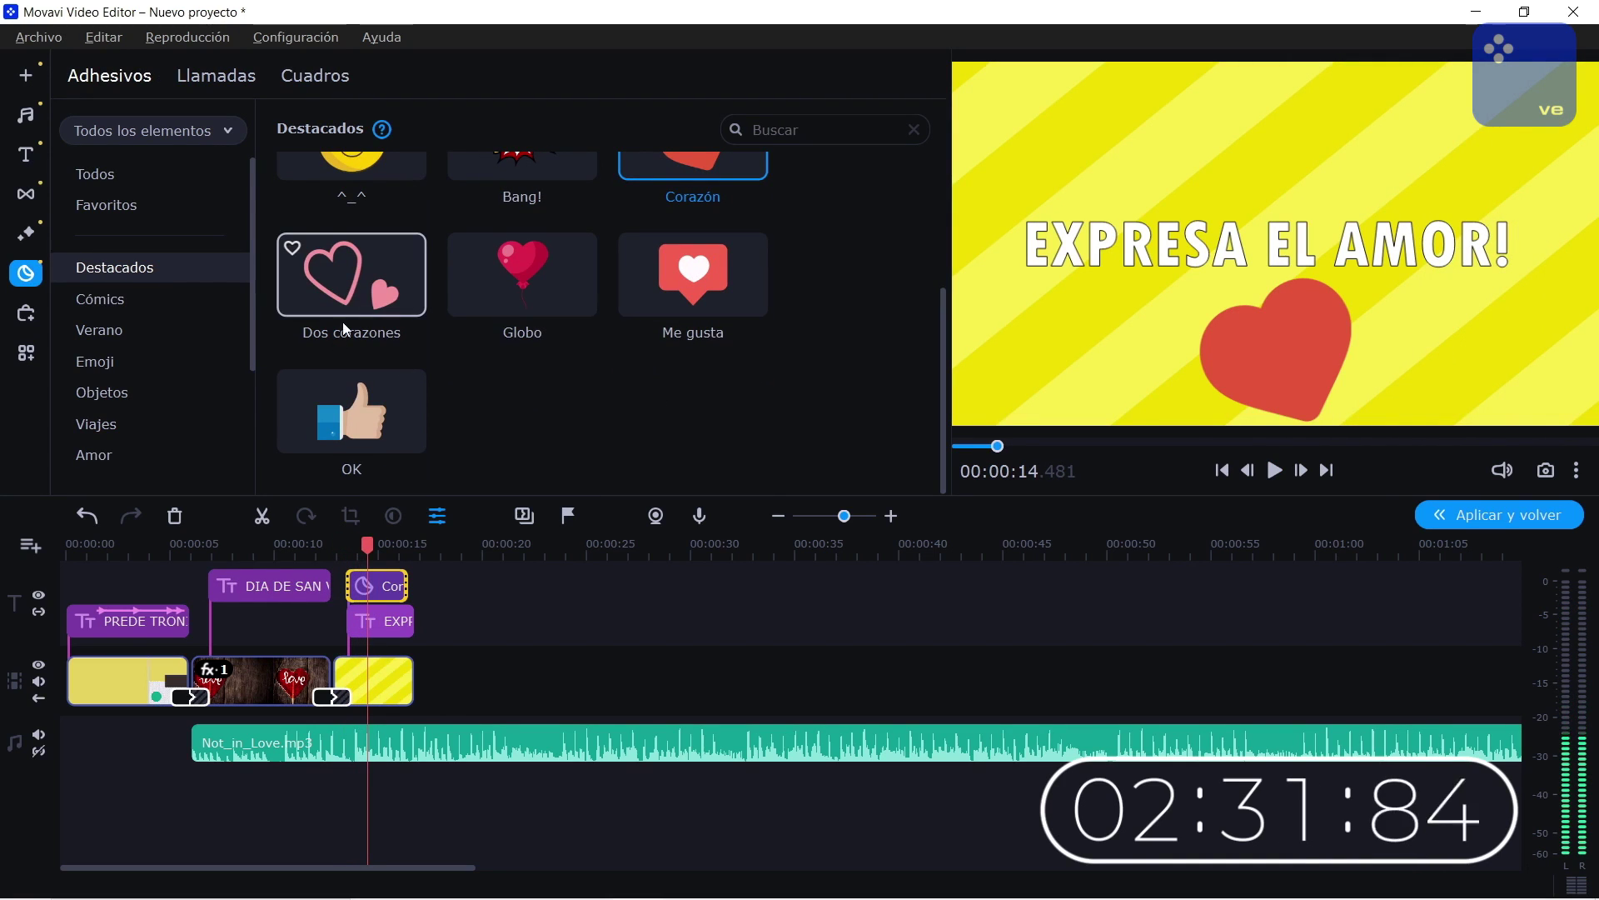
mouse_move(357, 296)
left_mouse_down()
mouse_move(435, 570)
mouse_move(353, 589)
left_mouse_up()
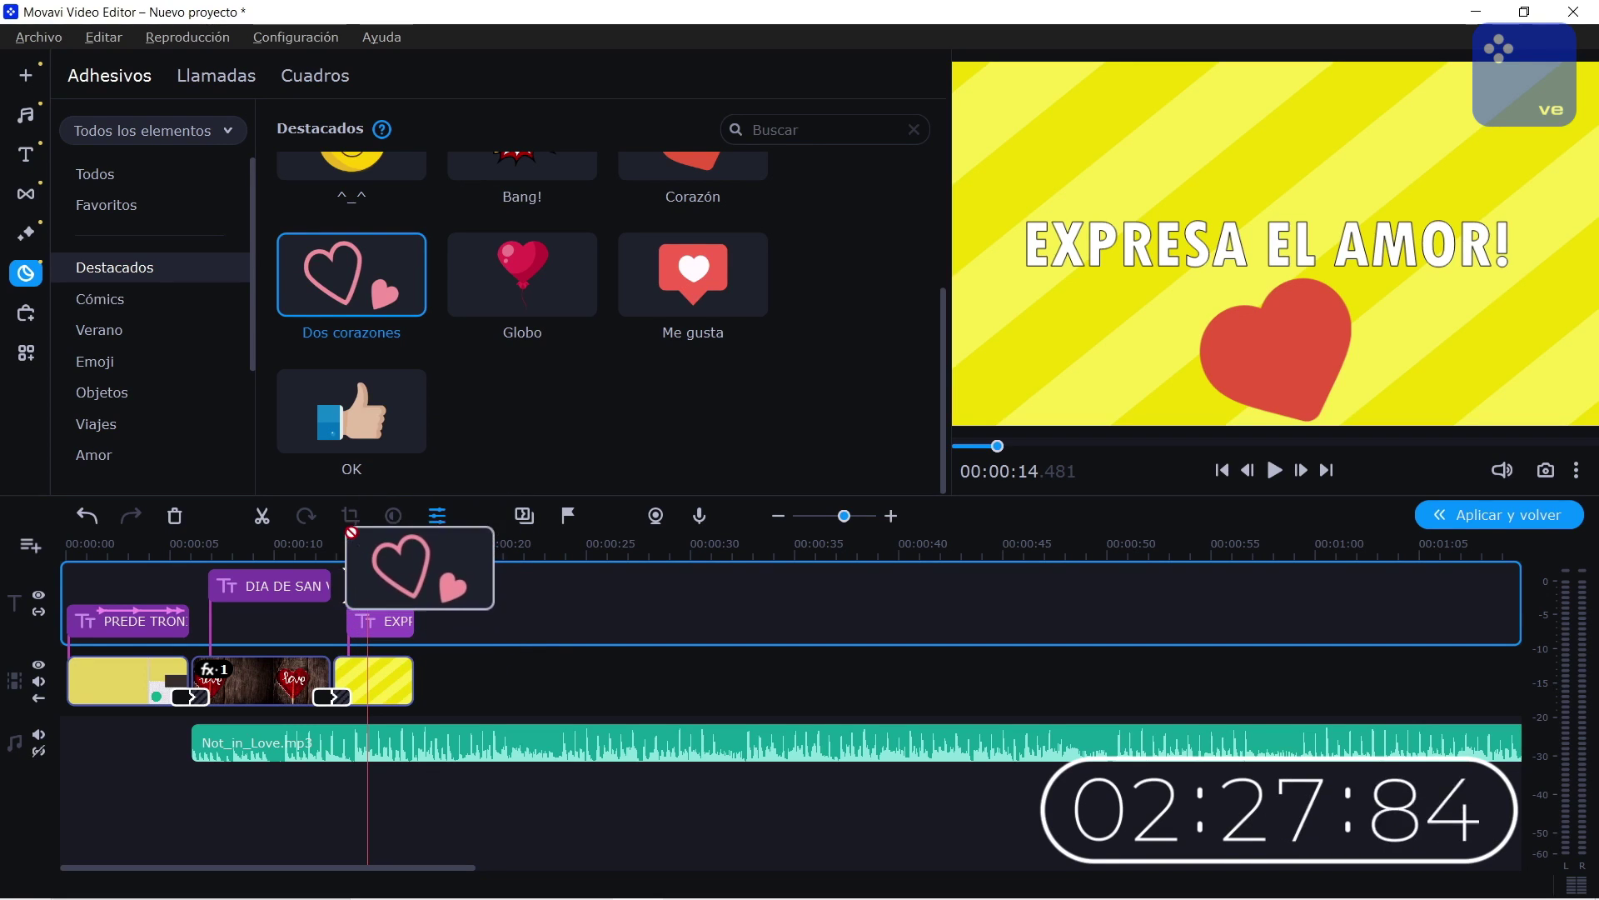
left_click_drag(353, 590, 358, 530)
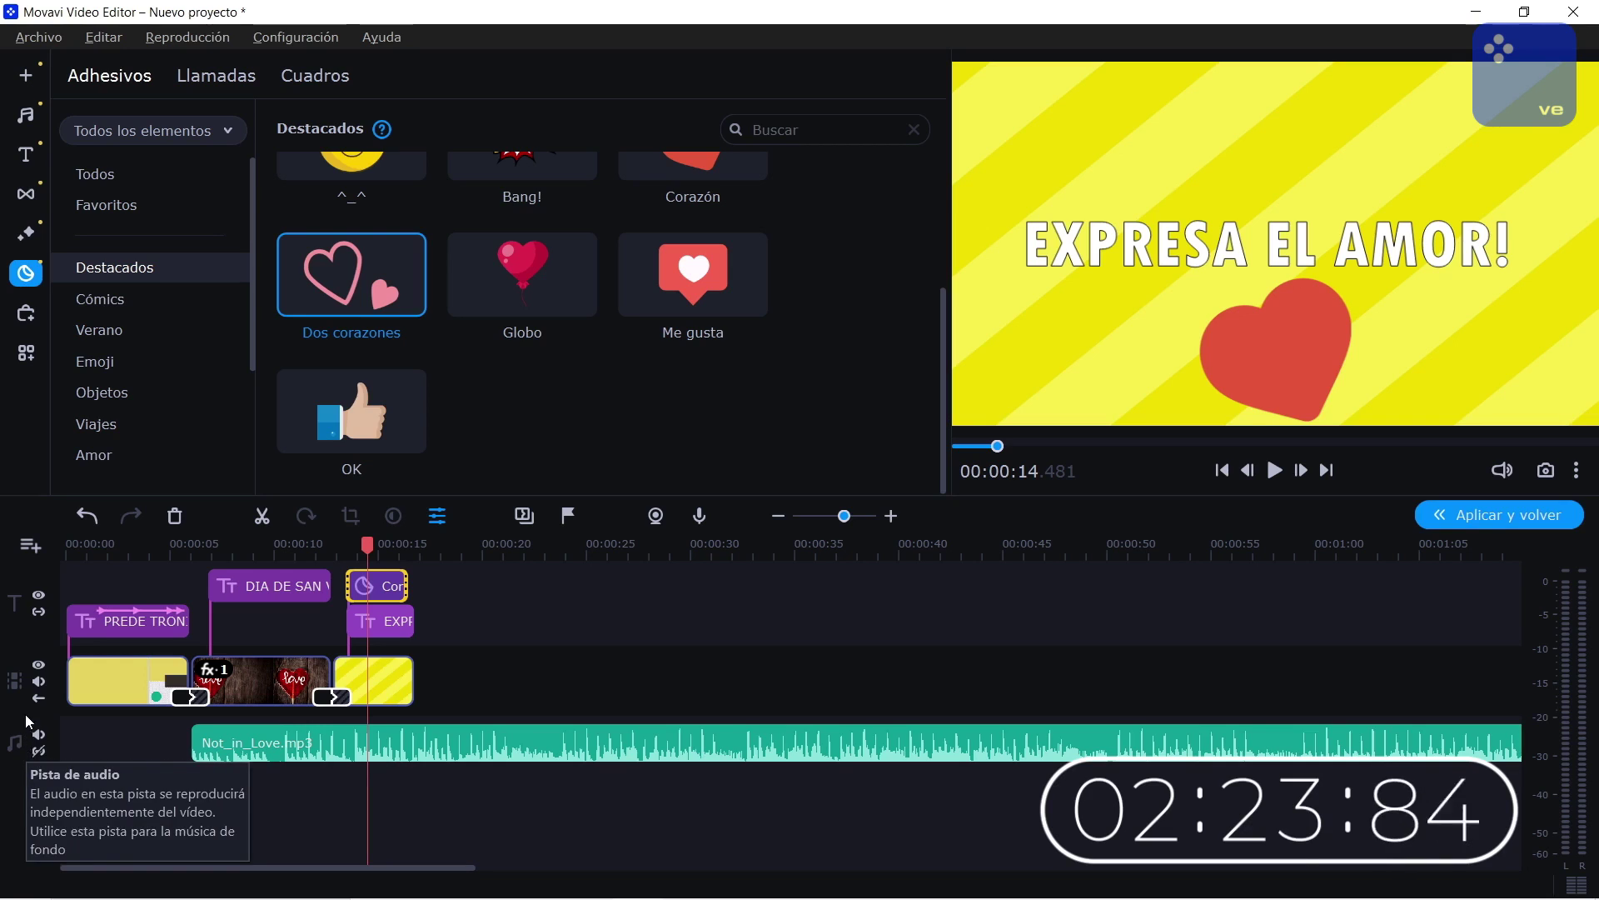
left_click(38, 537)
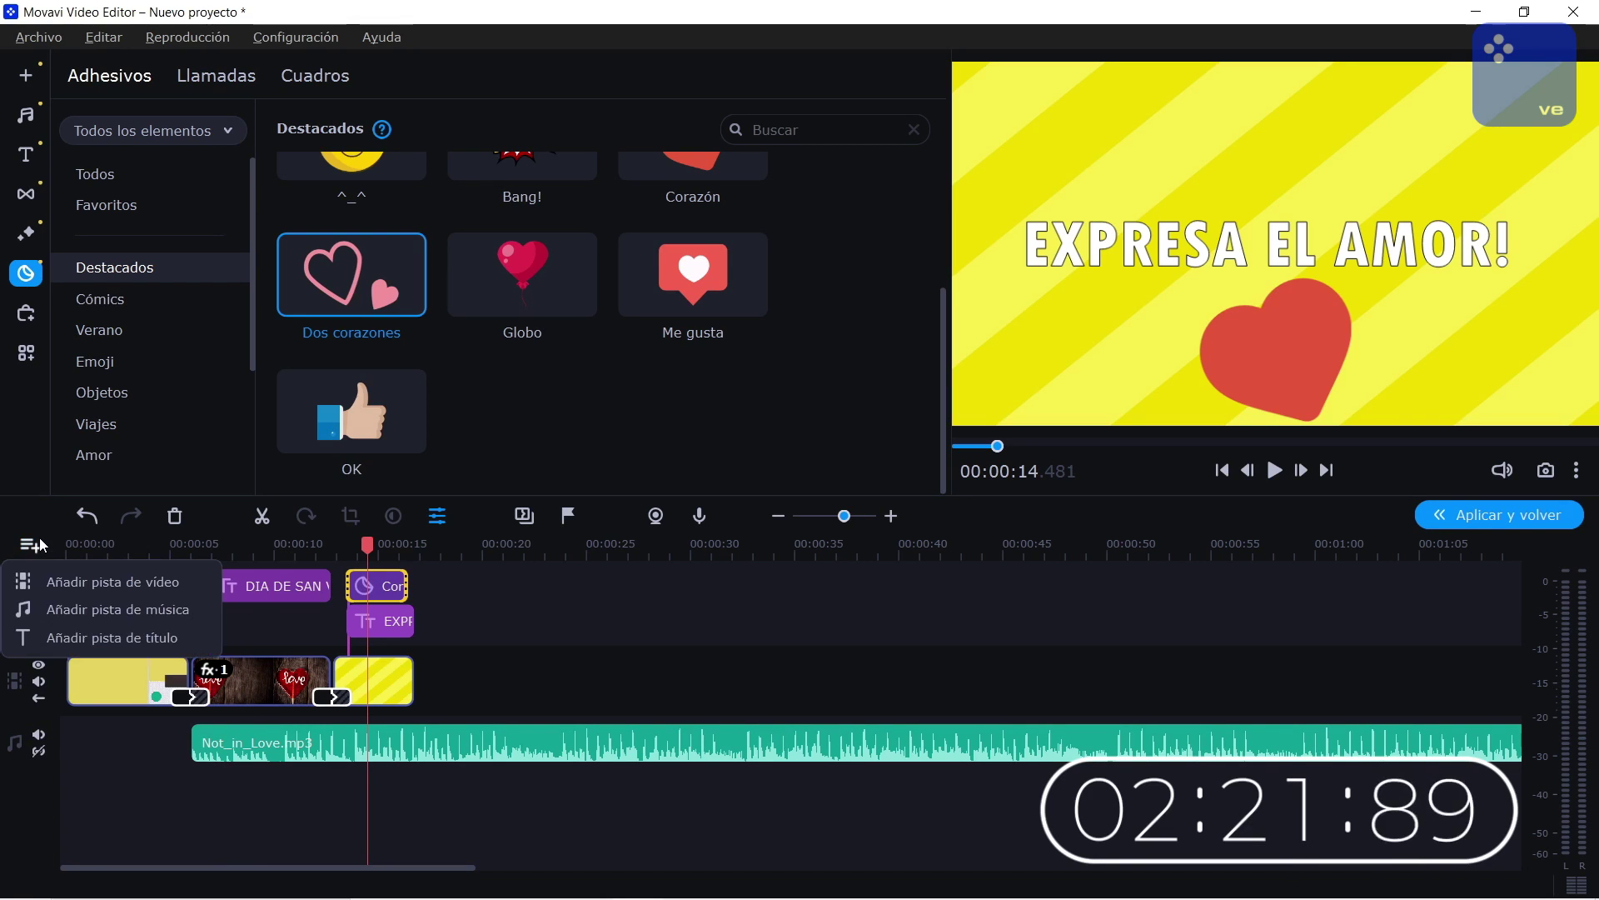
left_click(123, 638)
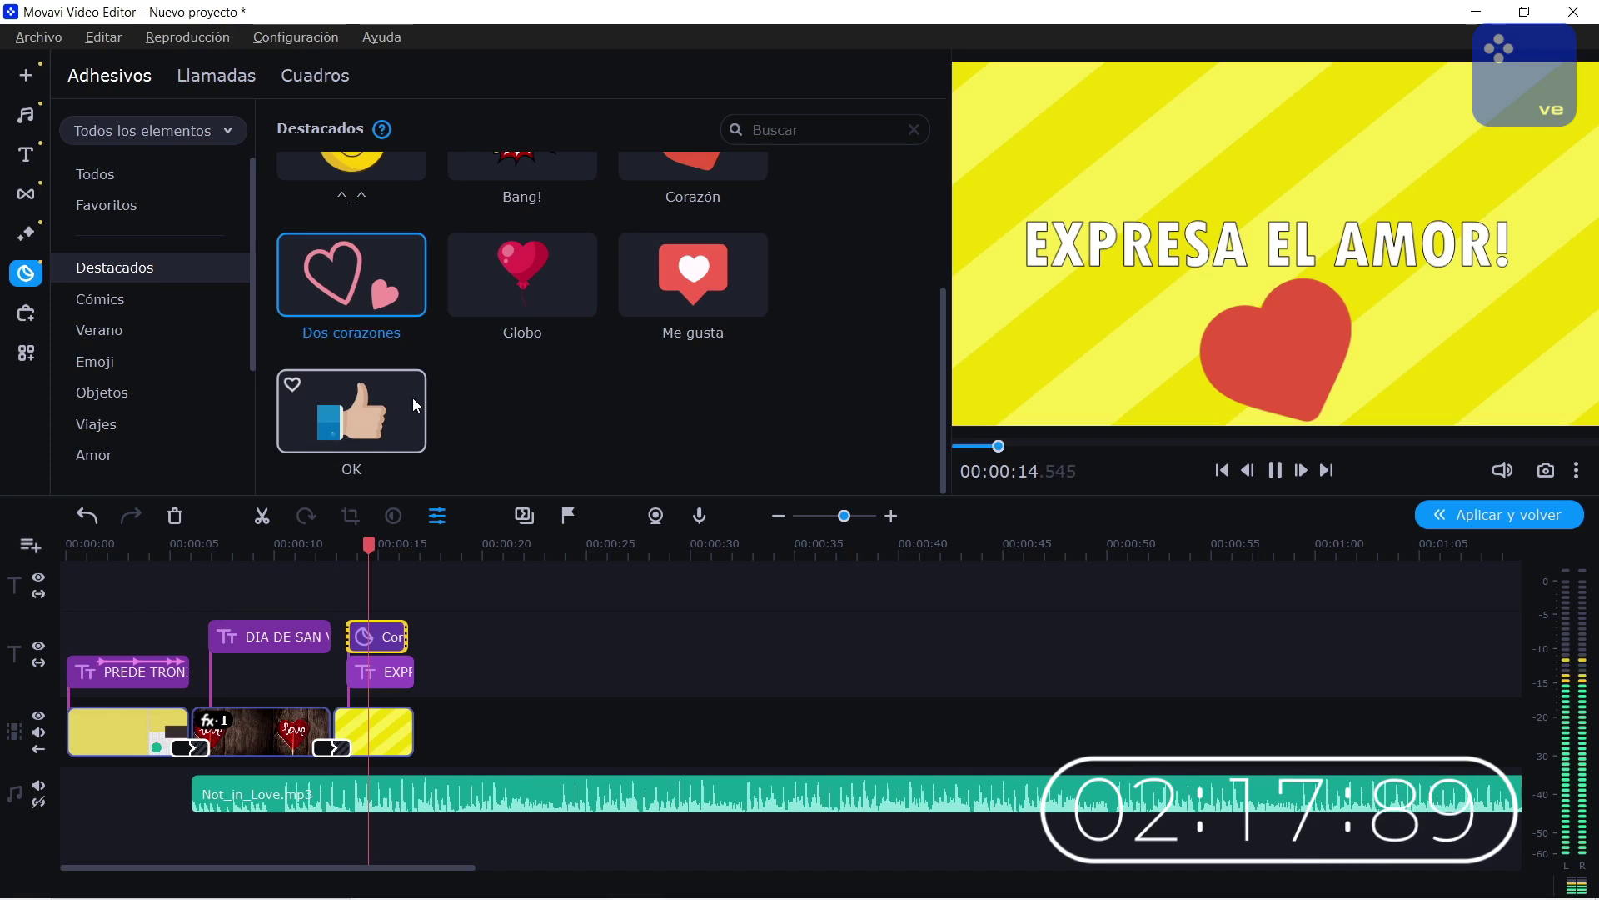
left_click_drag(366, 279, 349, 583)
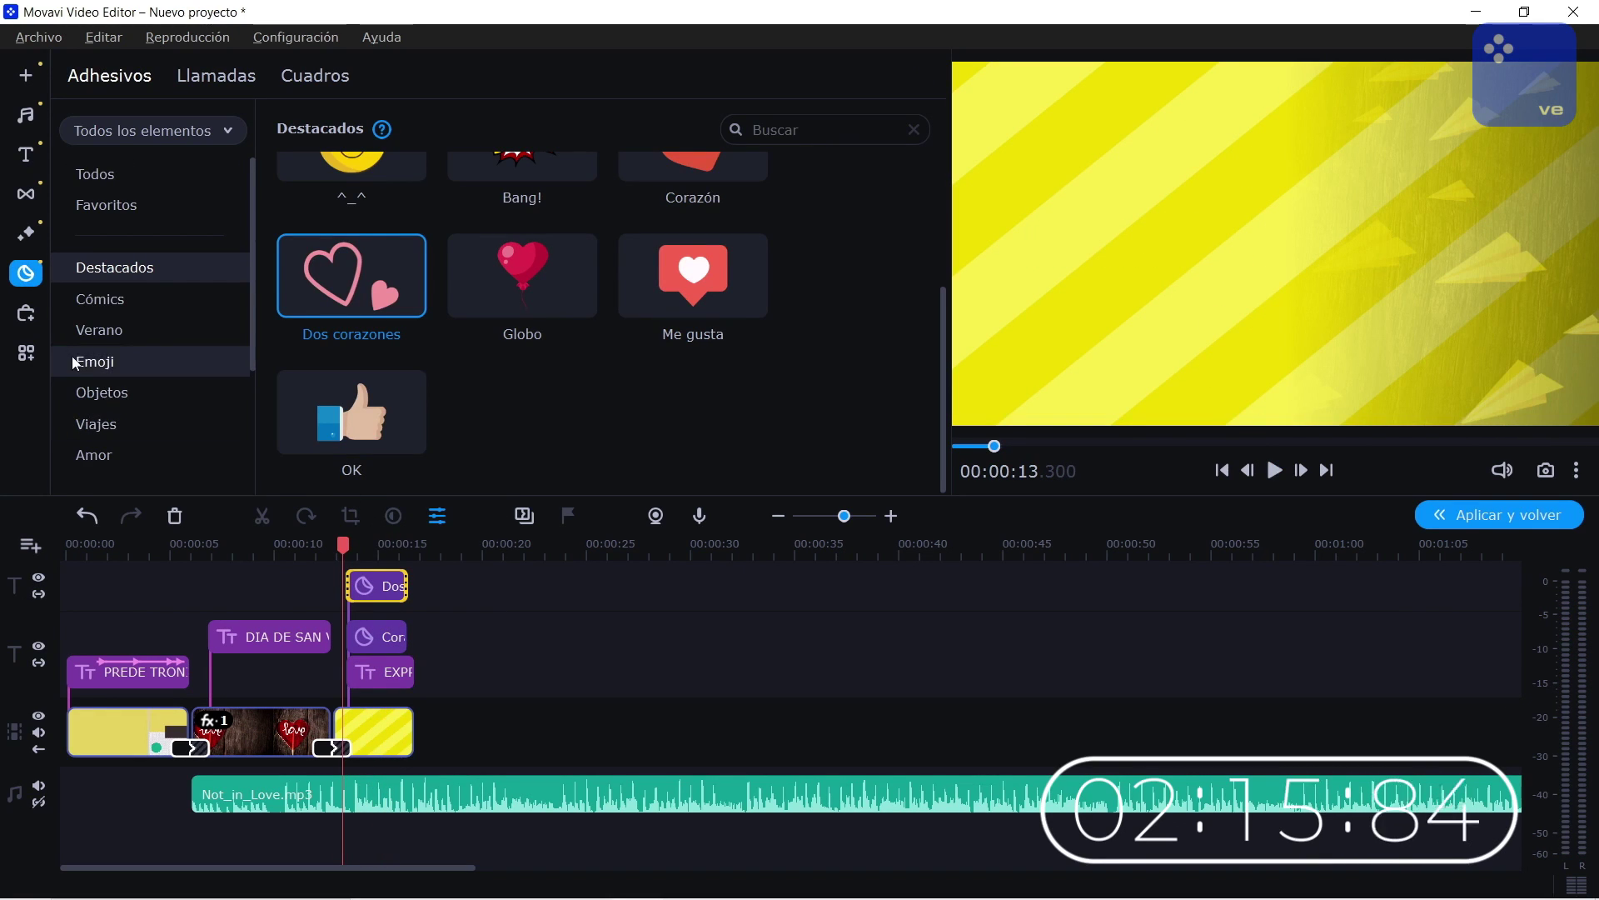
left_click(26, 312)
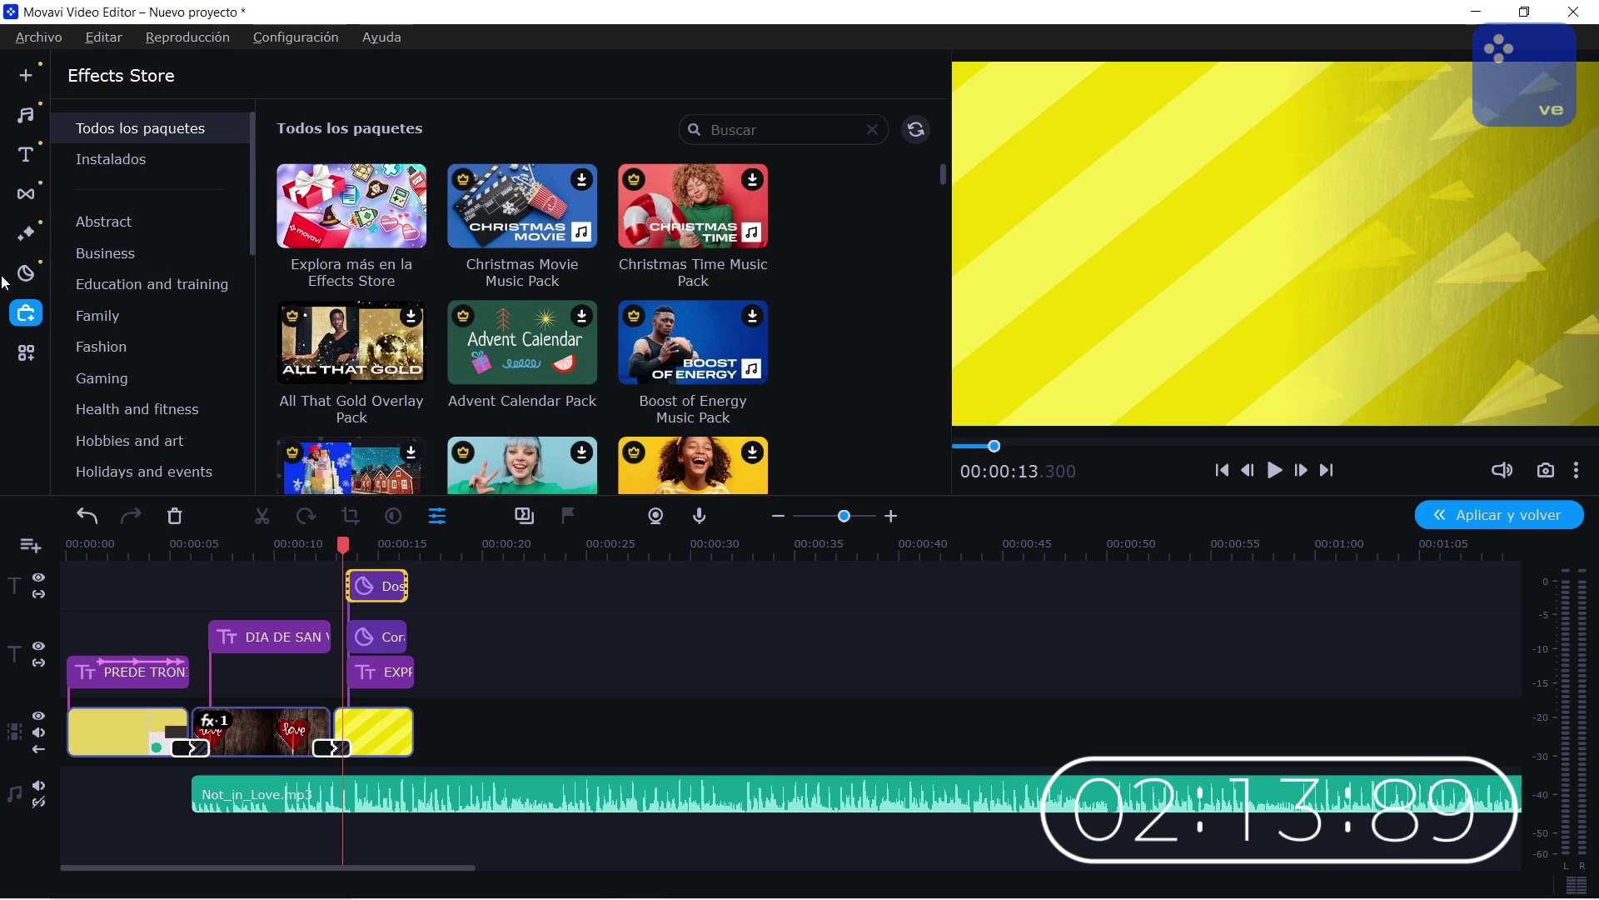
- Import the green-screen figure jpg from Descargas > Videos movavi via Añadir archivos
left_click(25, 234)
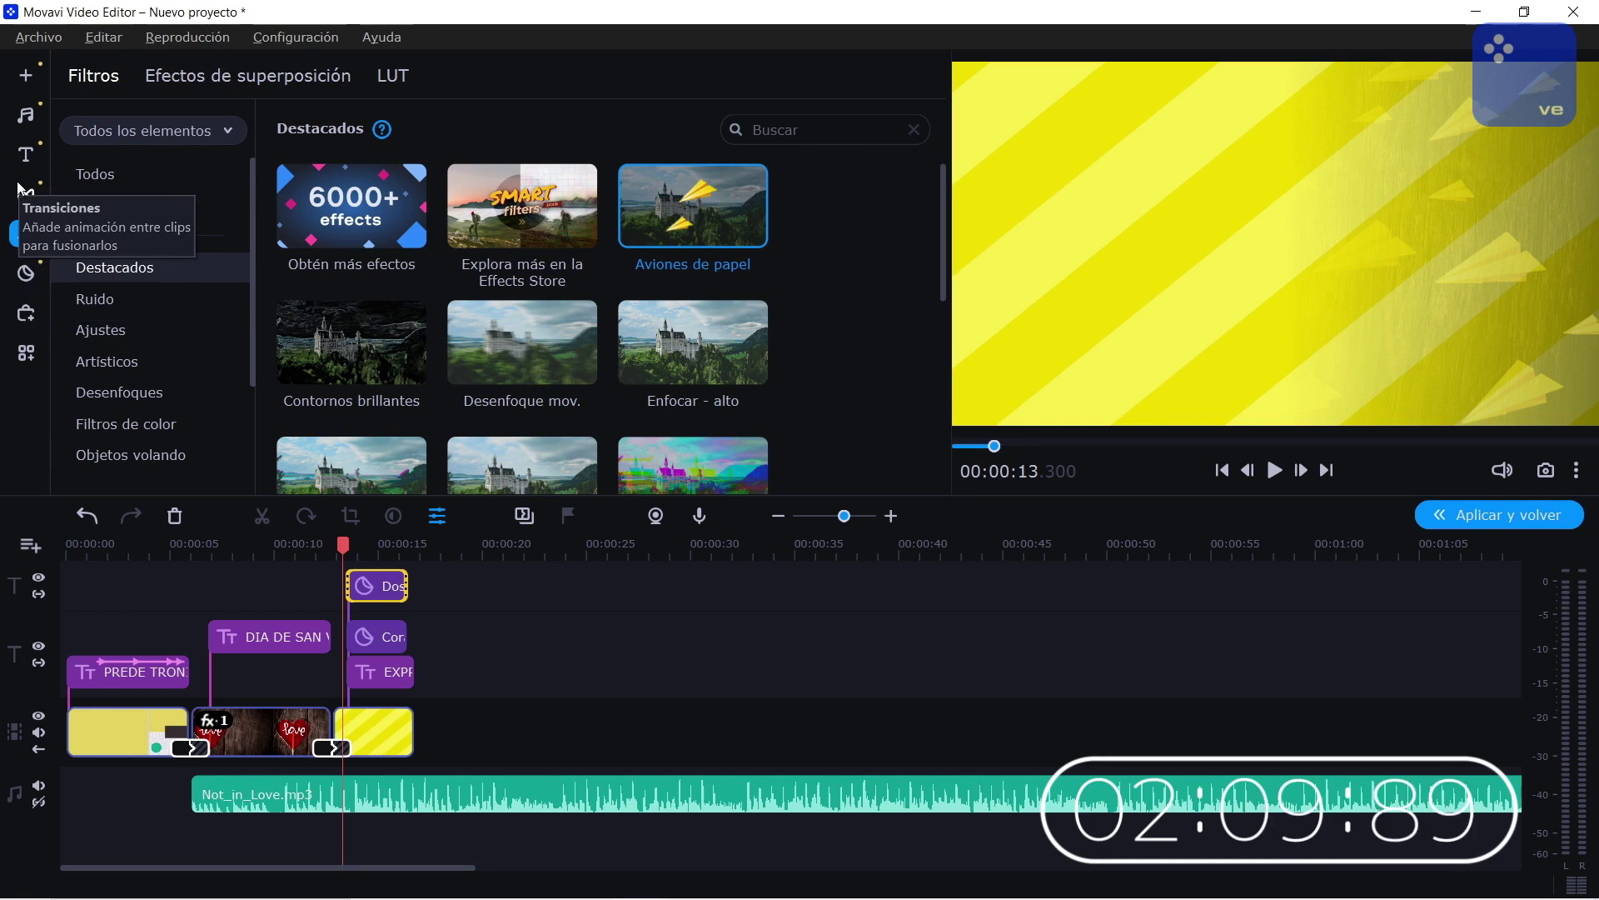
left_click(37, 80)
left_click(140, 76)
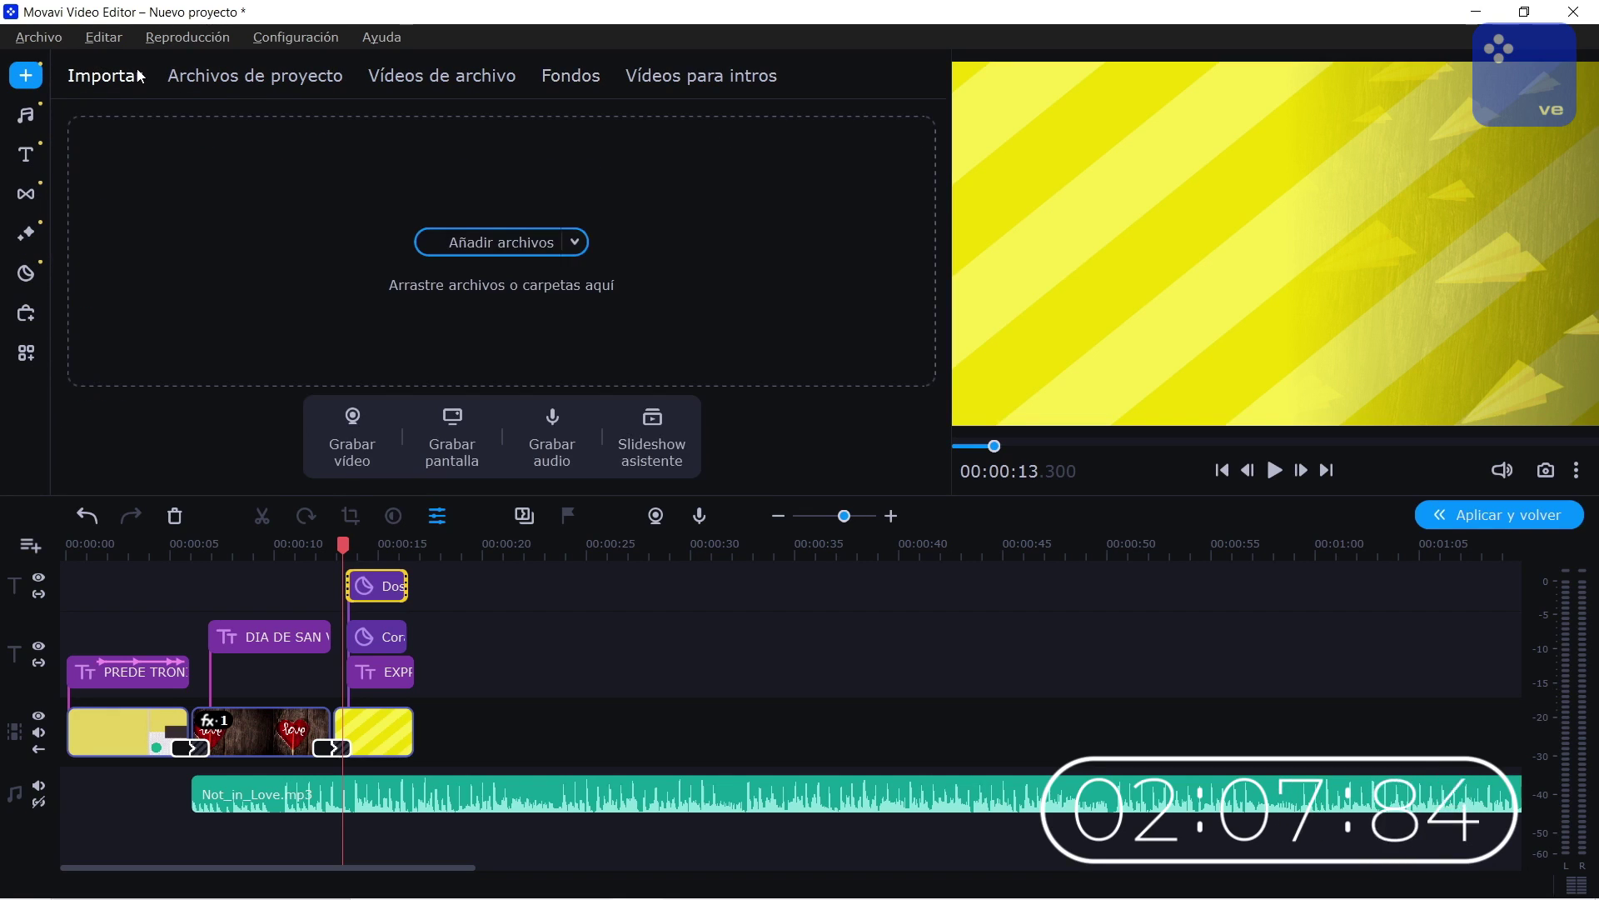
left_click(517, 243)
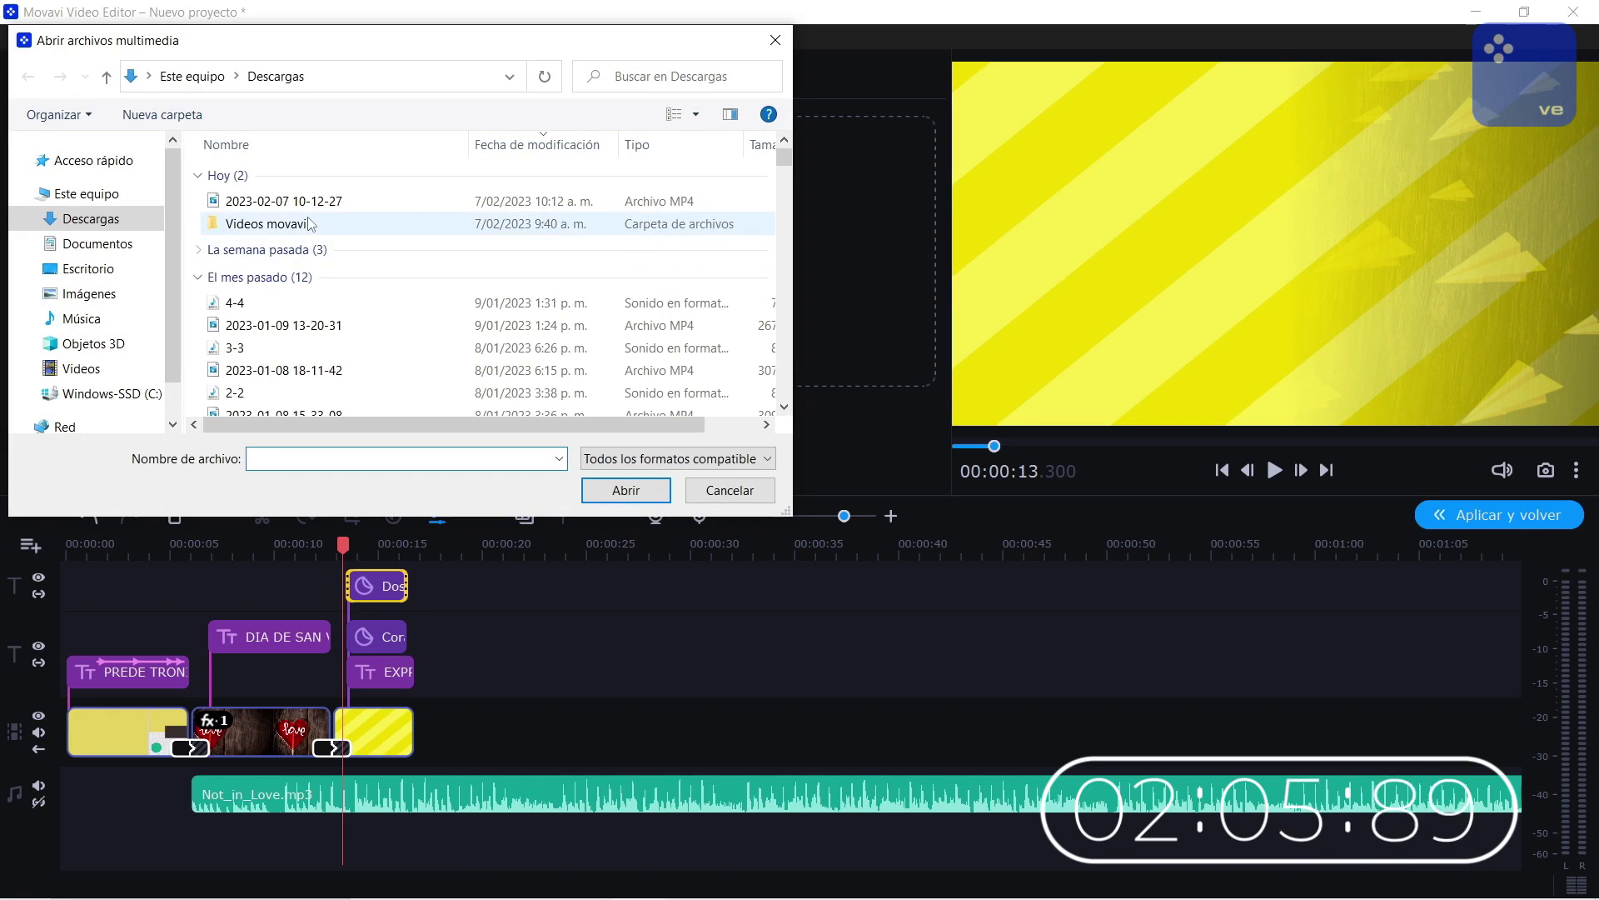
double_click(260, 227)
left_click(258, 221)
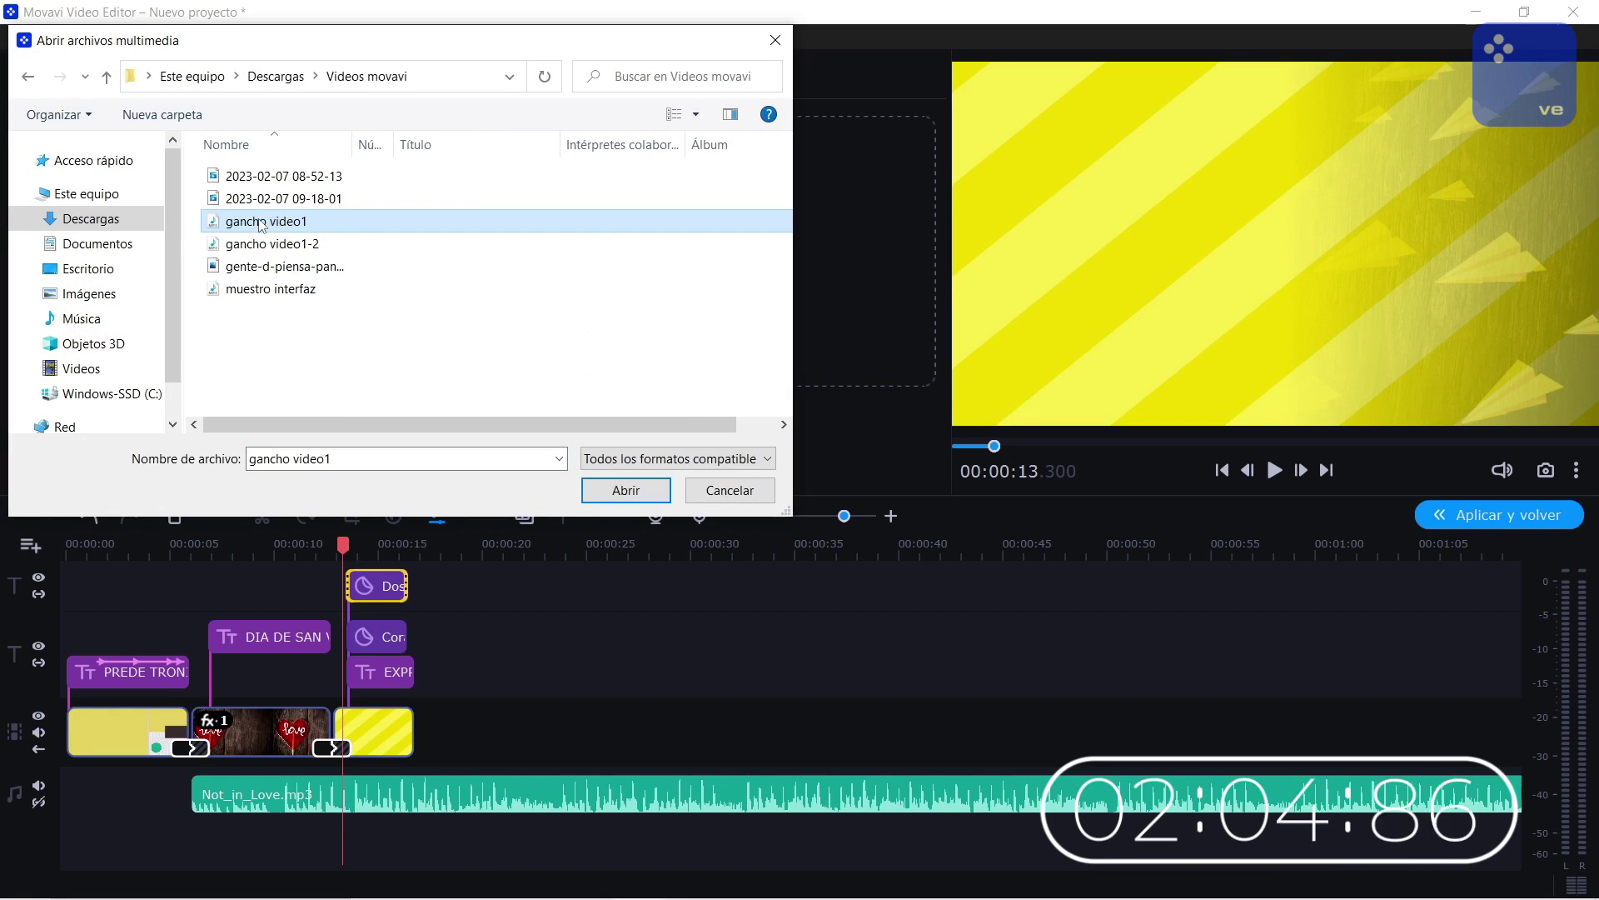
left_click(278, 272)
double_click(277, 271)
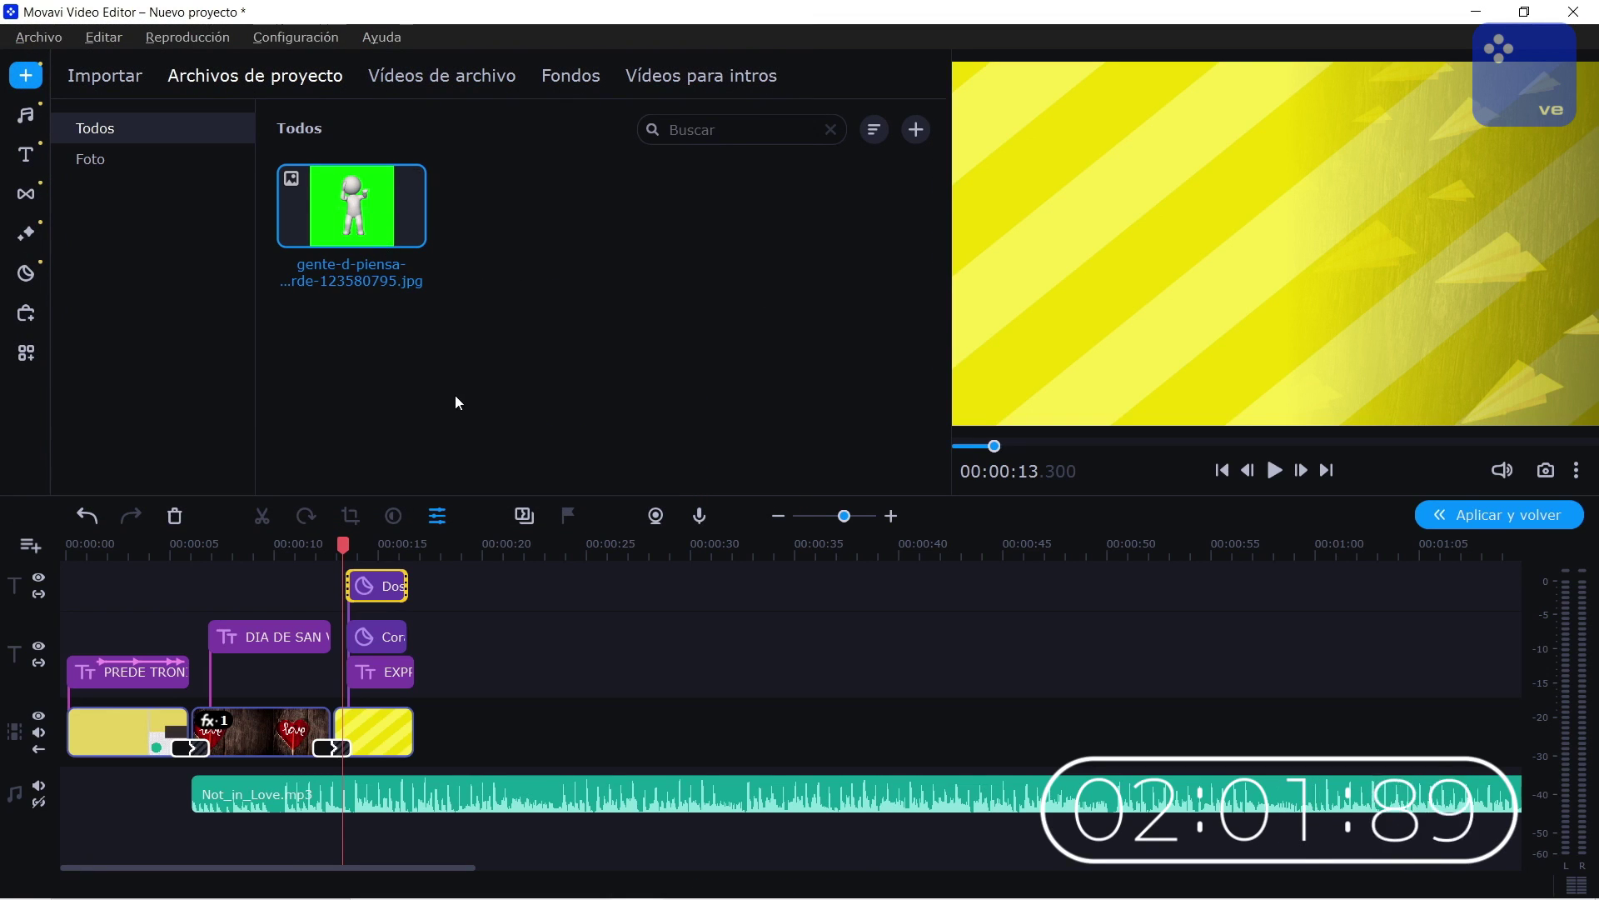
- Add a new video track, drop the green-screen figure jpg on it at the playhead, and open Clave de croma
left_click_drag(361, 252, 375, 210)
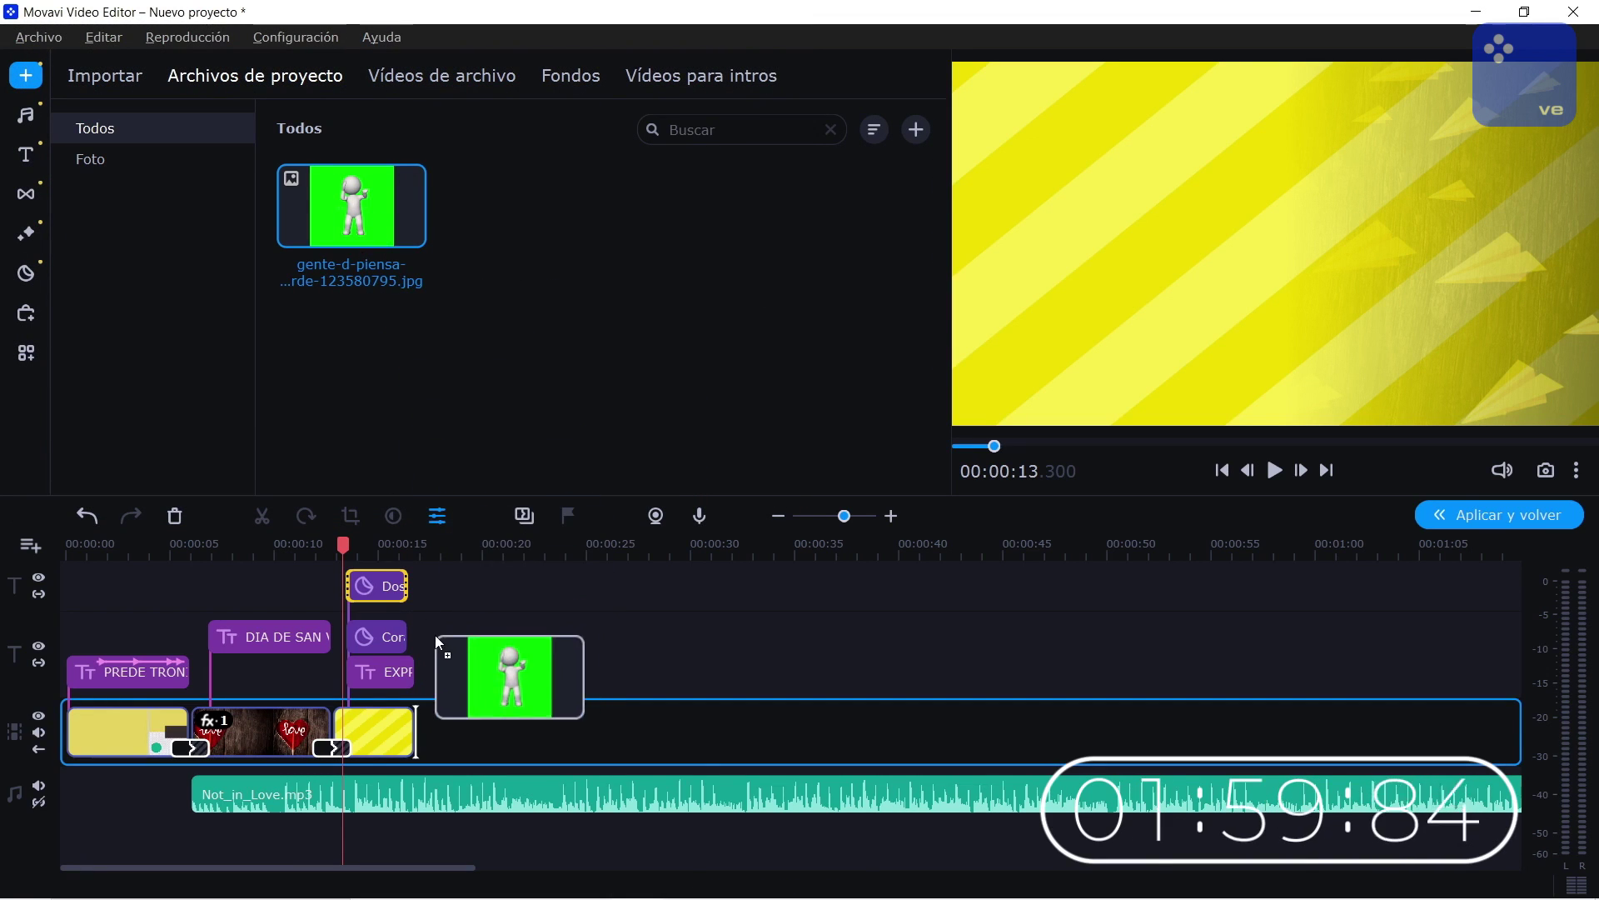
left_click(30, 545)
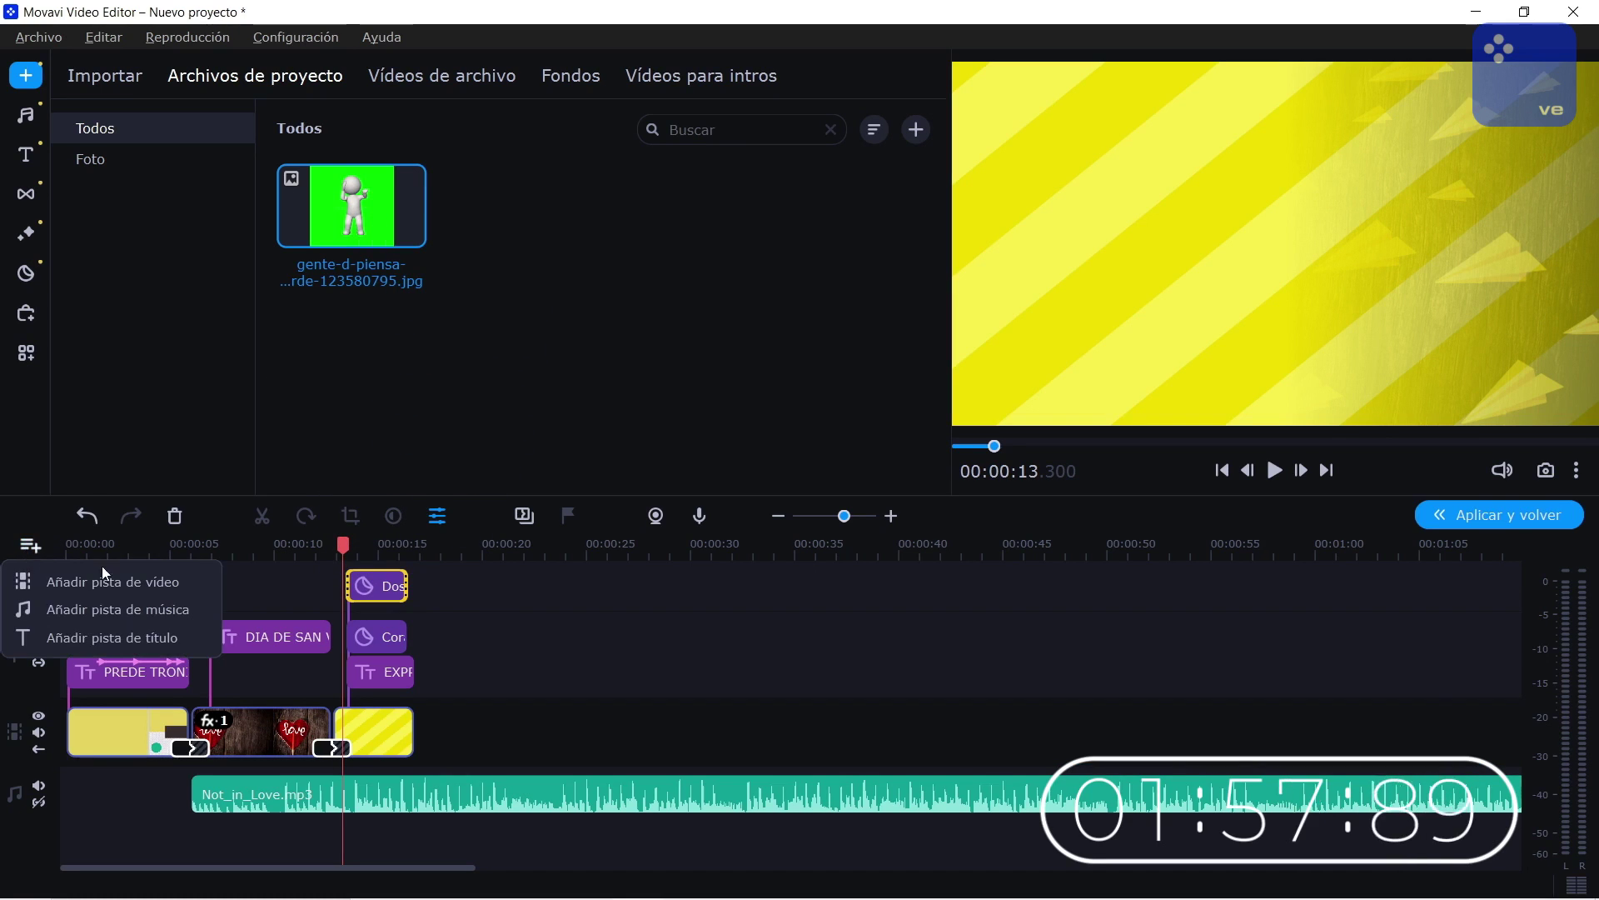
left_click(133, 581)
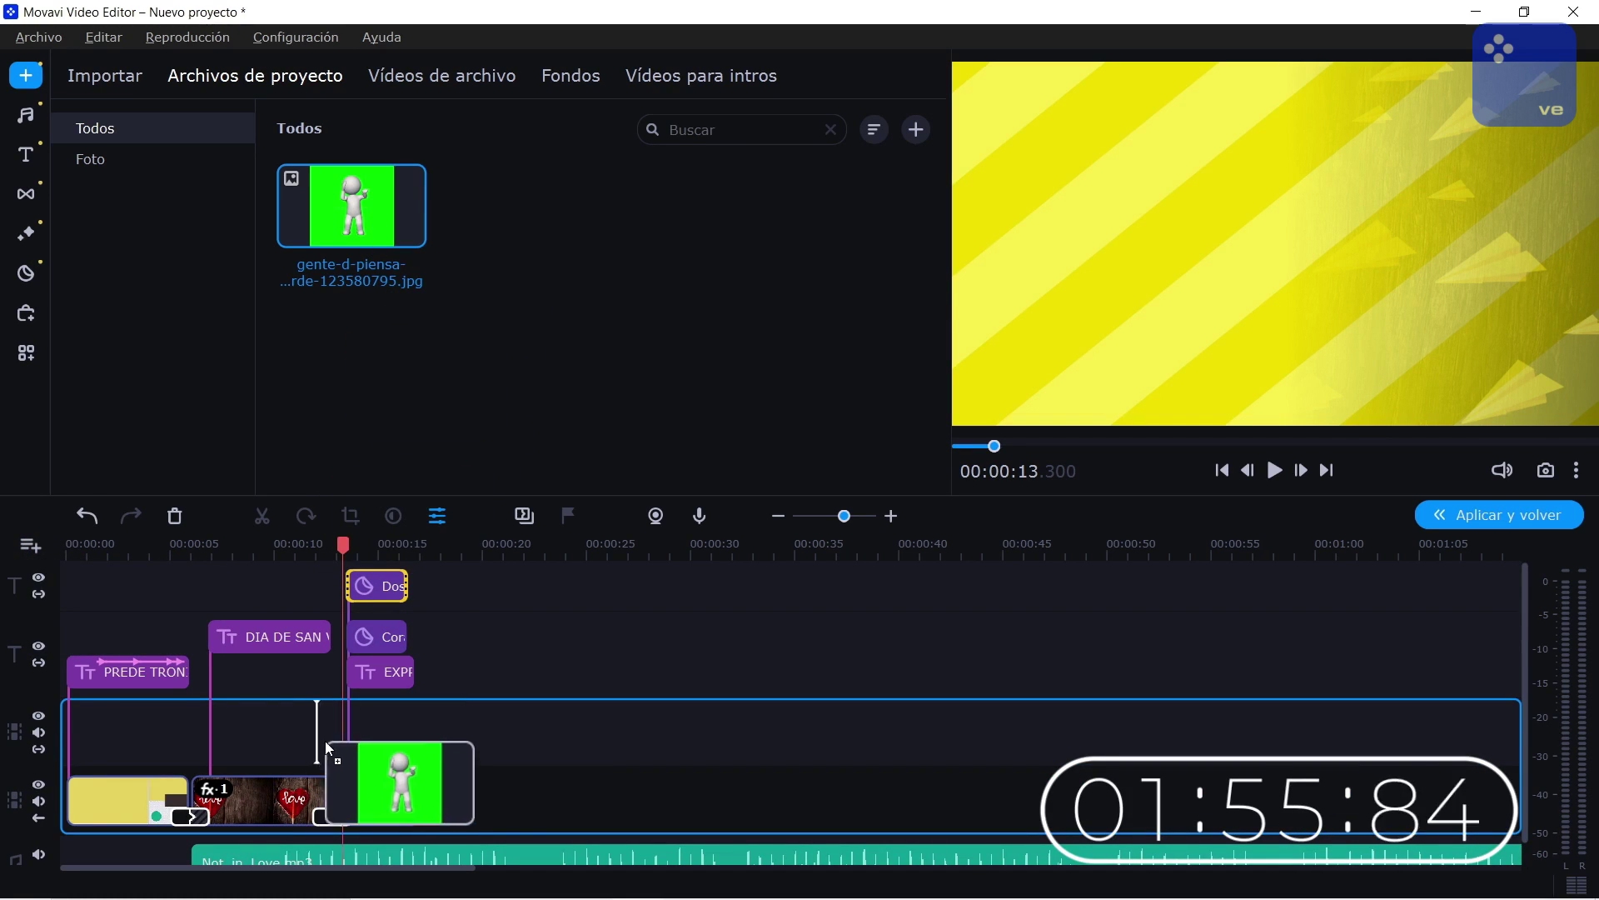
left_click_drag(363, 236, 353, 728)
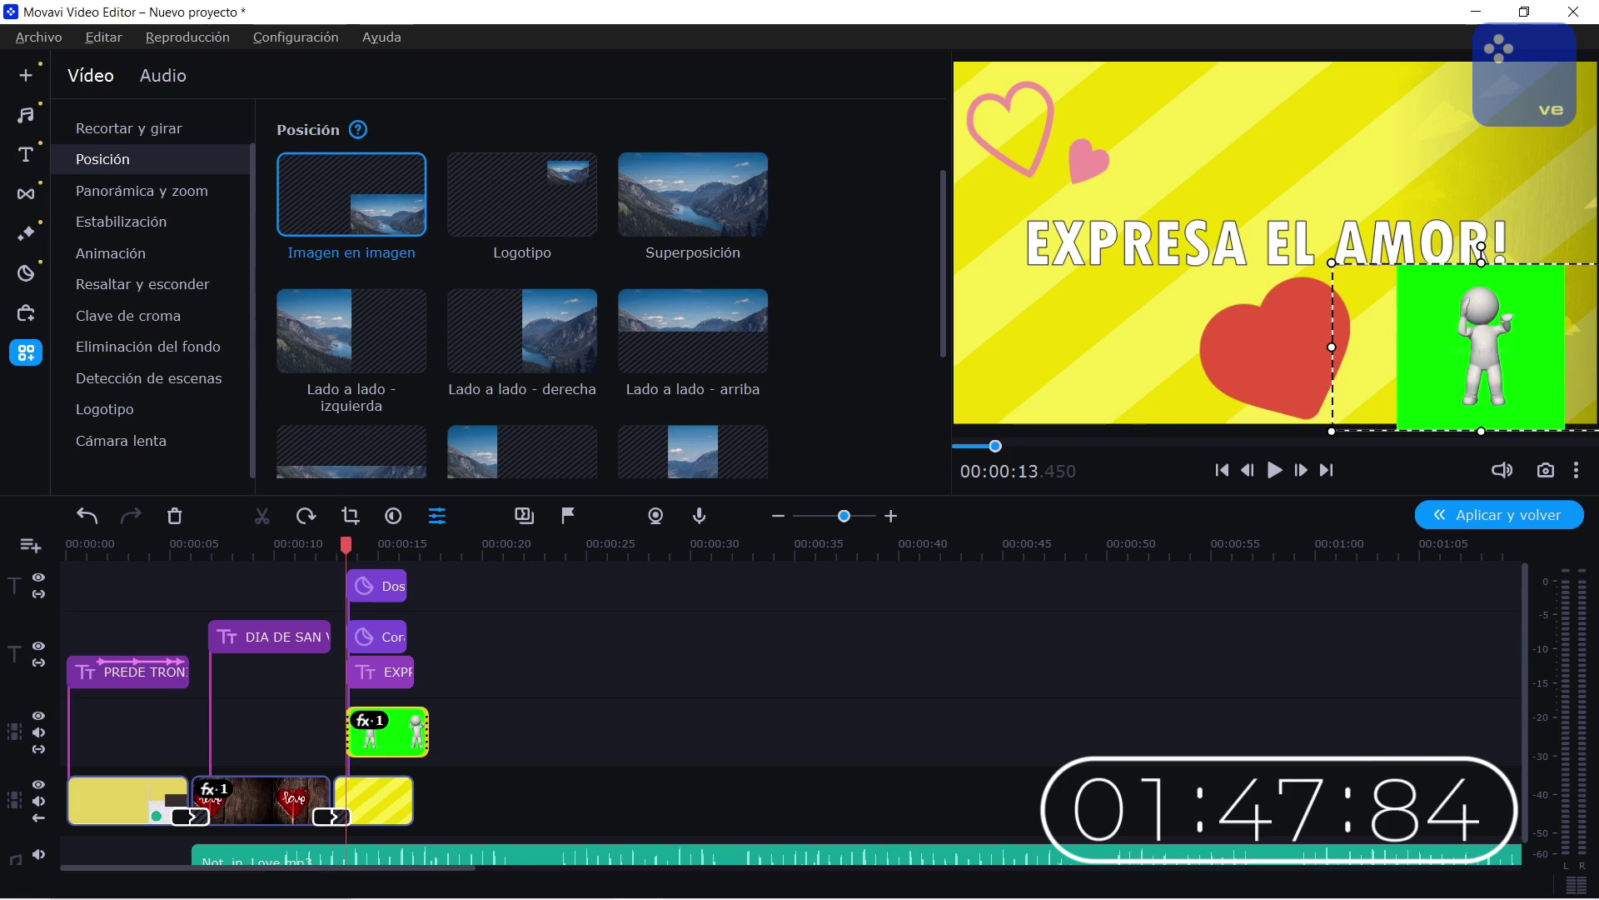
left_click(127, 315)
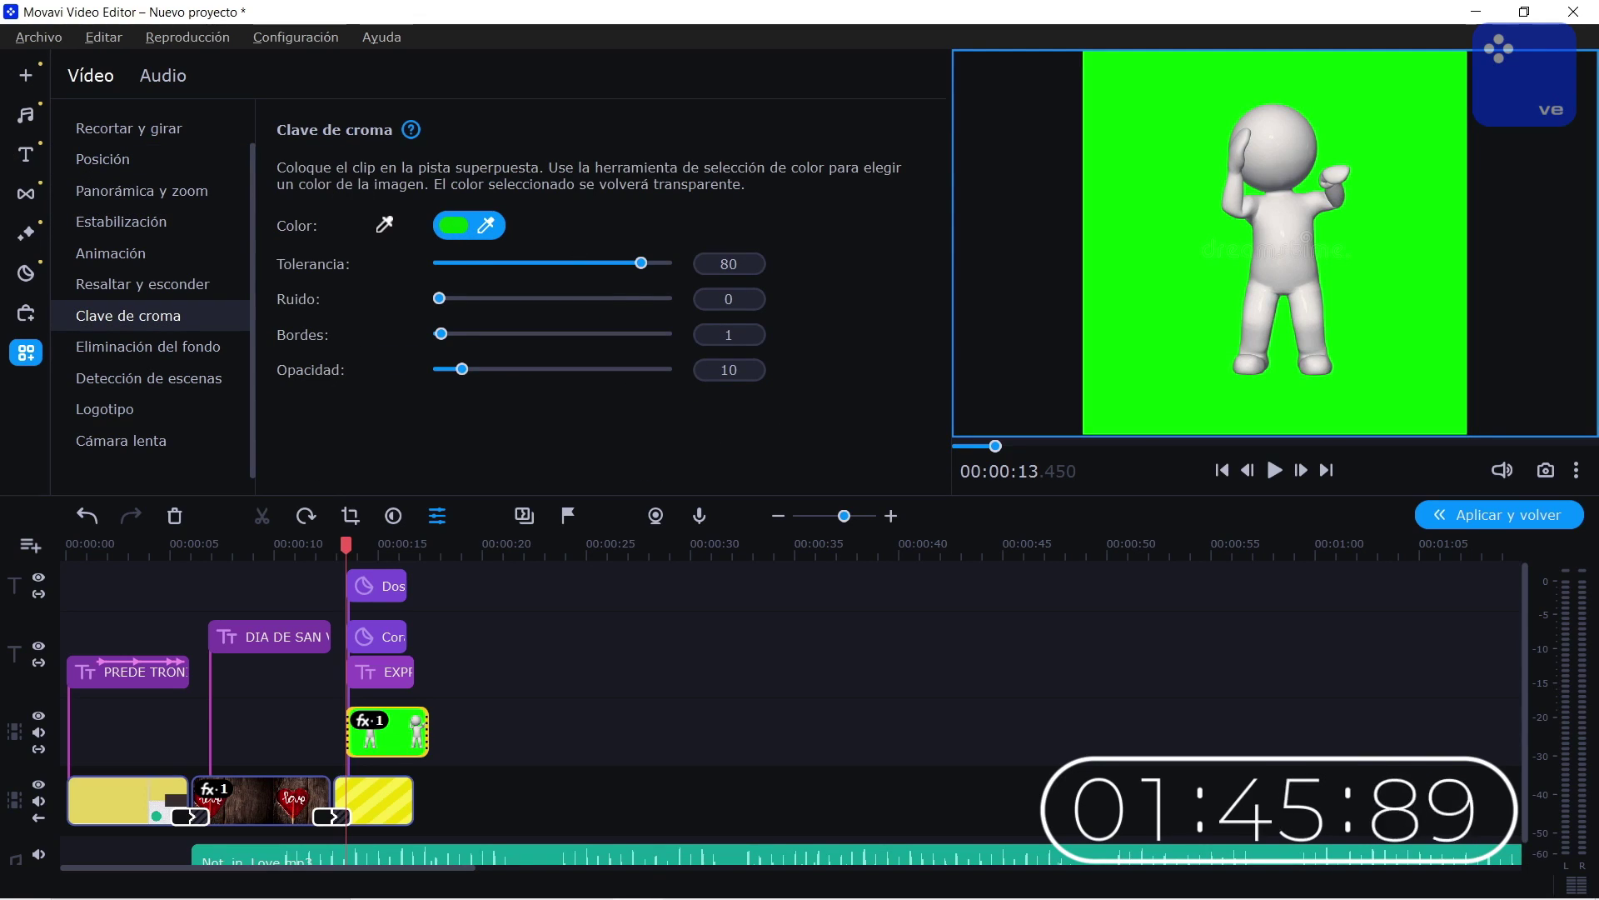
- Eyedrop the green backdrop so only the white figure remains over the yellow stripes
left_click(1149, 146)
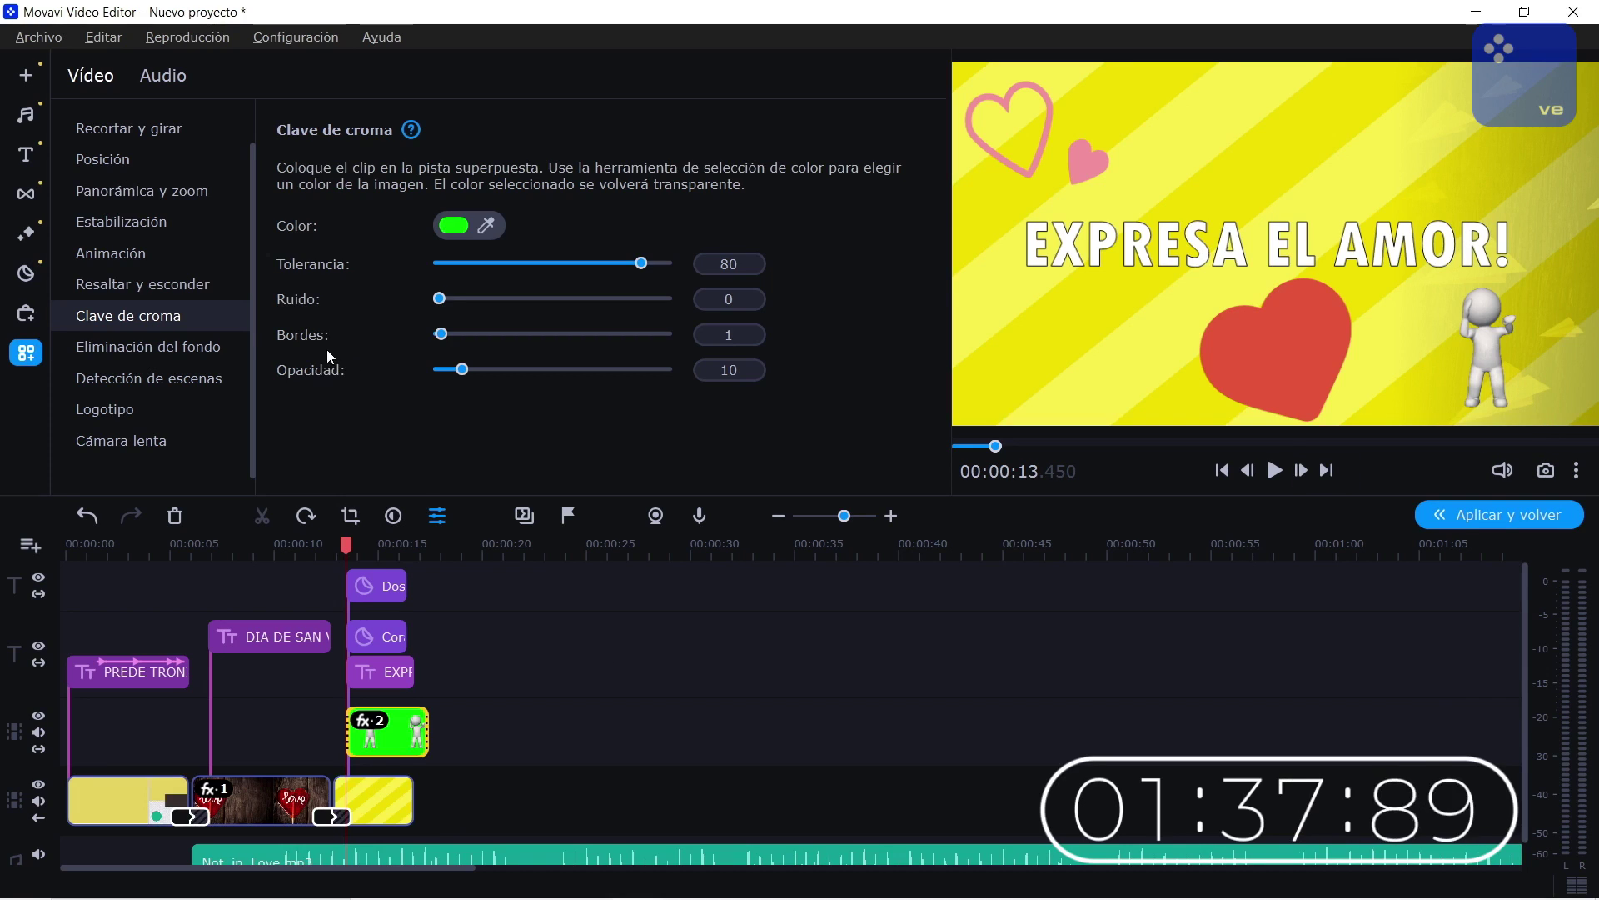
left_click(173, 278)
left_click(178, 255)
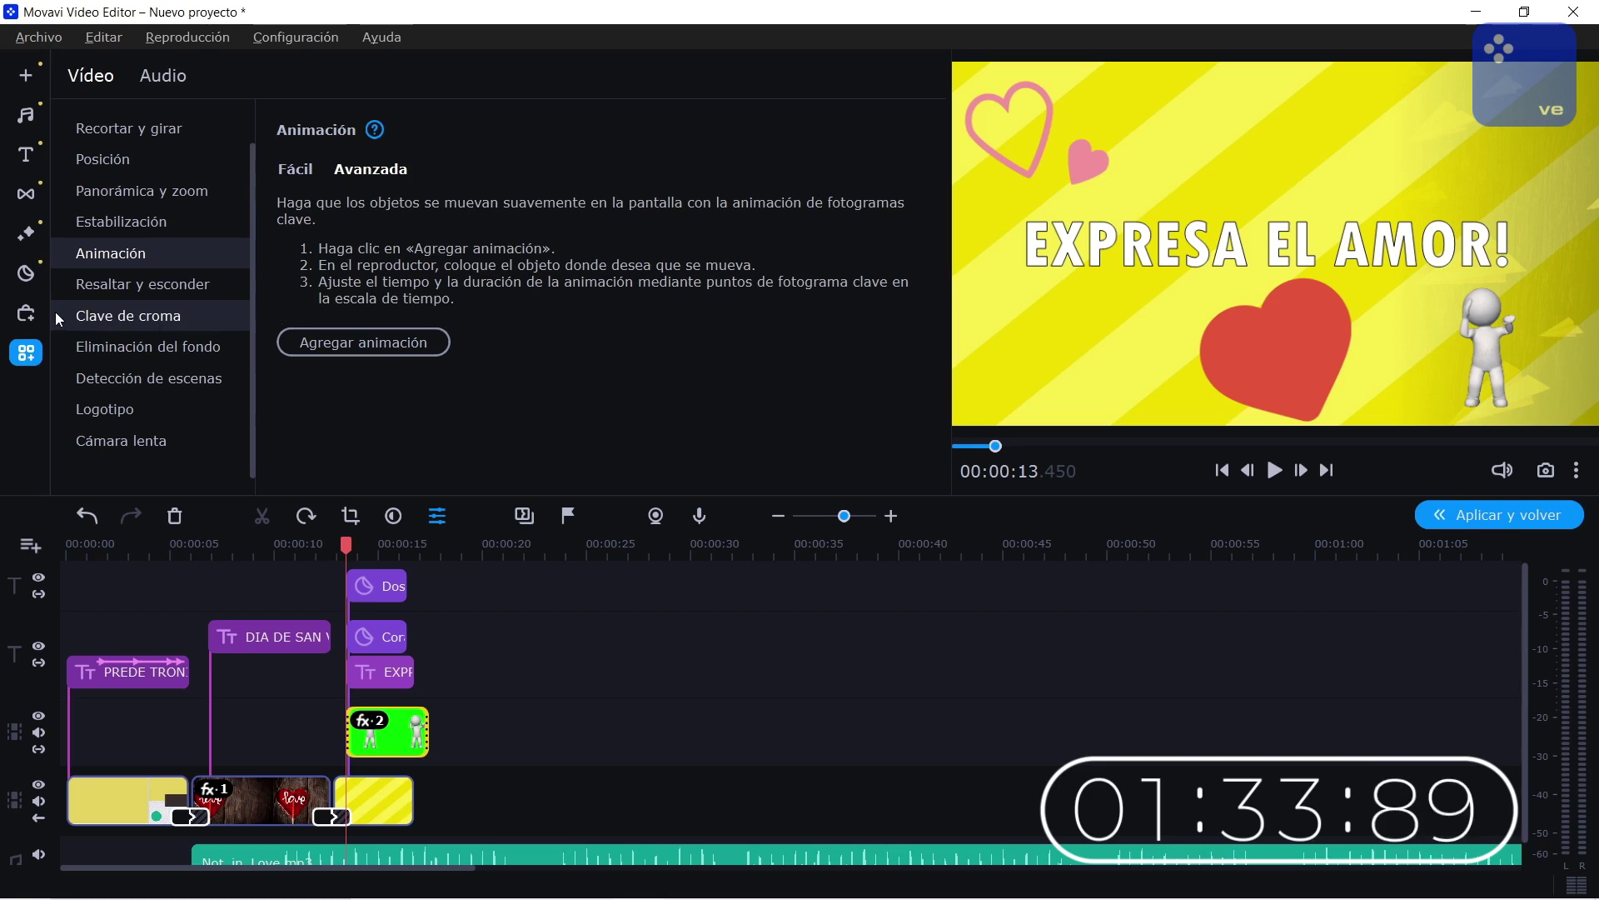
- Apply the Globos animation preset to the figure clip
key("space")
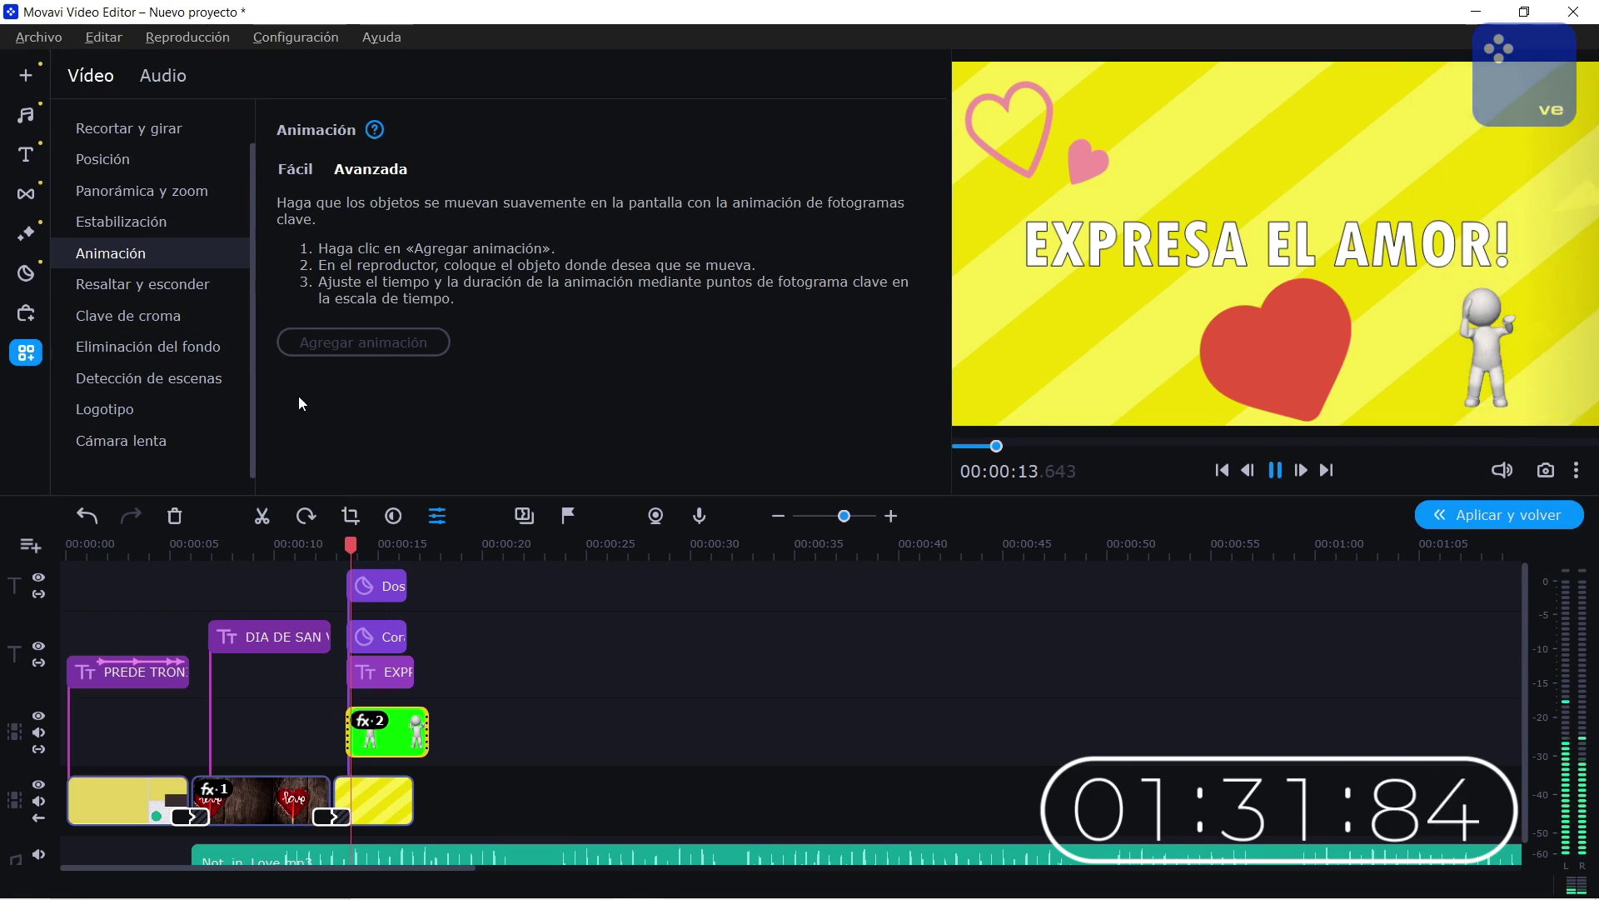
key("space")
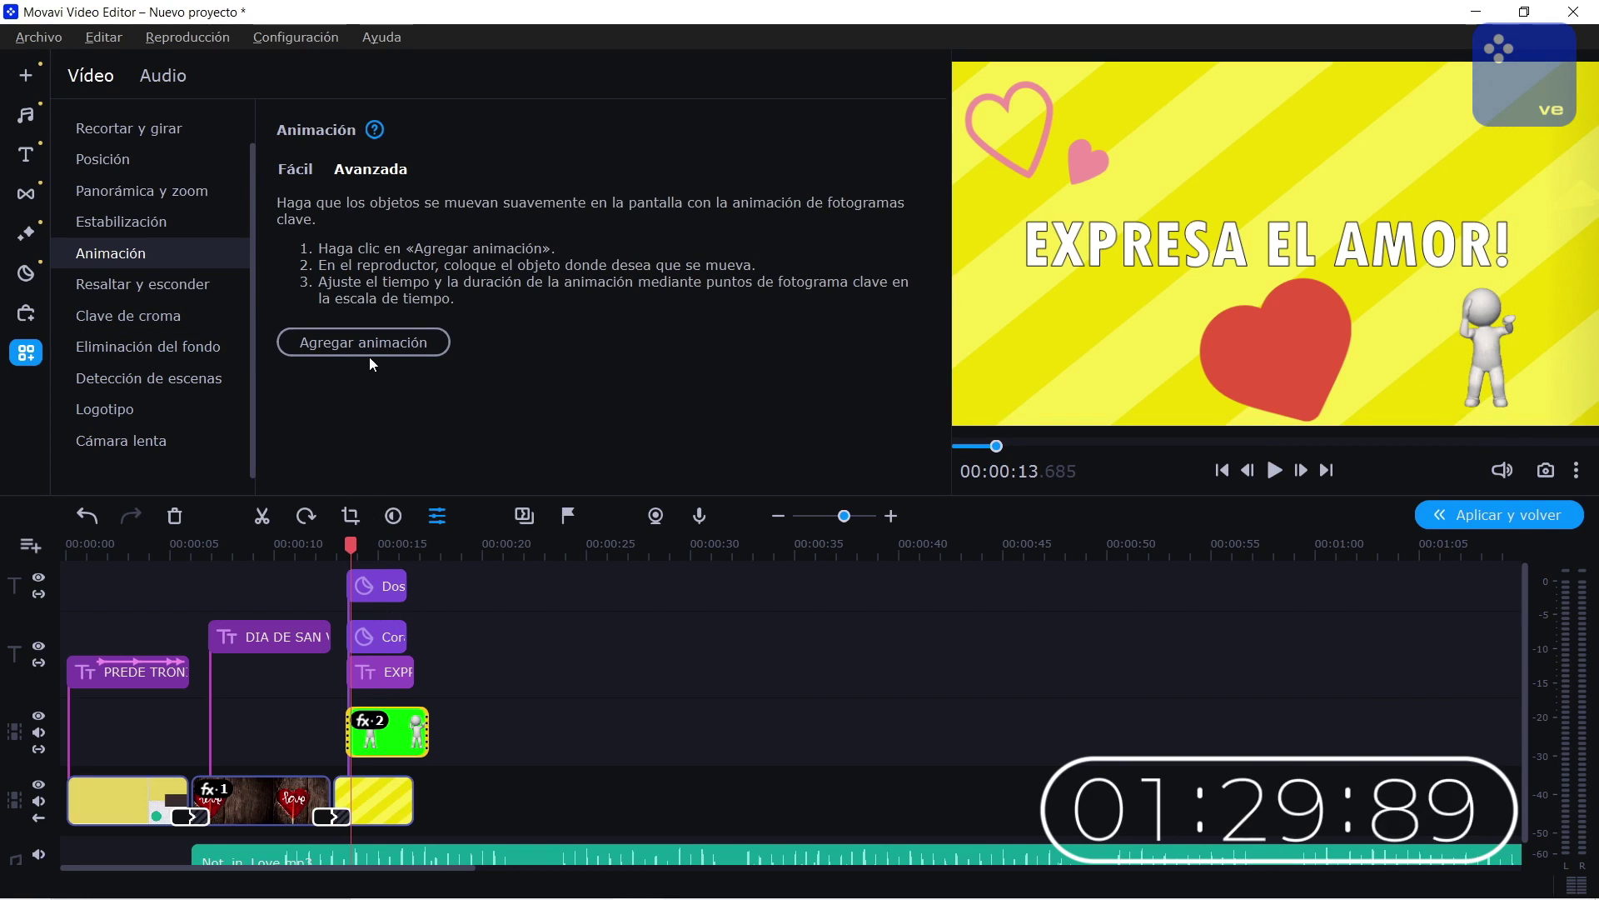
left_click(368, 345)
left_click(308, 170)
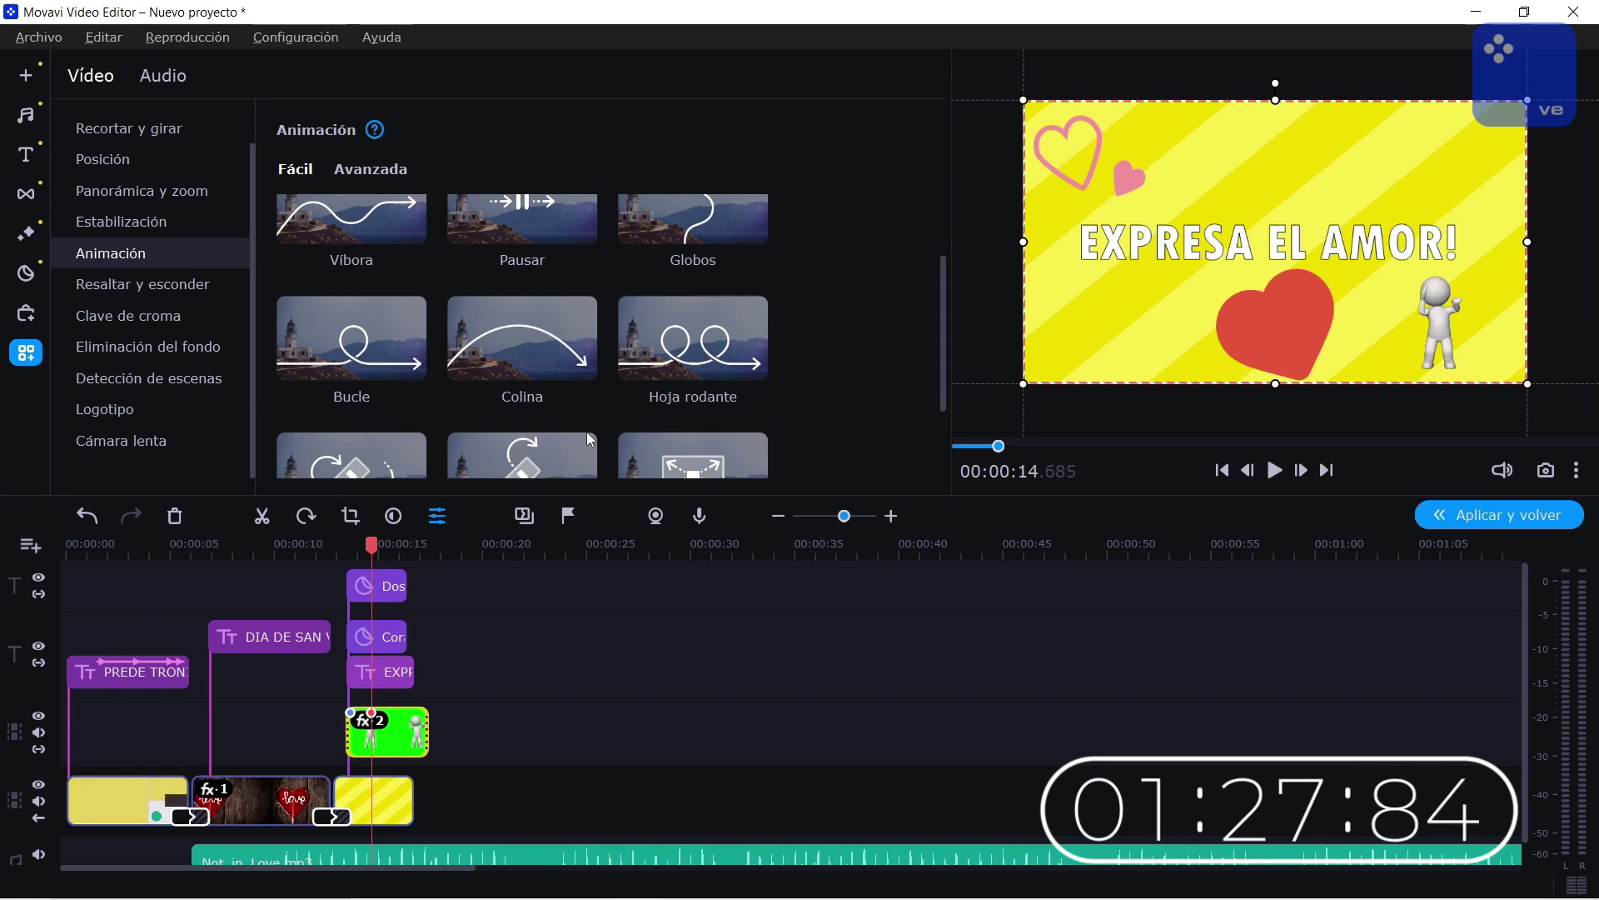
scroll(543, 423, "up", 2)
left_click(699, 374)
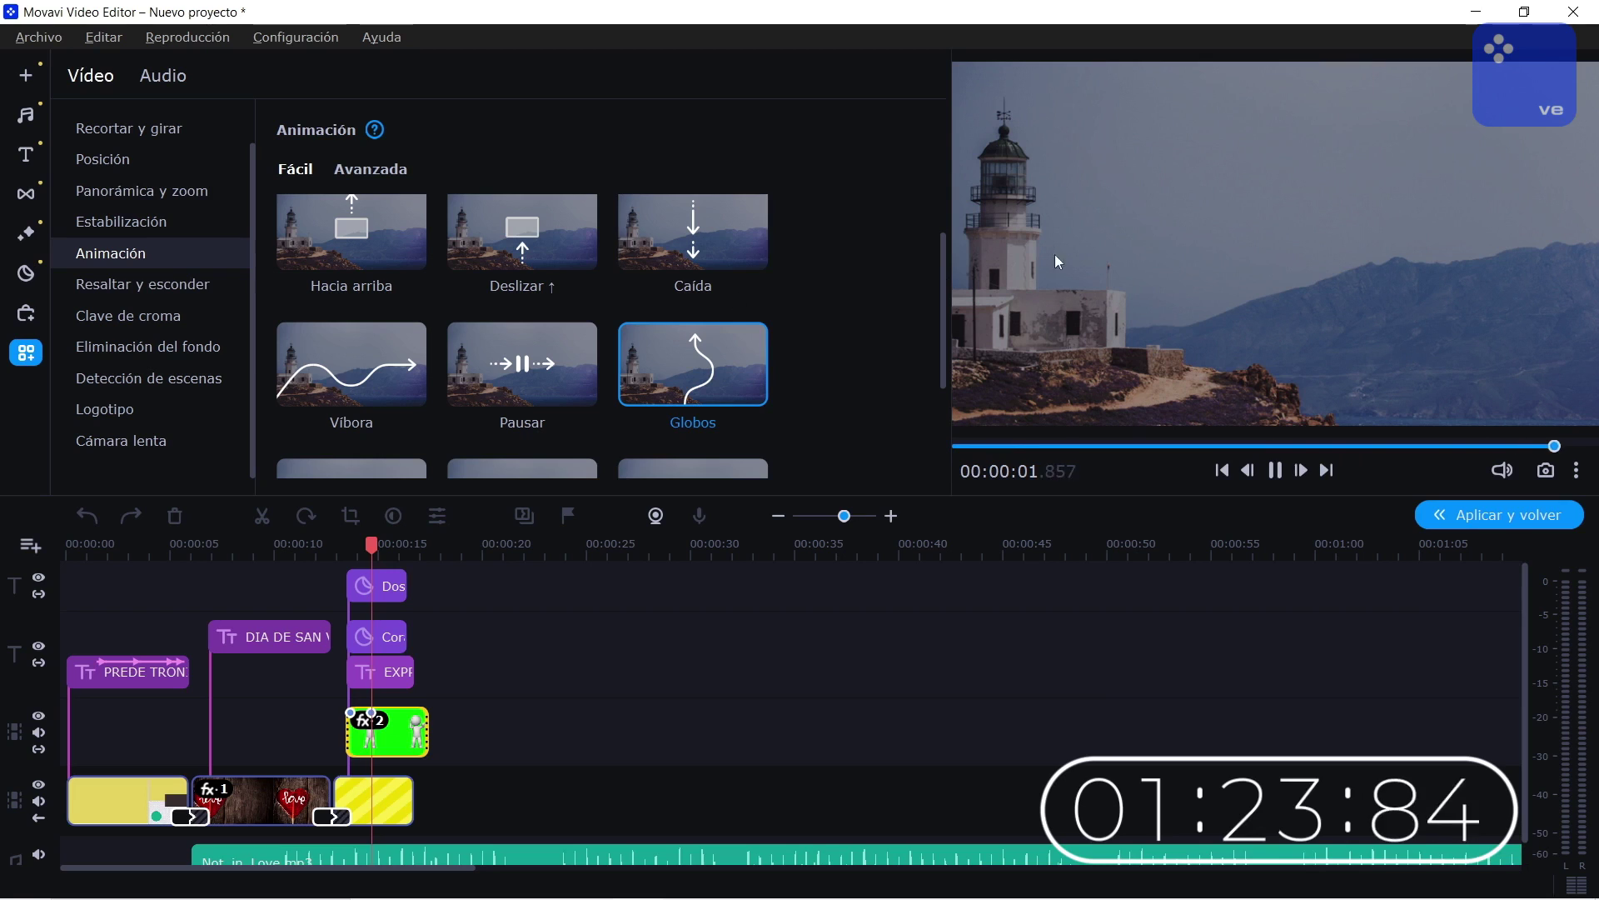
left_click_drag(693, 366, 571, 281)
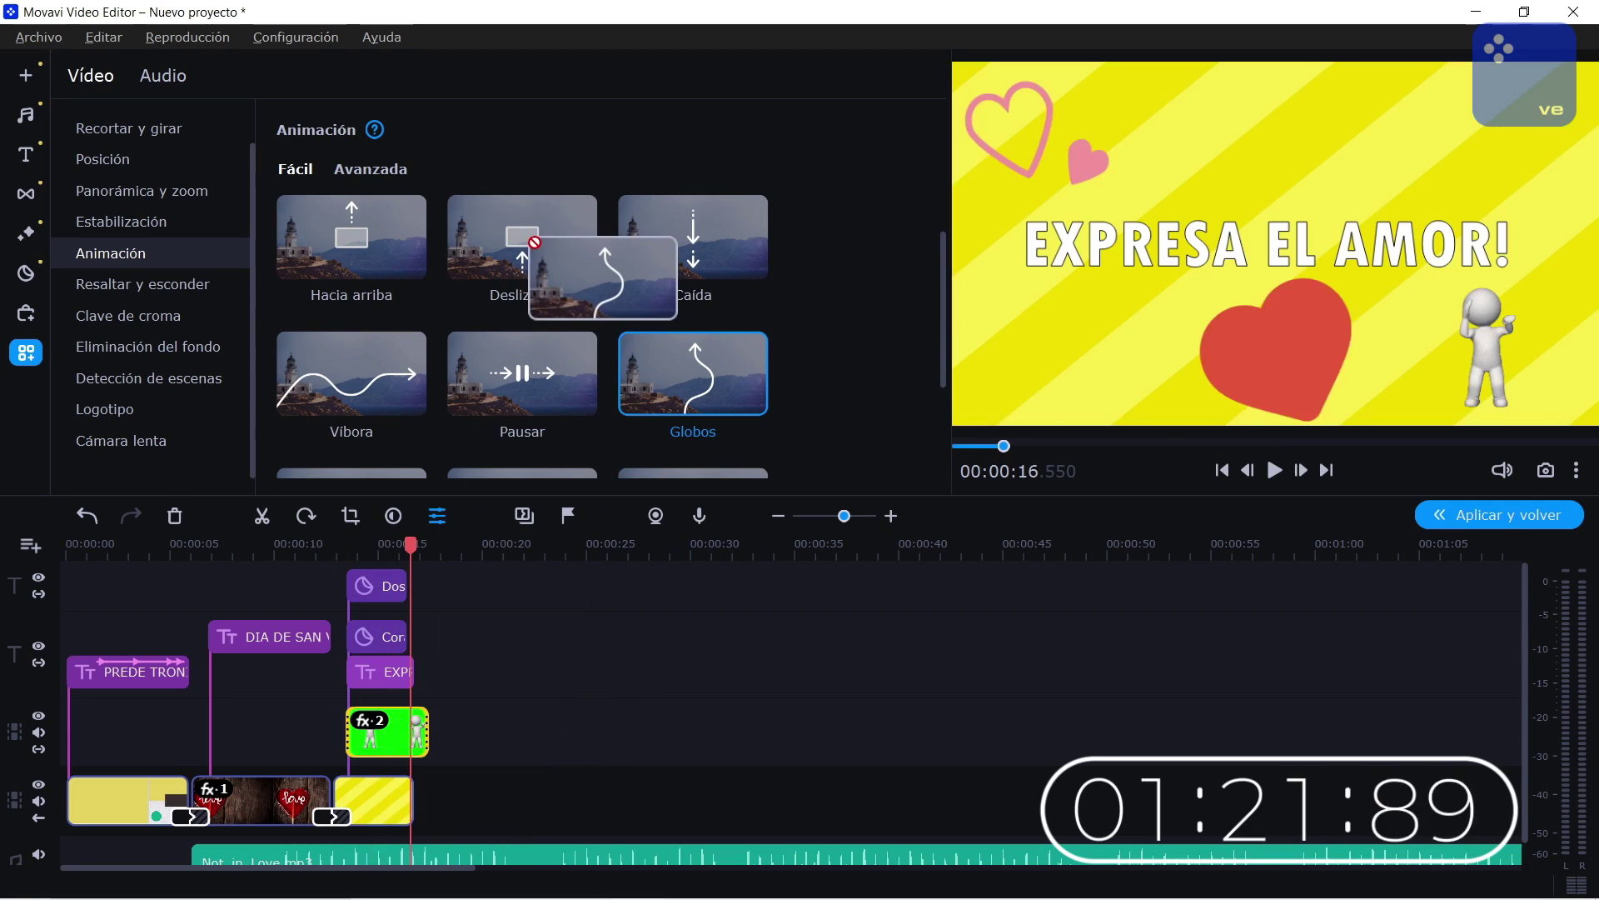
left_click_drag(685, 370, 363, 734)
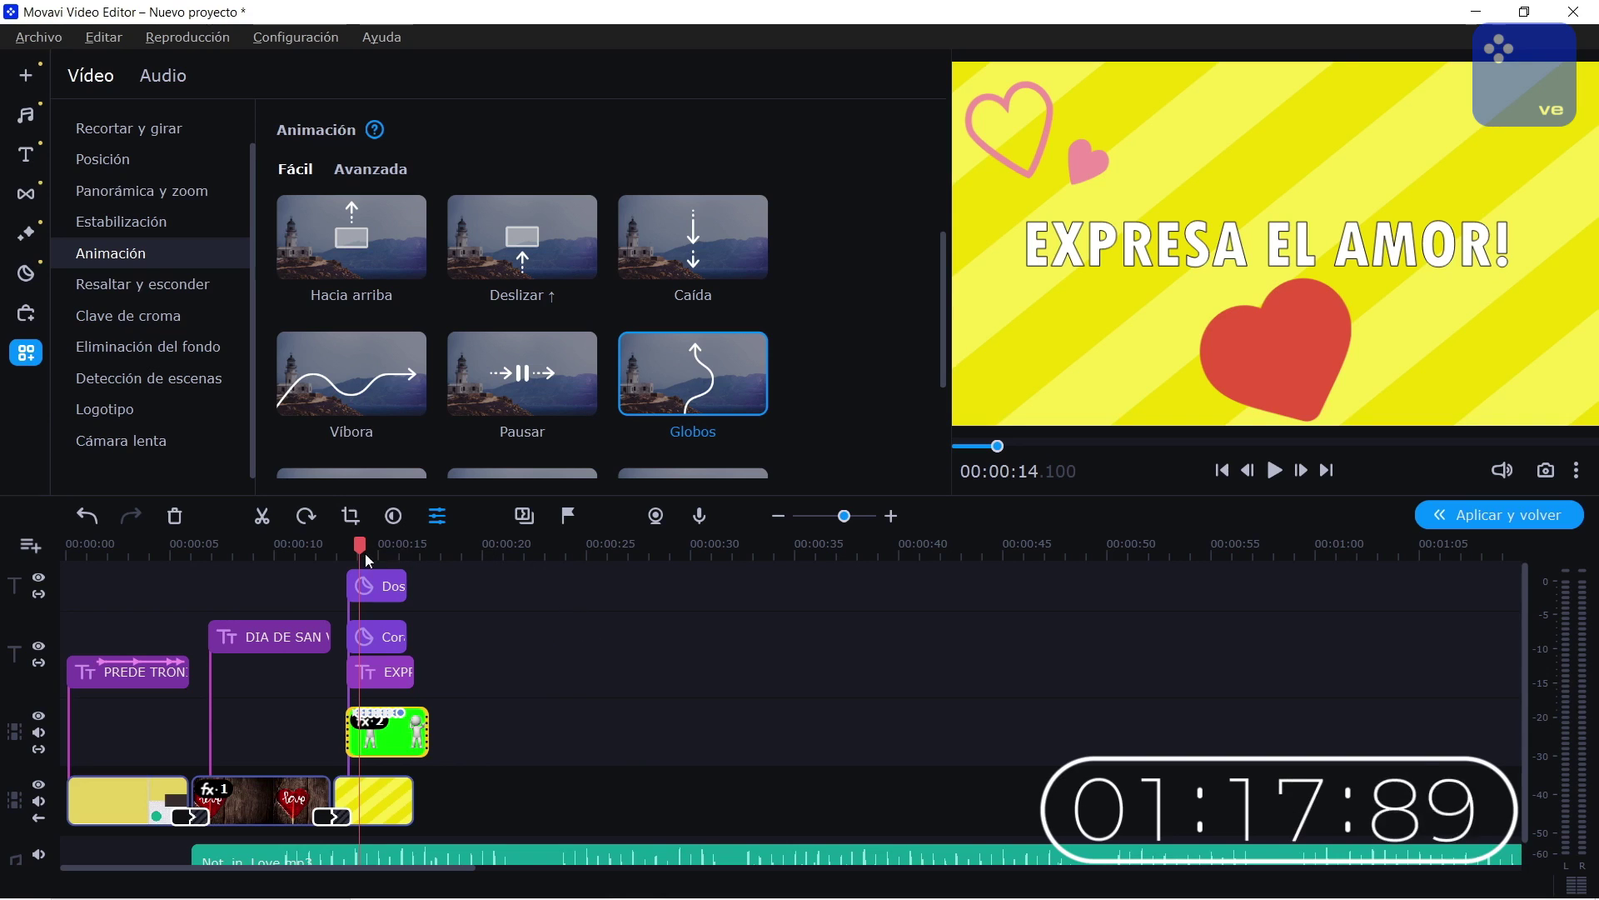
- Play back the animated figure, then undo the last change with Ctrl+Z
key("space")
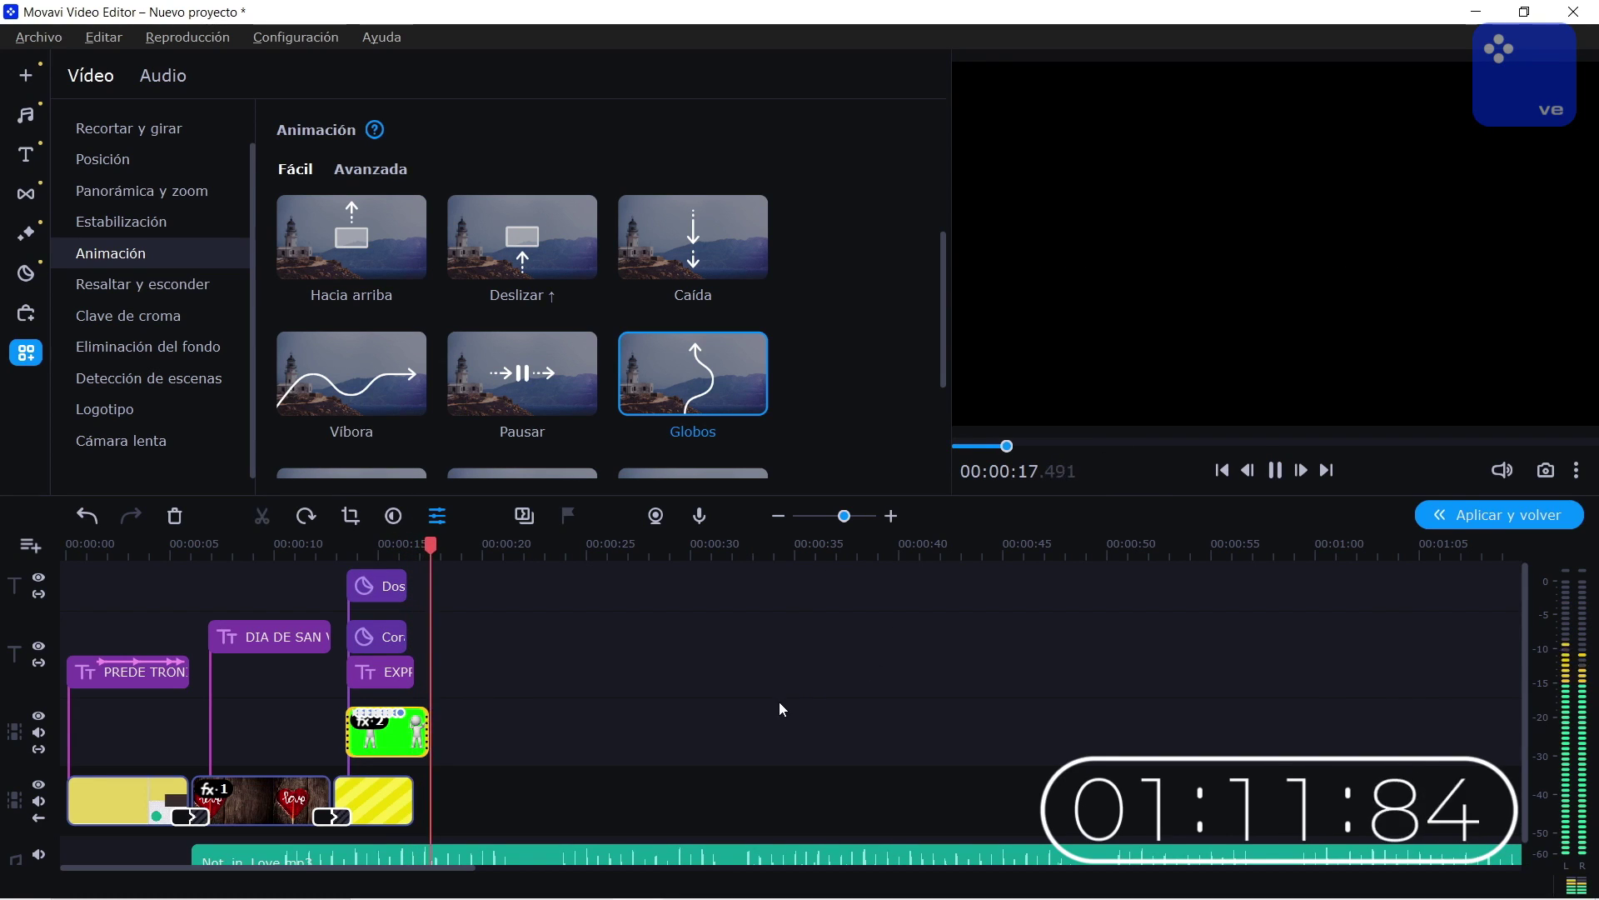
scroll(440, 570, "down", 5)
scroll(433, 570, "up", 5)
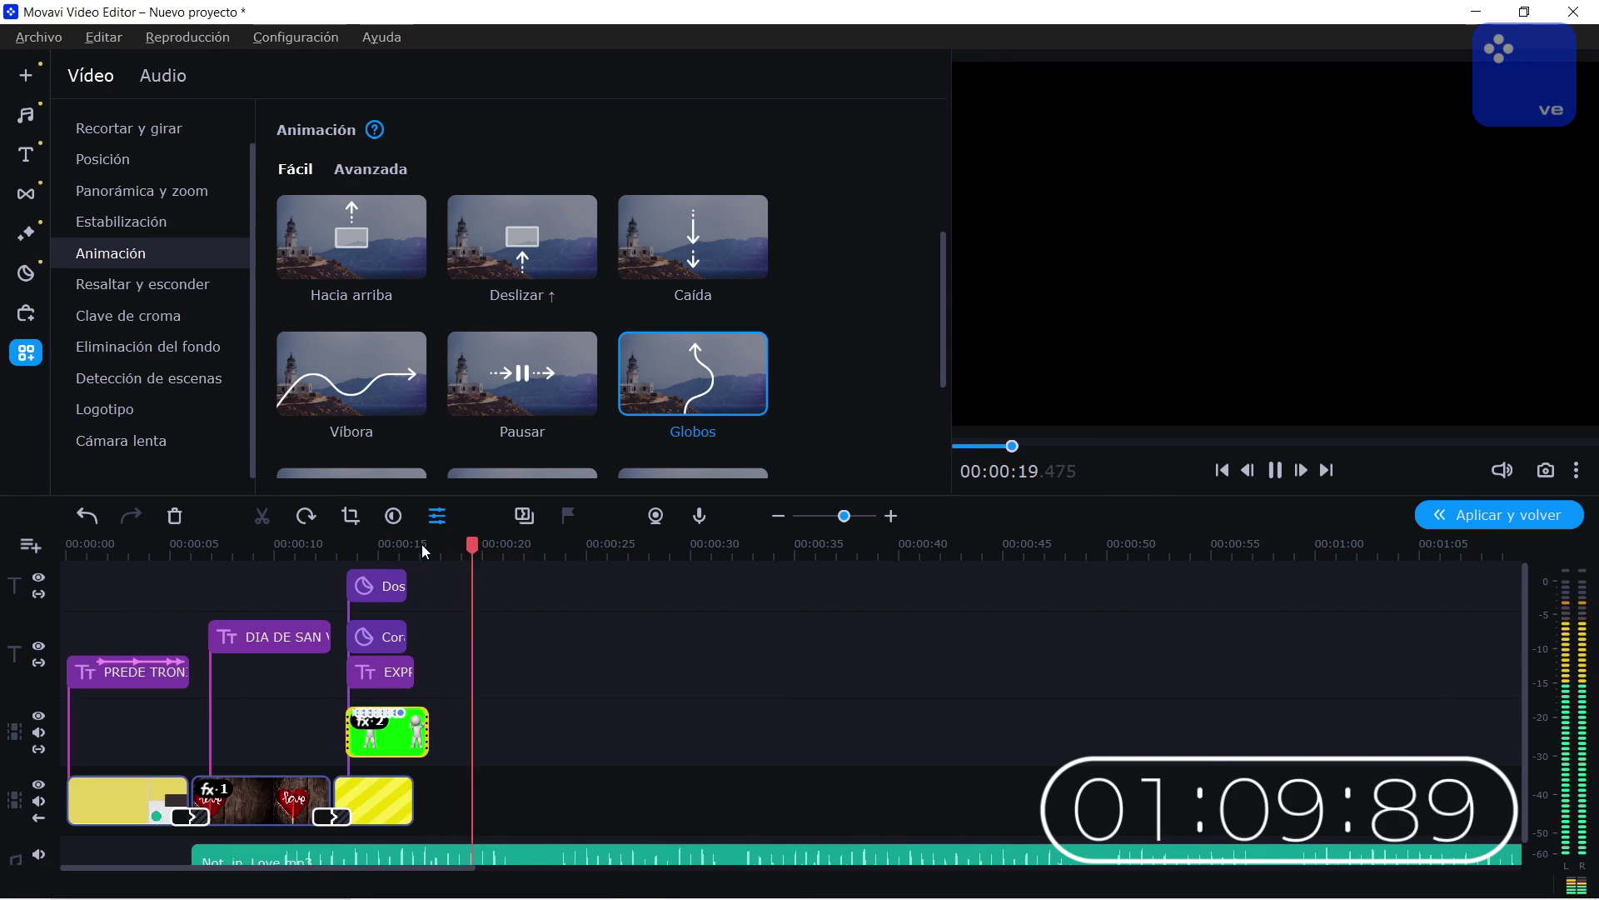
left_click(422, 543)
key("ctrl+z")
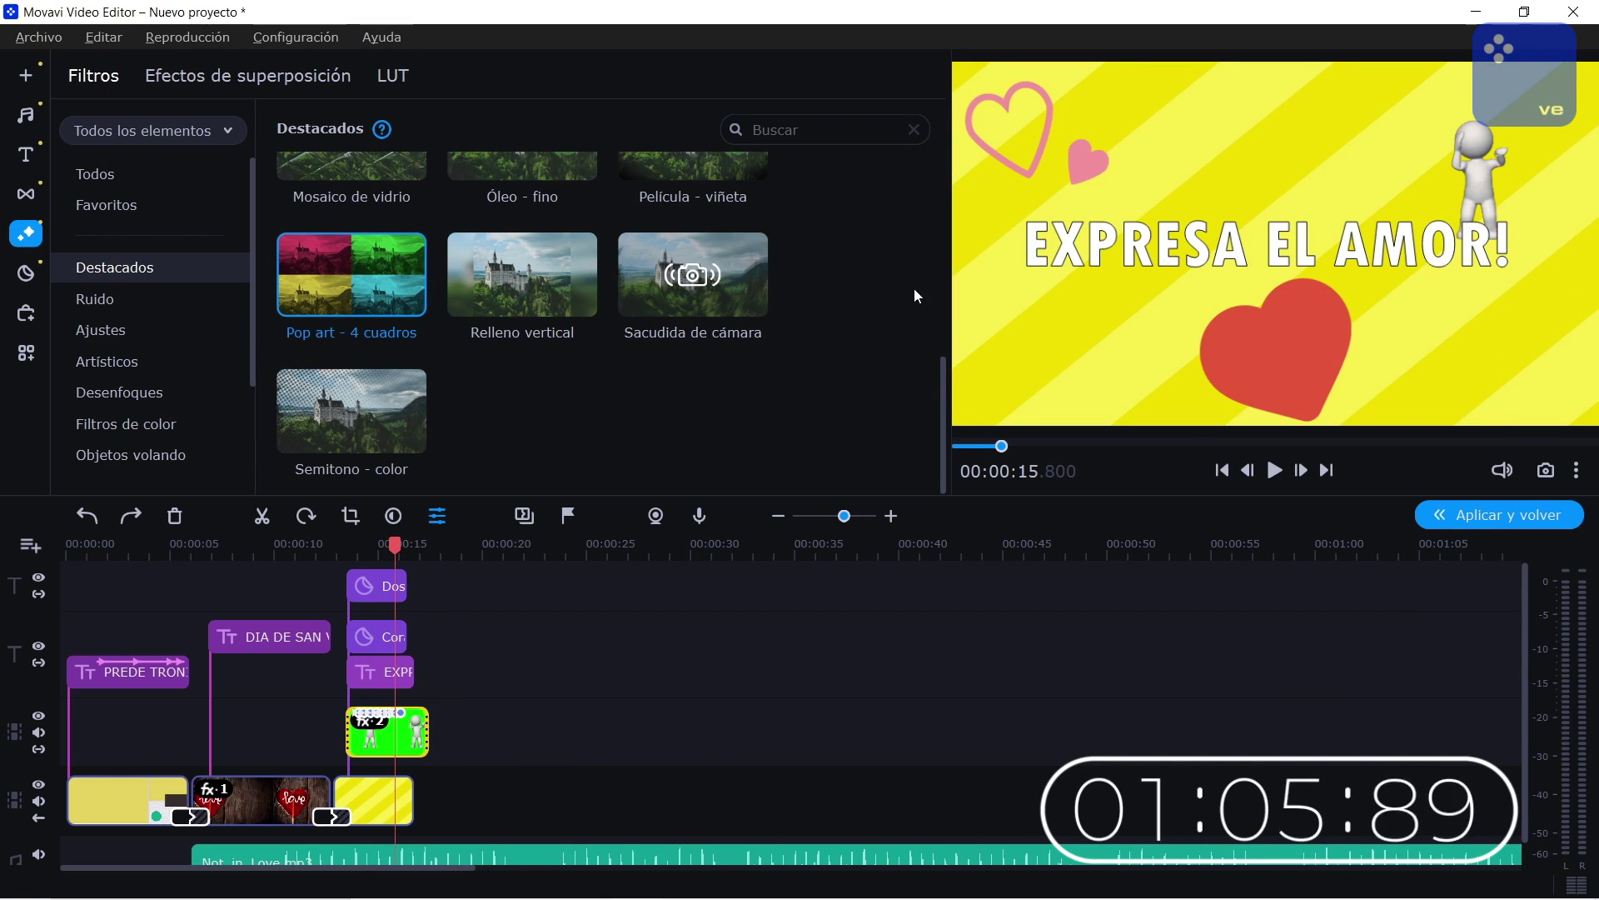
- Drop the Pop art - 4 cuadros filter onto the yellow striped clip and preview the intro
scroll(466, 407, "up", 5)
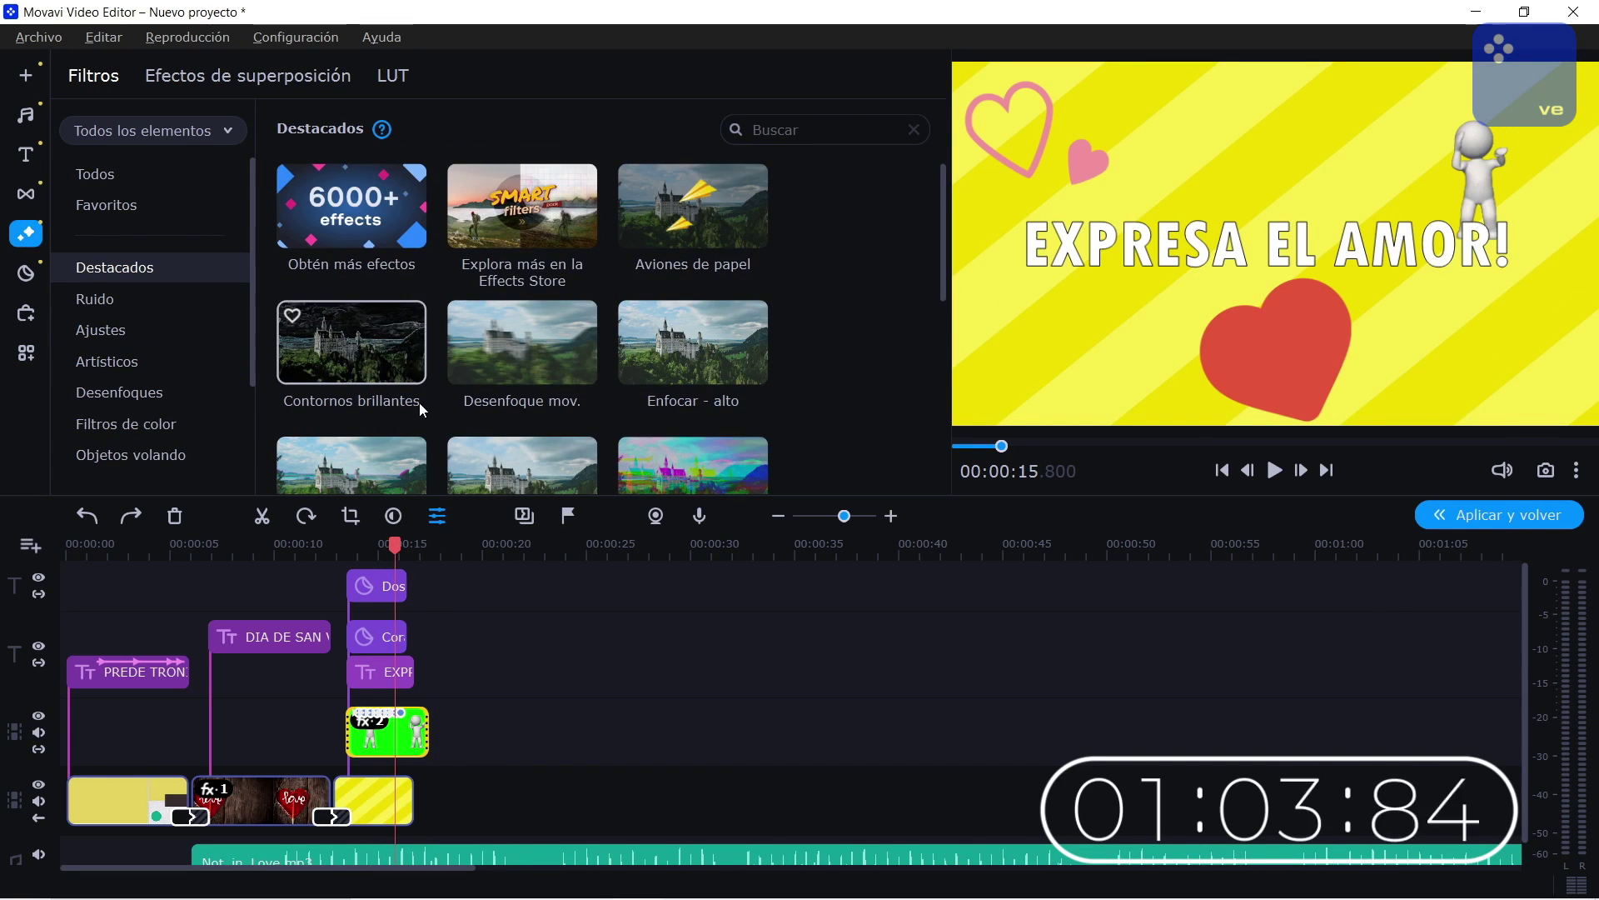
scroll(418, 402, "down", 5)
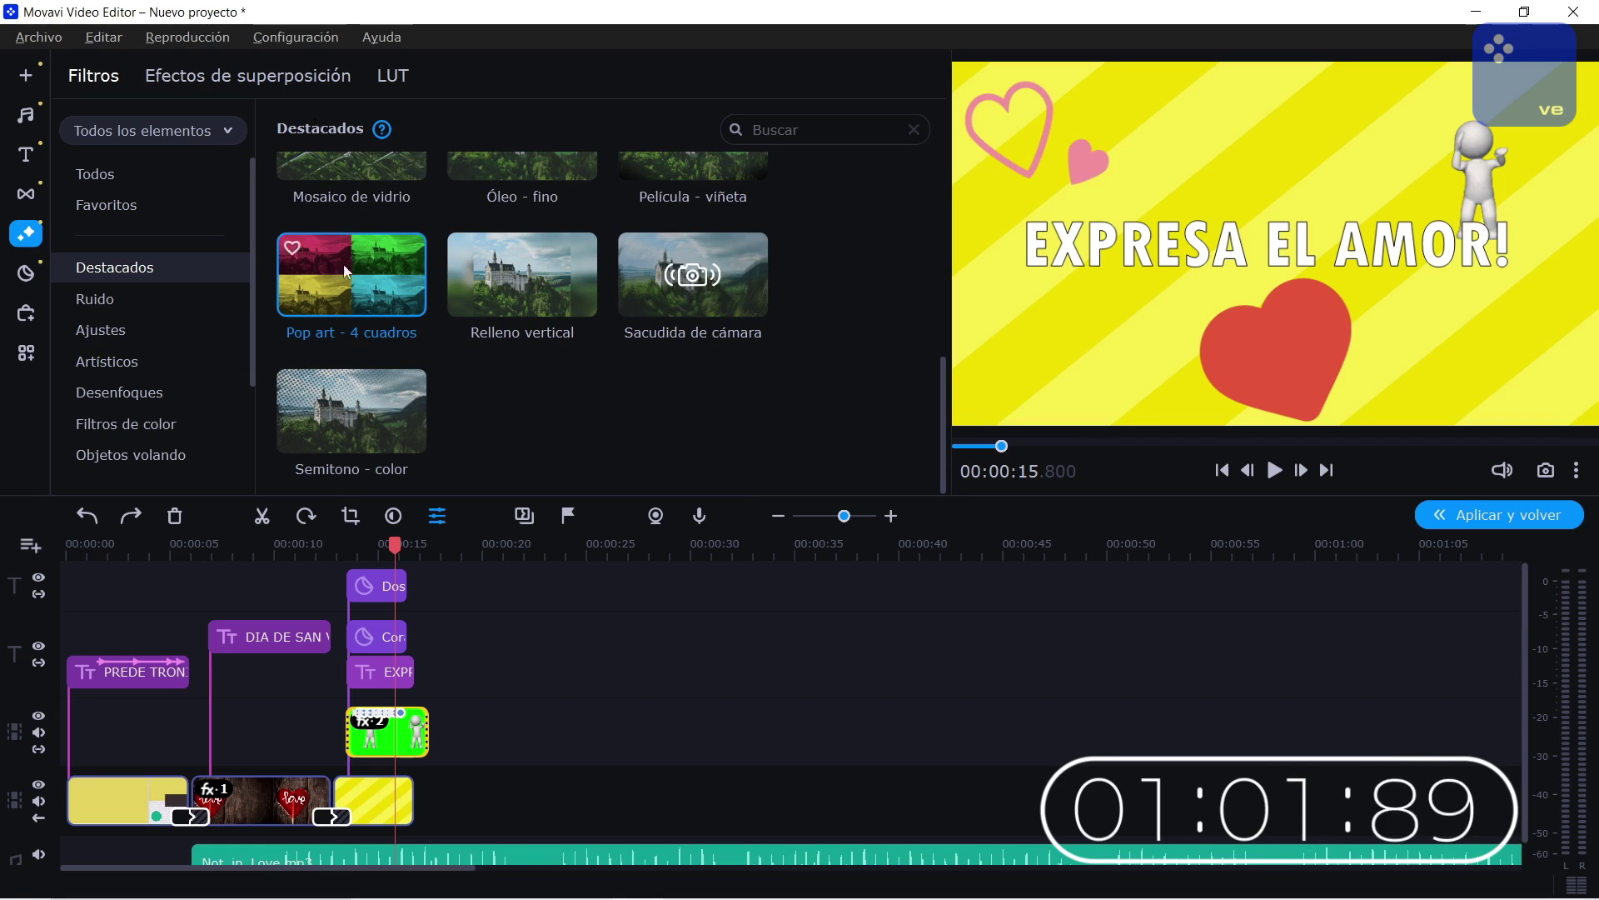
left_click_drag(333, 330, 373, 800)
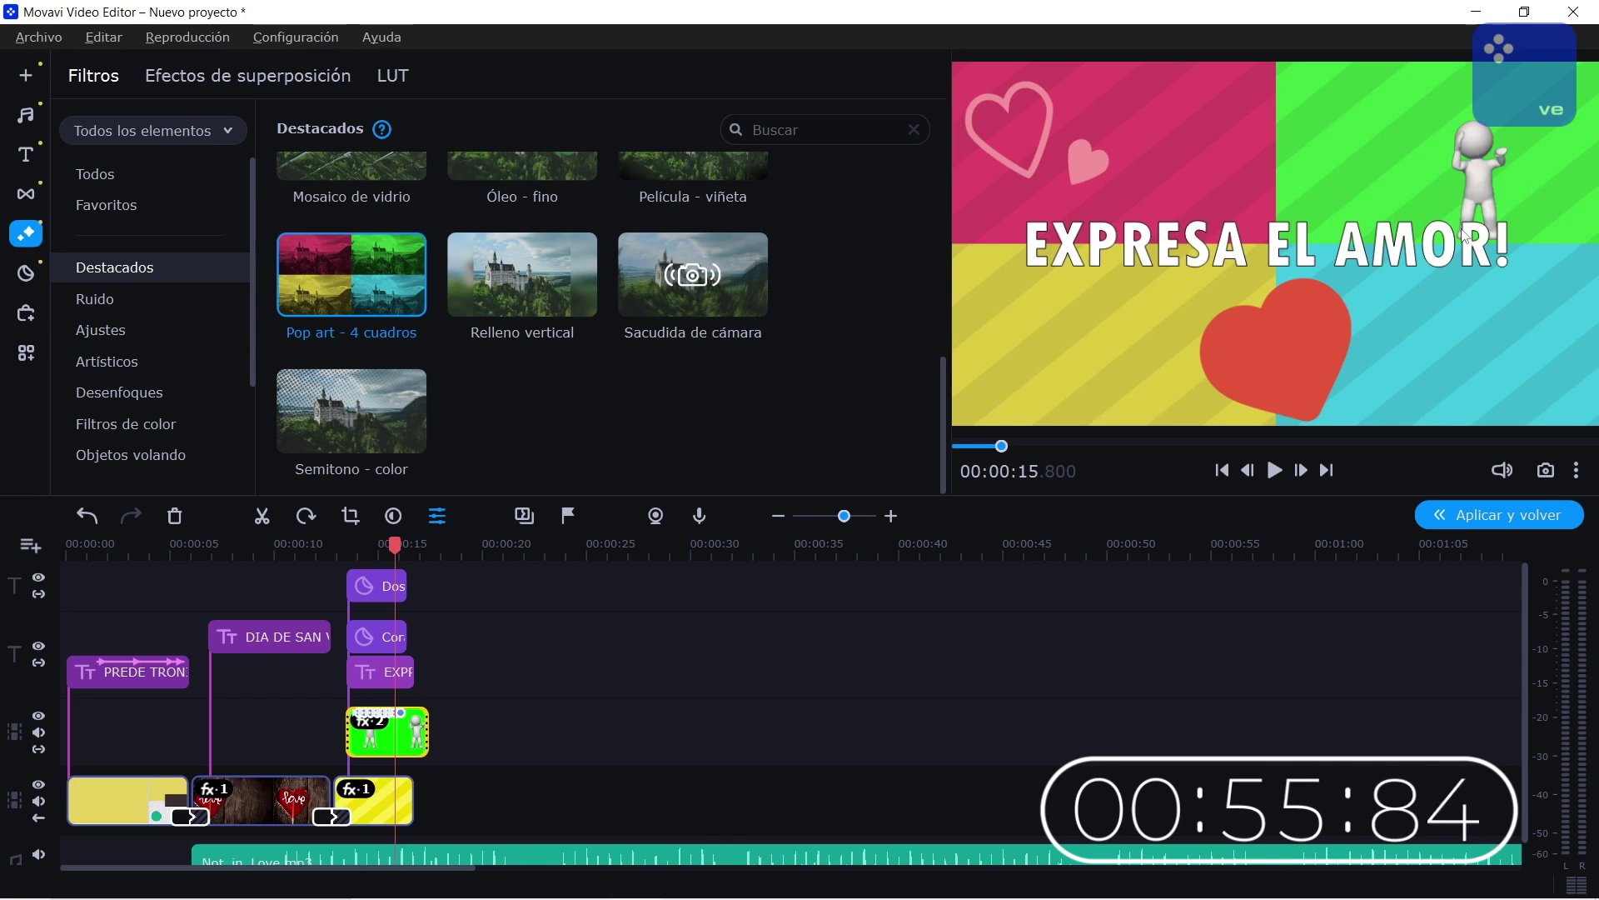
left_click(356, 648)
left_click(26, 154)
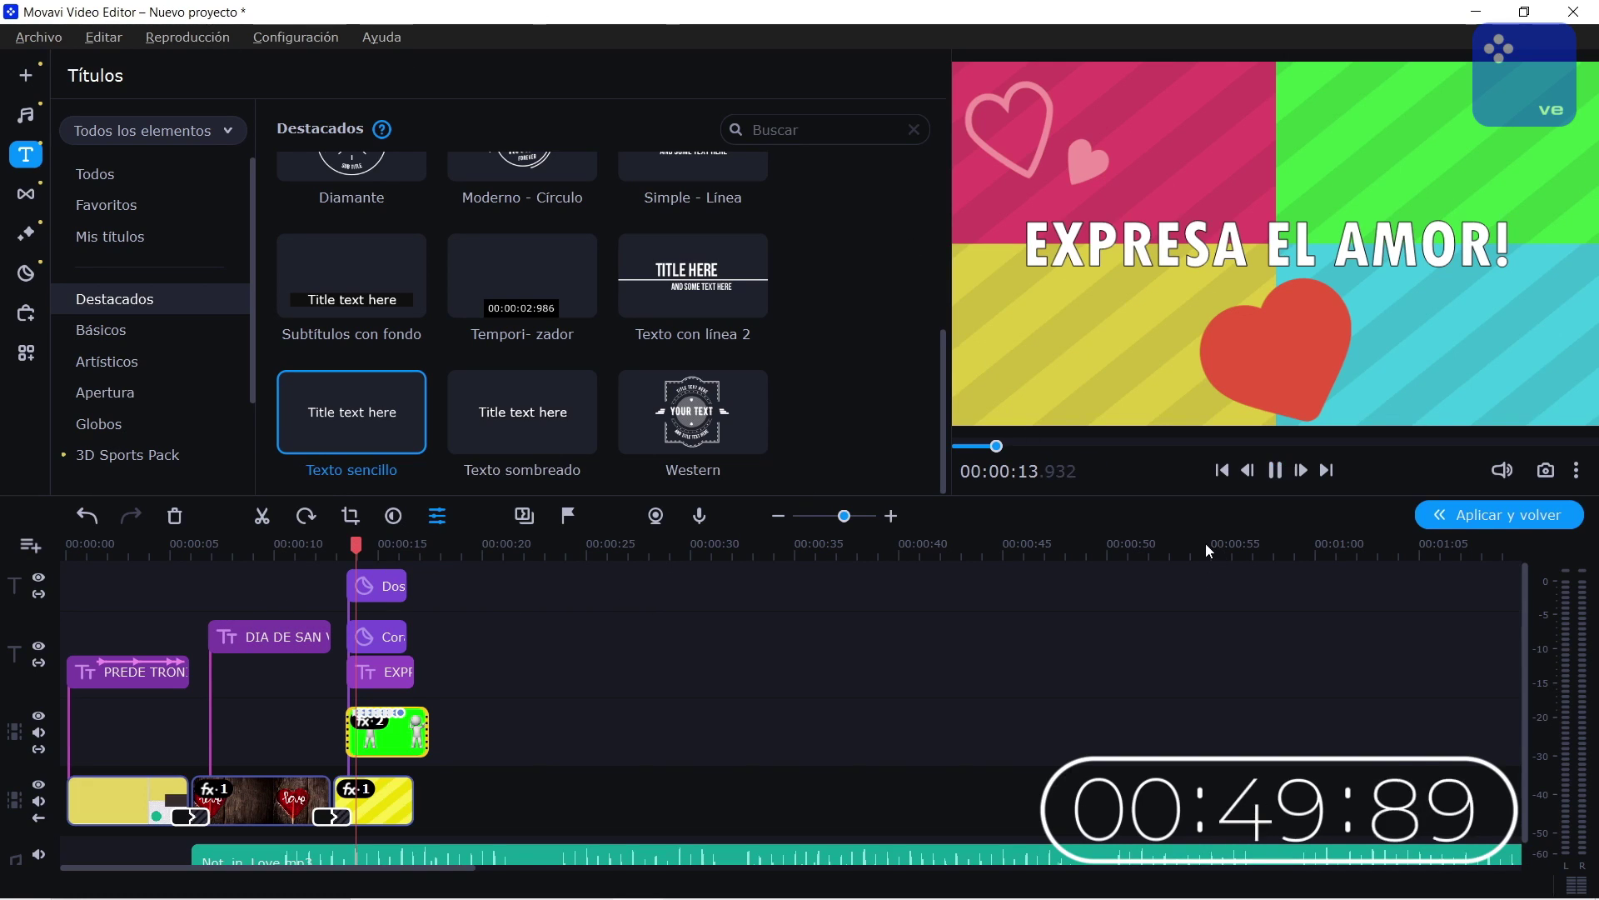
key("space")
key("space")
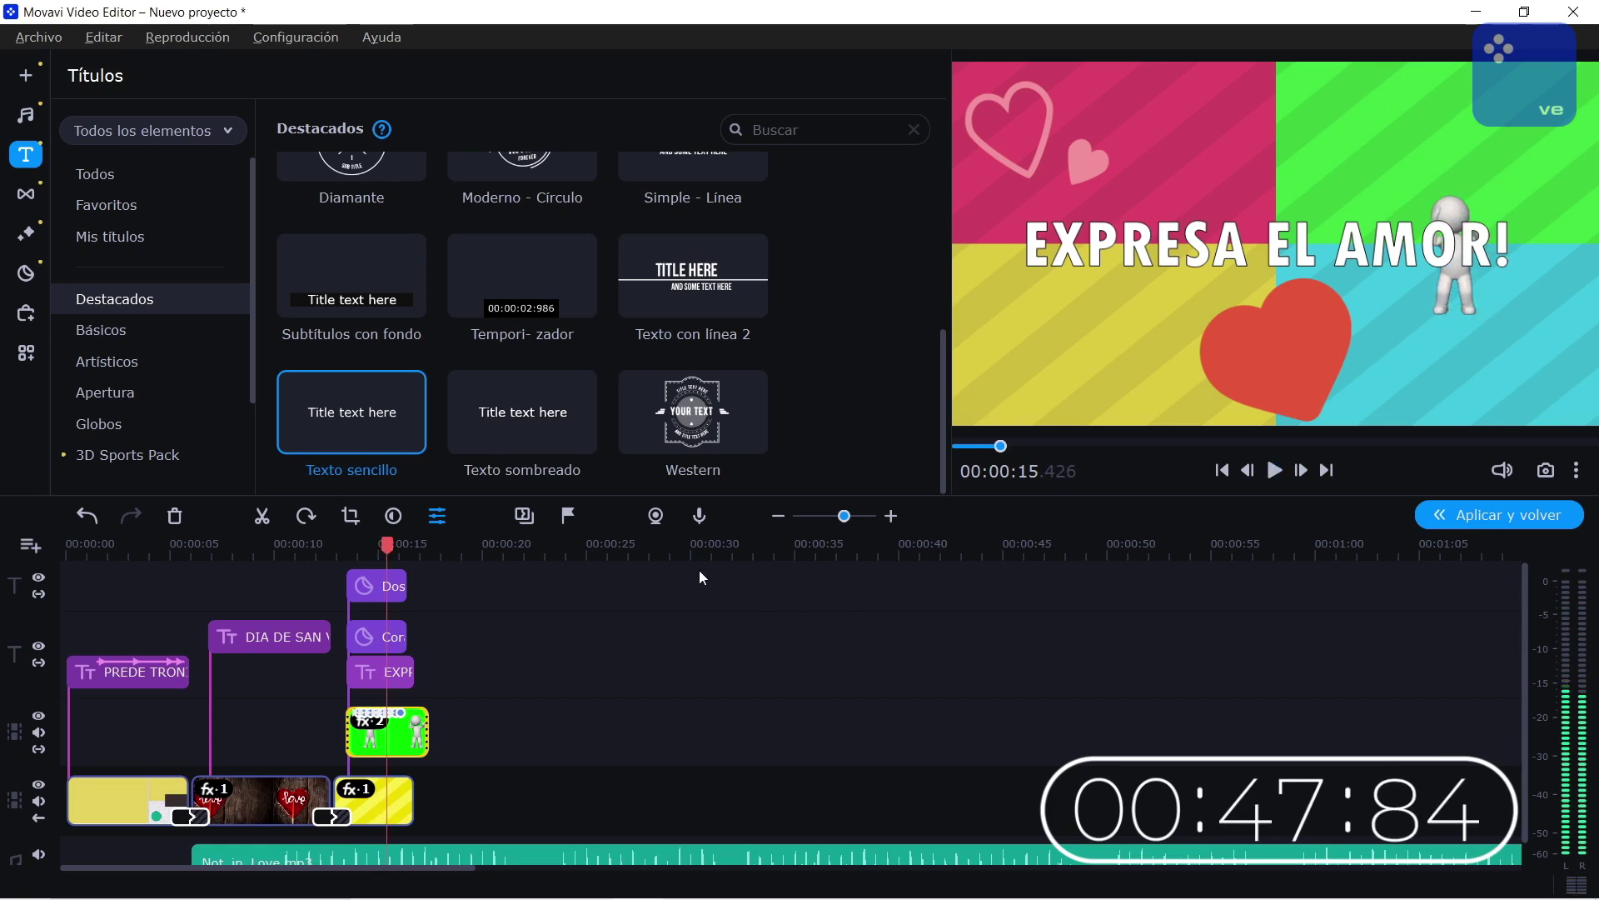
- Return to the main timeline and title the export 'MOVAVI EL MEJOR EDITOR PARA PRINCIPIANTES'
left_click(1459, 518)
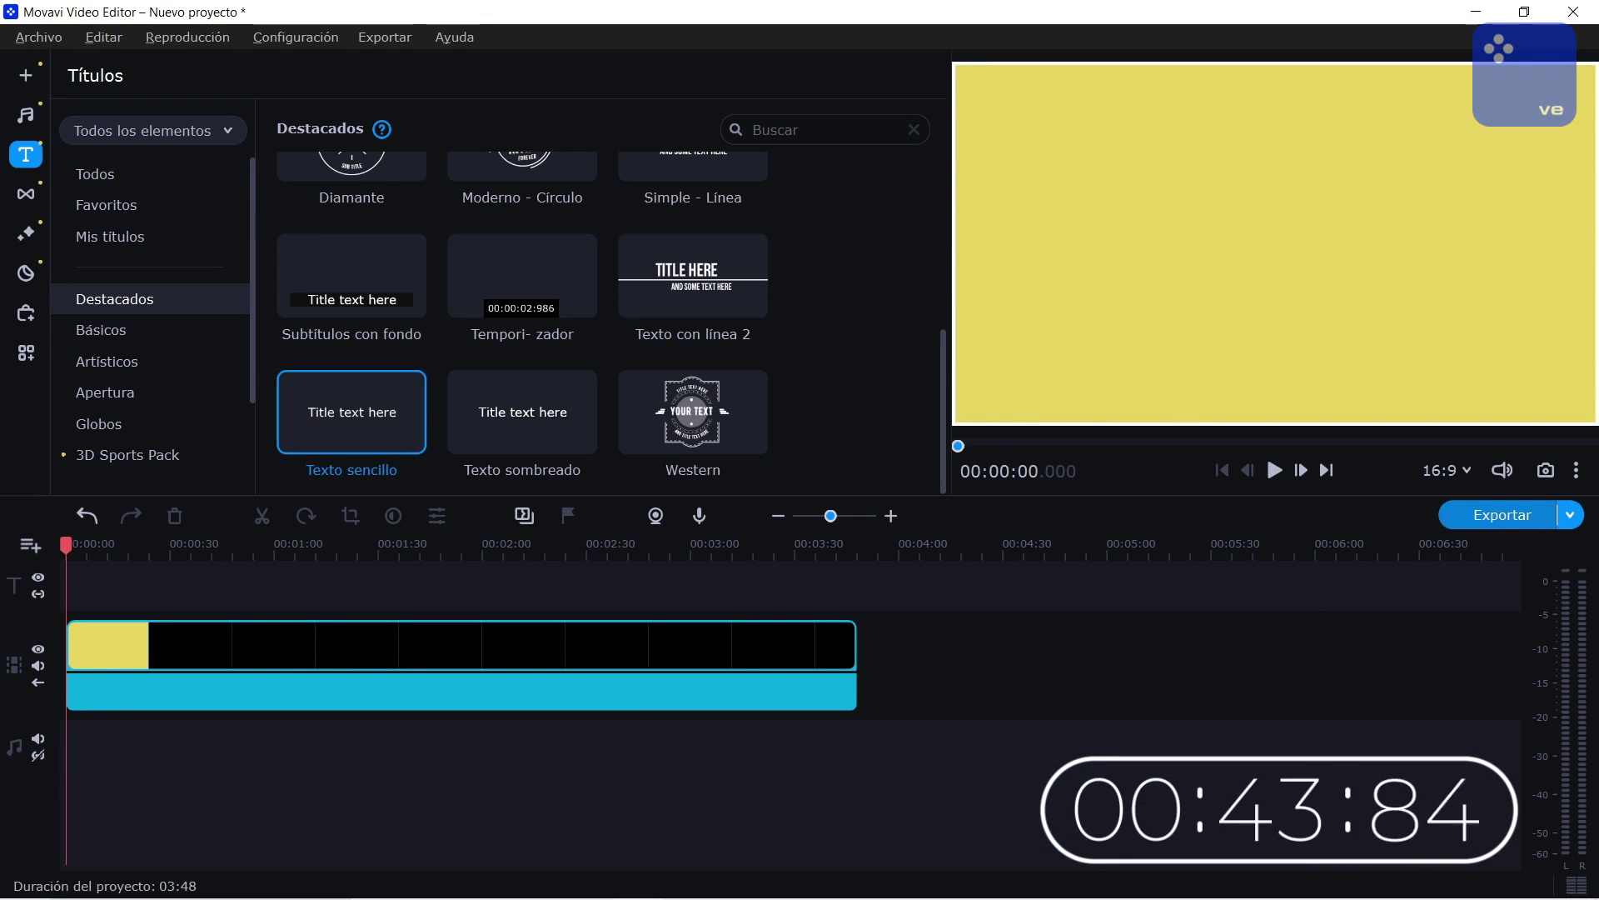
left_click(1505, 517)
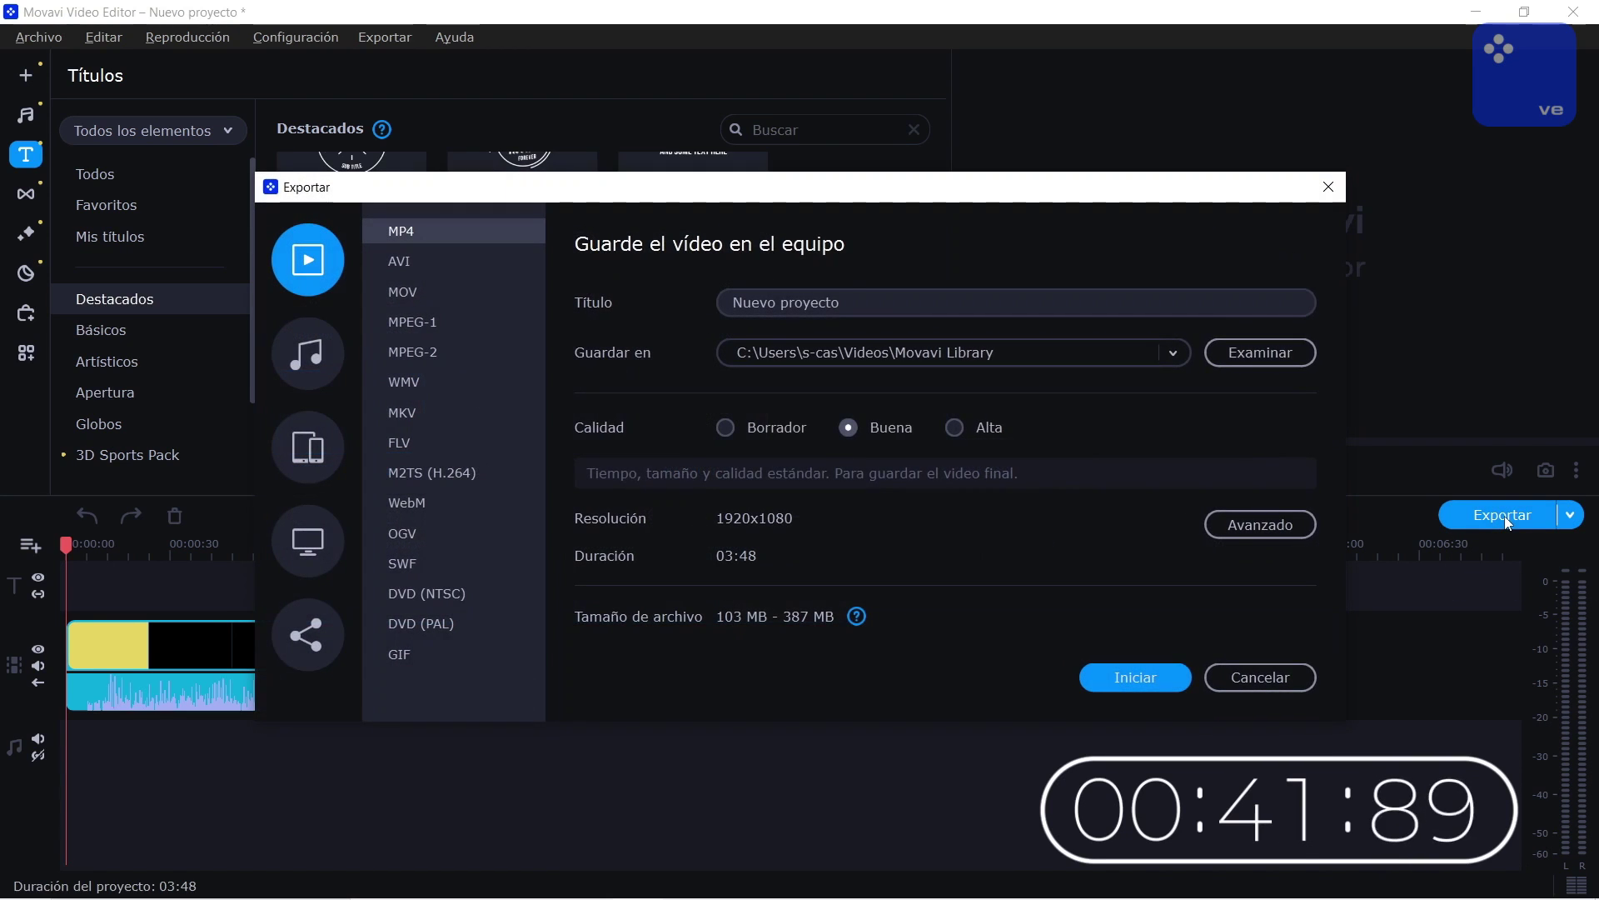
left_click(975, 429)
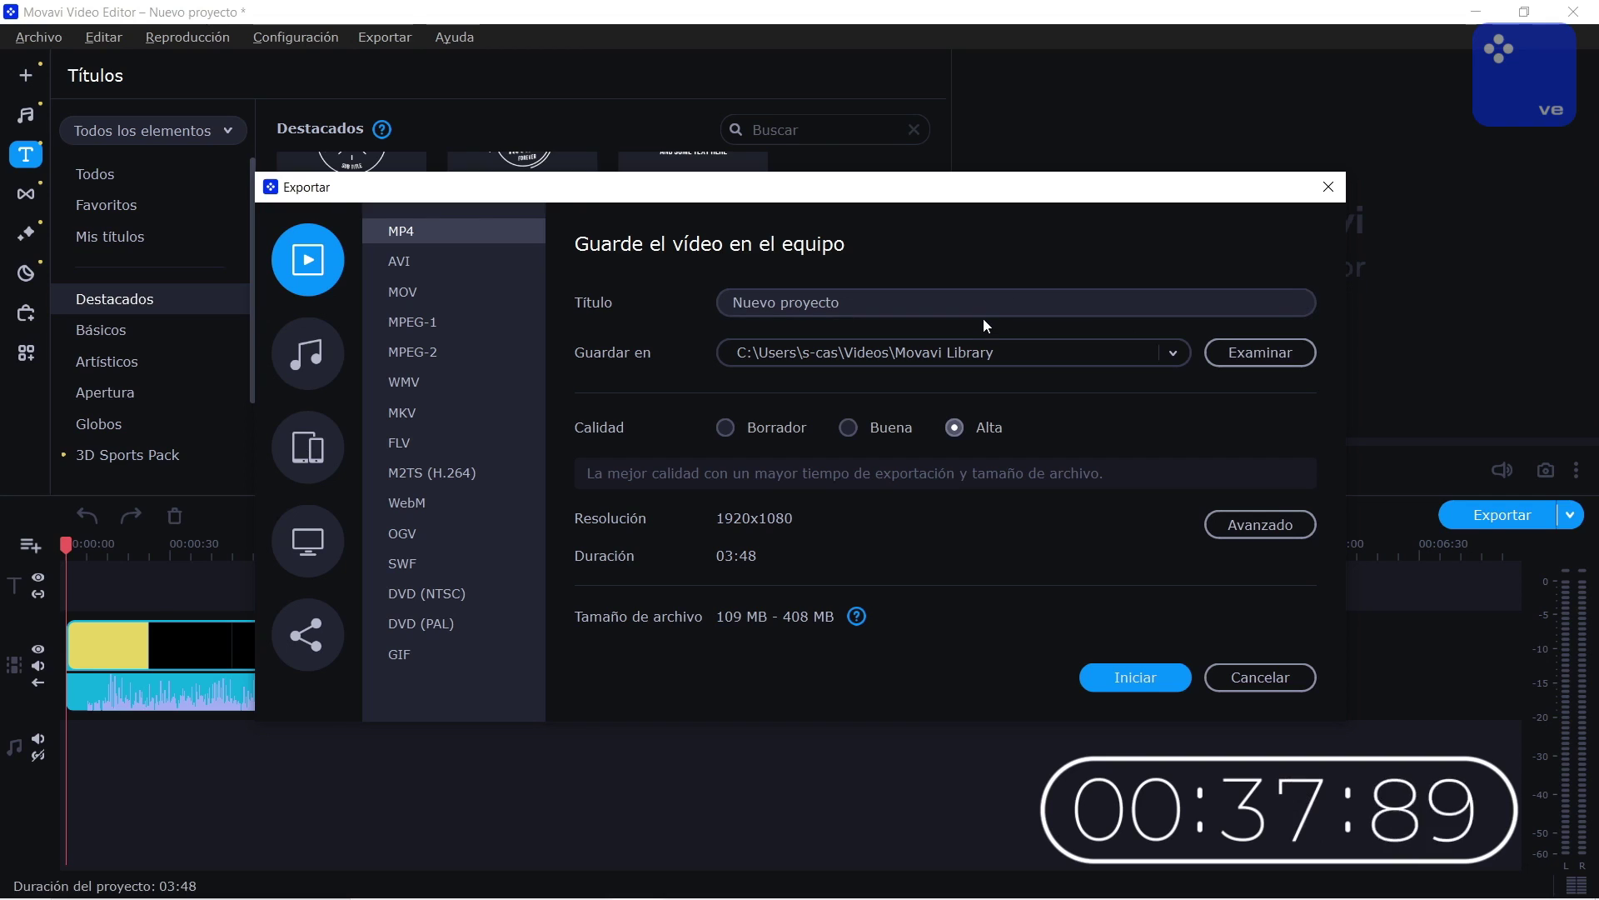
triple_click(1093, 292)
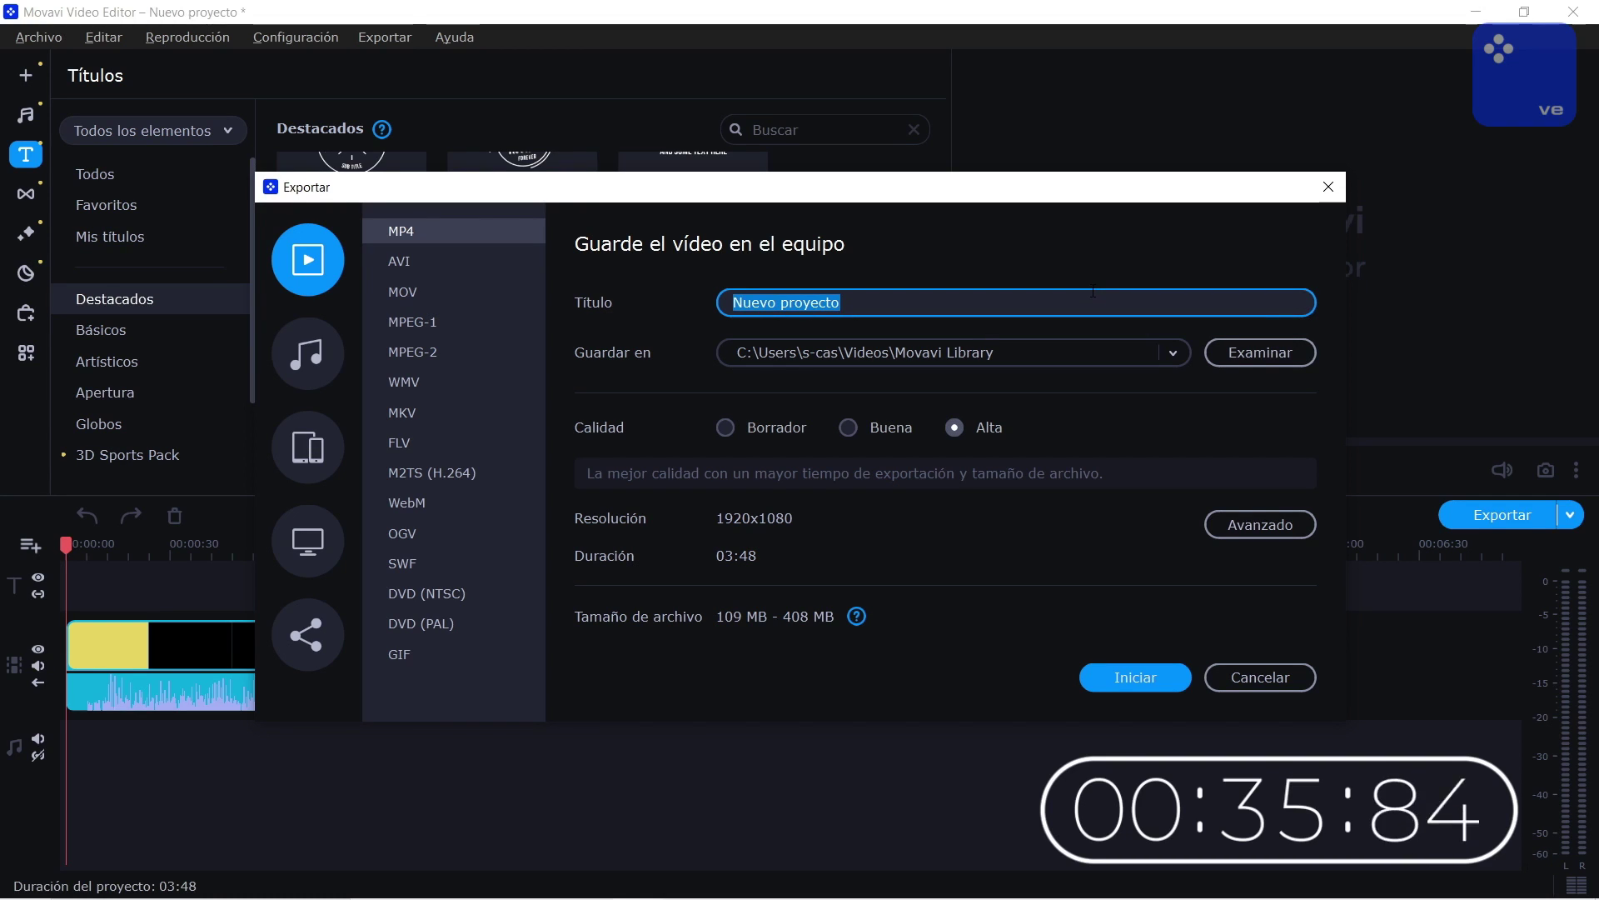
type("MOVAVI EL MEJOR EDITOR PARA PRINCIPIANTES")
- Set Escritorio as the export's save folder
left_click(1259, 353)
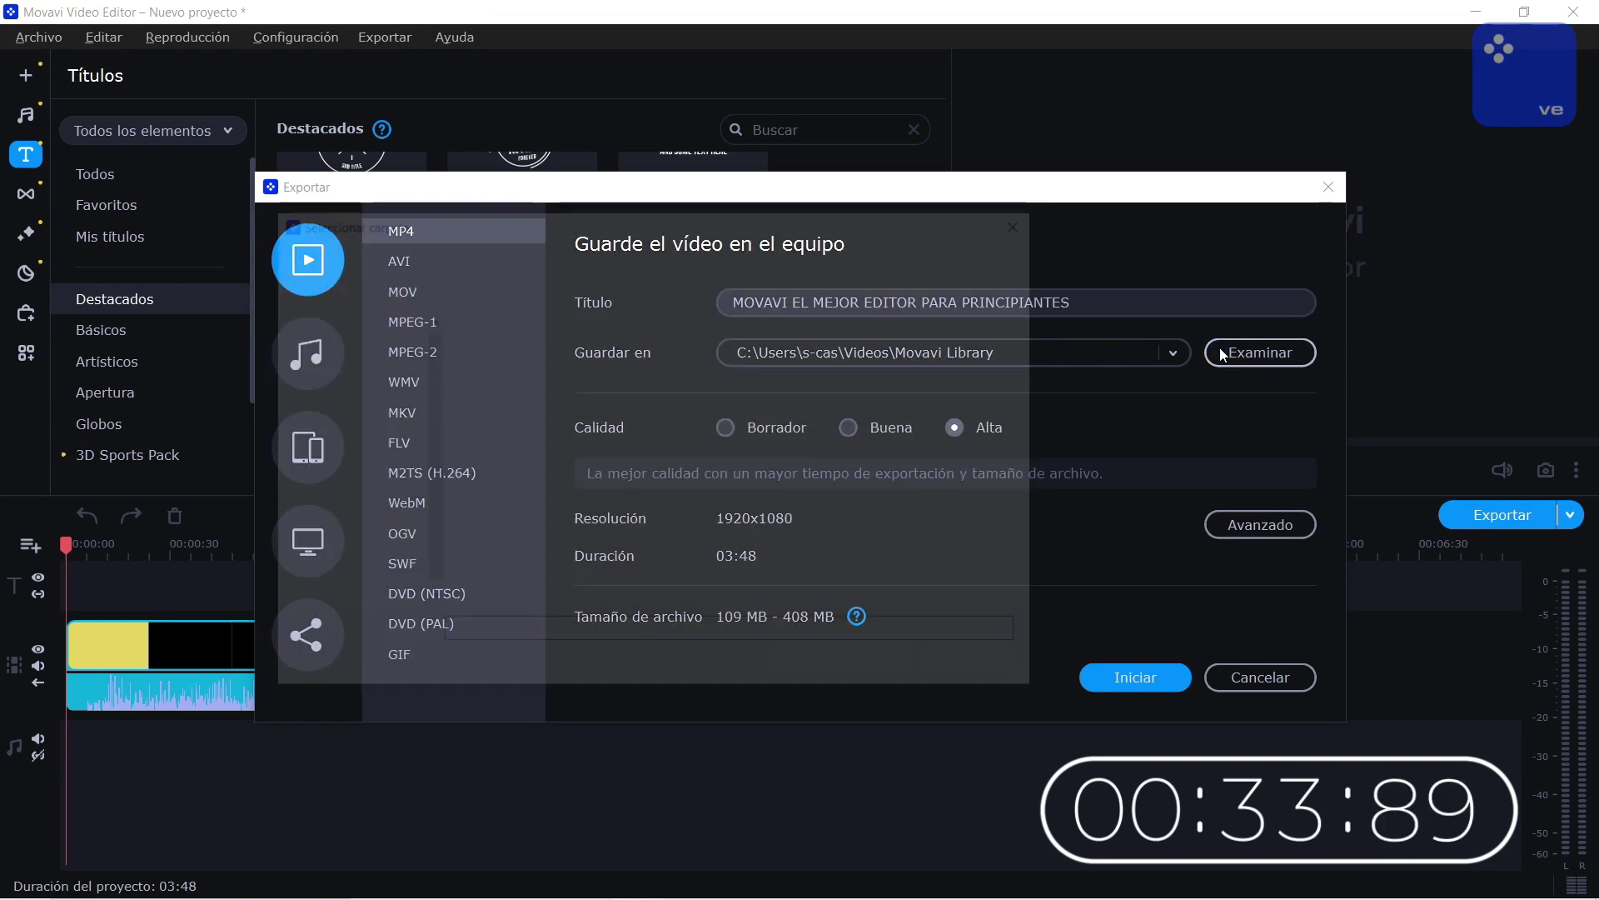
left_click(331, 401)
left_click(338, 446)
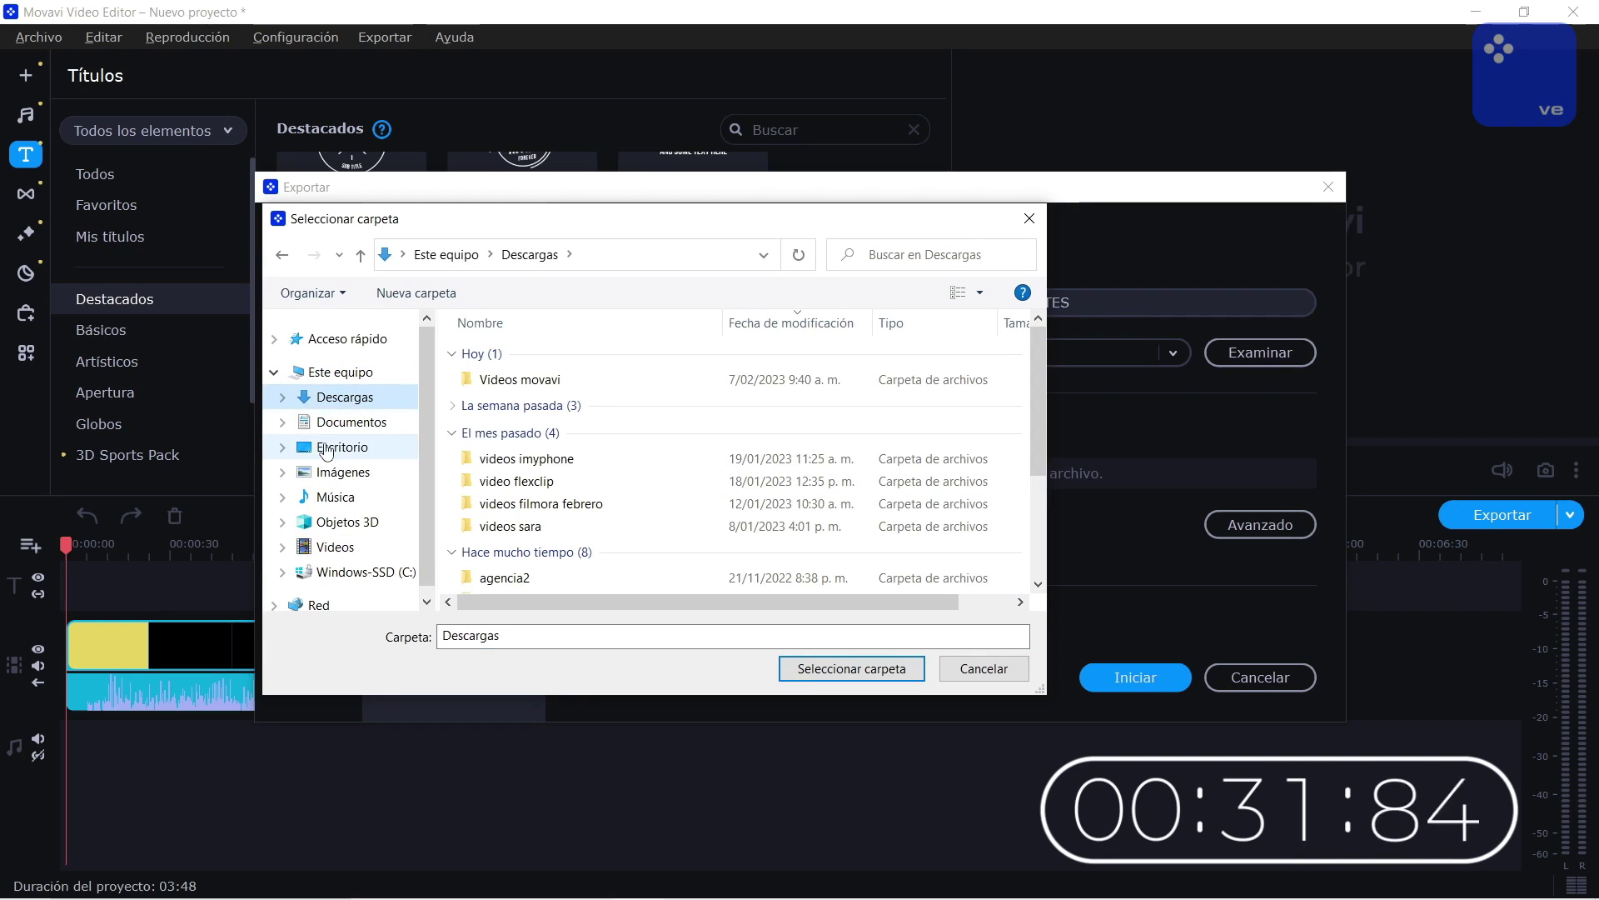
left_click(891, 671)
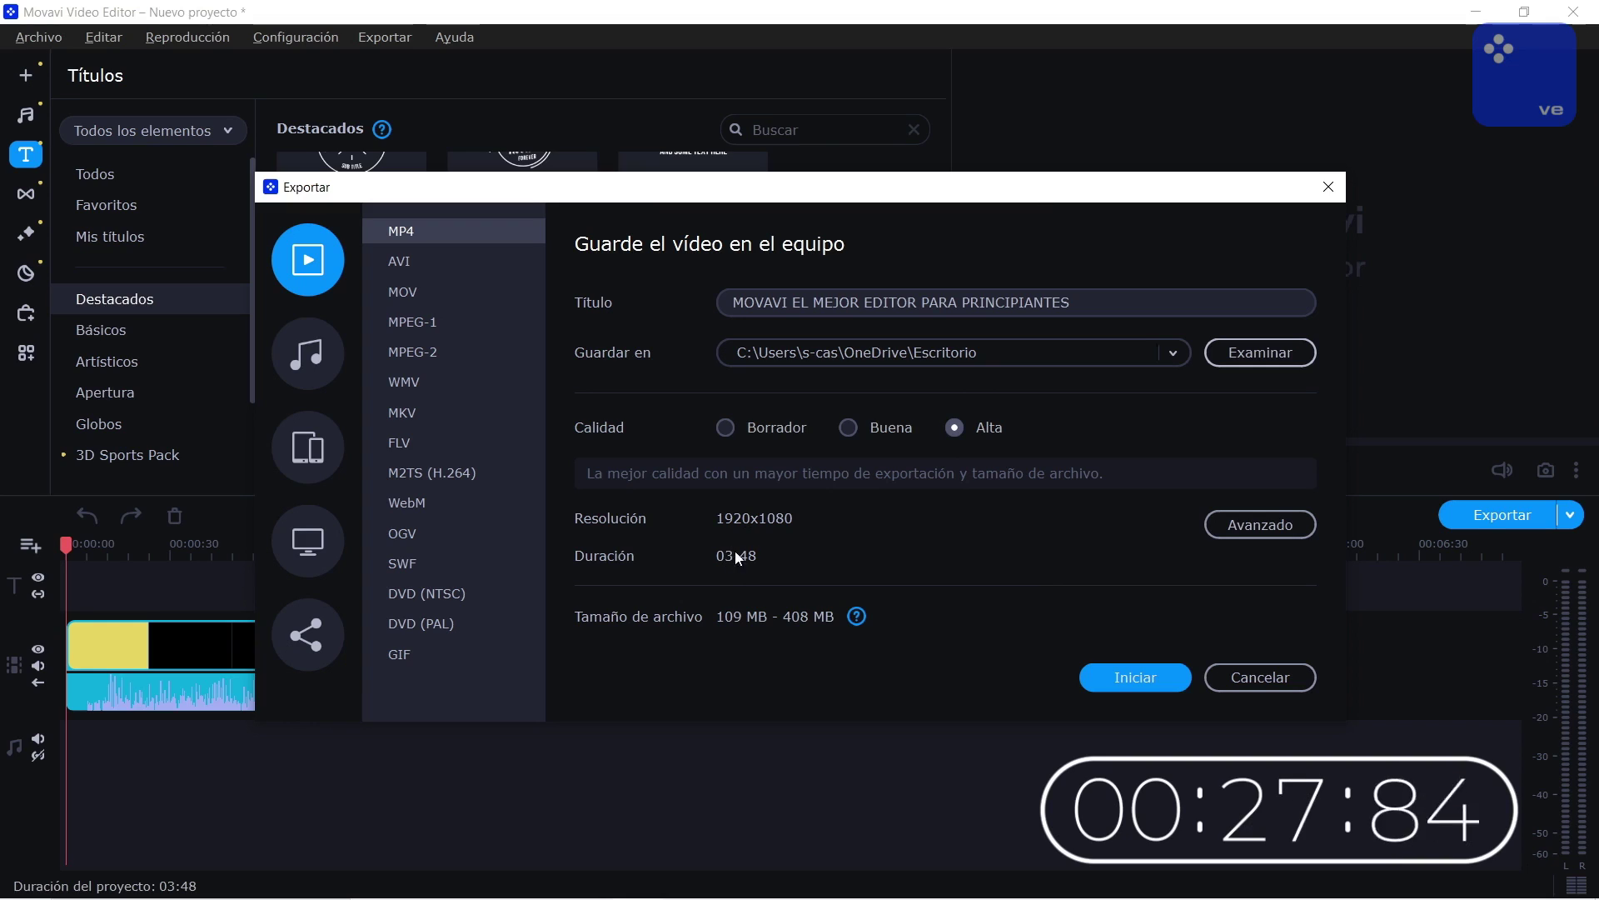
- Settle on Buena export quality and open the advanced export settings
left_click(848, 427)
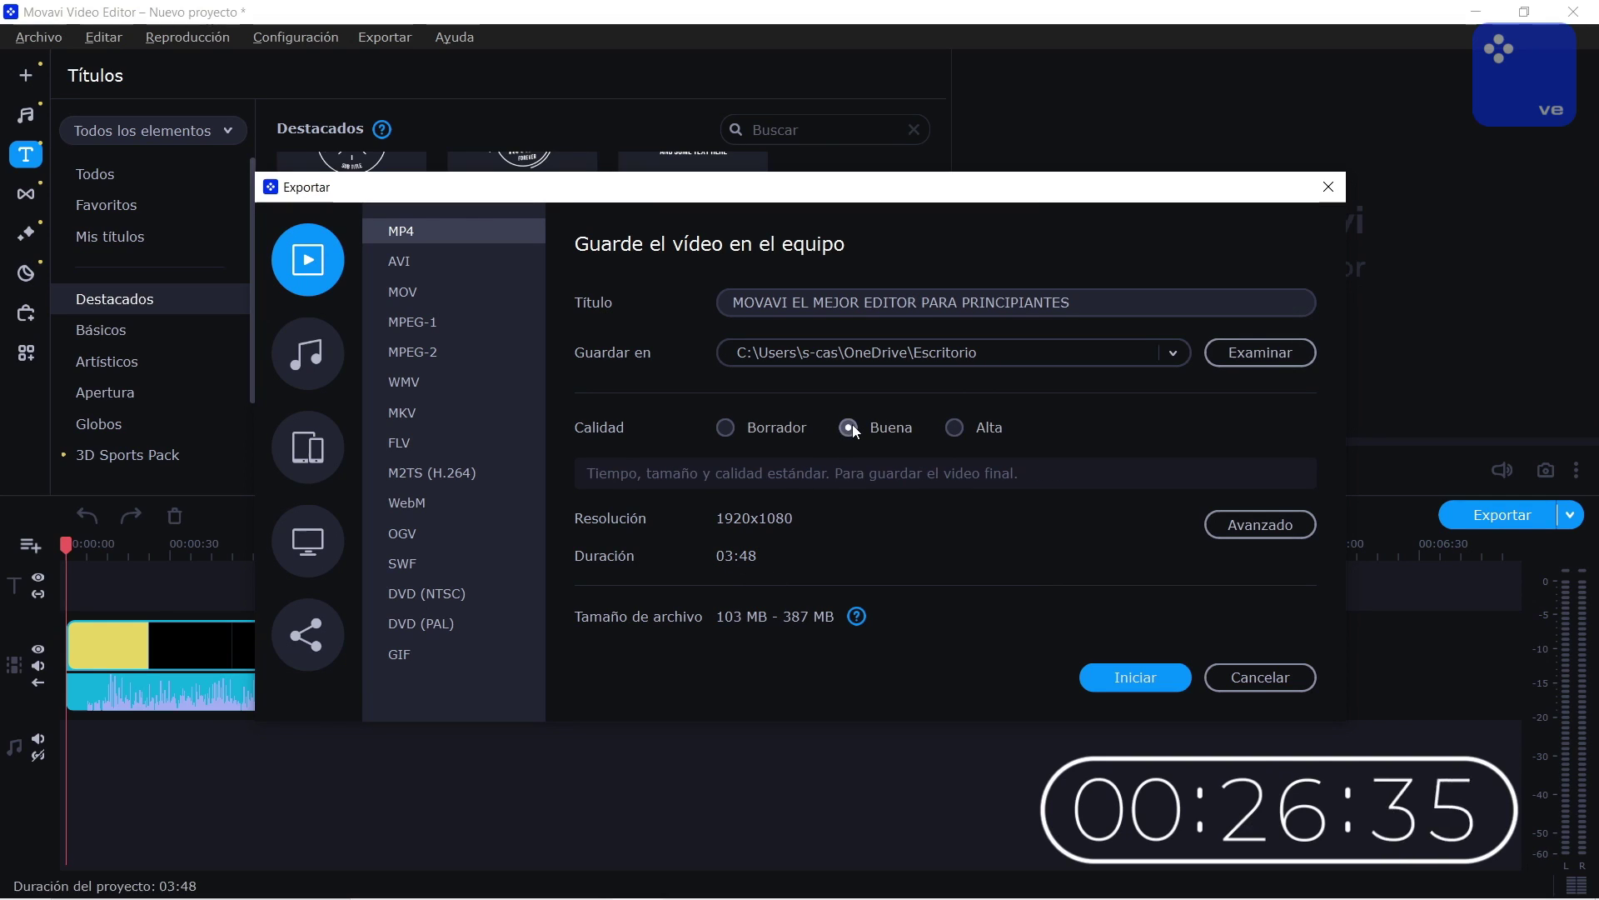
left_click(725, 428)
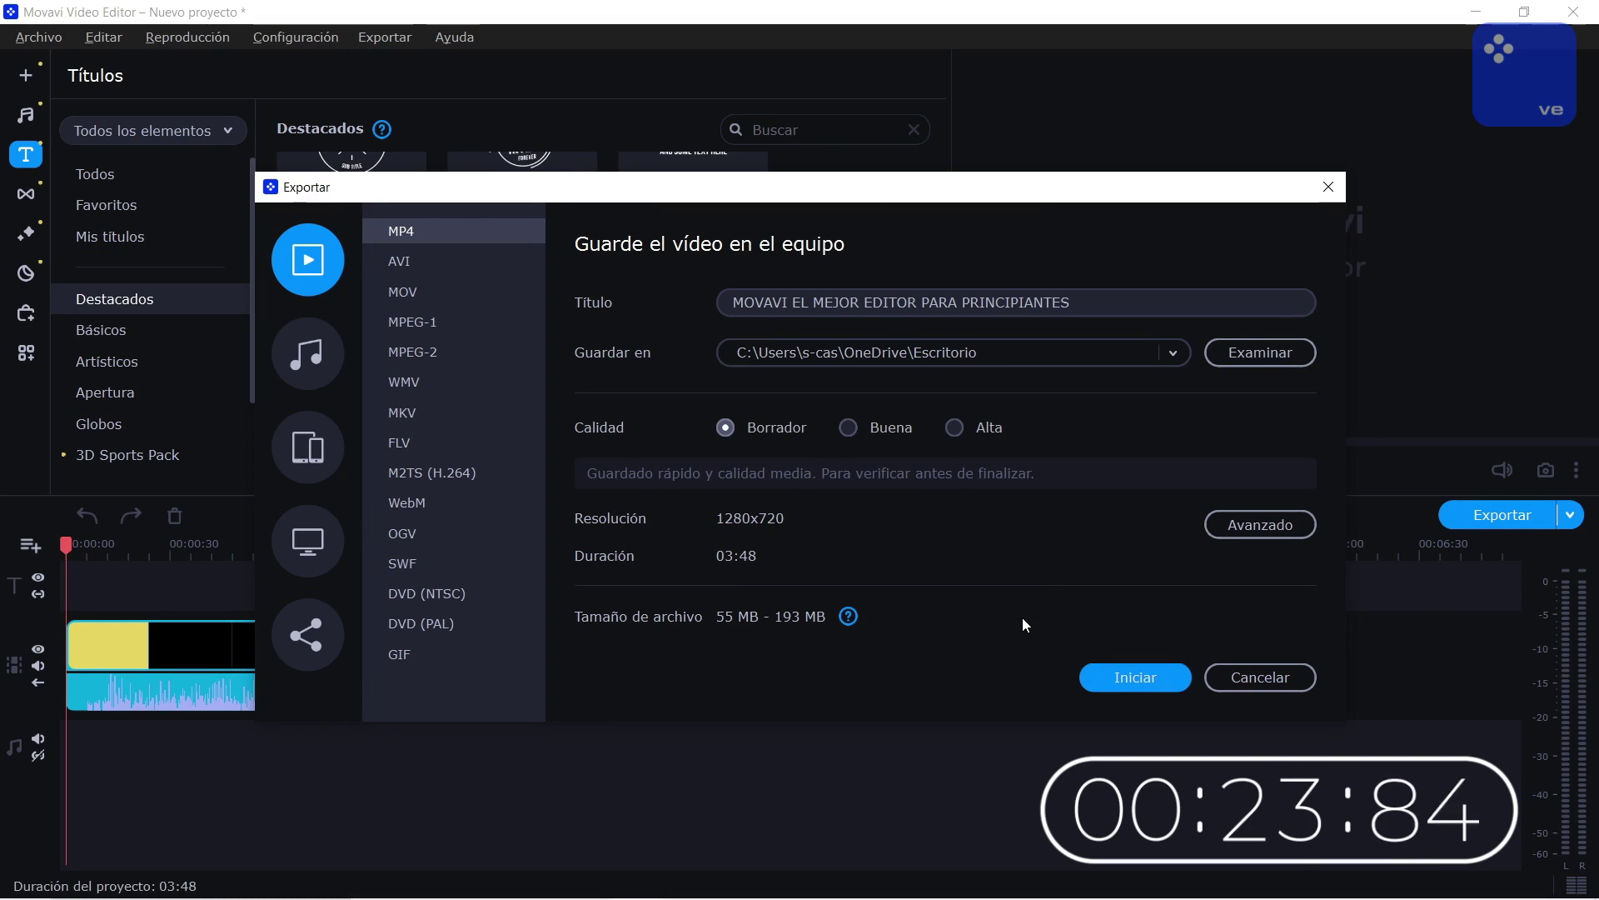
left_click(950, 429)
left_click(848, 427)
left_click(1260, 524)
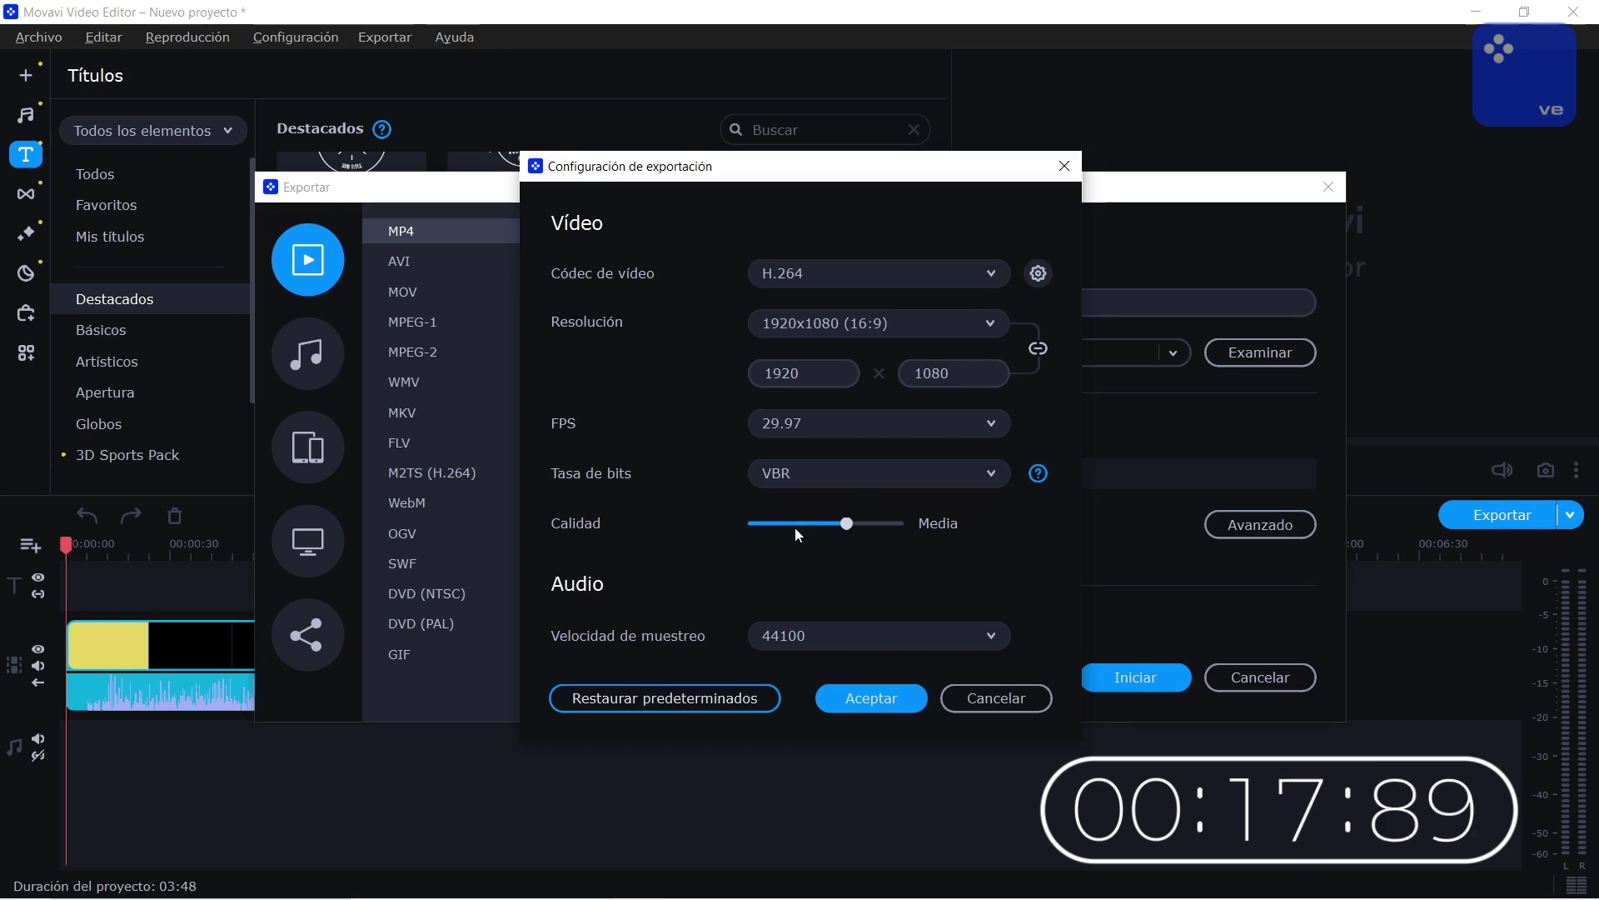
- Set 60 FPS, Baja quality and a 48000 audio sample rate, then render the MP4
left_click(871, 425)
scroll(771, 716, "down", 2)
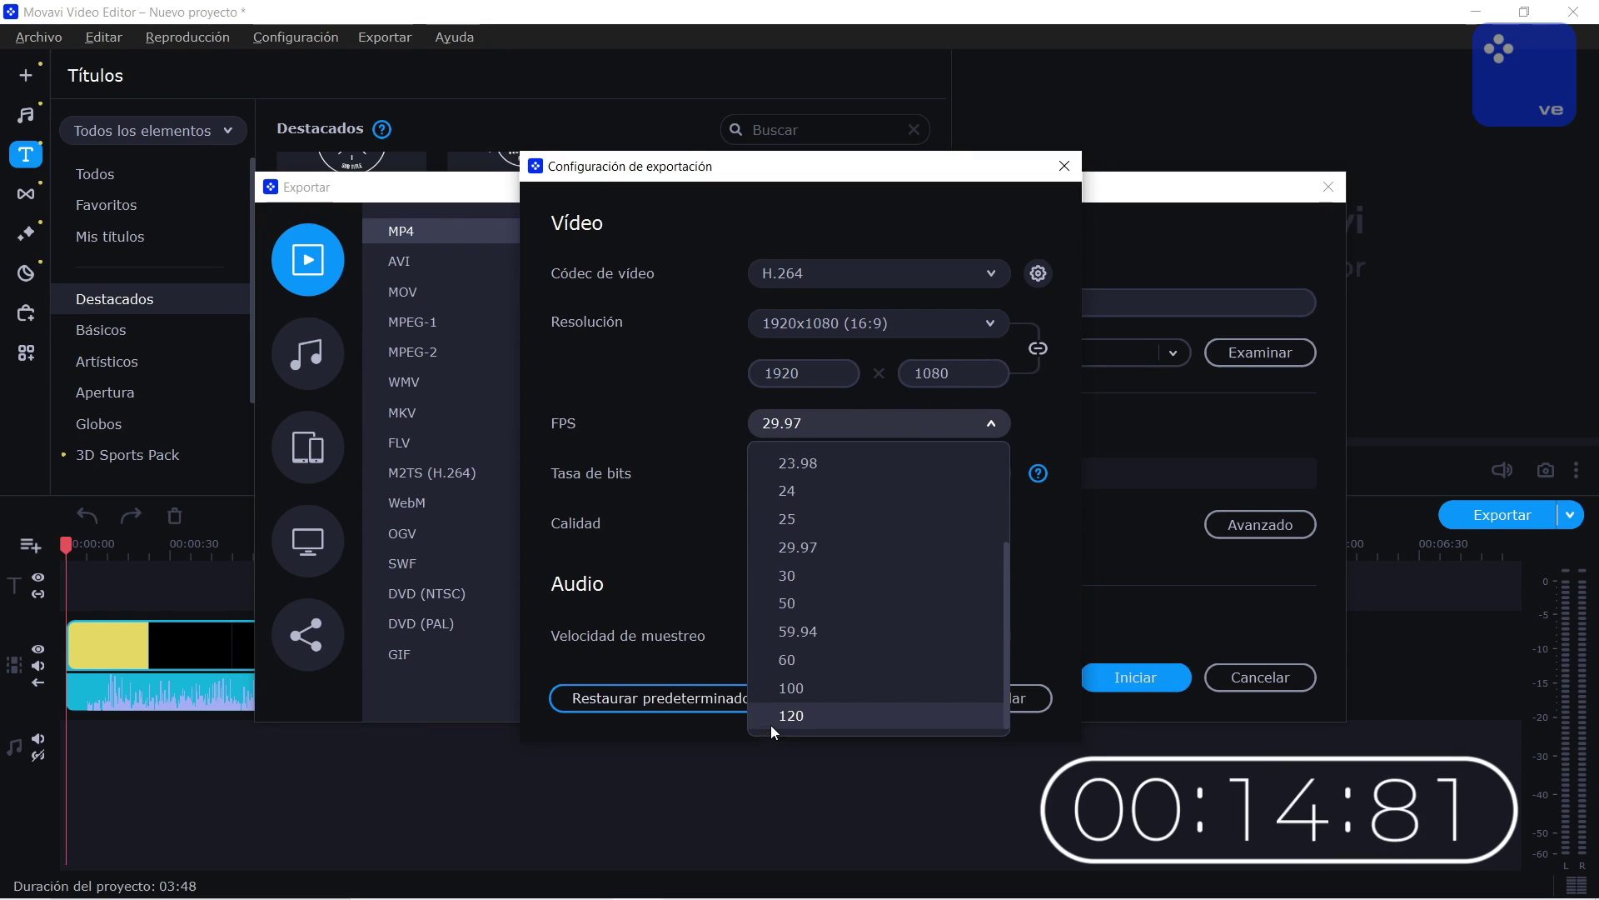
left_click(798, 666)
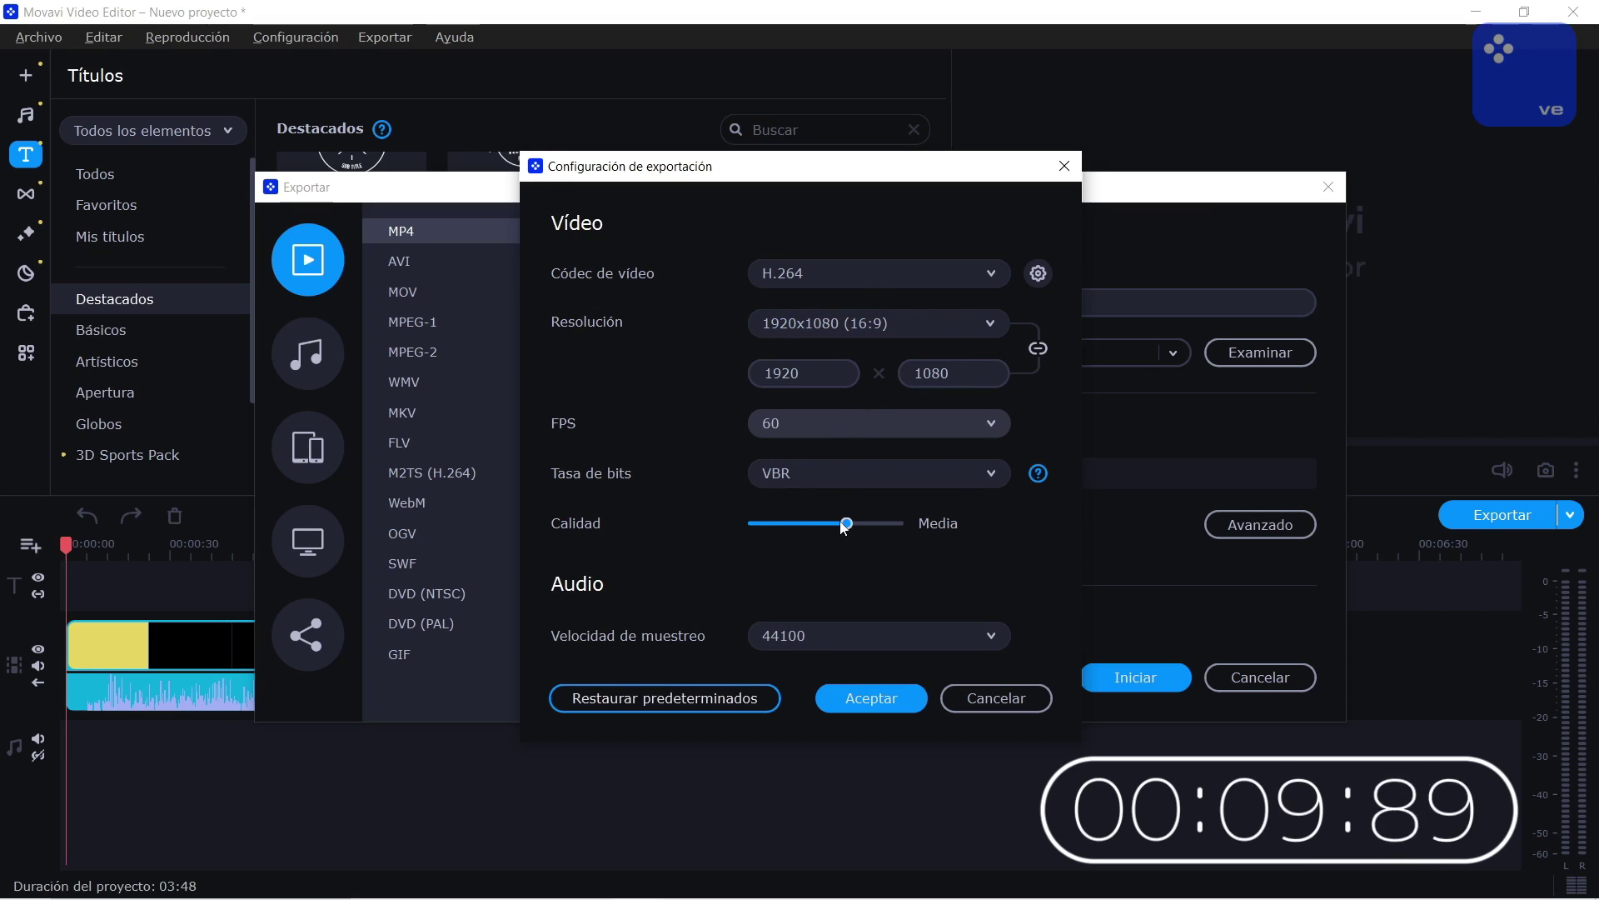
left_click_drag(845, 527, 767, 533)
left_click(844, 633)
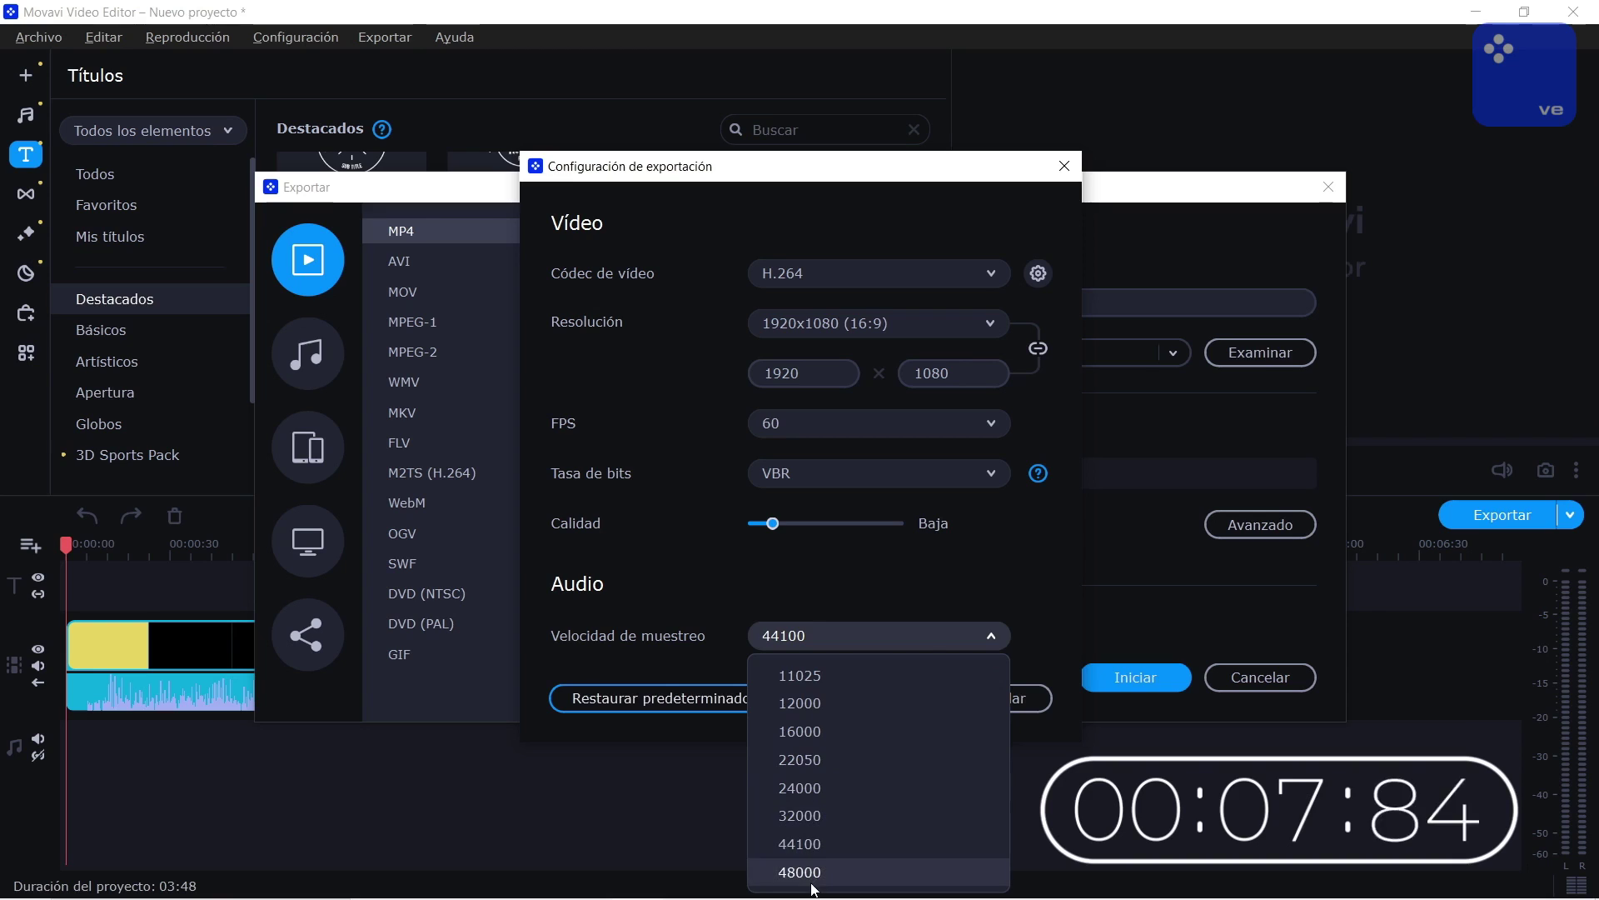
left_click(812, 885)
left_click(843, 685)
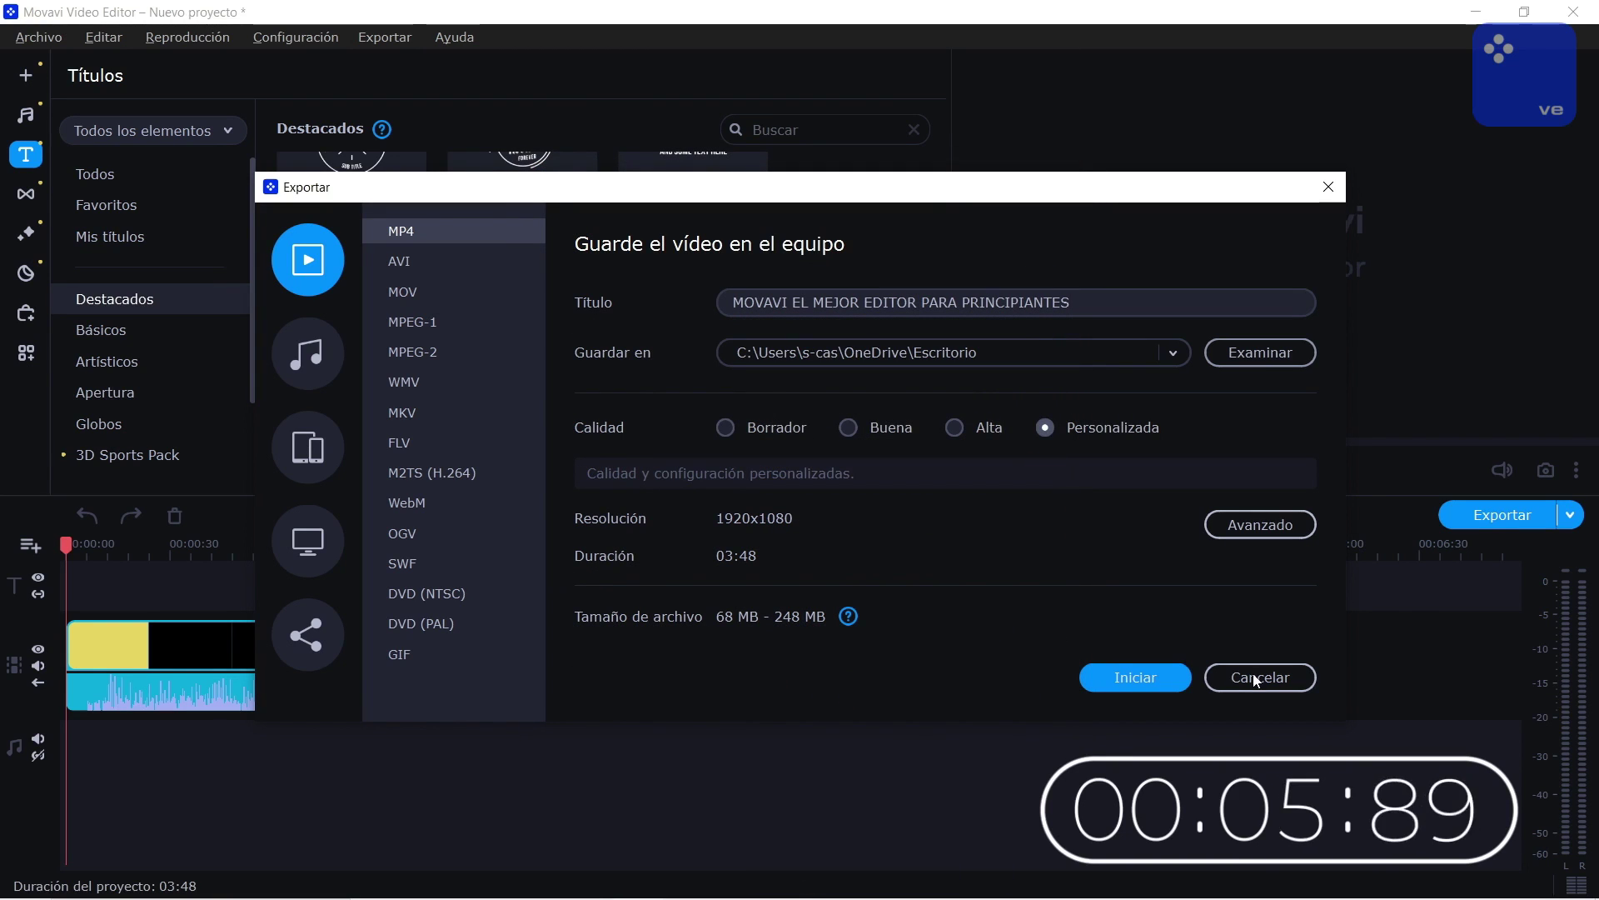
left_click(1131, 681)
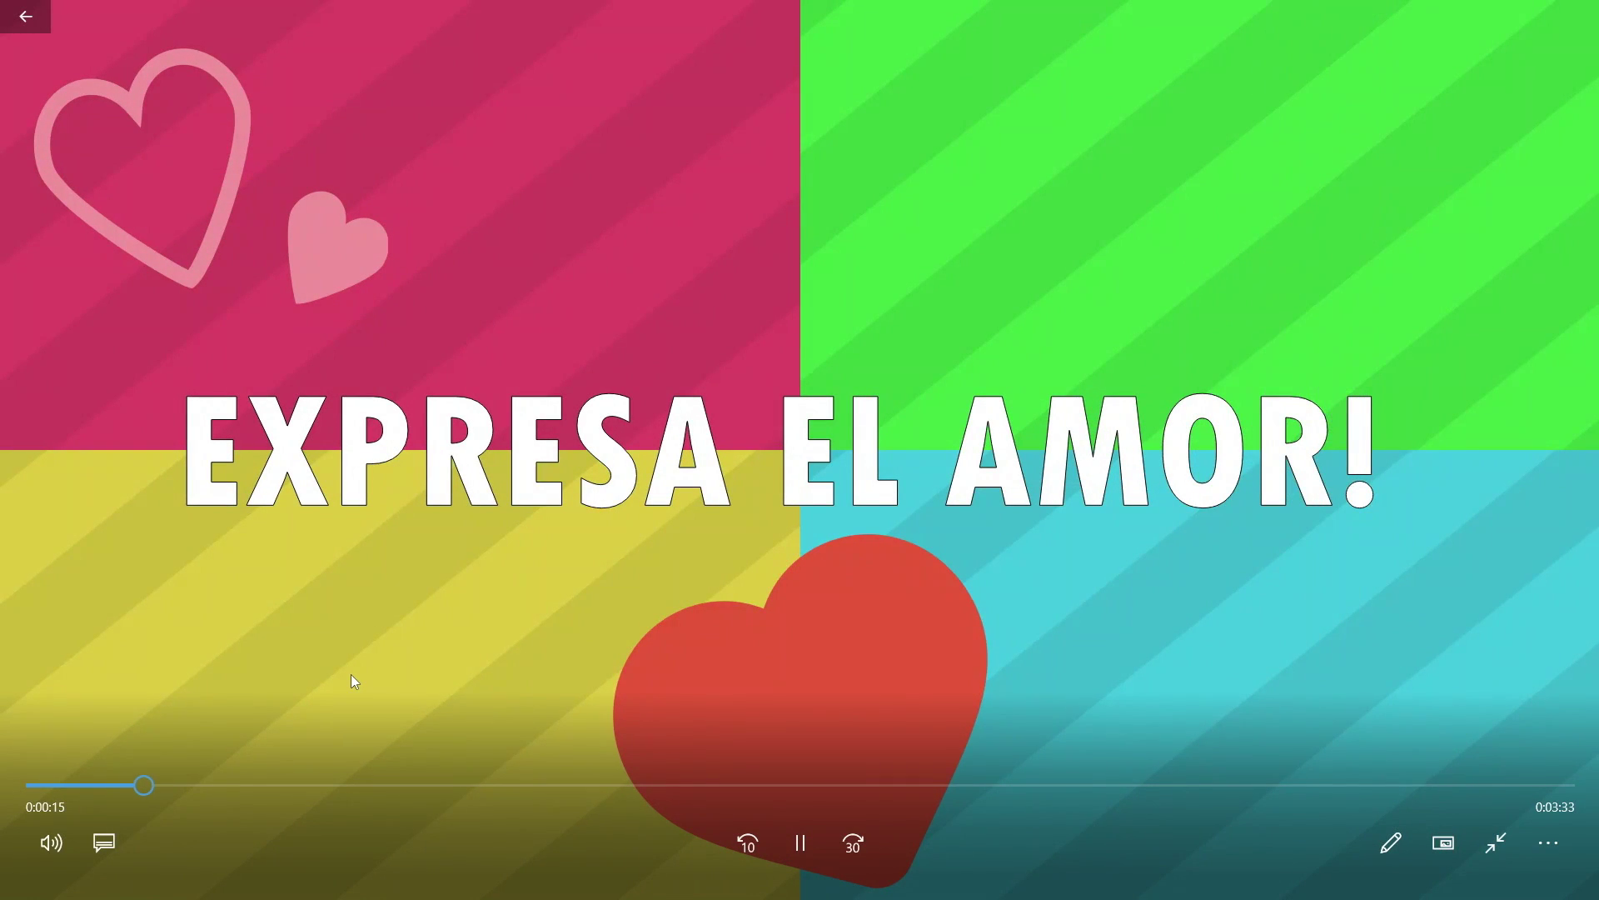
- Pause the exported intro's playback in Movies & TV
key("space")
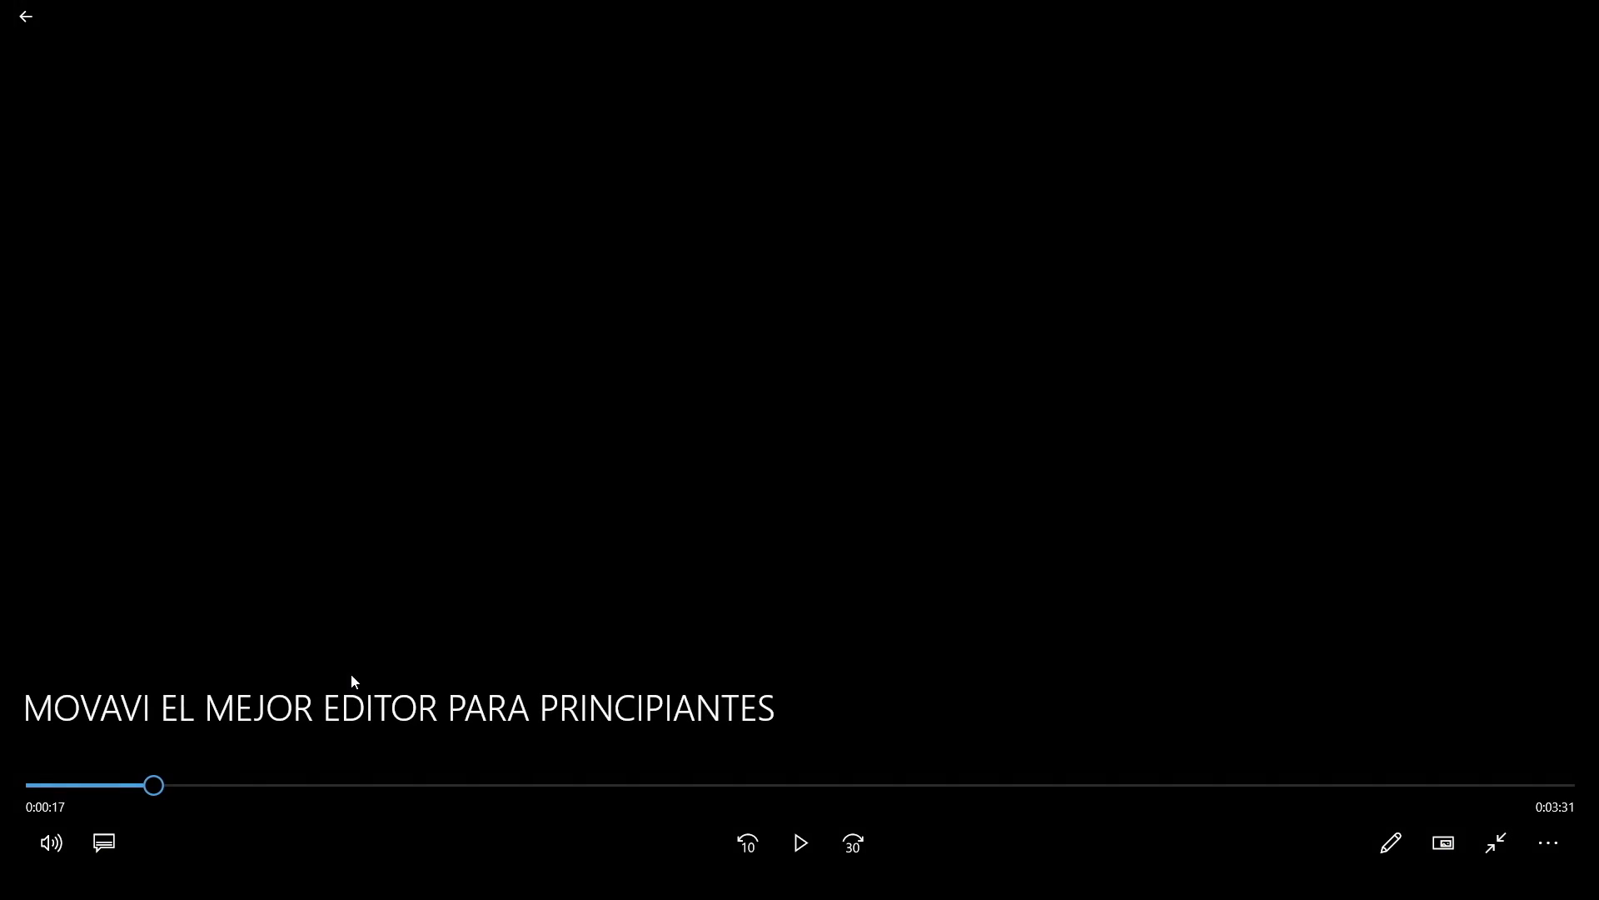